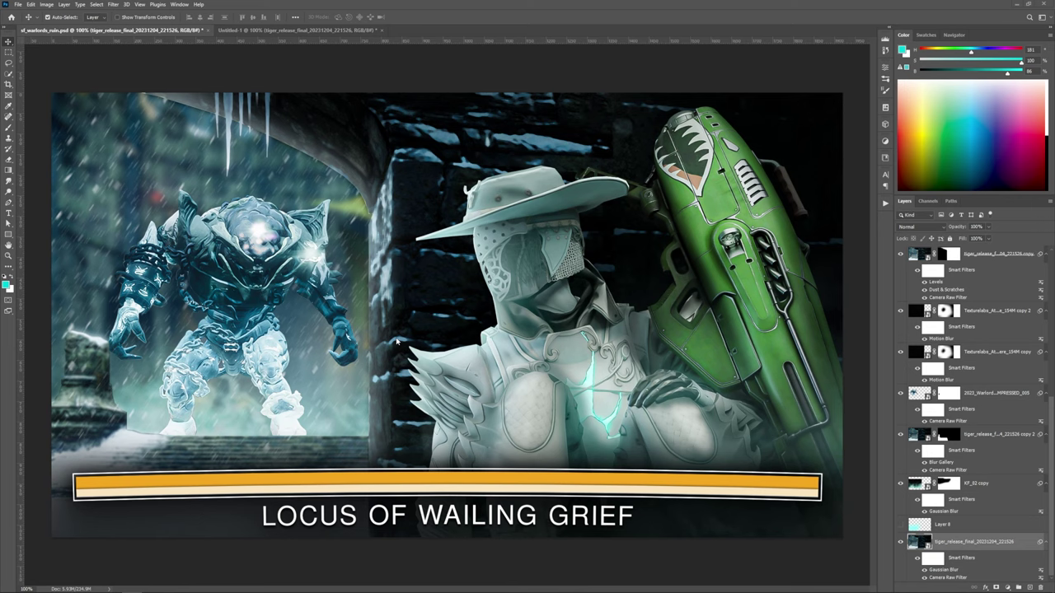
# Step: Switch to the Untitled-1 document and review its source images by hiding the two upper layers and showing them again
pyautogui.click(264, 30)
pyautogui.click(900, 255)
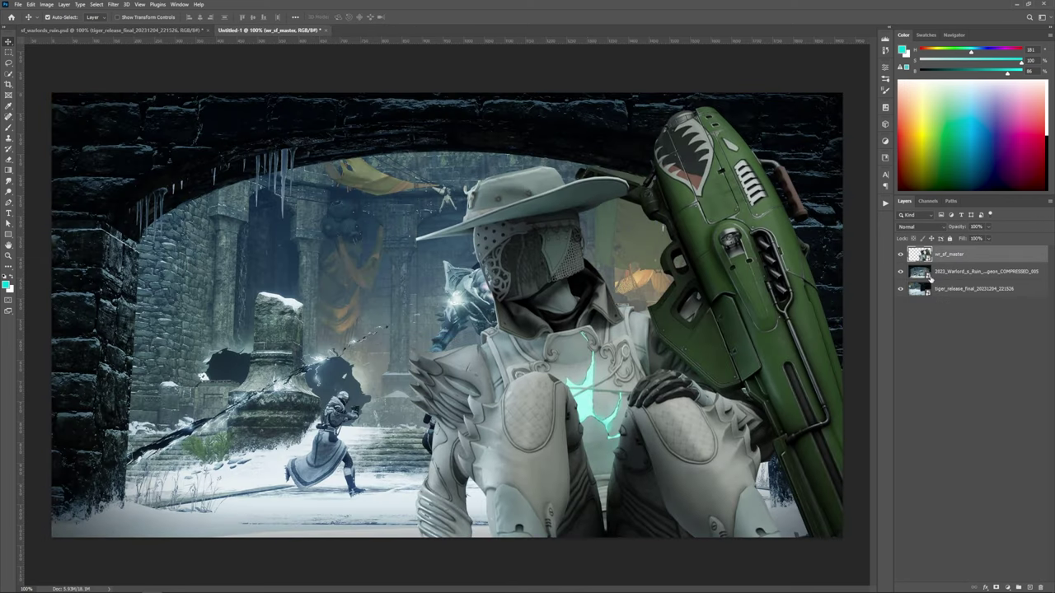
pyautogui.click(901, 254)
pyautogui.moveTo(536, 293); pyautogui.dragTo(551, 328)
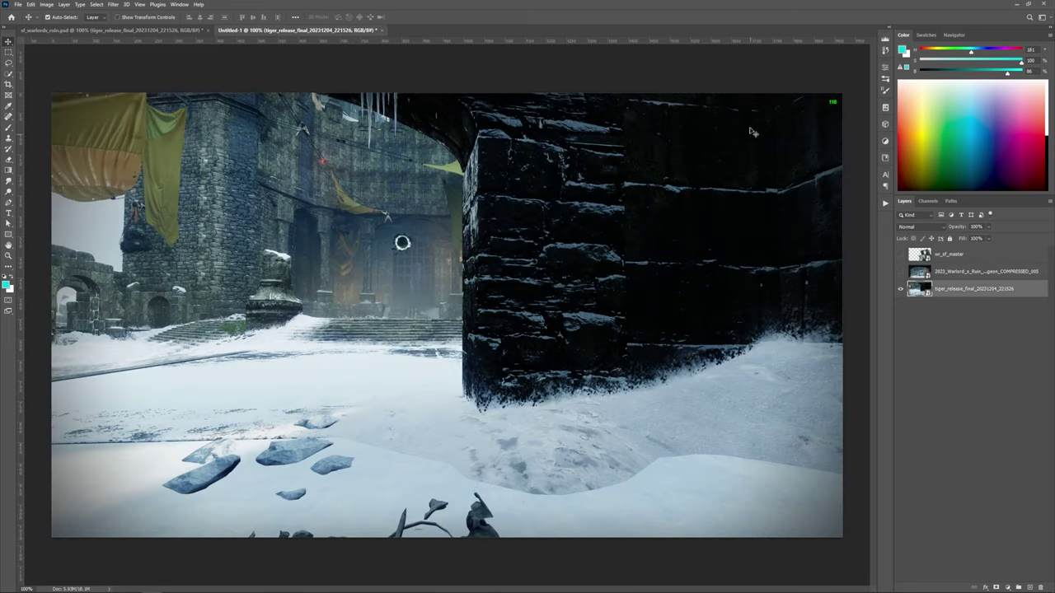
pyautogui.moveTo(623, 297); pyautogui.dragTo(531, 319)
pyautogui.click(901, 273)
pyautogui.click(901, 254)
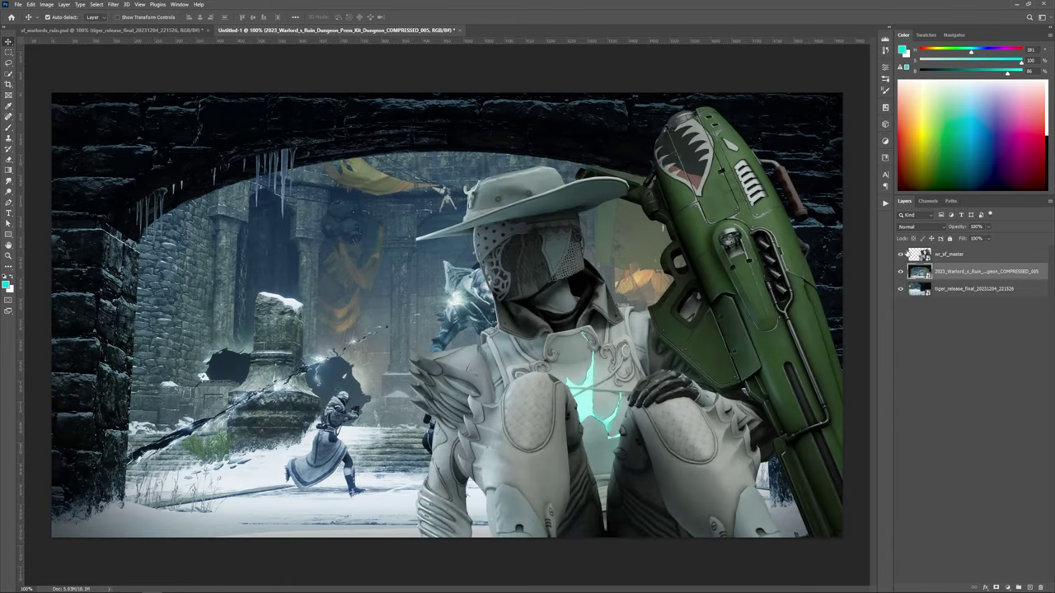
pyautogui.moveTo(587, 301); pyautogui.dragTo(595, 390)
pyautogui.moveTo(530, 339); pyautogui.dragTo(674, 330)
pyautogui.hotkey('ctrl', 'z')
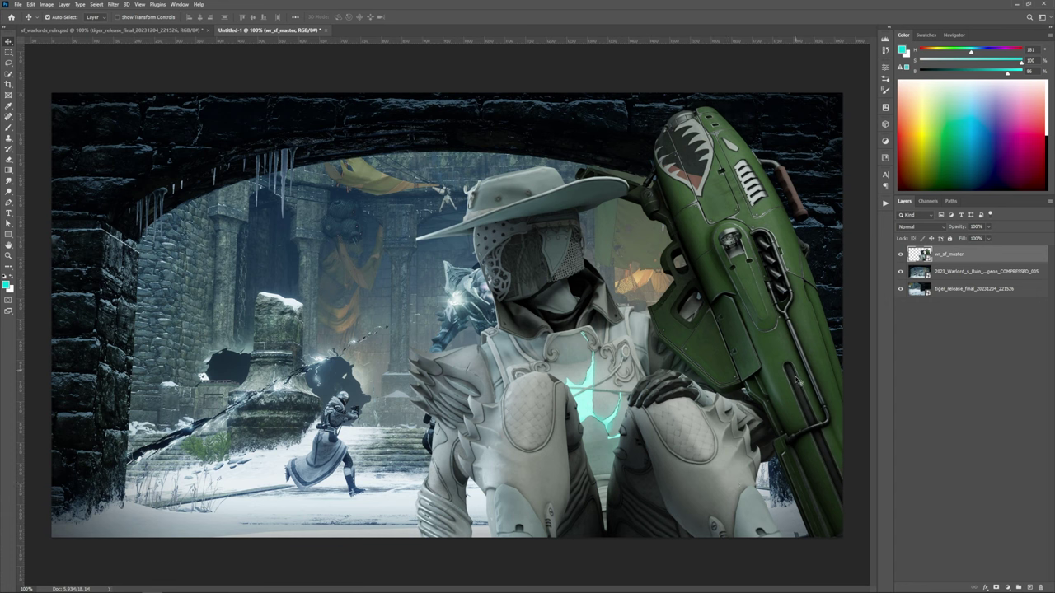
# Step: Hide the Warlord's Ruin press-kit layer, and enlarge and reposition the tiger_release screenshot to fill the canvas with the dark wall behind the character
pyautogui.click(900, 272)
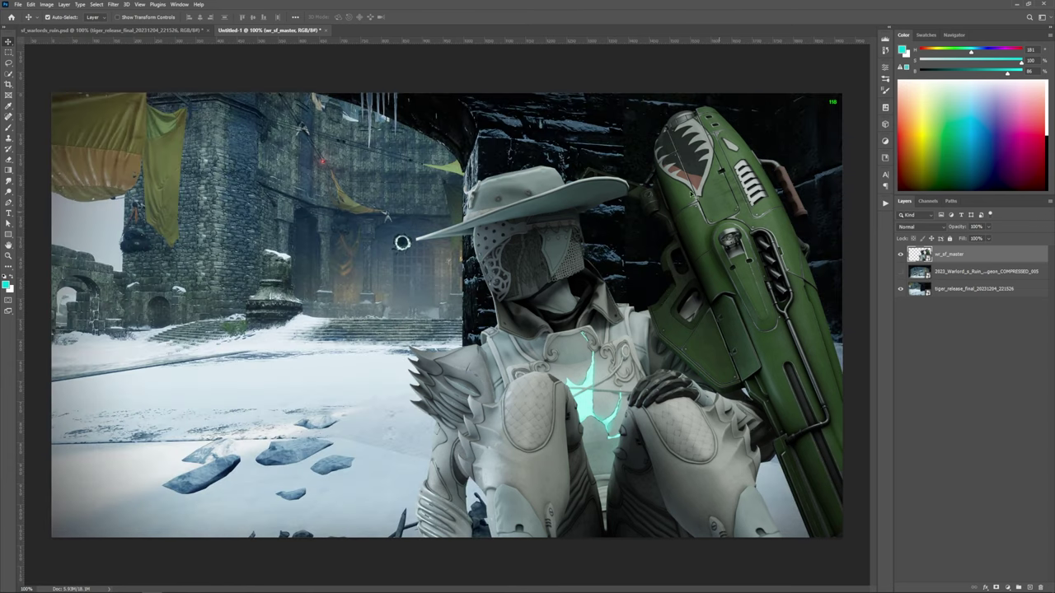
pyautogui.moveTo(507, 154); pyautogui.dragTo(475, 151)
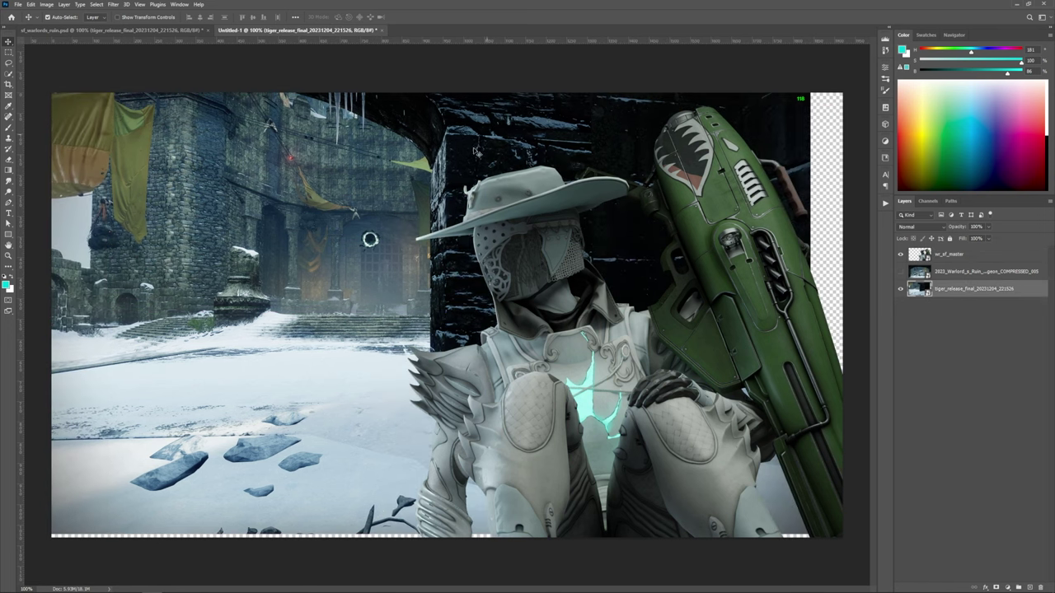
pyautogui.hotkey('ctrl', 't')
pyautogui.scroll(-3, 476, 151)
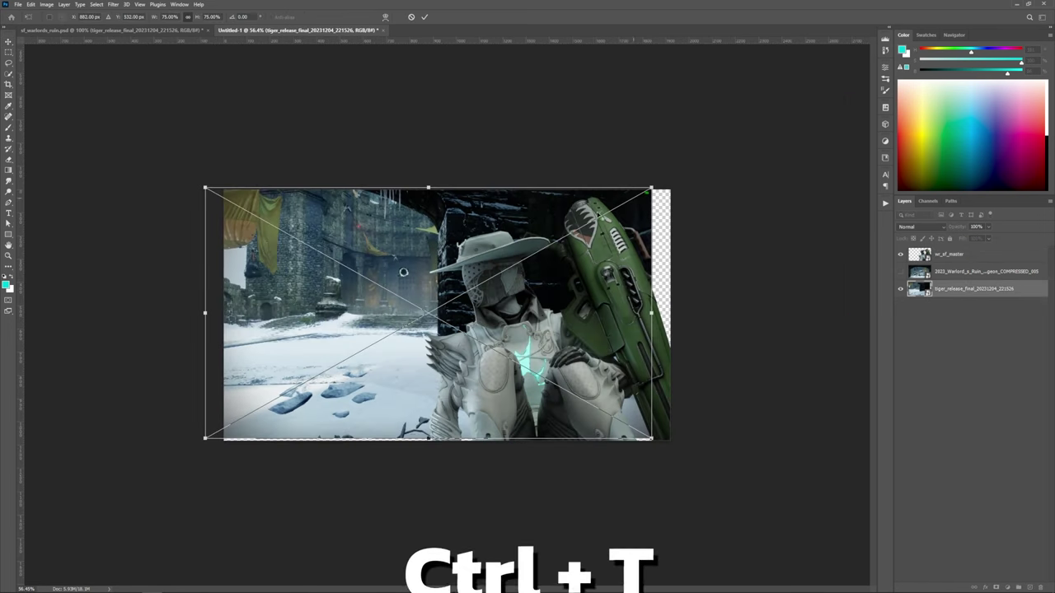
pyautogui.moveTo(652, 188); pyautogui.dragTo(615, 231)
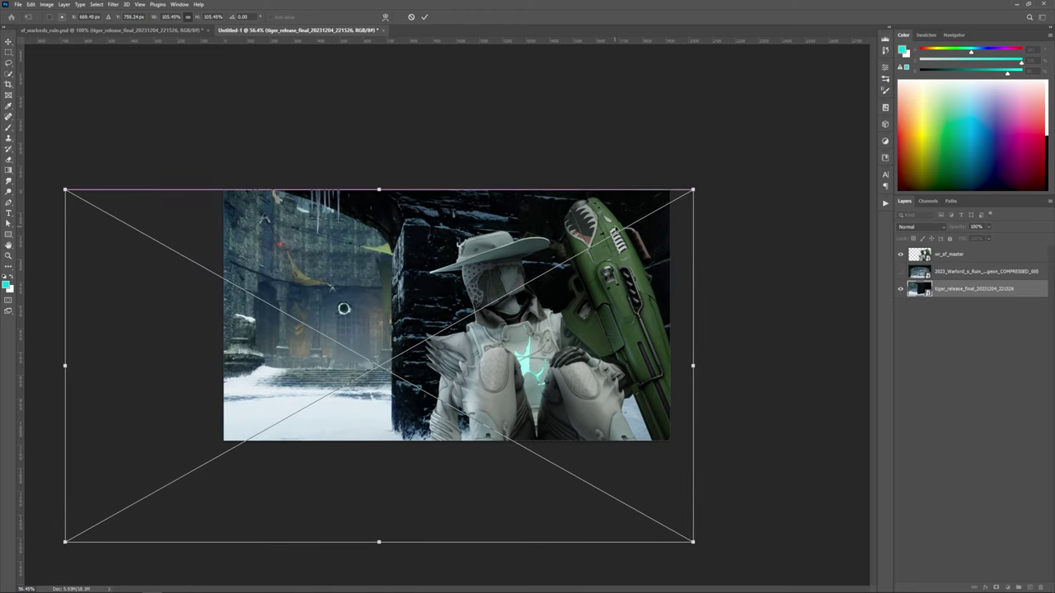
pyautogui.moveTo(696, 190); pyautogui.dragTo(733, 171)
pyautogui.moveTo(626, 221); pyautogui.dragTo(630, 241)
pyautogui.press('Return')
pyautogui.scroll(4, 631, 241)
# Step: Show the Warlord's Ruin press-kit layer and move it to the top of the layer stack
pyautogui.click(920, 272)
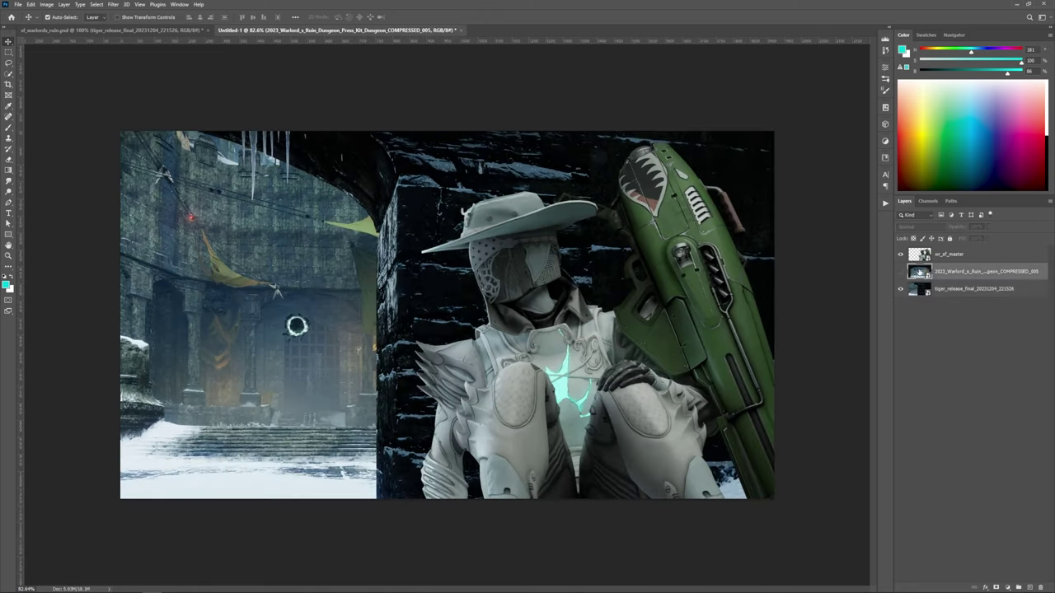
pyautogui.moveTo(900, 274); pyautogui.dragTo(956, 250)
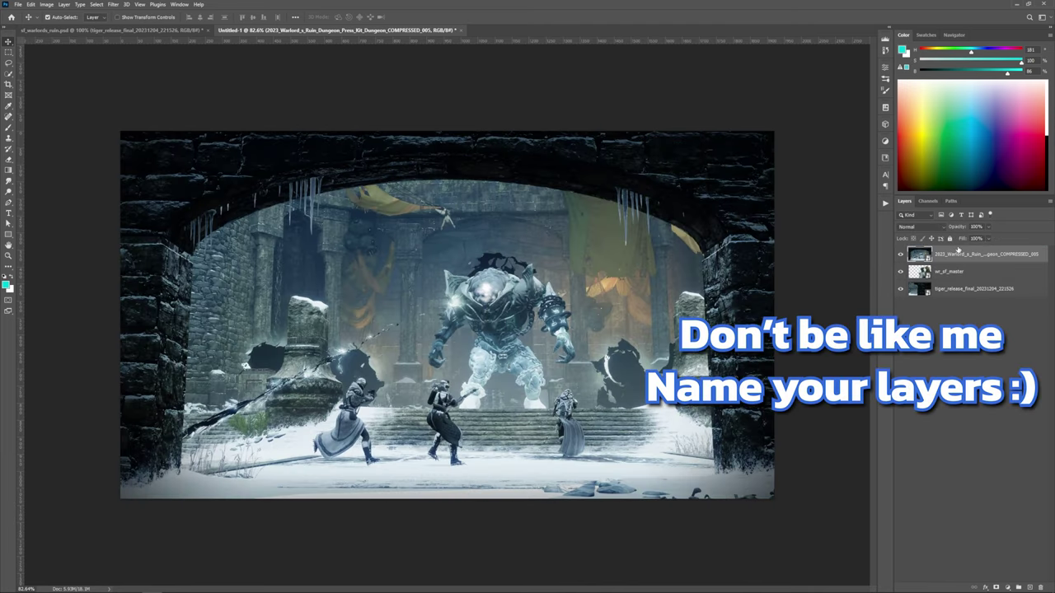
pyautogui.scroll(8, 463, 413)
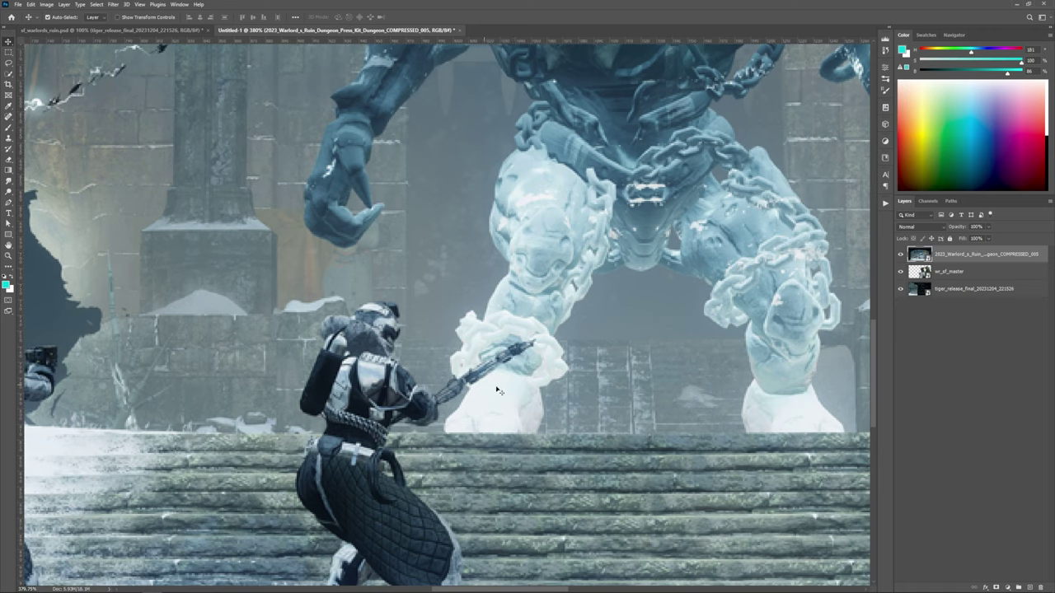
pyautogui.scroll(-5, 539, 372)
pyautogui.moveTo(554, 366); pyautogui.dragTo(433, 443)
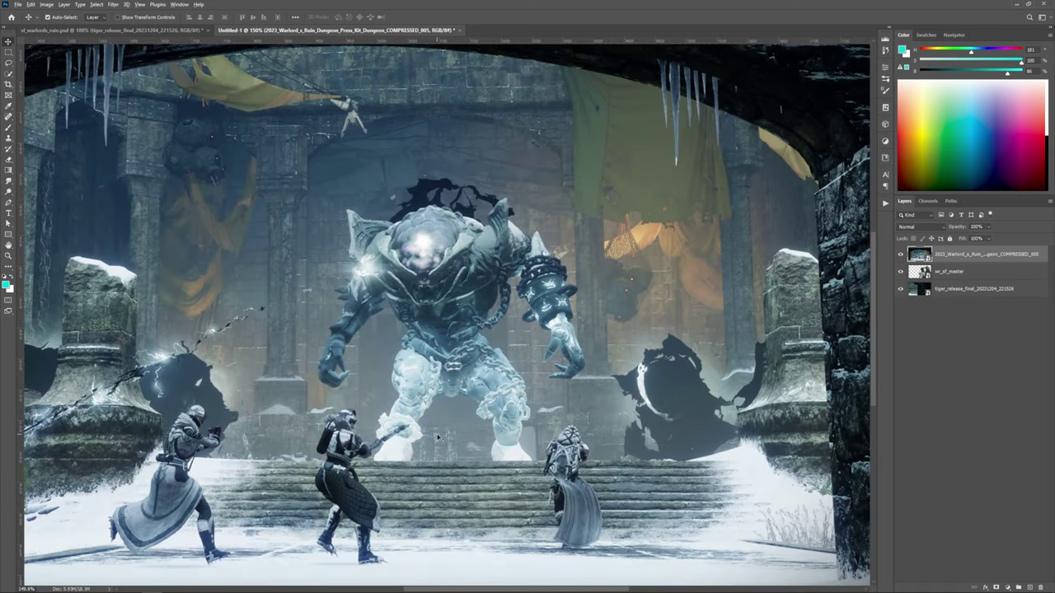
pyautogui.scroll(-2, 439, 438)
pyautogui.scroll(5, 494, 429)
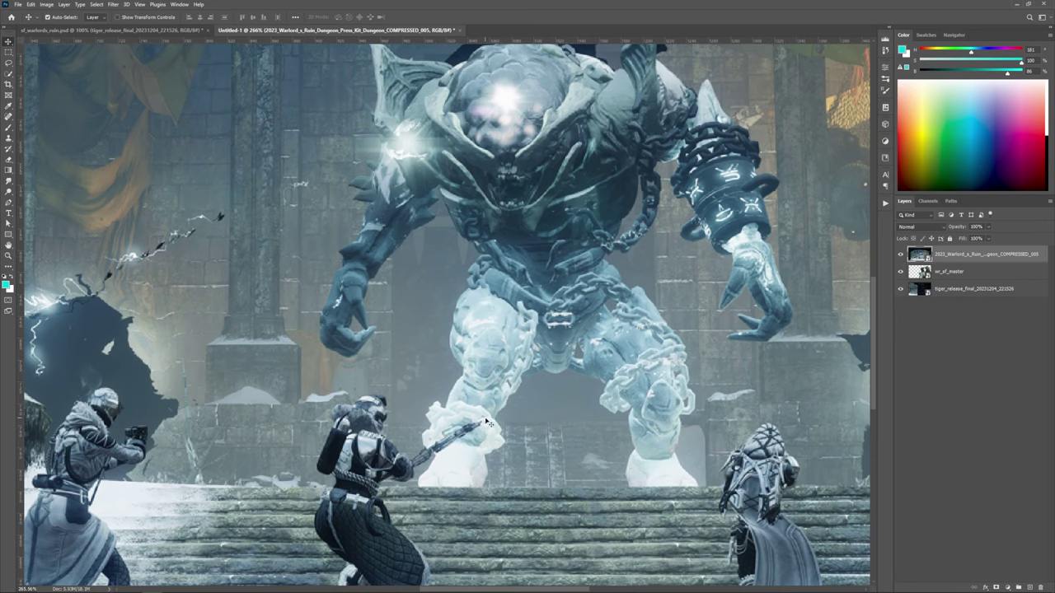
pyautogui.scroll(-3, 486, 423)
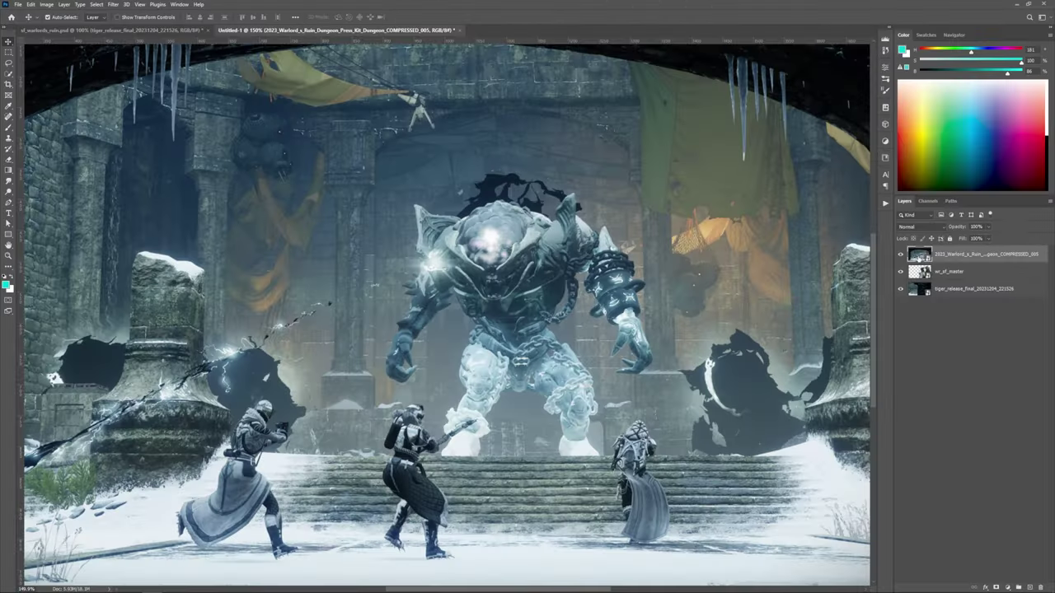
# Step: Apply a Gaussian Blur smart filter with a radius of about 7.8 pixels to the press-kit layer
pyautogui.click(112, 5)
pyautogui.moveTo(147, 113)
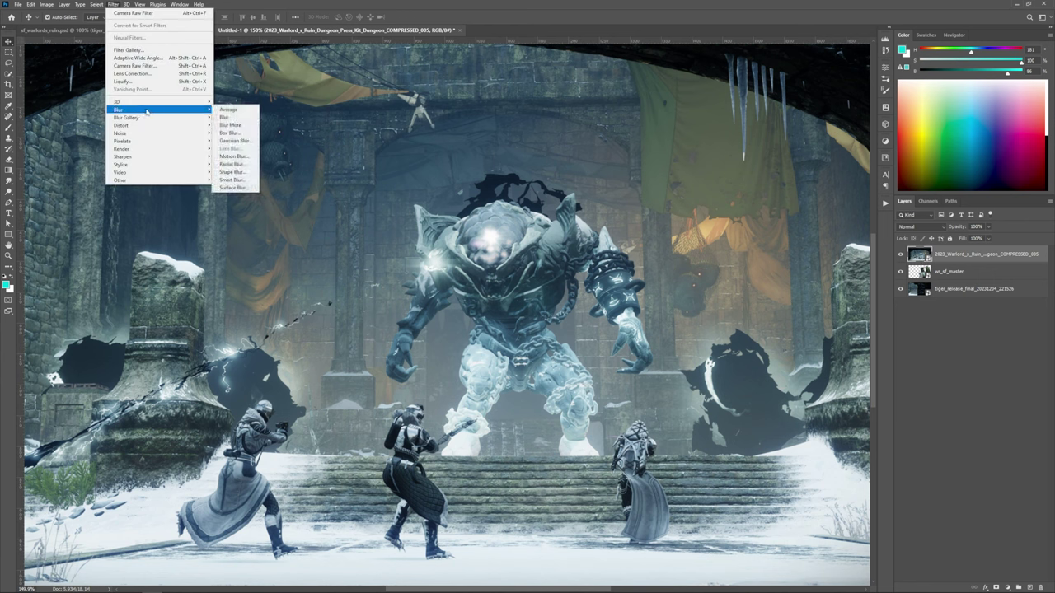
pyautogui.click(235, 140)
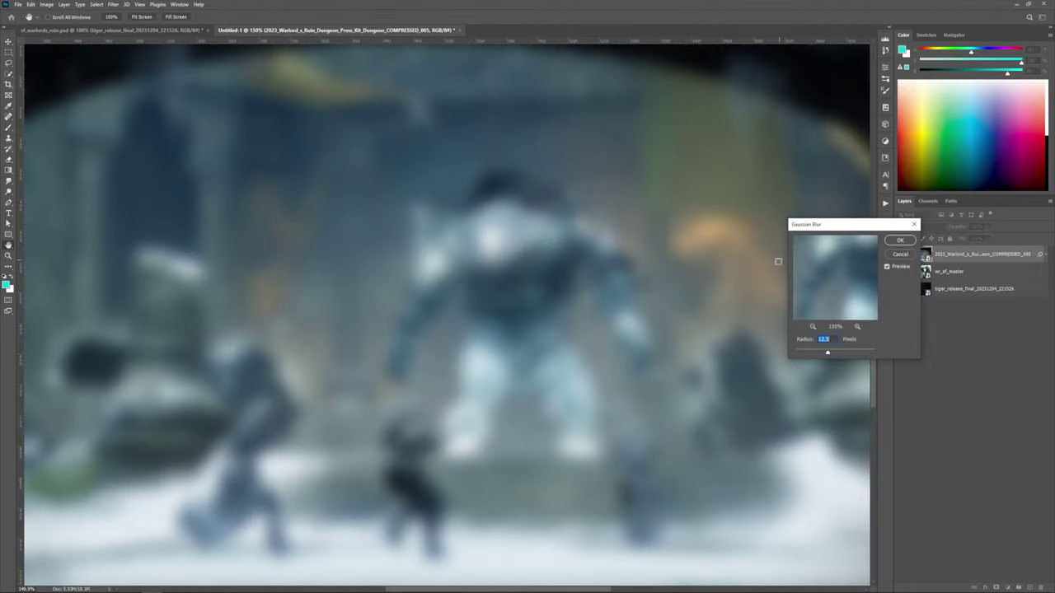
pyautogui.moveTo(826, 353); pyautogui.dragTo(819, 352)
pyautogui.click(900, 239)
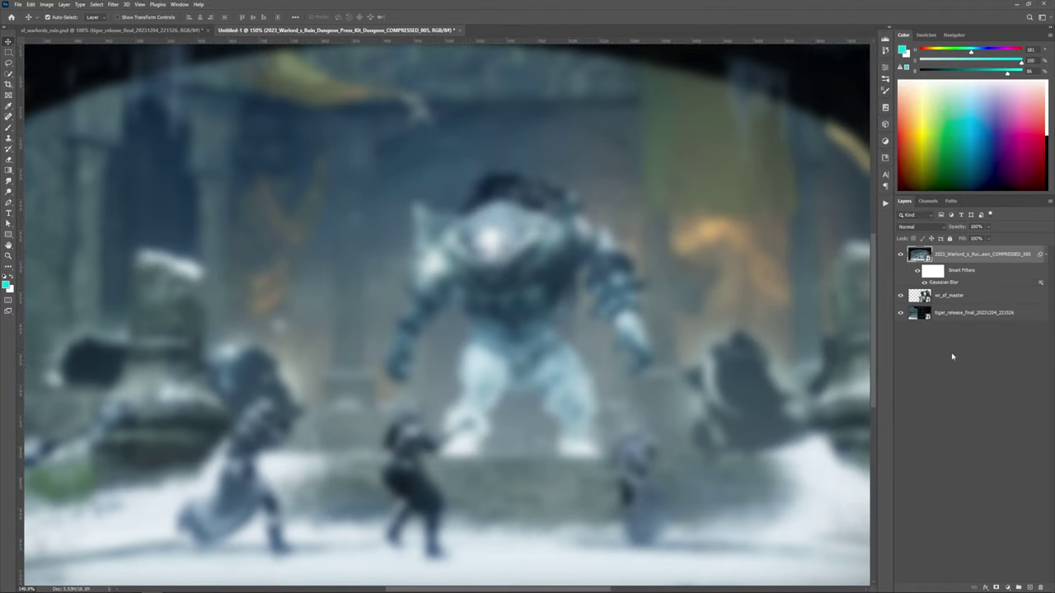
# Step: Reduce the radius of the press-kit layer's Gaussian Blur smart filter to 3.5 pixels
pyautogui.doubleClick(945, 283)
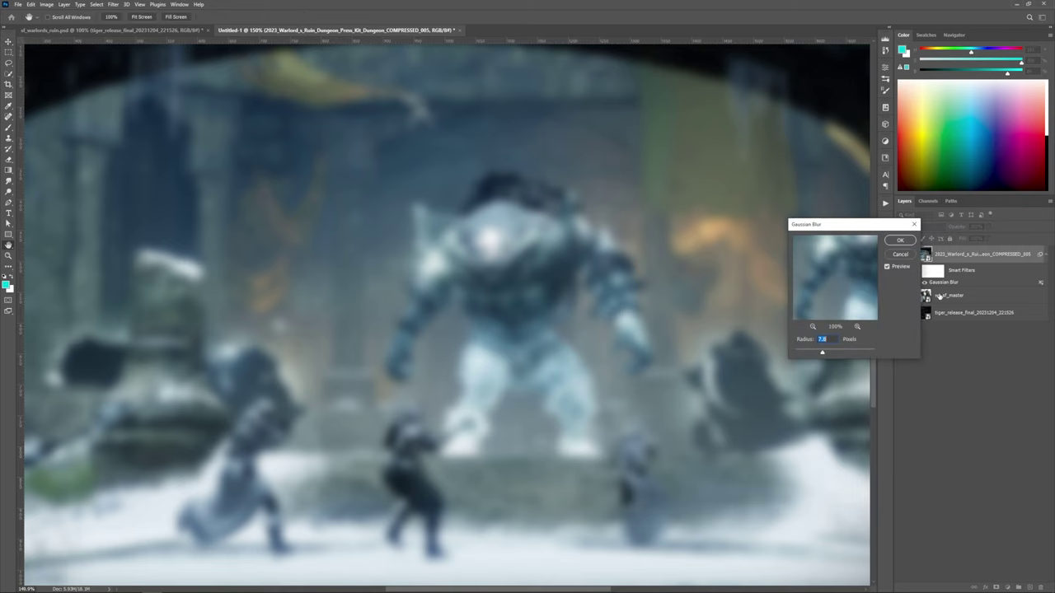
pyautogui.moveTo(822, 355); pyautogui.dragTo(816, 347)
pyautogui.click(900, 239)
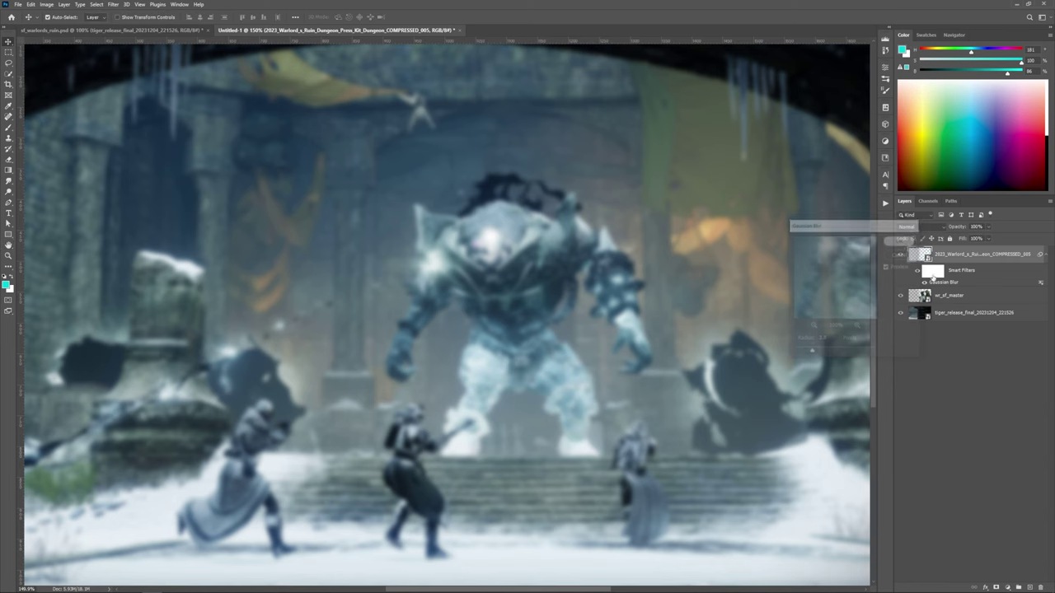
# Step: Turn the Gaussian Blur smart filter off and on again to compare the sharp and blurred image
pyautogui.click(924, 283)
pyautogui.rightClick(945, 284)
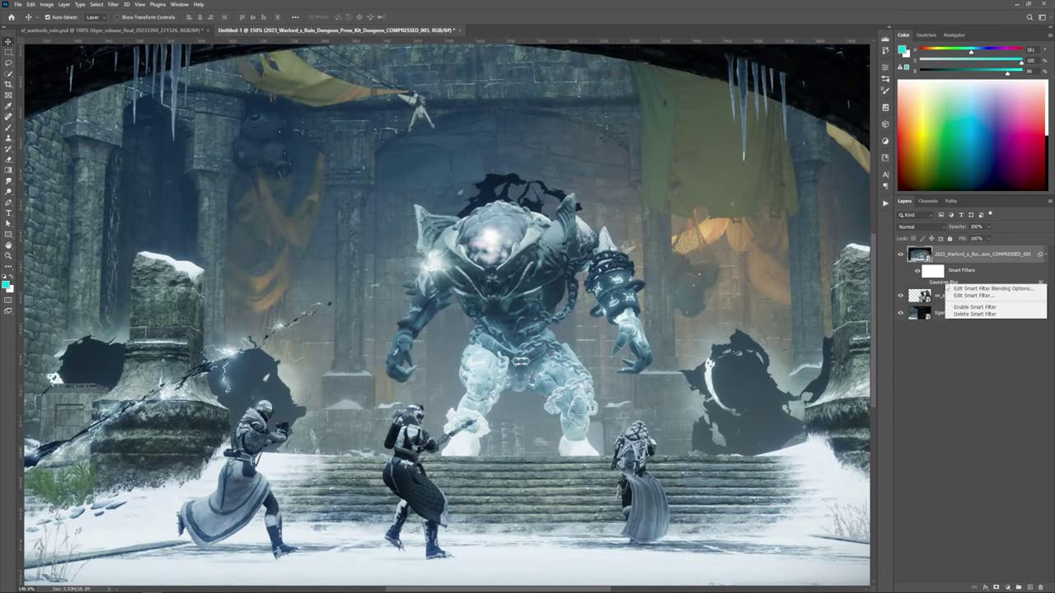
pyautogui.click(940, 283)
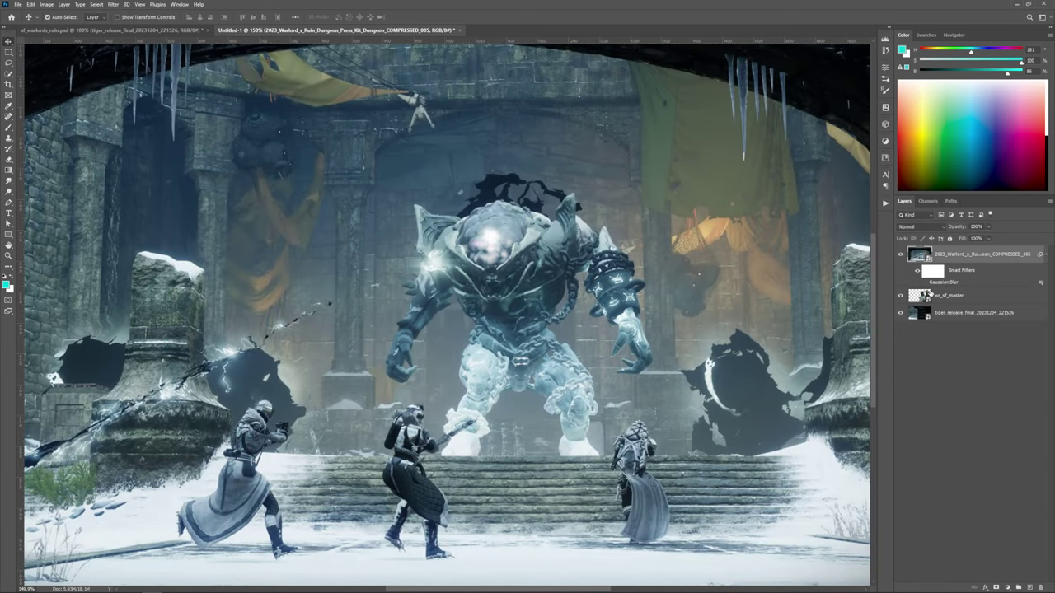
pyautogui.click(924, 282)
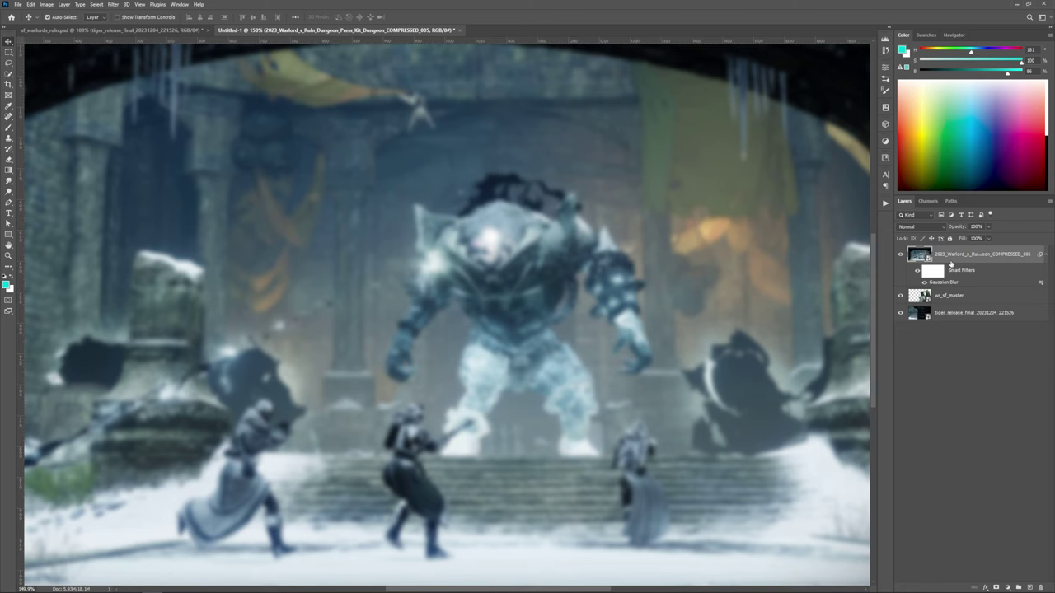
# Step: Duplicate the blurred press-kit layer and remove the smart filters from the copy
pyautogui.hotkey('ctrl', 'j')
pyautogui.rightClick(941, 272)
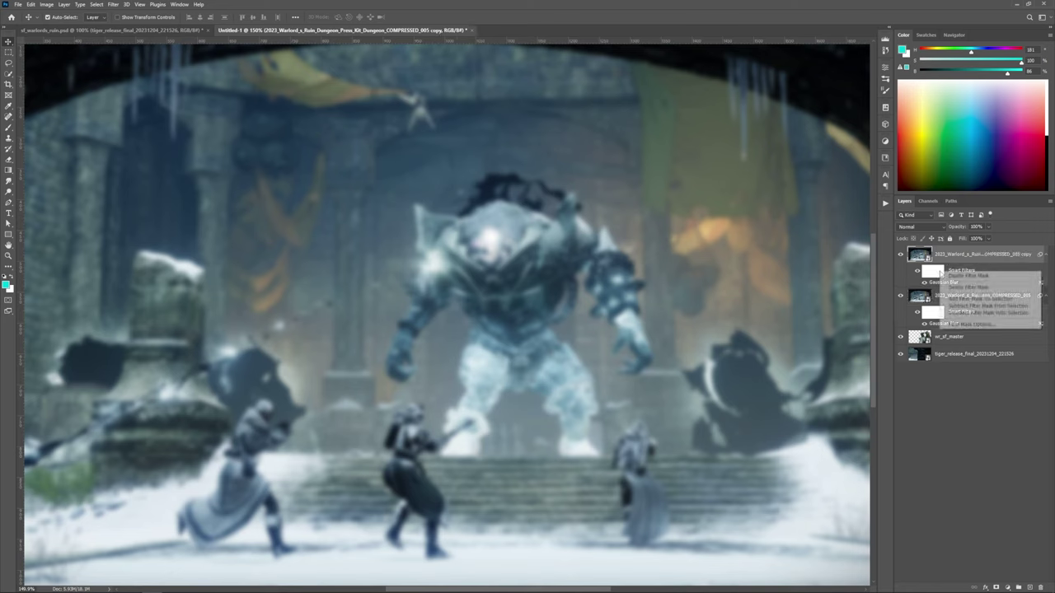
pyautogui.click(950, 282)
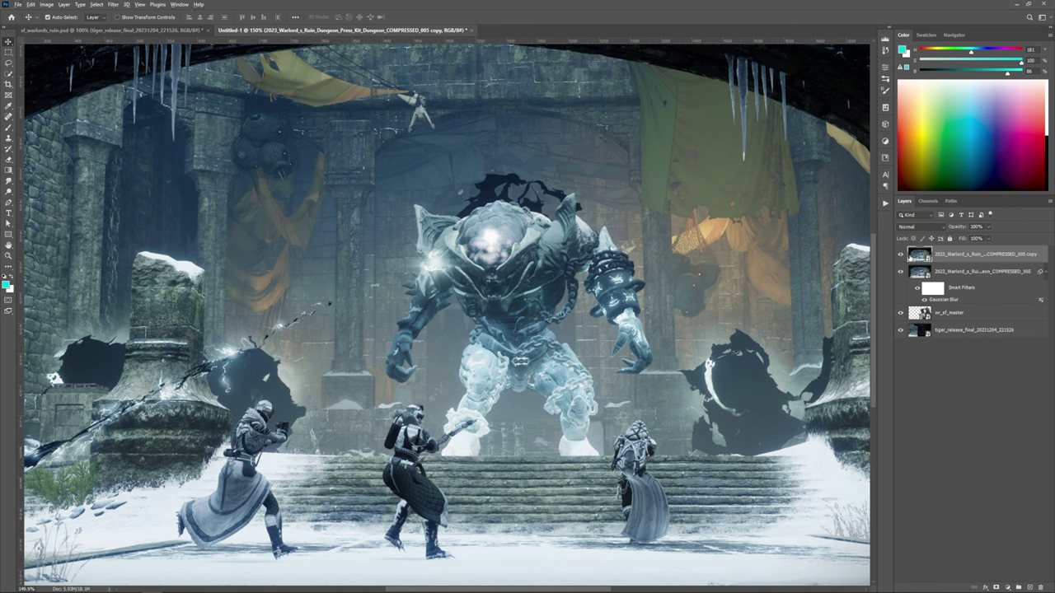
# Step: Rasterize the press-kit layer copy and apply a 3.5-pixel Gaussian Blur directly to its pixels
pyautogui.rightClick(1005, 250)
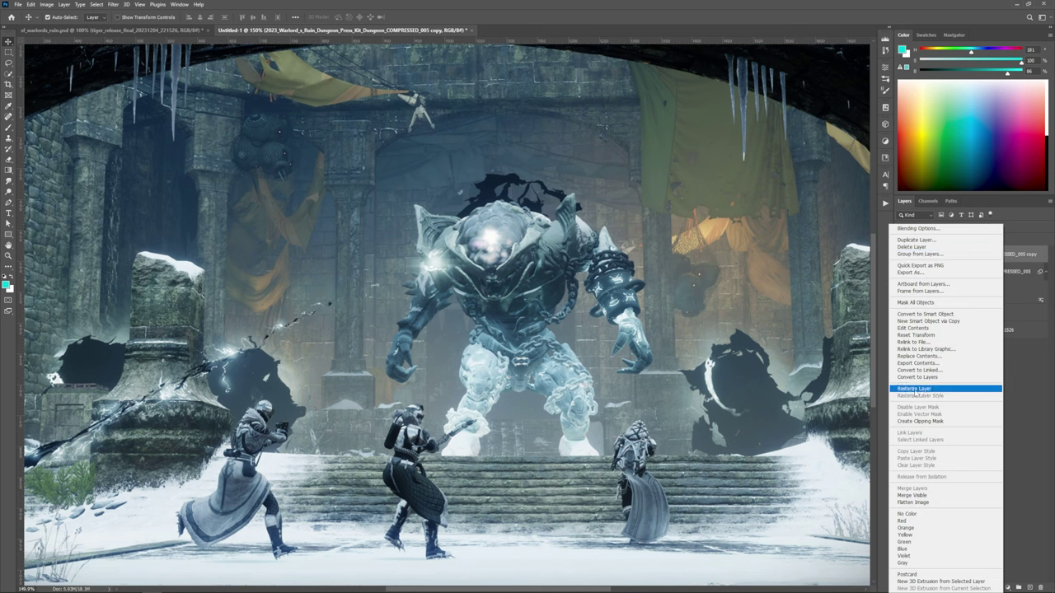
pyautogui.click(915, 389)
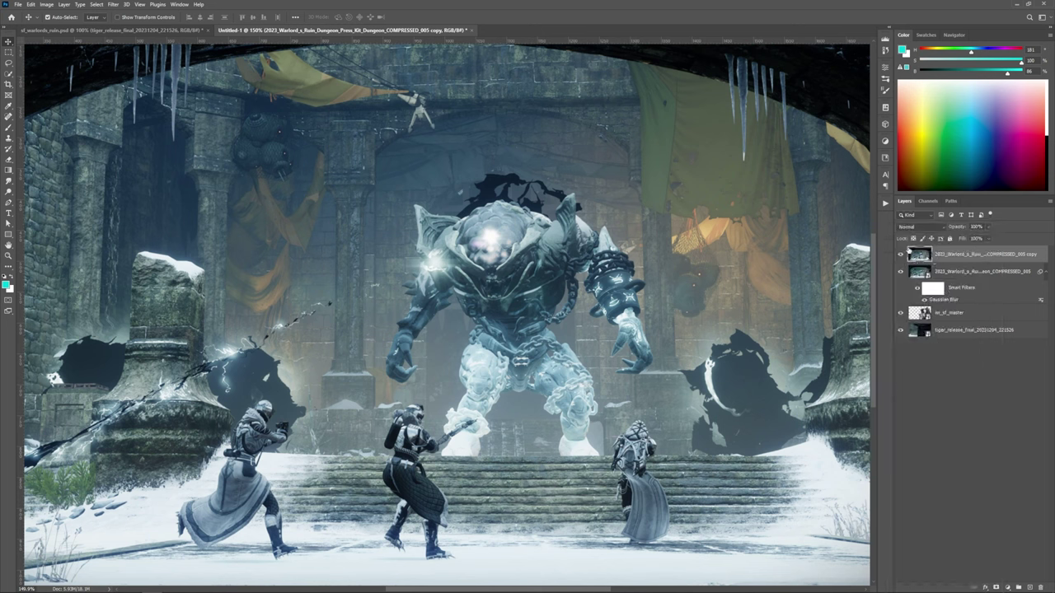
pyautogui.click(114, 5)
pyautogui.moveTo(169, 111)
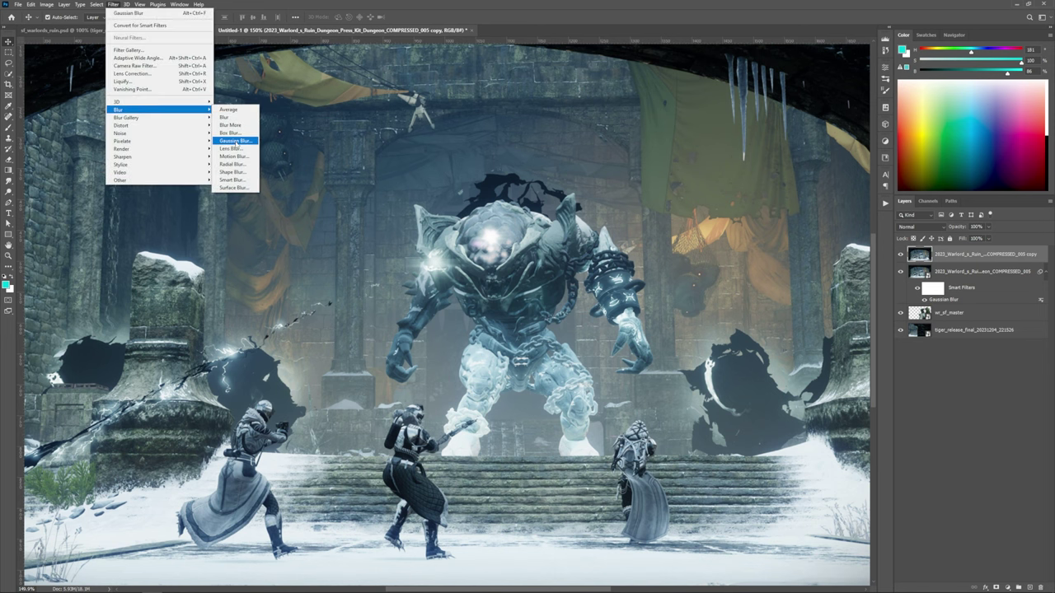
pyautogui.click(234, 142)
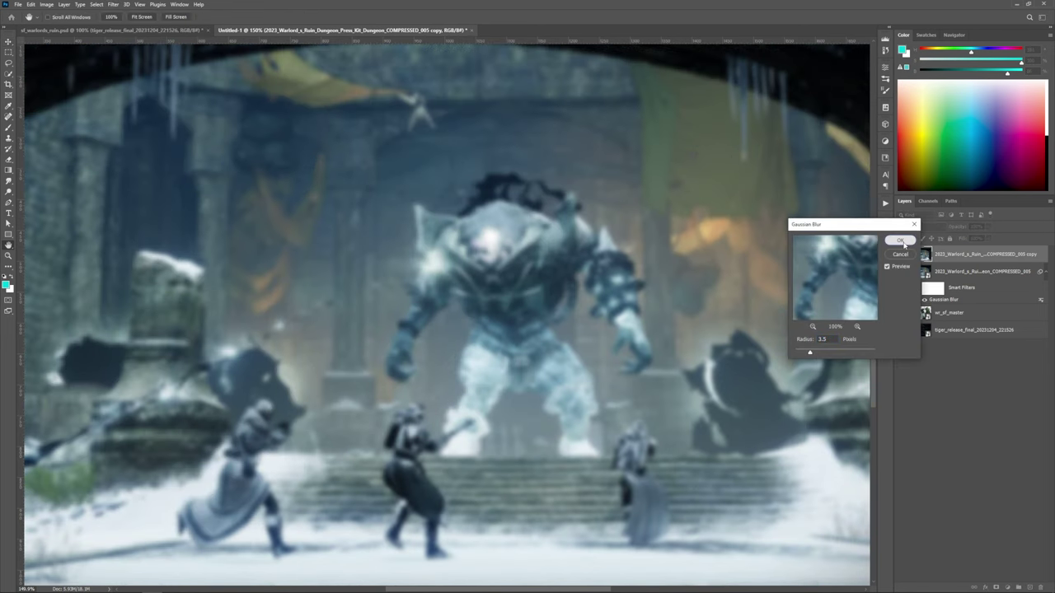
pyautogui.click(900, 241)
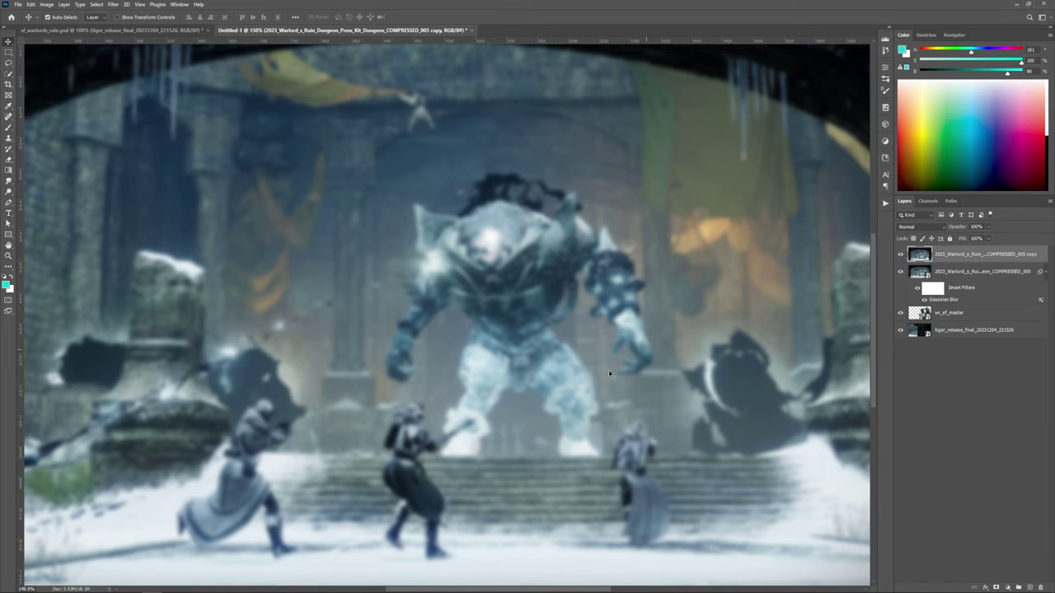
# Step: Delete the rasterized copy of the press-kit layer, keeping only the smart object version
pyautogui.scroll(3, 474, 423)
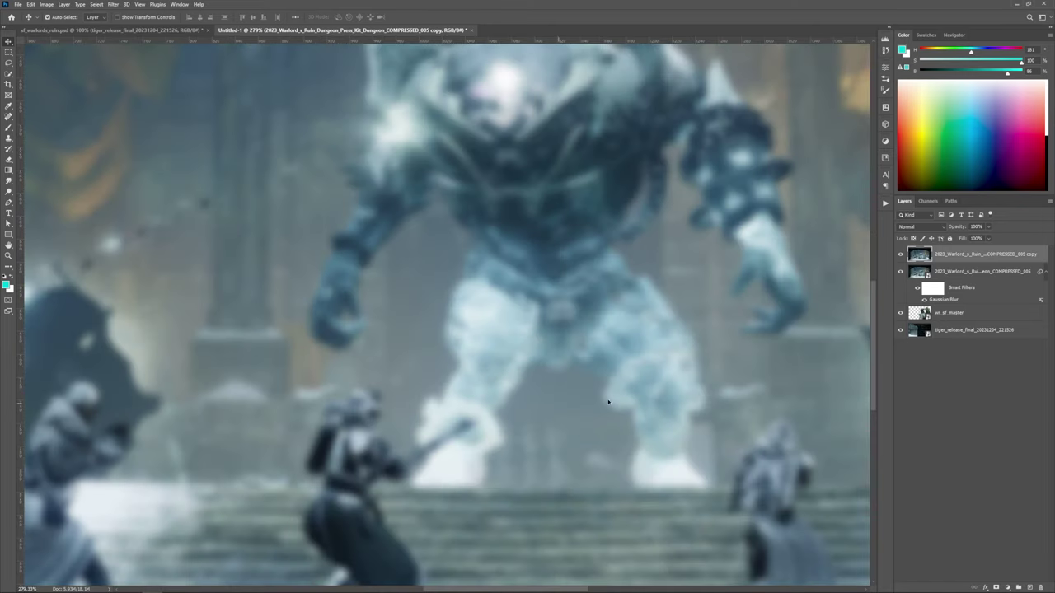
pyautogui.scroll(-3, 463, 373)
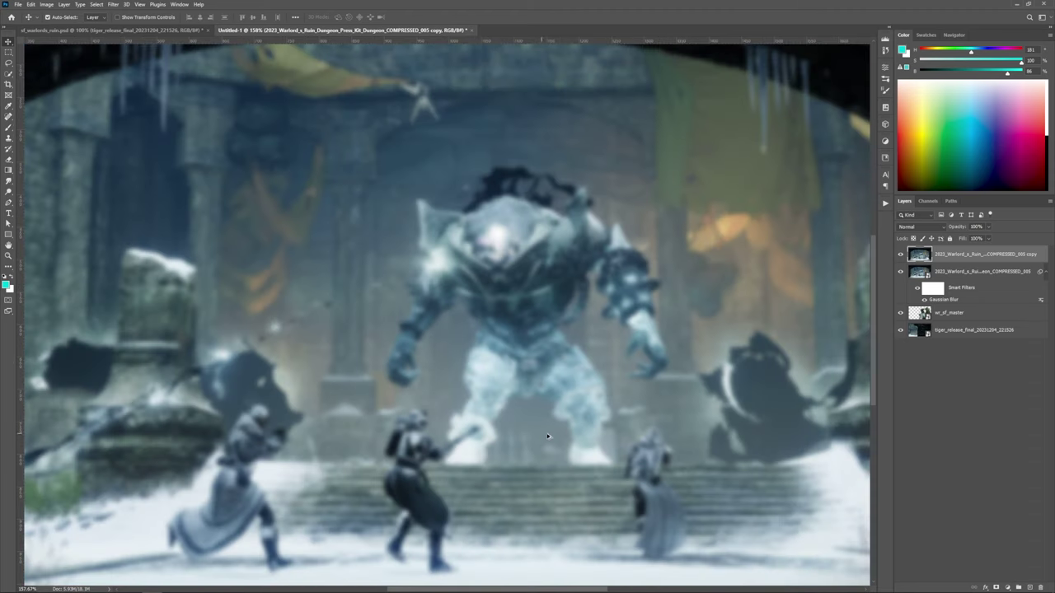
pyautogui.rightClick(995, 255)
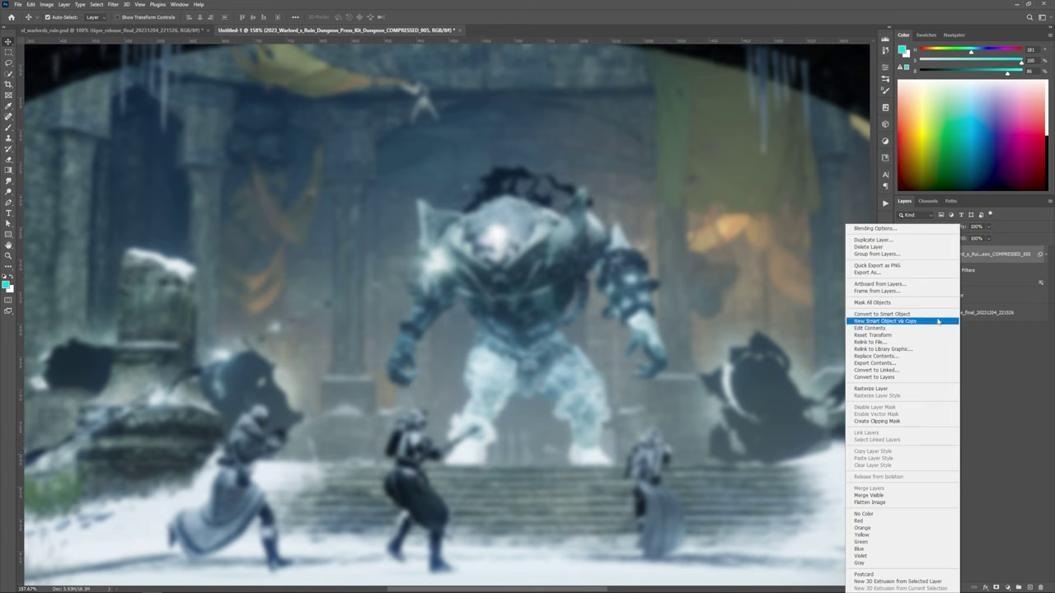
pyautogui.click(989, 401)
# Step: Open the source contents of the Warlord's Ruin press-kit smart object in its own document
pyautogui.scroll(-2, 540, 381)
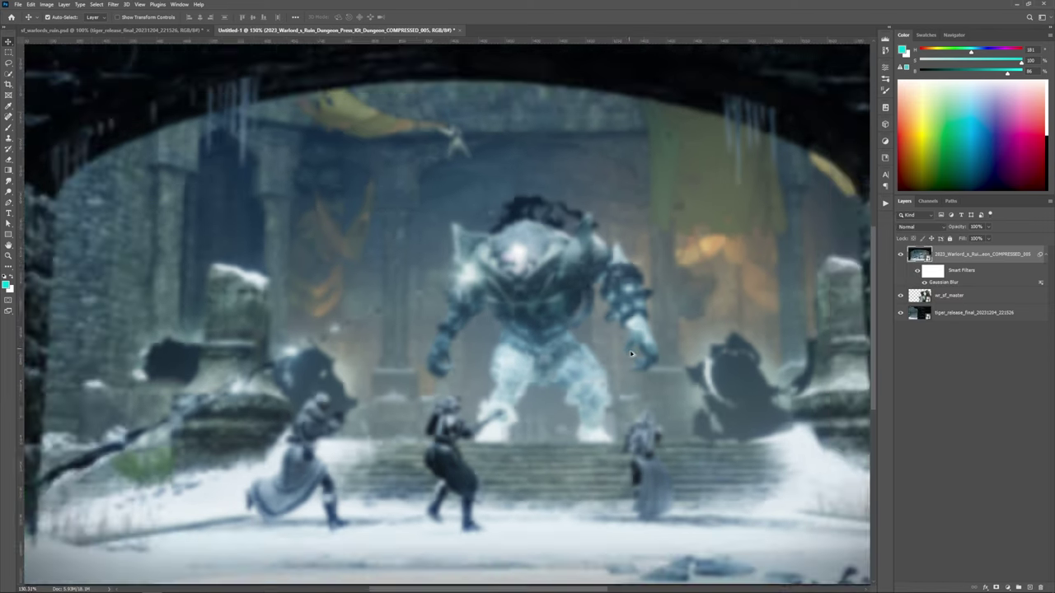
pyautogui.scroll(3, 615, 375)
pyautogui.scroll(-2, 538, 396)
pyautogui.moveTo(566, 374); pyautogui.dragTo(534, 368)
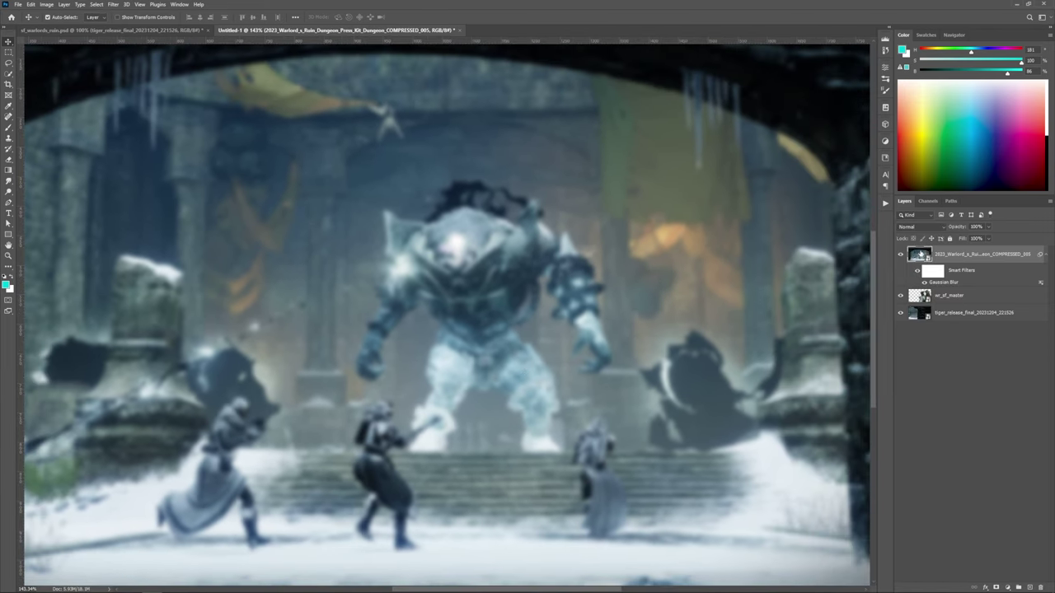
pyautogui.doubleClick(918, 254)
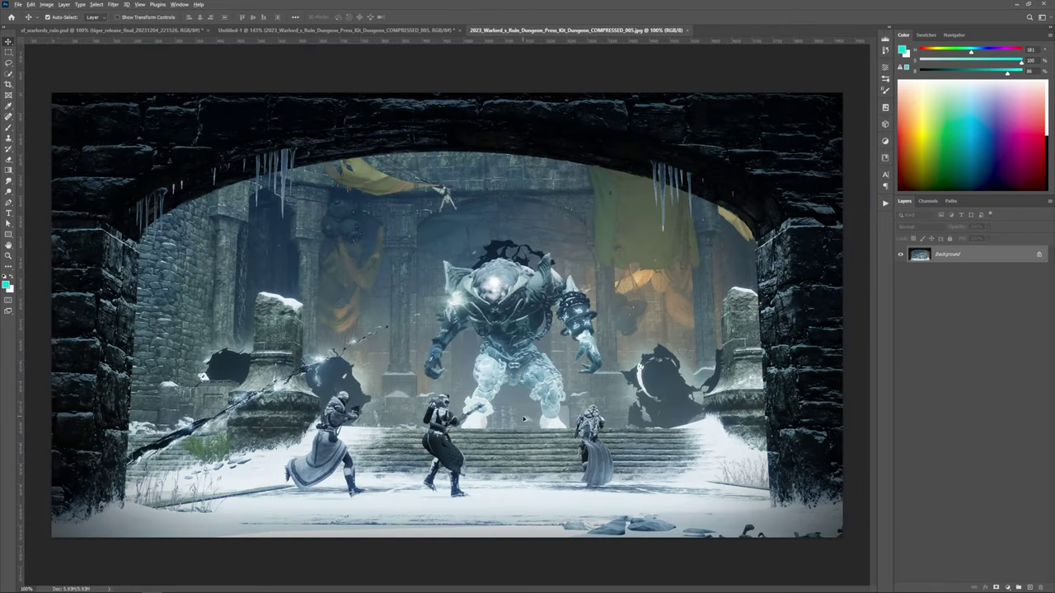
# Step: Draw a Lasso selection around the part of the middle guardian's gun that overlaps the ogre's ankle in the source image
pyautogui.click(445, 29)
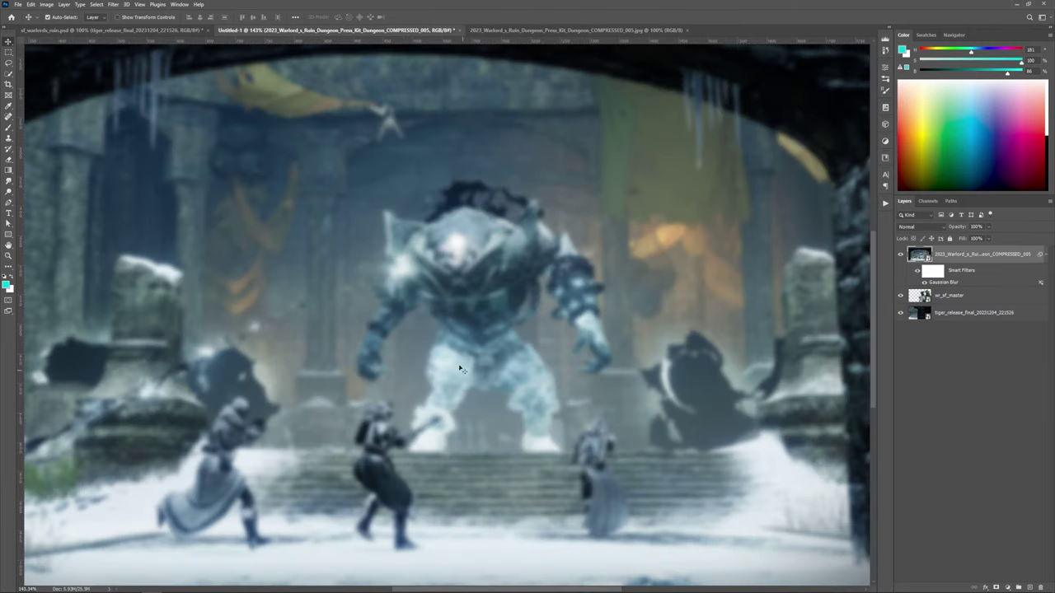
pyautogui.click(569, 29)
pyautogui.scroll(5, 486, 400)
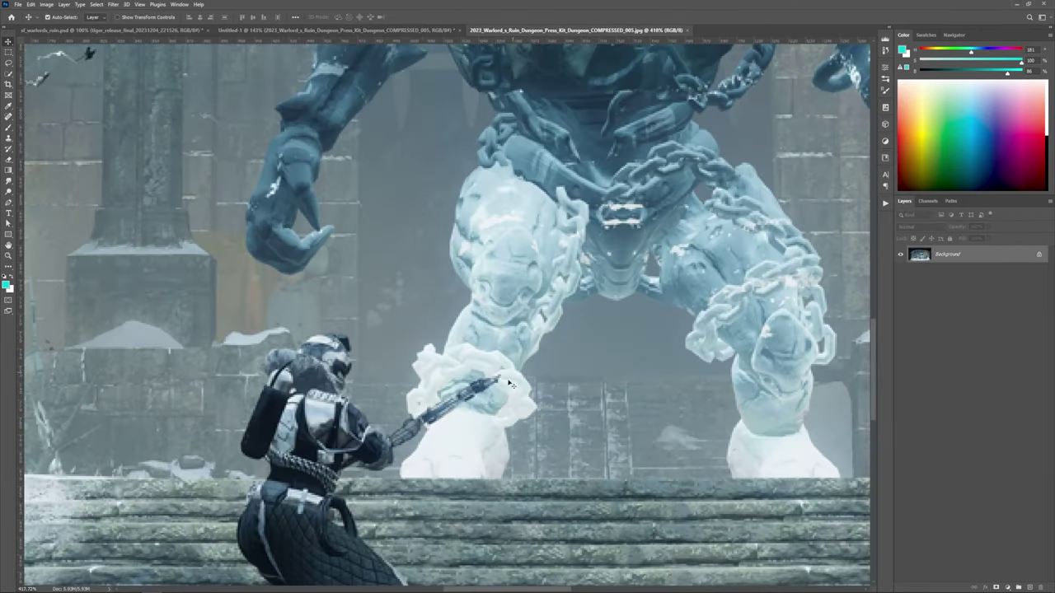
pyautogui.moveTo(503, 389); pyautogui.dragTo(453, 410)
pyautogui.scroll(1, 430, 428)
pyautogui.click(7, 63)
pyautogui.press('l')
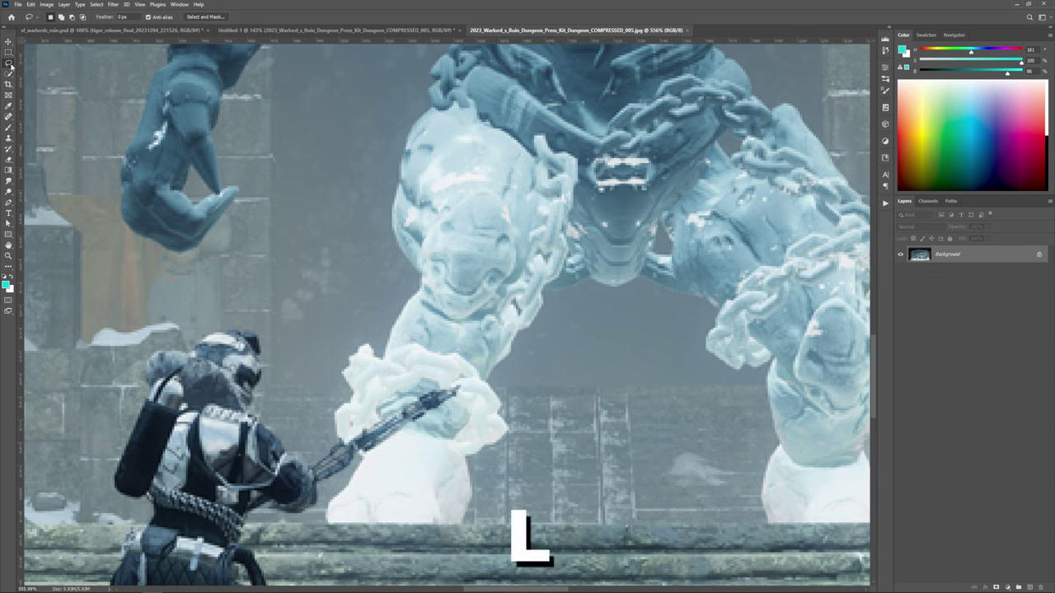
pyautogui.rightClick(8, 63)
pyautogui.click(38, 64)
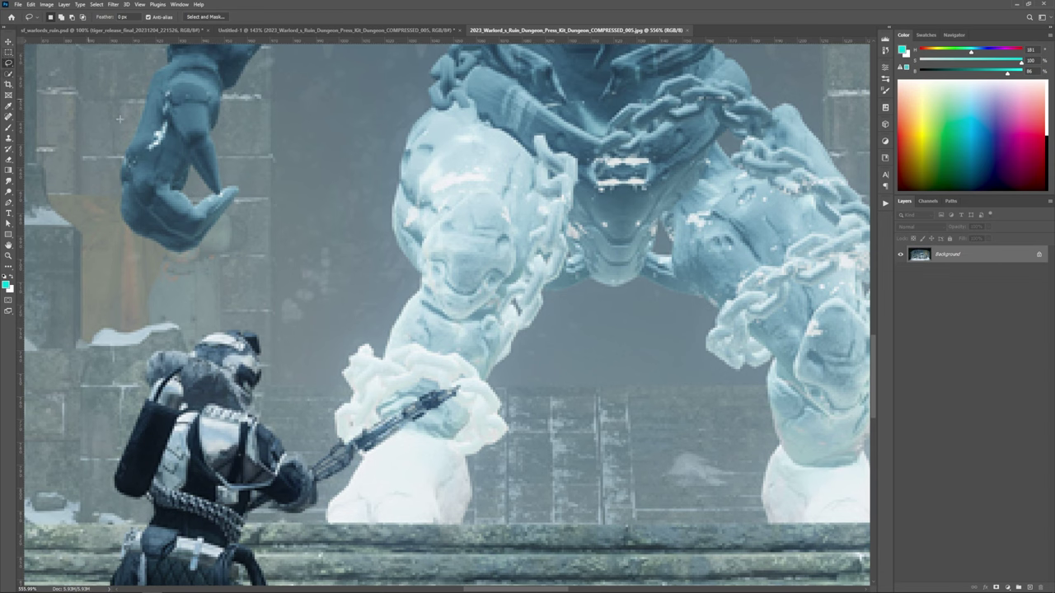
pyautogui.moveTo(347, 434)
pyautogui.mouseDown()
pyautogui.moveTo(445, 375)
pyautogui.moveTo(475, 404)
pyautogui.moveTo(420, 441)
pyautogui.moveTo(348, 433)
pyautogui.mouseUp()
# Step: Fill the selected gun area using Content-Aware contents with color adaptation, Normal blending mode and 100% opacity
pyautogui.hotkey('shift', 'BackSpace')
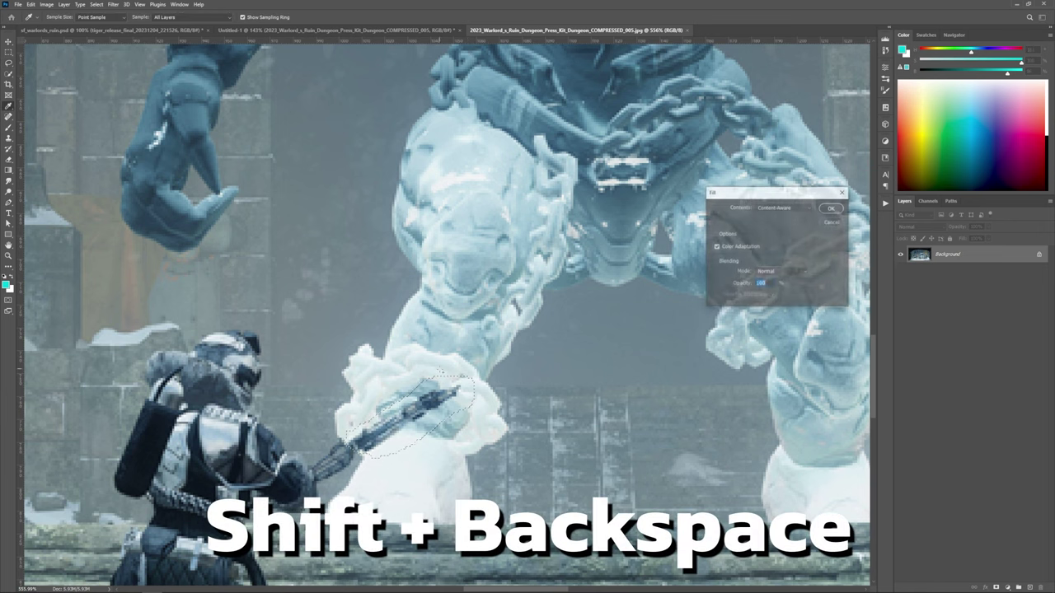
pyautogui.moveTo(784, 193); pyautogui.dragTo(545, 194)
pyautogui.click(544, 208)
pyautogui.click(538, 245)
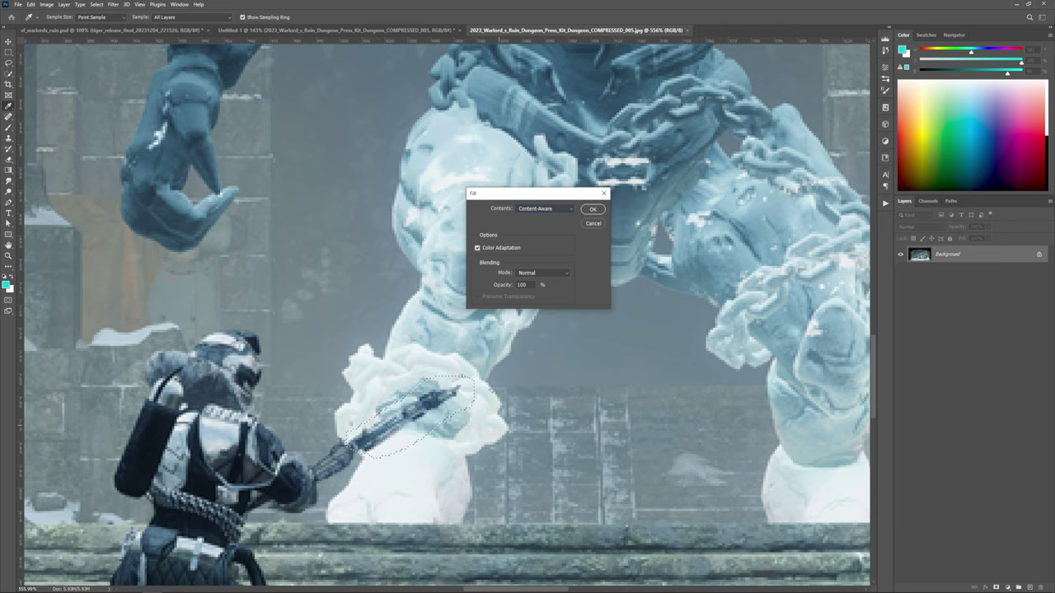
pyautogui.press('Return')
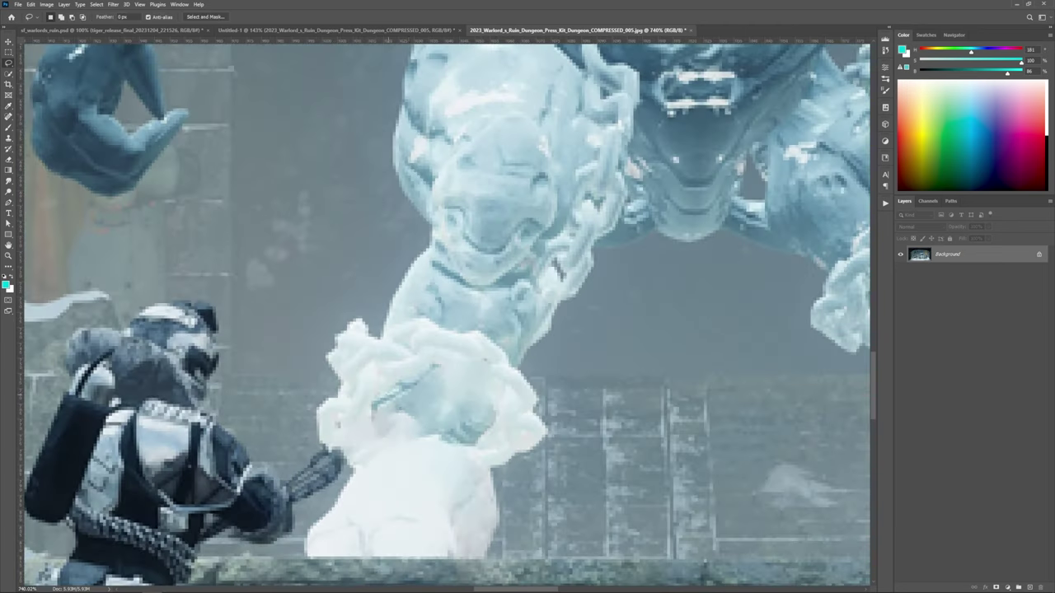
# Step: Save the retouched source image of the press-kit smart object
pyautogui.scroll(-10, 451, 396)
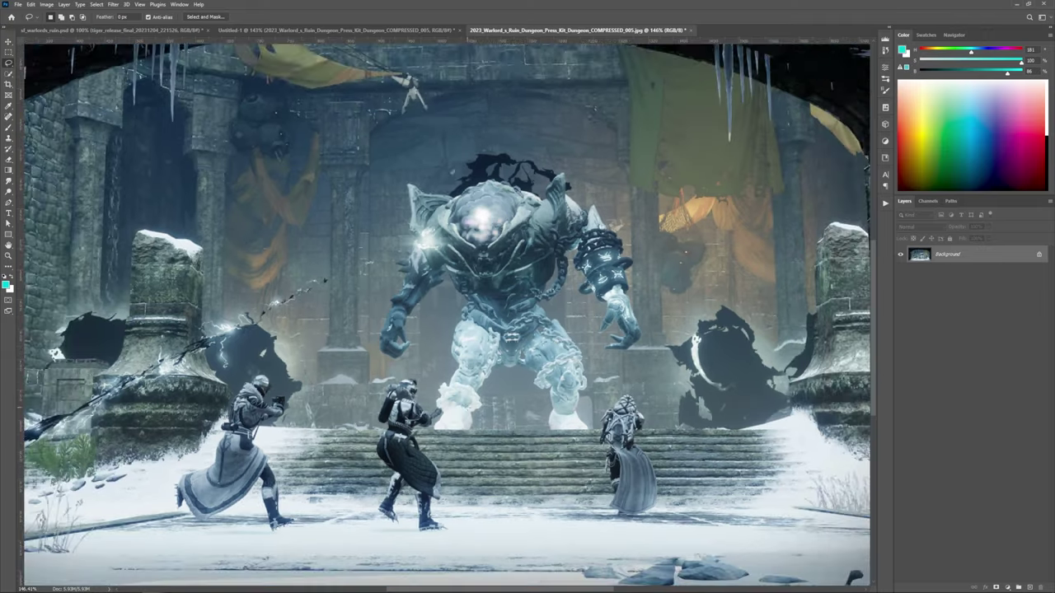
pyautogui.scroll(5, 462, 426)
pyautogui.hotkey('ctrl', '0')
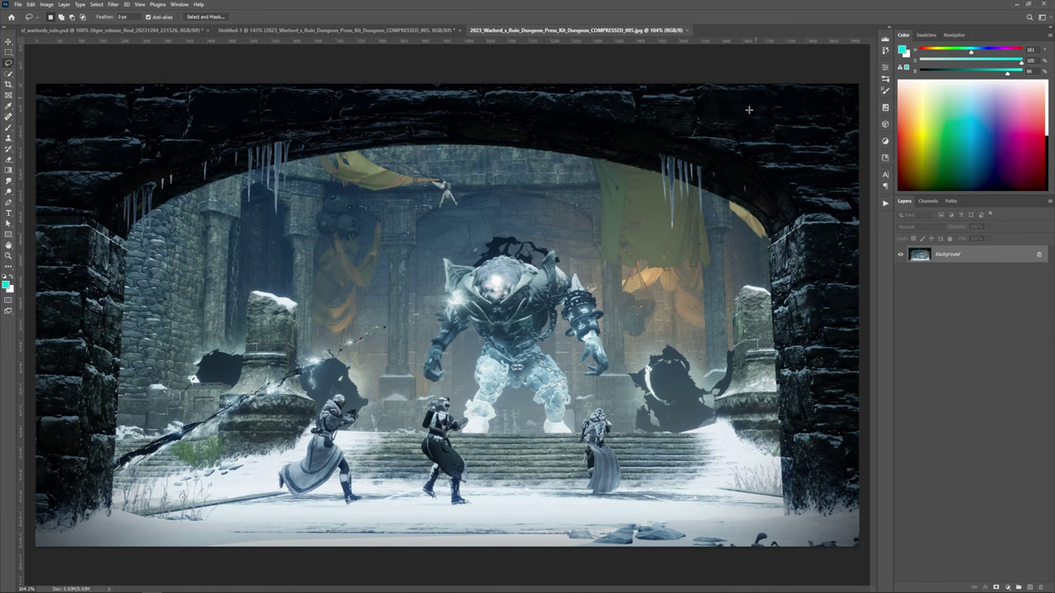
# Step: Return to the Untitled-1 composite and clear the smart filters from the press-kit layer
pyautogui.click(387, 30)
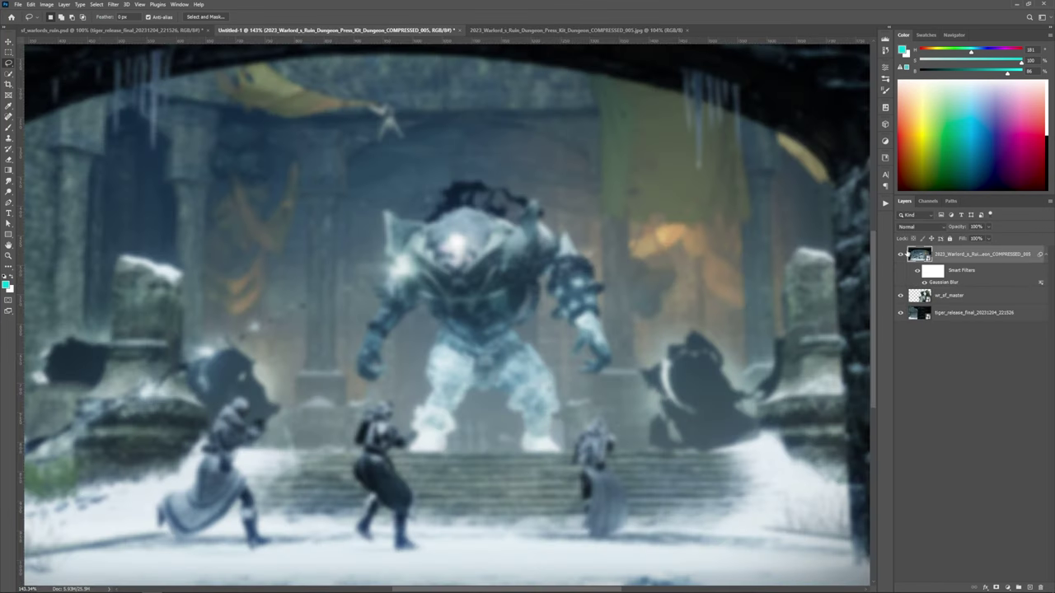
pyautogui.rightClick(997, 274)
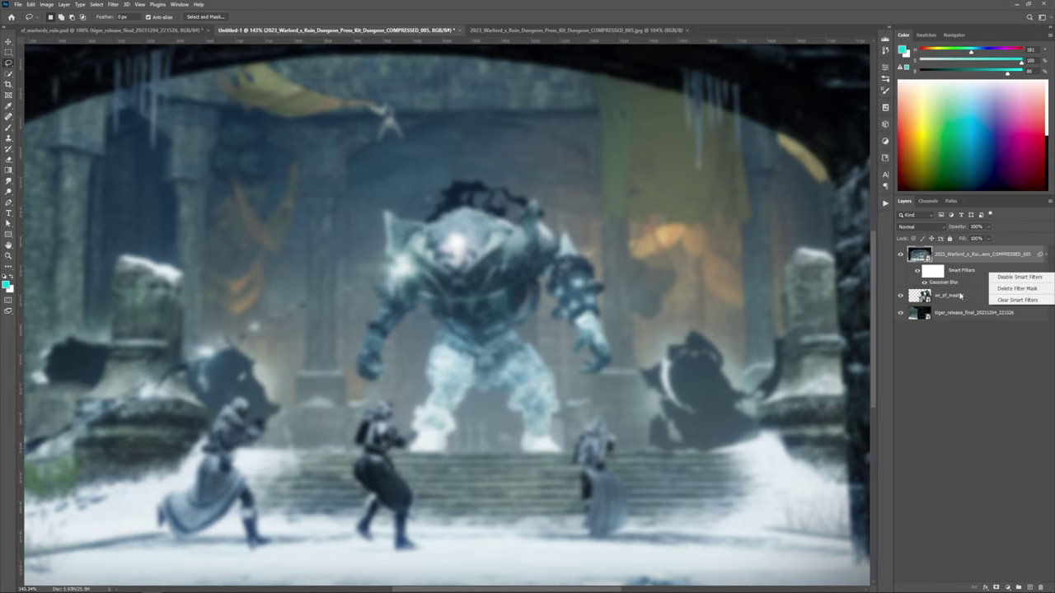
pyautogui.click(1017, 300)
# Step: Examine the retouched ankle area and the whole press-kit image in the composite, up close and from afar
pyautogui.scroll(5, 435, 441)
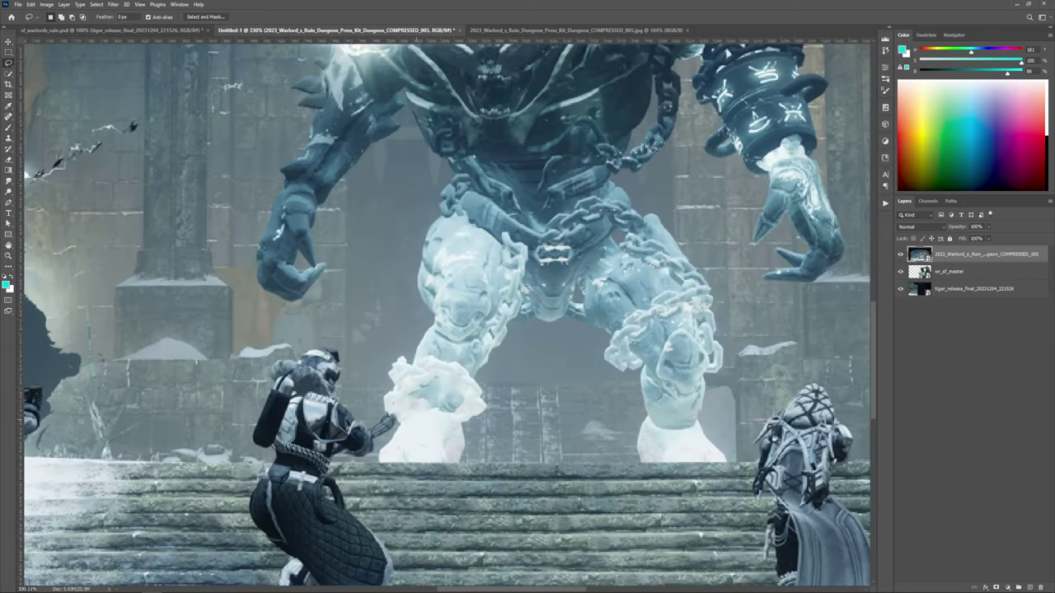
pyautogui.scroll(9, 445, 404)
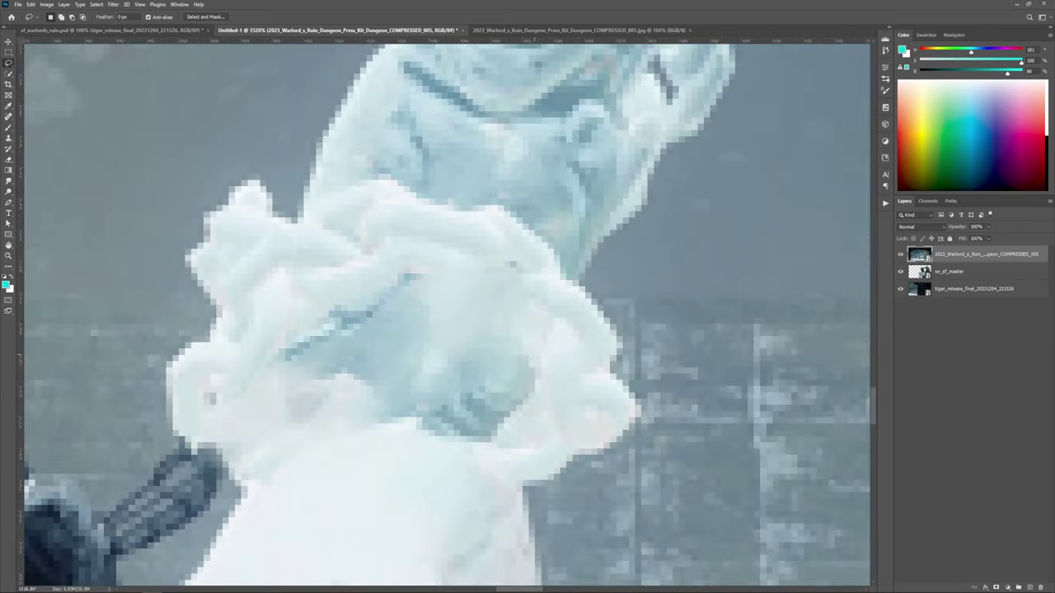
pyautogui.scroll(-3, 433, 297)
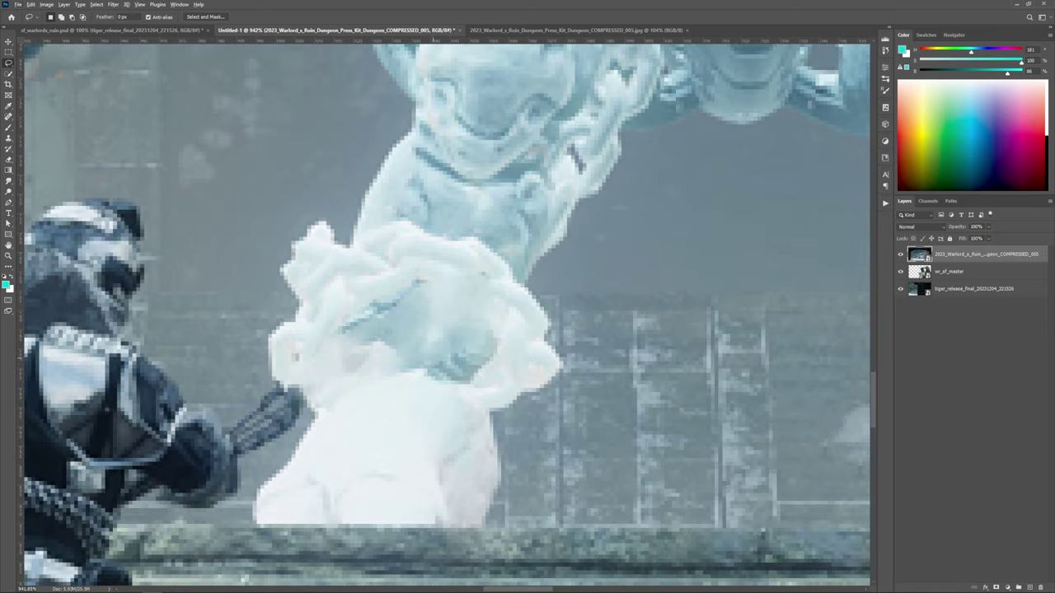
pyautogui.scroll(-6, 404, 374)
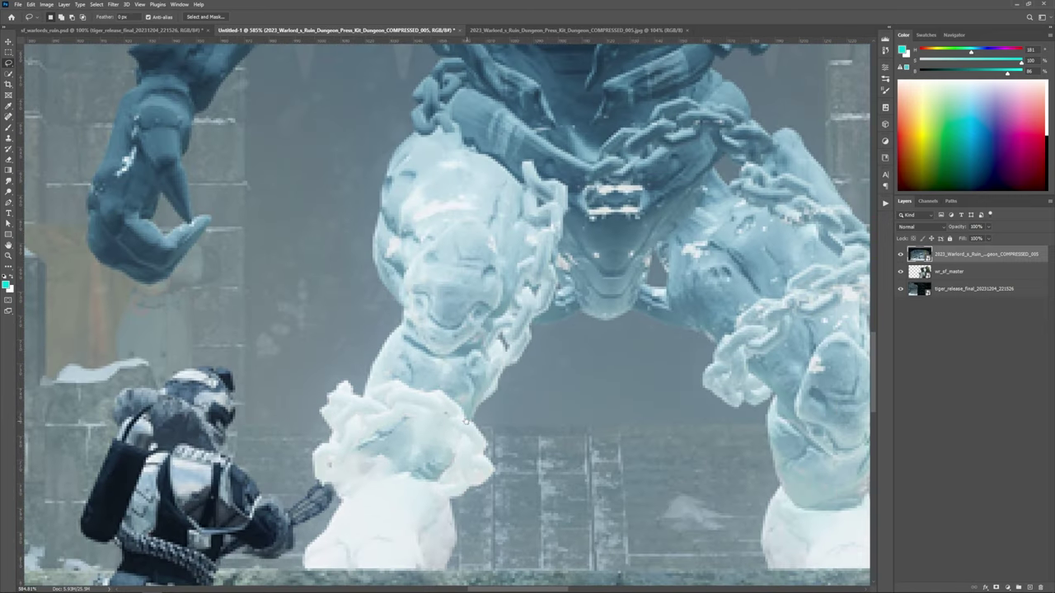
pyautogui.scroll(-5, 384, 355)
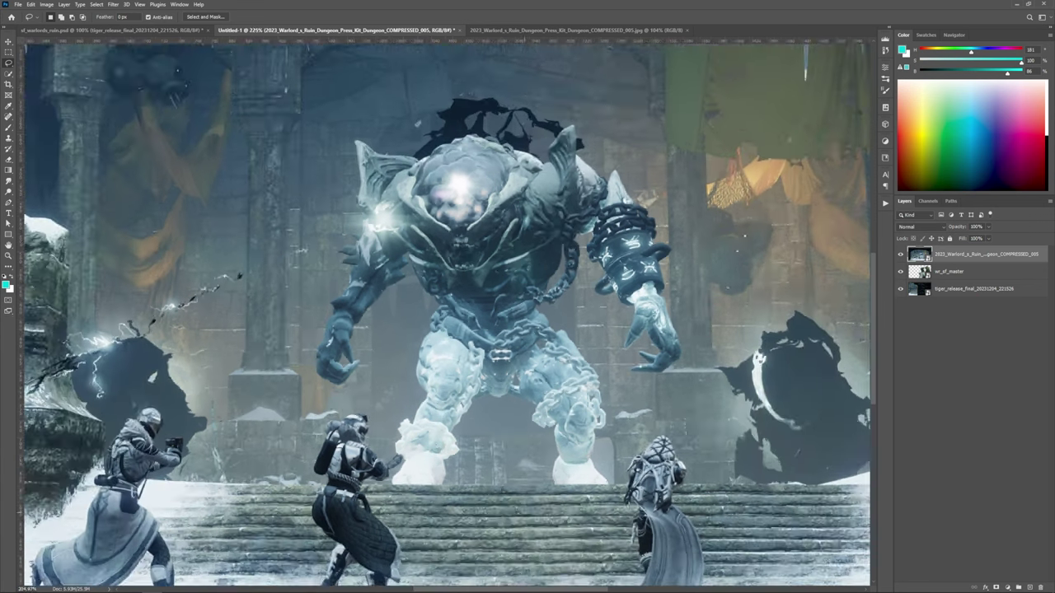
pyautogui.scroll(-1, 482, 390)
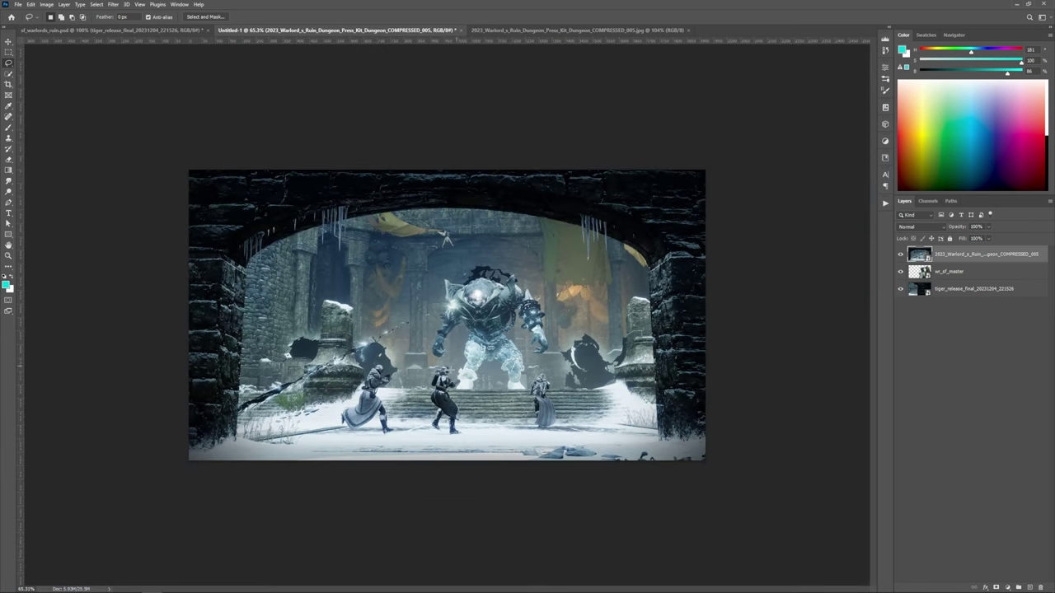
pyautogui.scroll(7, 482, 390)
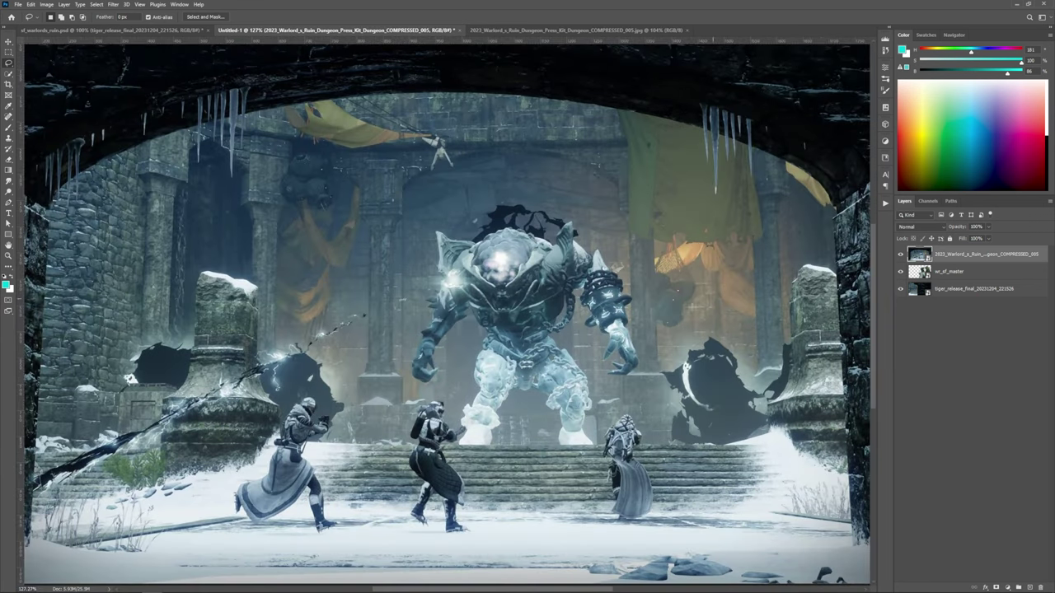
pyautogui.scroll(3, 529, 408)
pyautogui.press('v')
pyautogui.moveTo(512, 263); pyautogui.dragTo(418, 261)
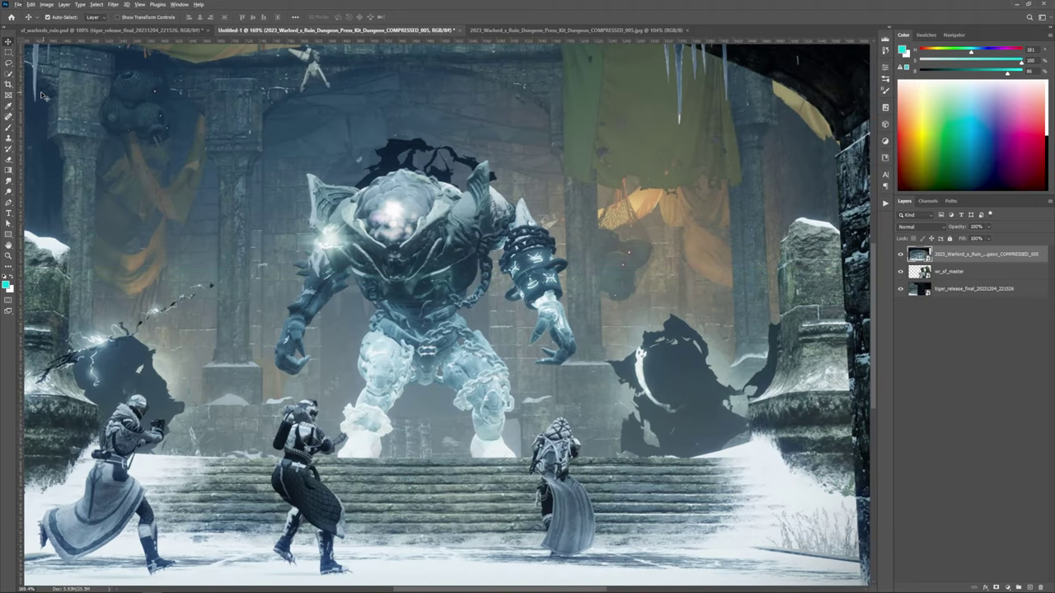
pyautogui.click(8, 73)
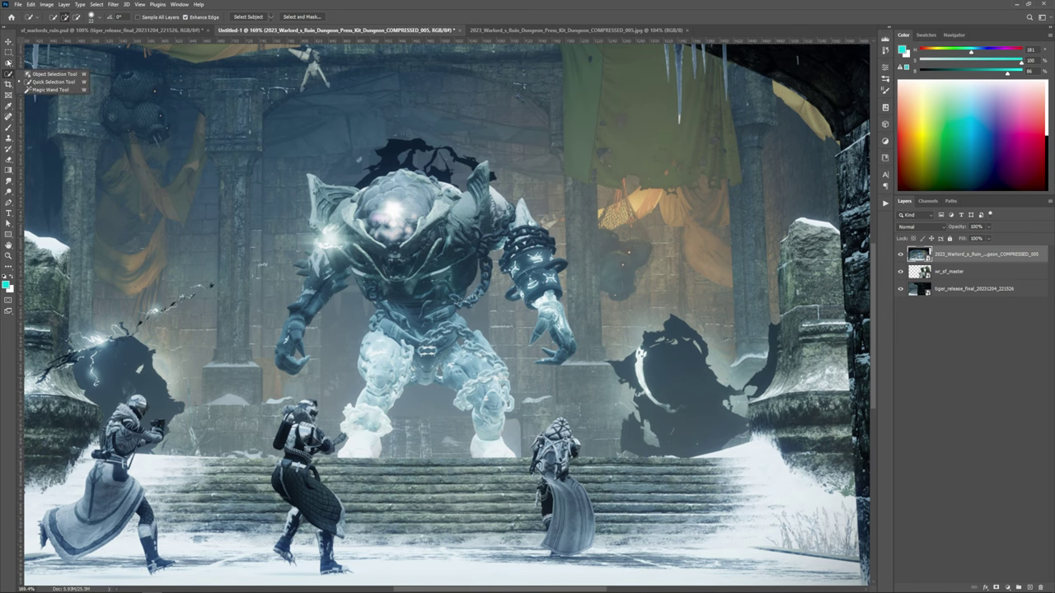
# Step: Start a Pen tool path at the base of the ogre's foot beside the middle guardian and trace the leg's outer edge up to the thigh
pyautogui.scroll(6, 367, 429)
pyautogui.moveTo(368, 402); pyautogui.dragTo(459, 375)
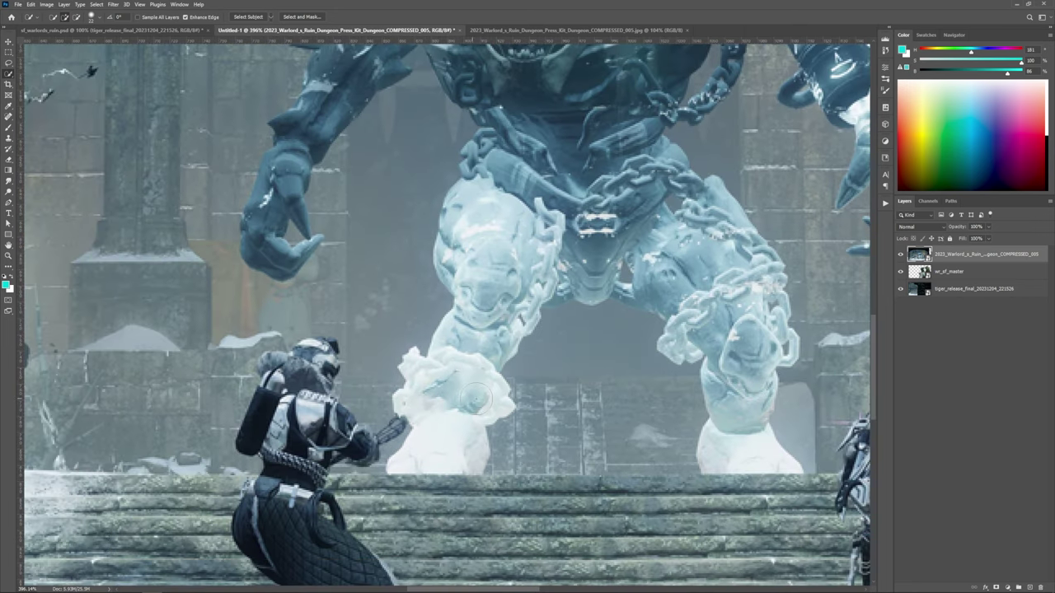
pyautogui.scroll(1, 476, 400)
pyautogui.press('p')
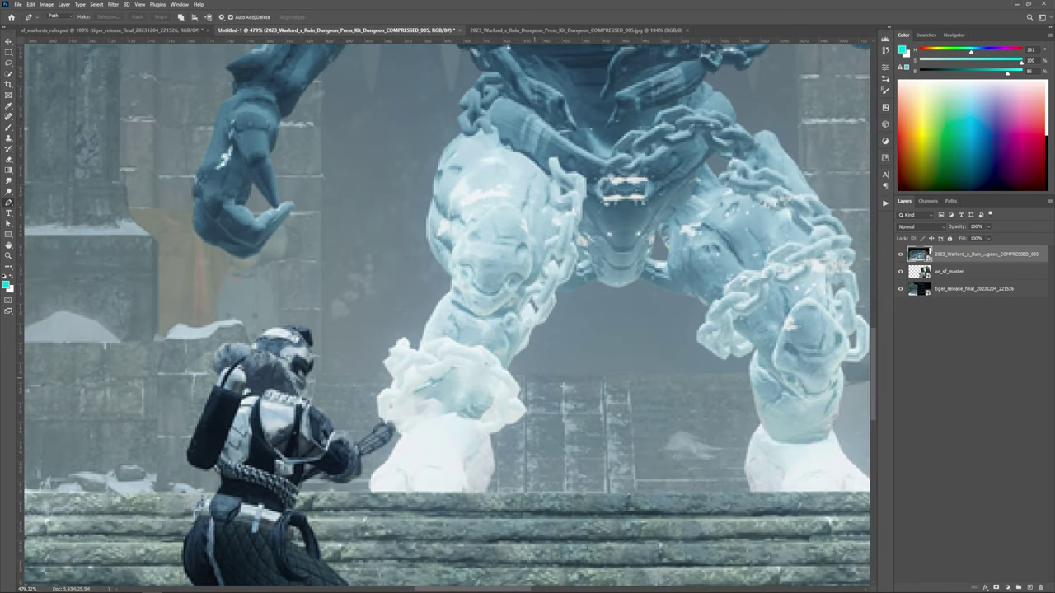
pyautogui.scroll(3, 476, 400)
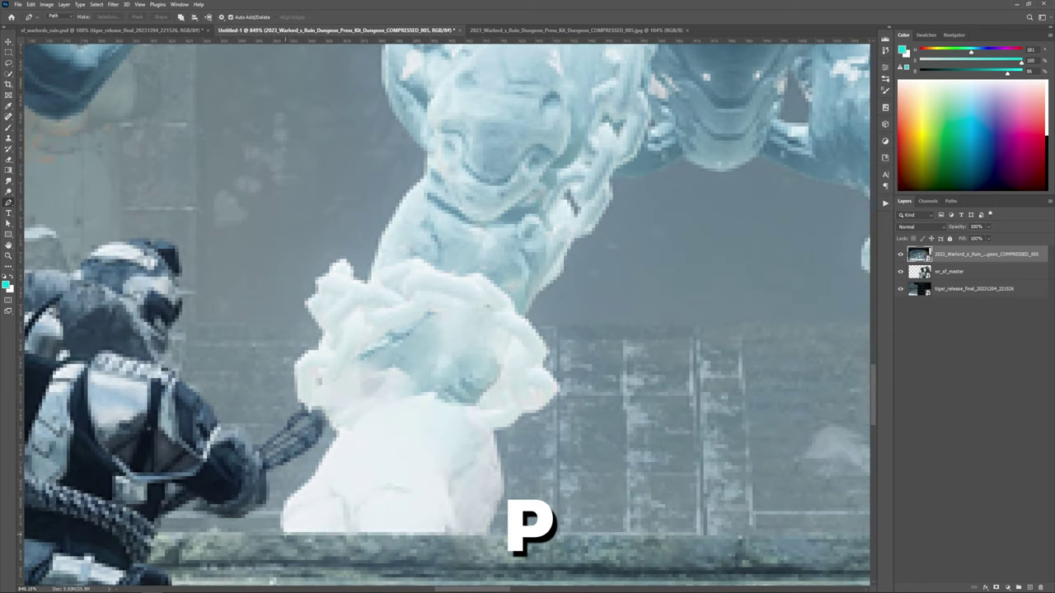
pyautogui.click(282, 534)
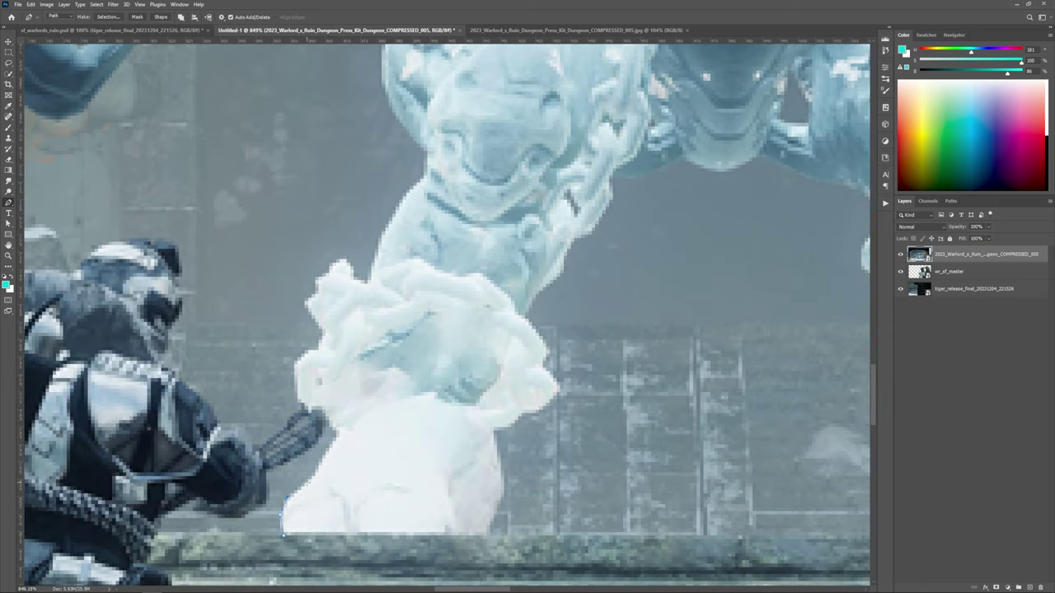
pyautogui.click(307, 482)
pyautogui.click(335, 440)
pyautogui.moveTo(417, 123); pyautogui.dragTo(441, 371)
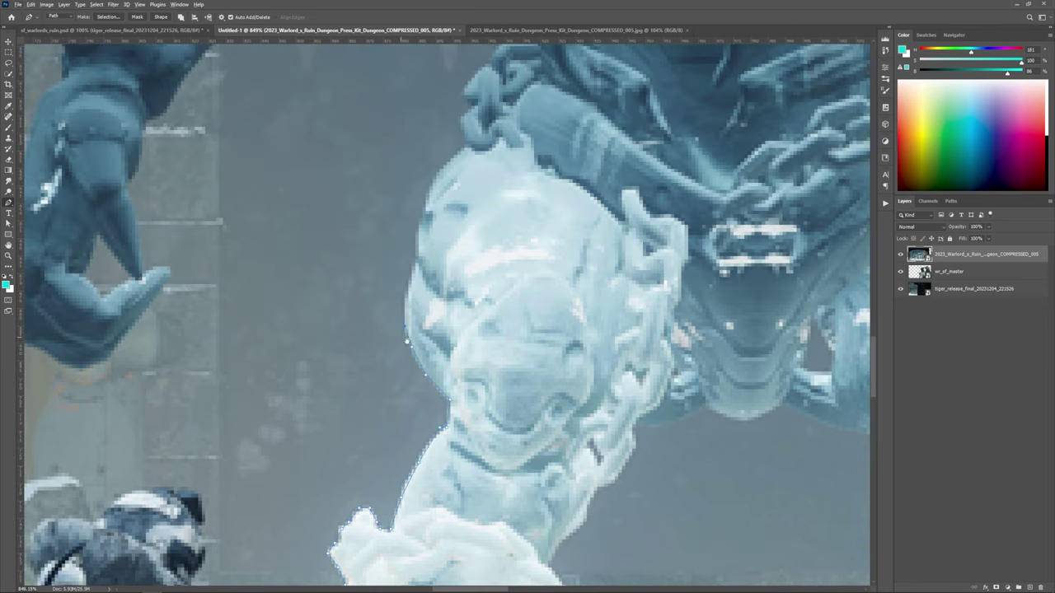
# Step: Continue the path past the hip chain and torso, along the inner edge of the ogre's arm to the tip of its curled finger
pyautogui.moveTo(502, 290); pyautogui.dragTo(445, 245)
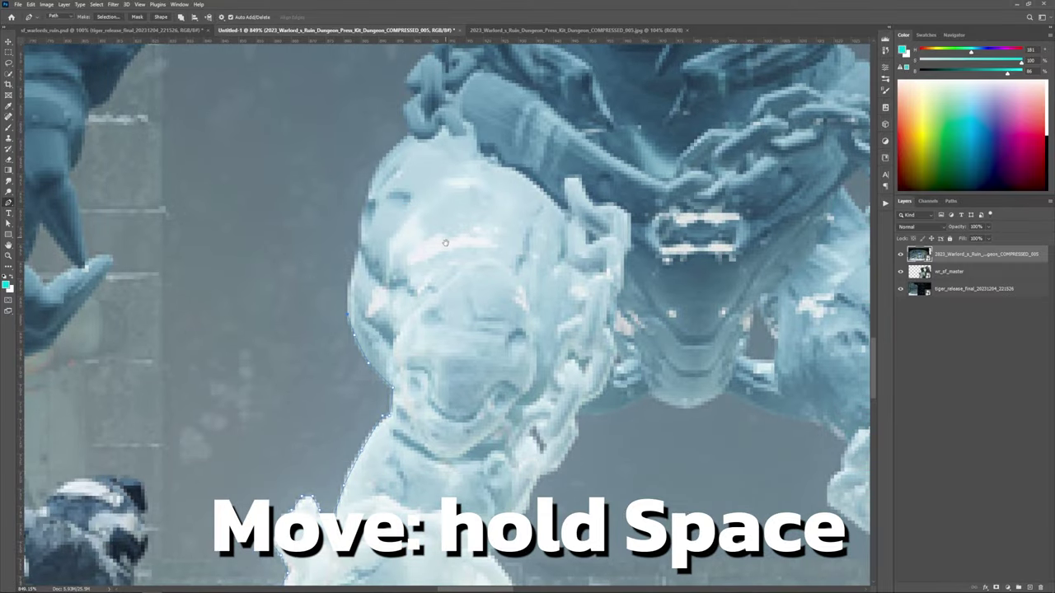
pyautogui.scroll(-6, 451, 258)
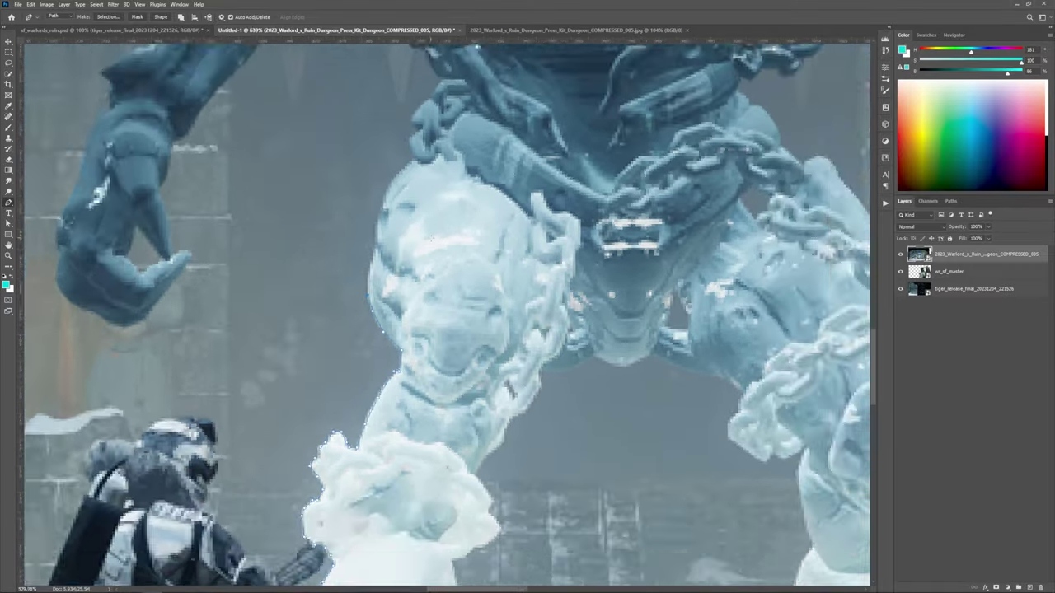
pyautogui.scroll(6, 360, 376)
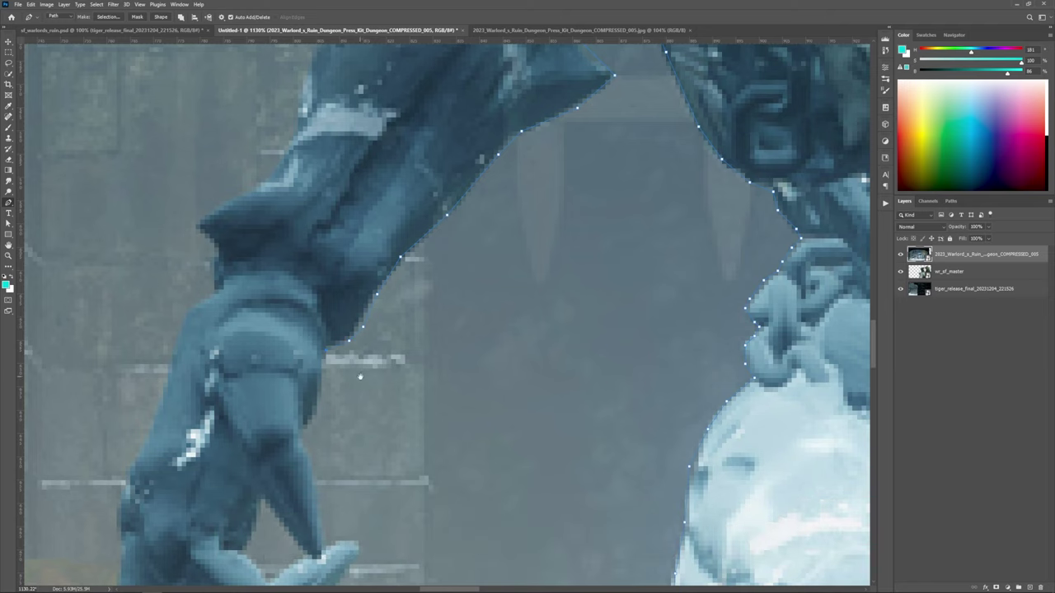
pyautogui.moveTo(360, 376); pyautogui.dragTo(401, 304)
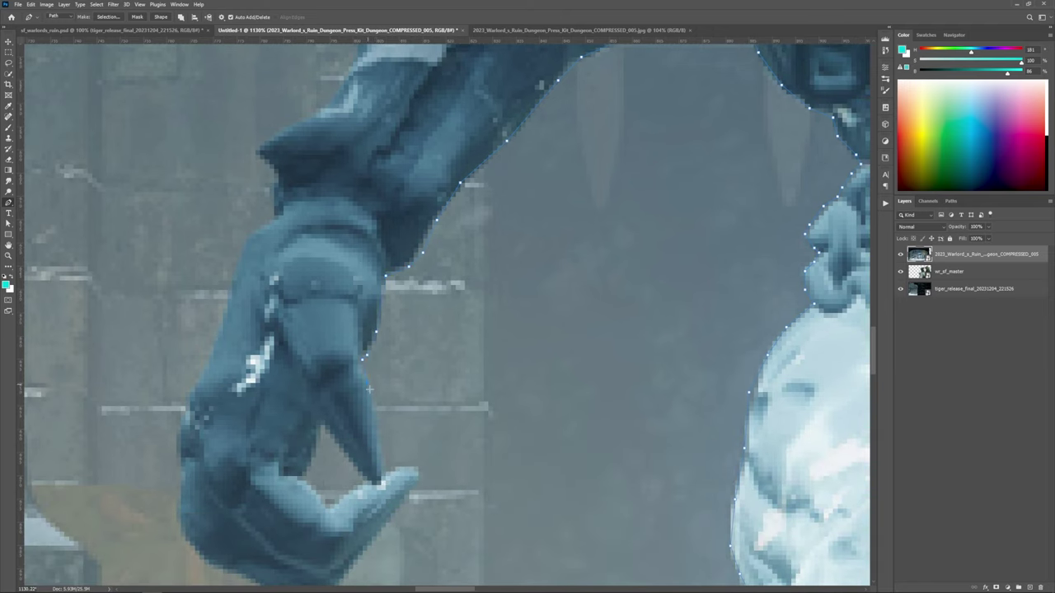
pyautogui.click(378, 420)
pyautogui.click(408, 466)
pyautogui.click(420, 471)
# Step: Continue the Pen path around the curled fingertip and along the underside of the ogre's hand toward the wrist
pyautogui.moveTo(341, 447); pyautogui.dragTo(323, 336)
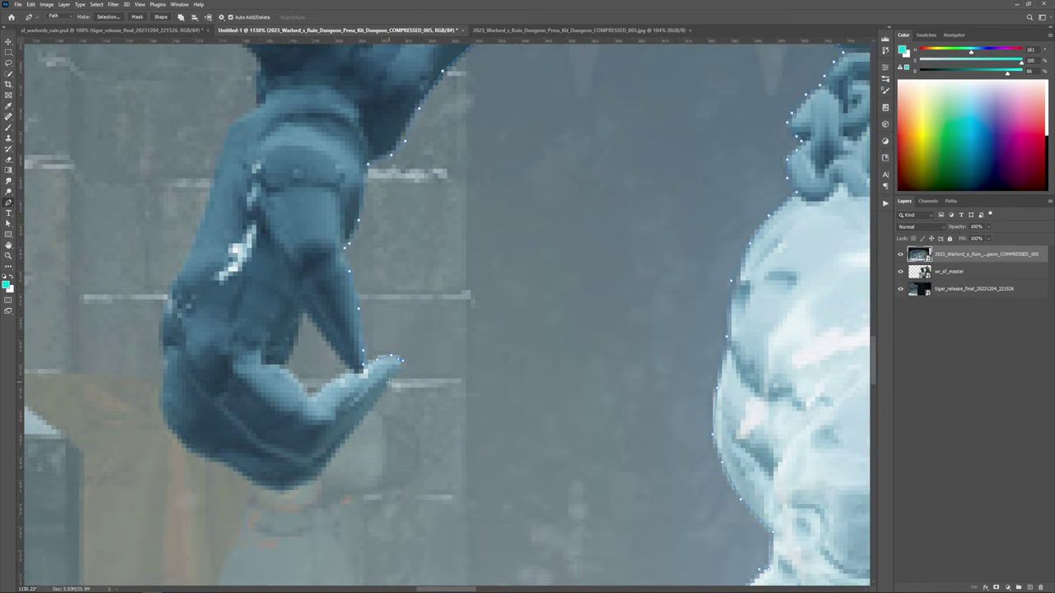
pyautogui.moveTo(375, 437); pyautogui.dragTo(477, 373)
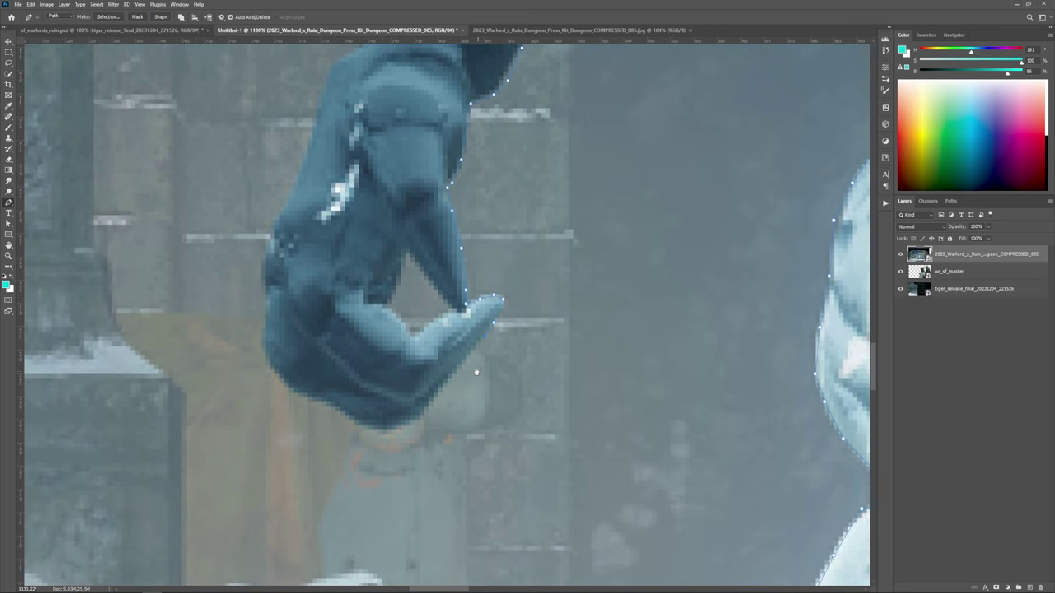
pyautogui.click(448, 384)
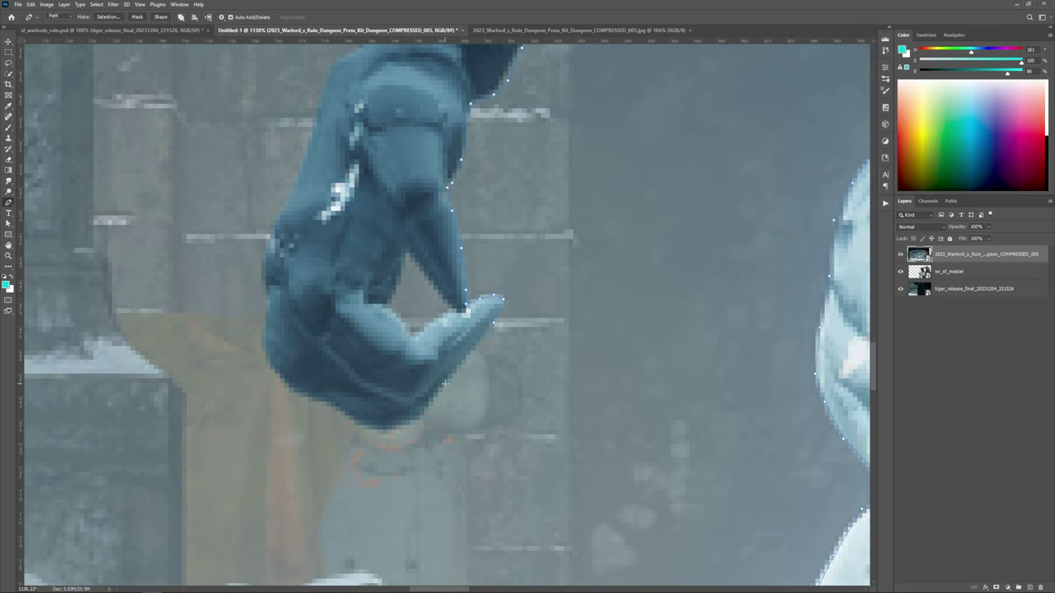
pyautogui.click(391, 428)
pyautogui.click(364, 424)
pyautogui.click(336, 409)
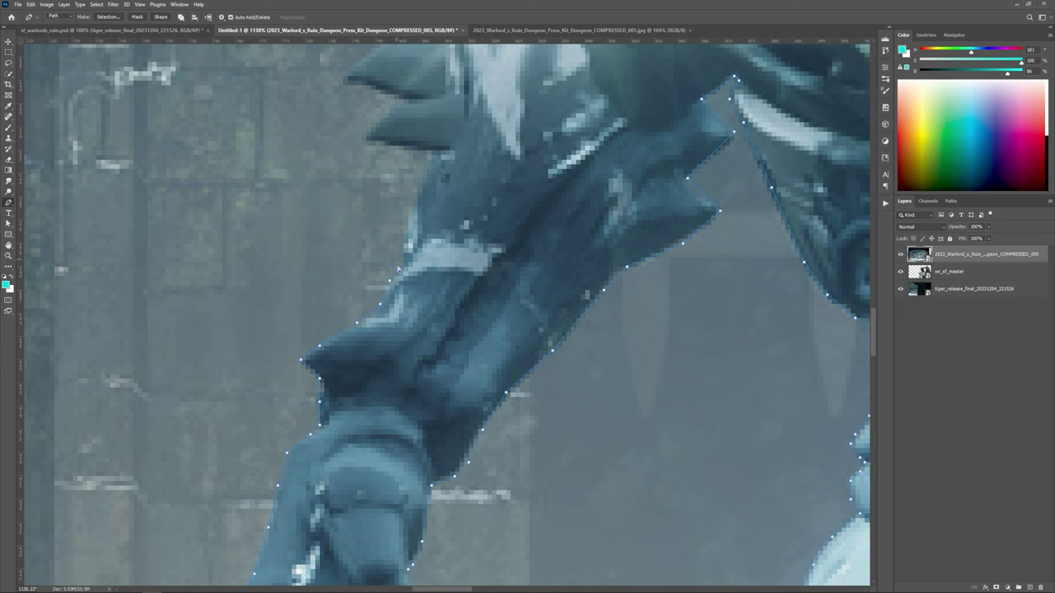
# Step: Trace the path up the outer edge of the ogre's spiked forearm and past the glowing shoulder
pyautogui.scroll(3, 450, 290)
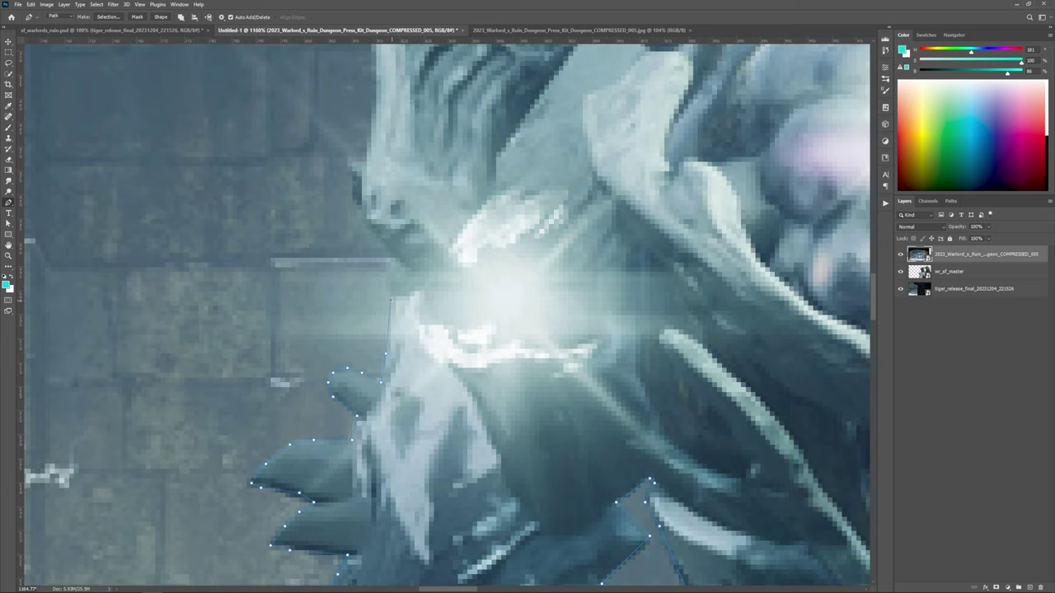
pyautogui.scroll(1, 391, 301)
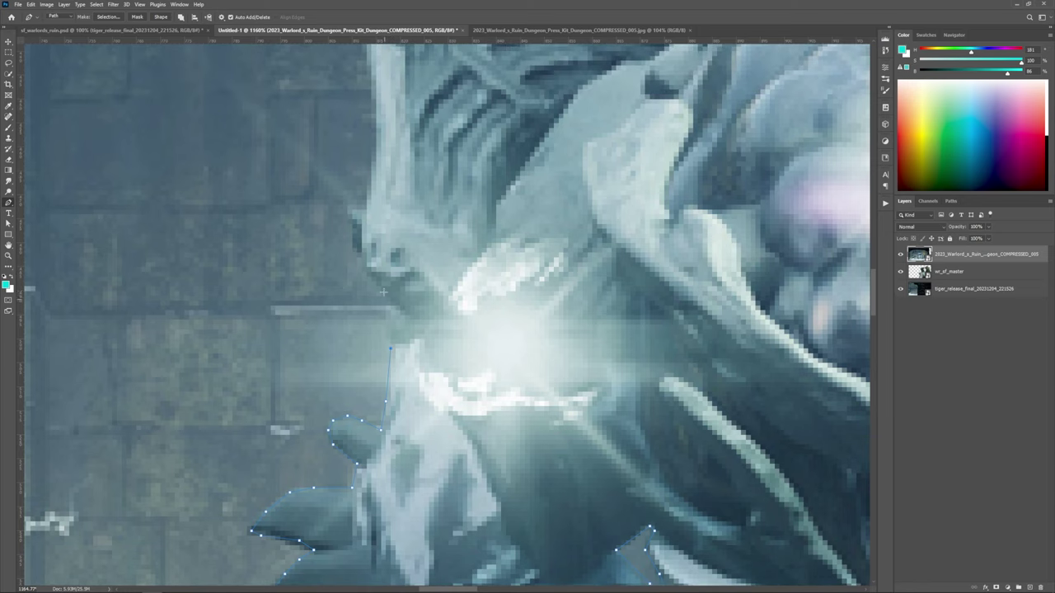
pyautogui.click(360, 247)
pyautogui.click(357, 223)
# Step: Continue the path over the top of the ogre's head and shoulders and down the shackled arm's outer edge
pyautogui.scroll(3, 358, 223)
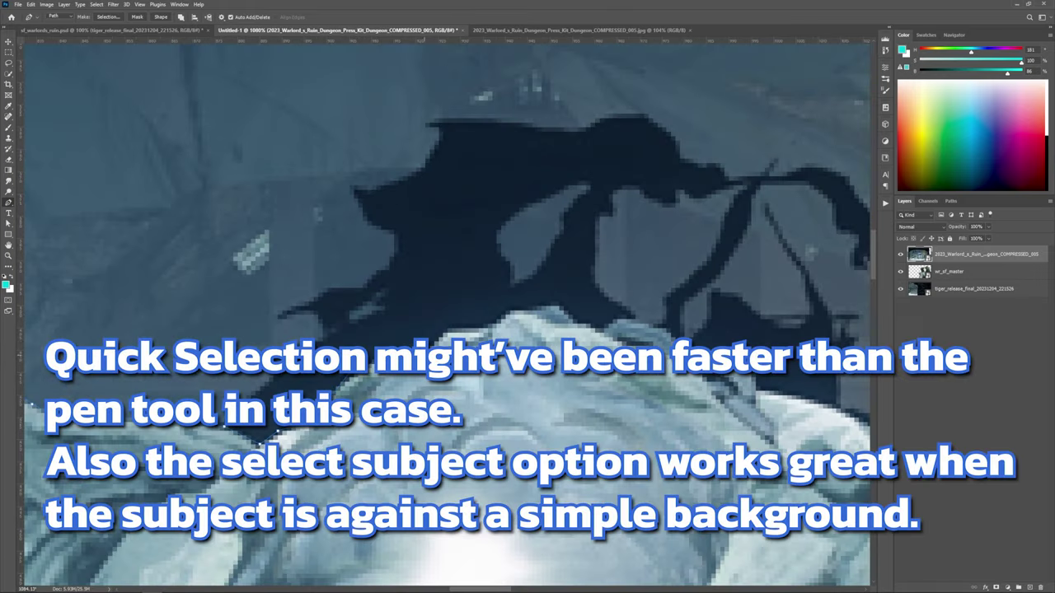
pyautogui.click(578, 319)
pyautogui.click(674, 337)
pyautogui.moveTo(674, 337); pyautogui.dragTo(323, 297)
pyautogui.click(560, 381)
pyautogui.click(620, 382)
pyautogui.click(412, 314)
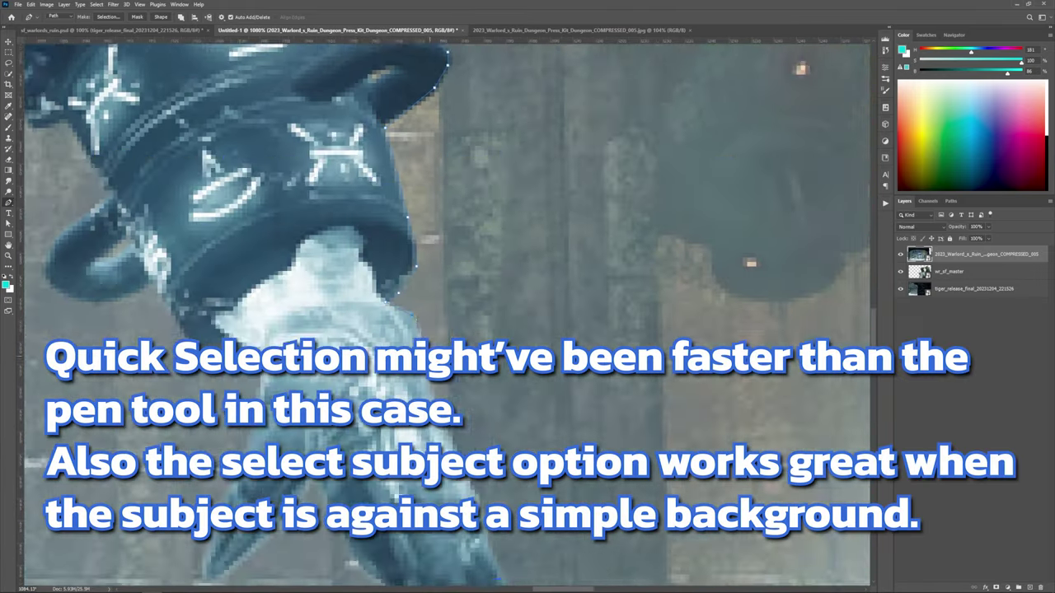
# Step: Trace the path around the clawed hand and back up the inner side of the rune-marked shackle to the armpit
pyautogui.moveTo(429, 357); pyautogui.dragTo(511, 105)
pyautogui.click(358, 385)
pyautogui.moveTo(357, 329); pyautogui.dragTo(378, 532)
pyautogui.moveTo(363, 164); pyautogui.dragTo(577, 466)
pyautogui.click(308, 224)
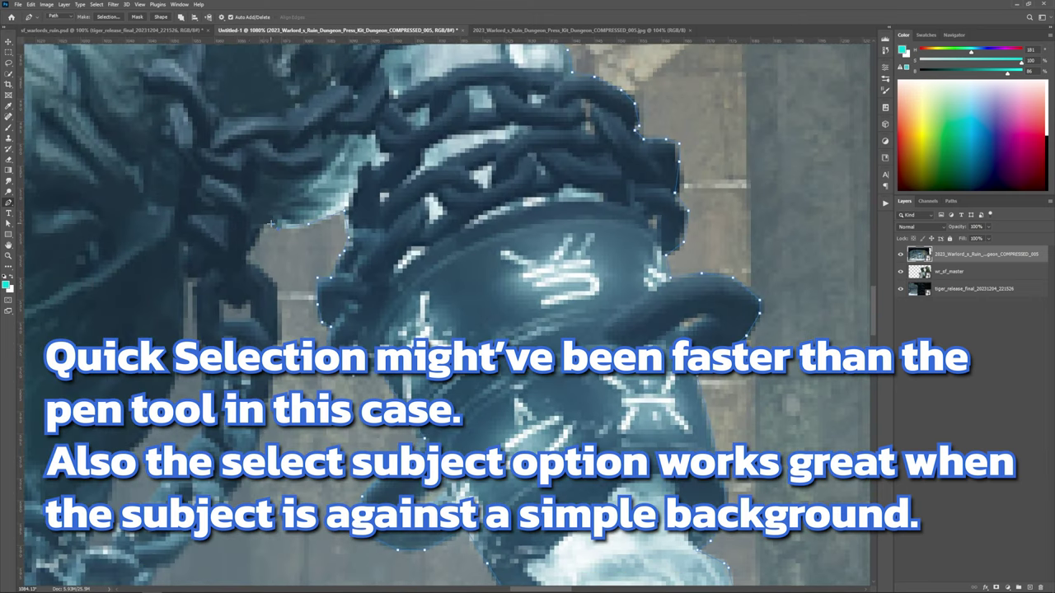
# Step: Continue the path down the hanging chain and the other leg, then close it at the starting foot
pyautogui.moveTo(271, 223); pyautogui.dragTo(361, 117)
pyautogui.moveTo(346, 461); pyautogui.dragTo(330, 206)
pyautogui.click(318, 207)
pyautogui.moveTo(429, 412); pyautogui.dragTo(272, 223)
pyautogui.moveTo(330, 495); pyautogui.dragTo(321, 165)
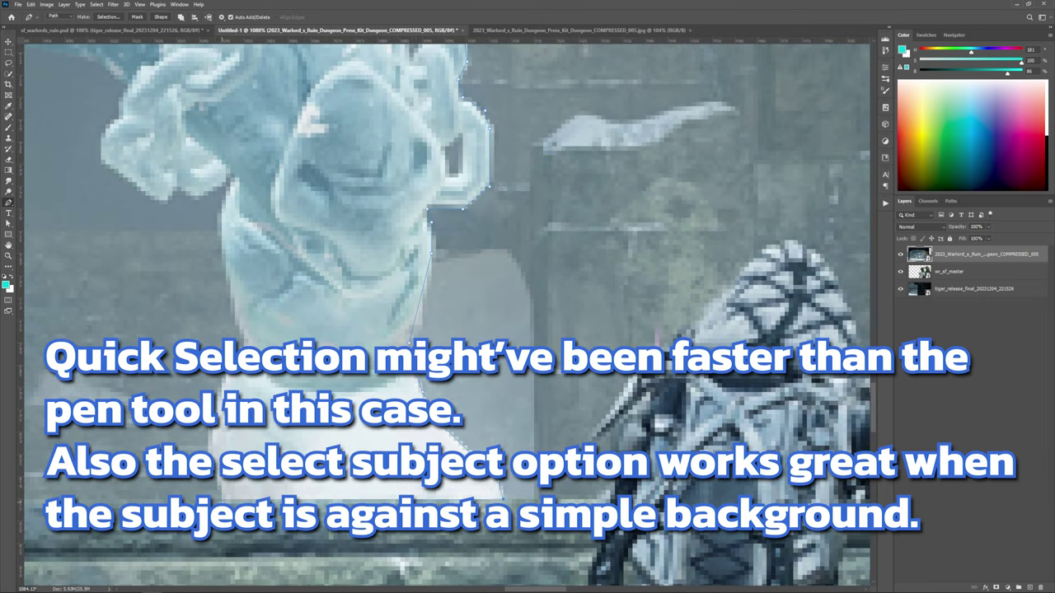
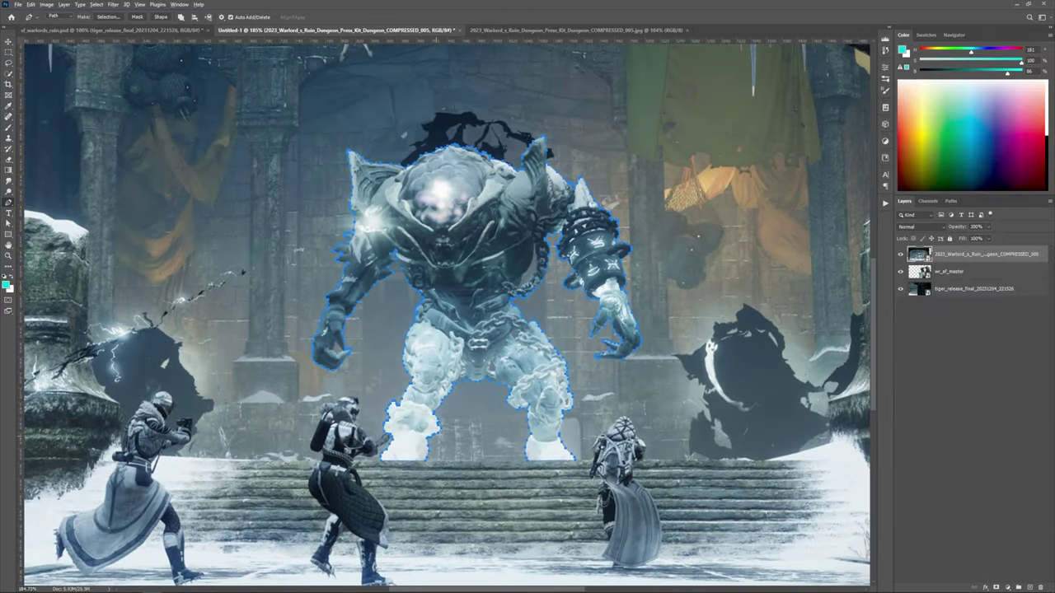
# Step: Convert the closed ogre path into a new anti-aliased selection and add a layer mask from it to the press-kit layer
pyautogui.scroll(5, 280, 490)
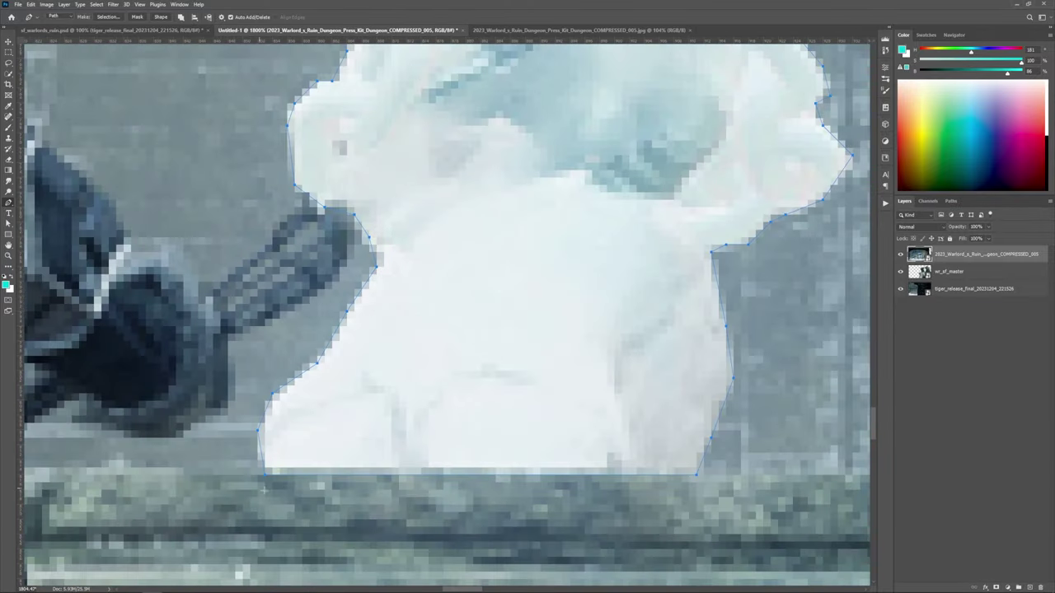
pyautogui.scroll(-3, 480, 415)
pyautogui.scroll(-5, 481, 412)
pyautogui.moveTo(630, 235); pyautogui.dragTo(400, 408)
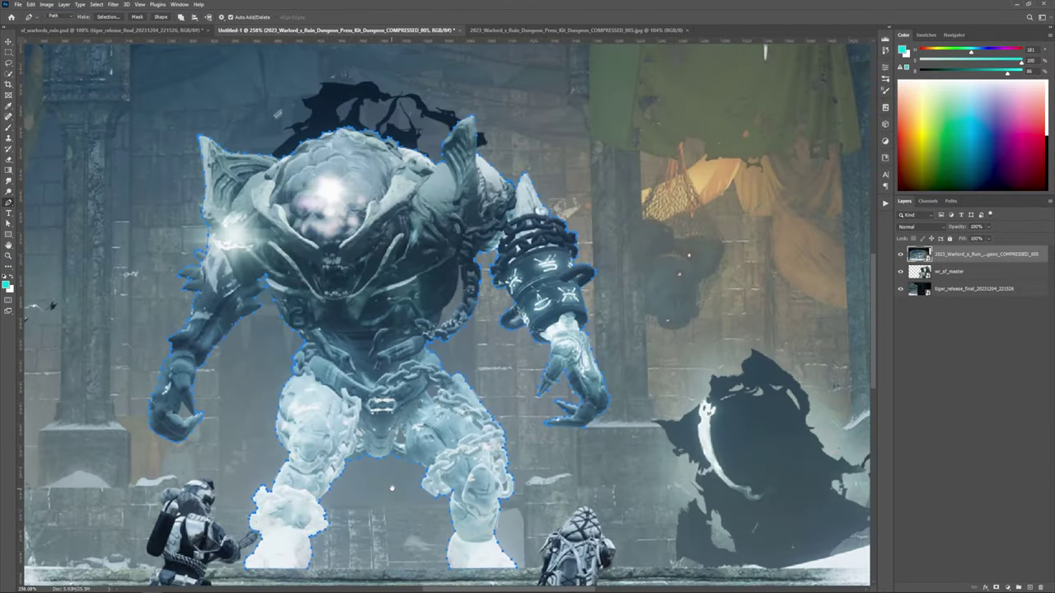
pyautogui.scroll(-2, 401, 404)
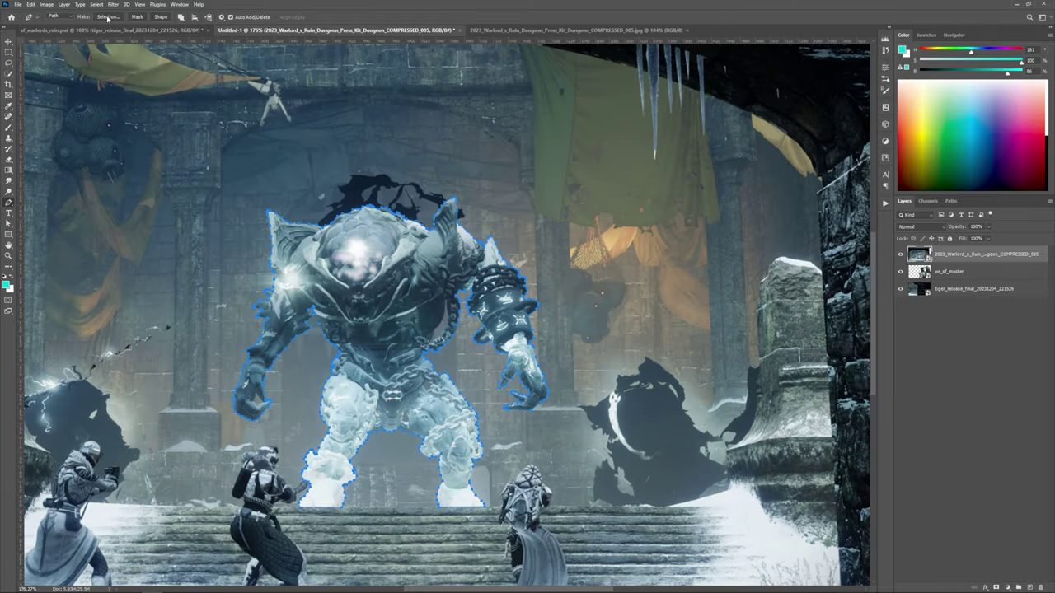
pyautogui.click(108, 17)
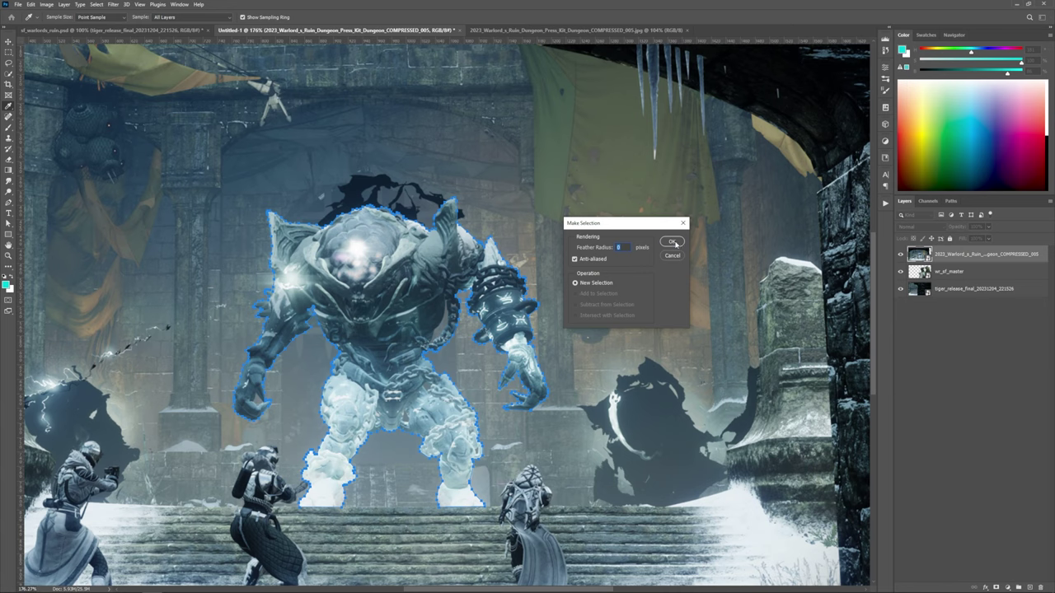
pyautogui.click(673, 242)
pyautogui.scroll(3, 494, 330)
pyautogui.scroll(-3, 494, 330)
pyautogui.scroll(1, 494, 330)
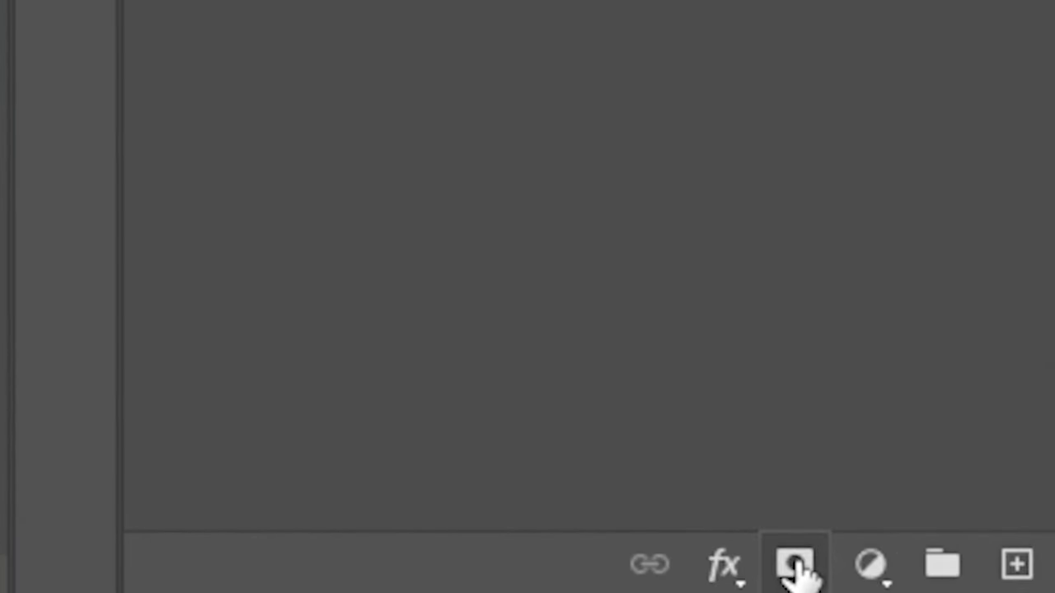
pyautogui.click(997, 588)
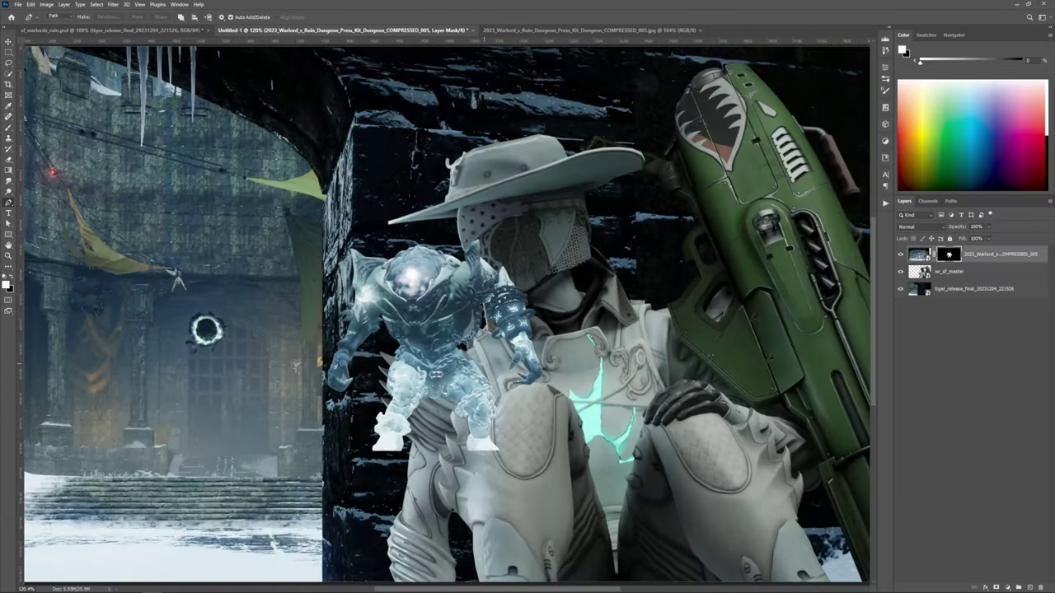
# Step: Move the cut-out ogre from the seated character onto the top of the snowy courtyard stairs
pyautogui.scroll(-2, 501, 365)
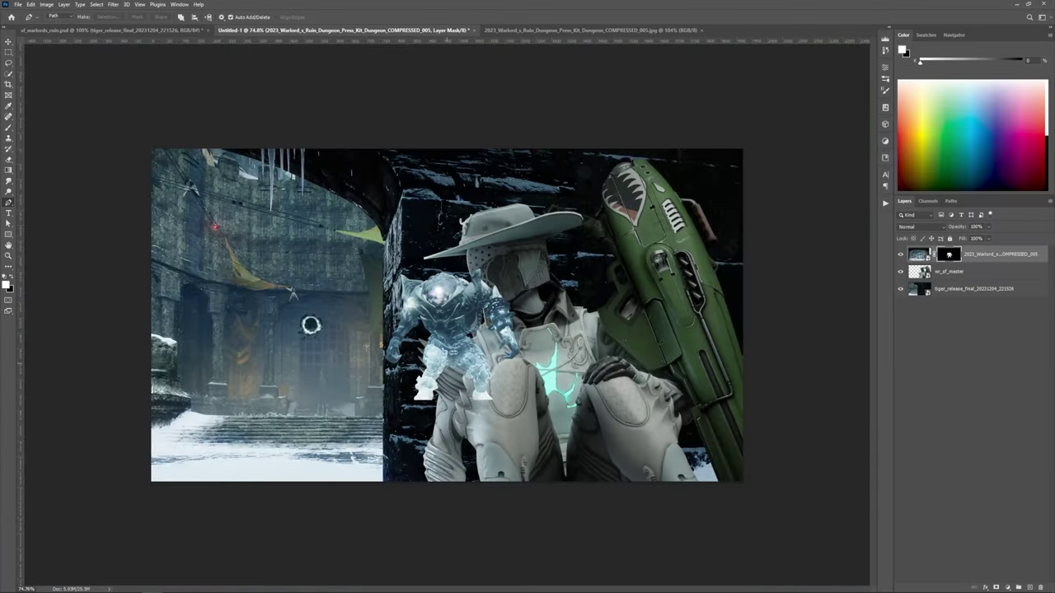
pyautogui.press('v')
pyautogui.moveTo(461, 307); pyautogui.dragTo(286, 309)
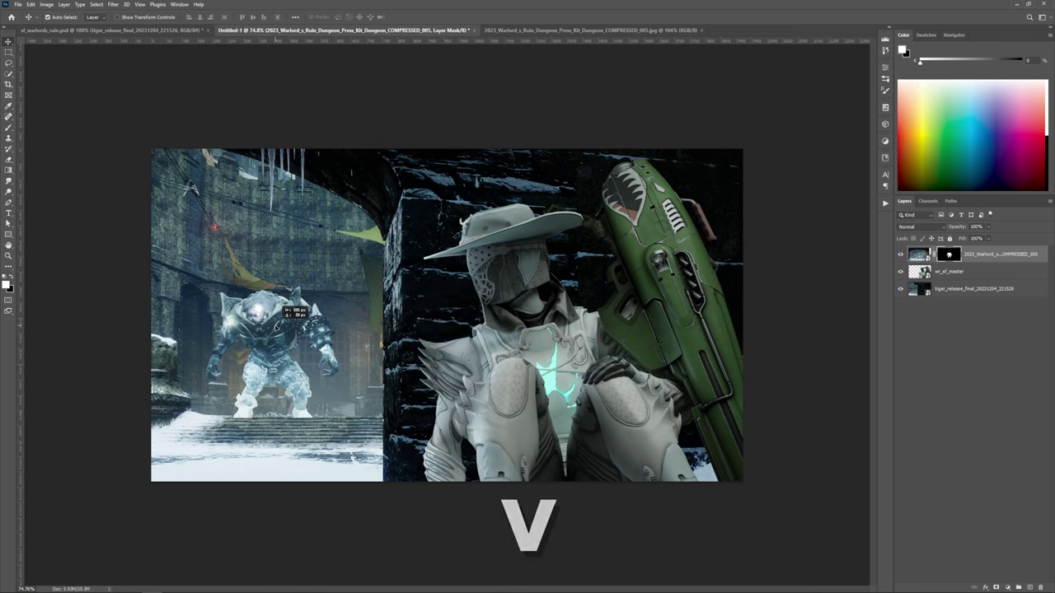
# Step: Examine the cut-out's edges around the hands, head, chains and shackle for leftover background
pyautogui.scroll(4, 228, 331)
pyautogui.scroll(5, 229, 332)
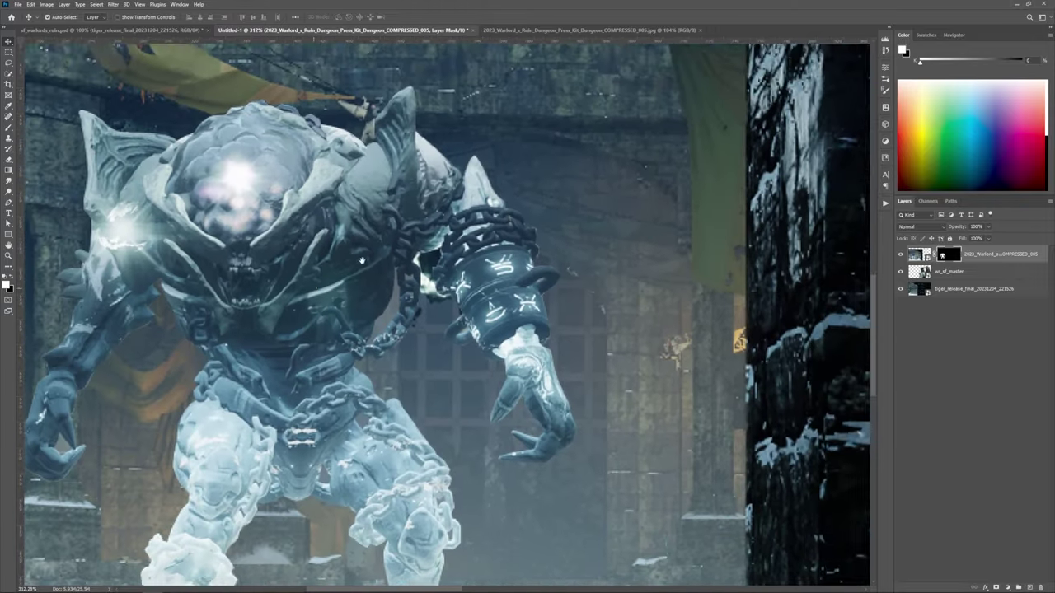
pyautogui.scroll(-4, 495, 339)
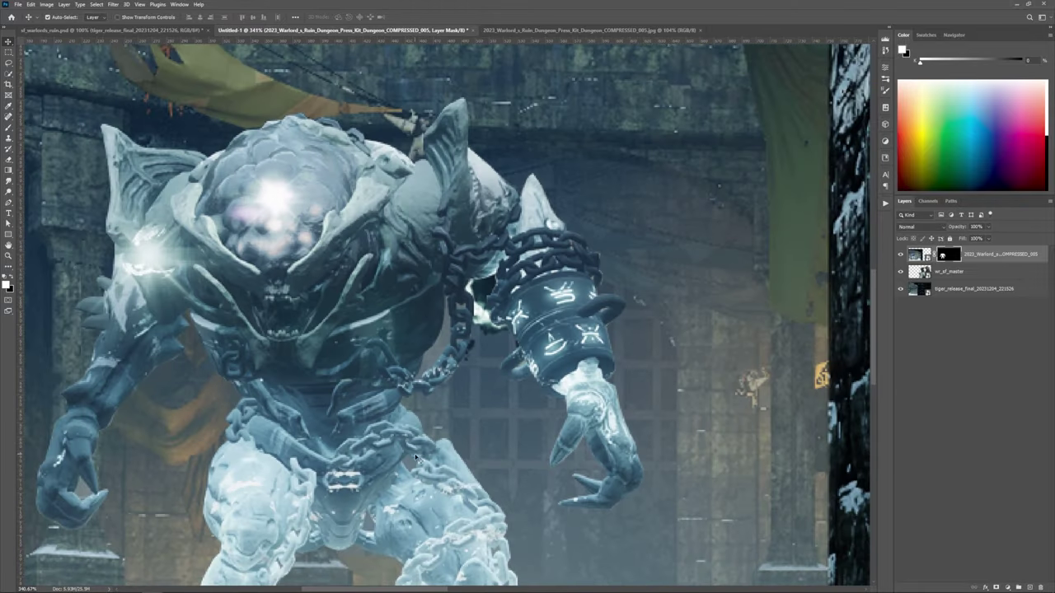
pyautogui.scroll(1, 429, 349)
pyautogui.scroll(5, 200, 358)
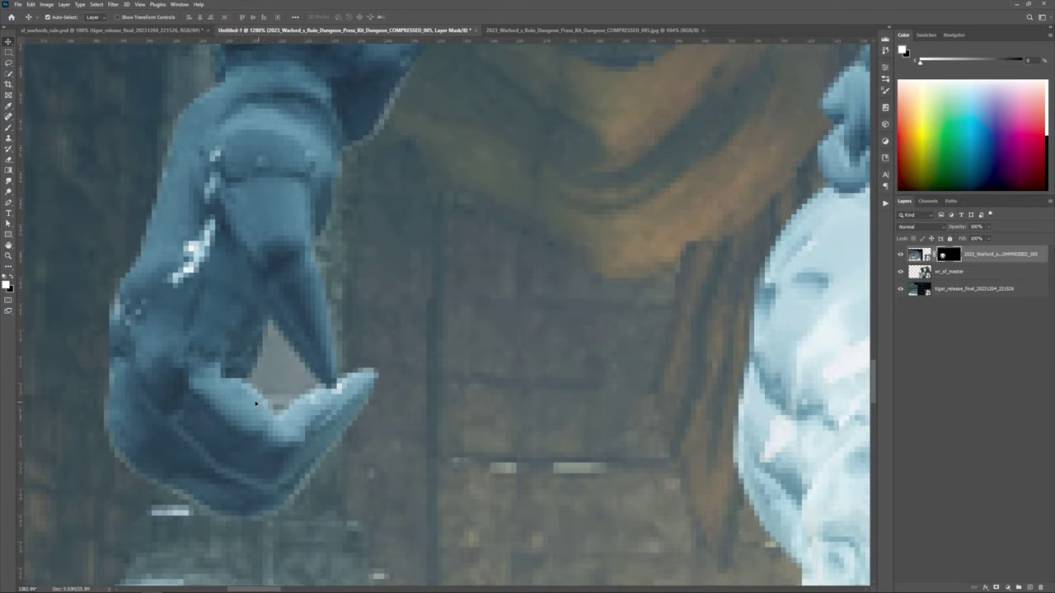
pyautogui.scroll(-5, 379, 432)
pyautogui.scroll(8, 569, 206)
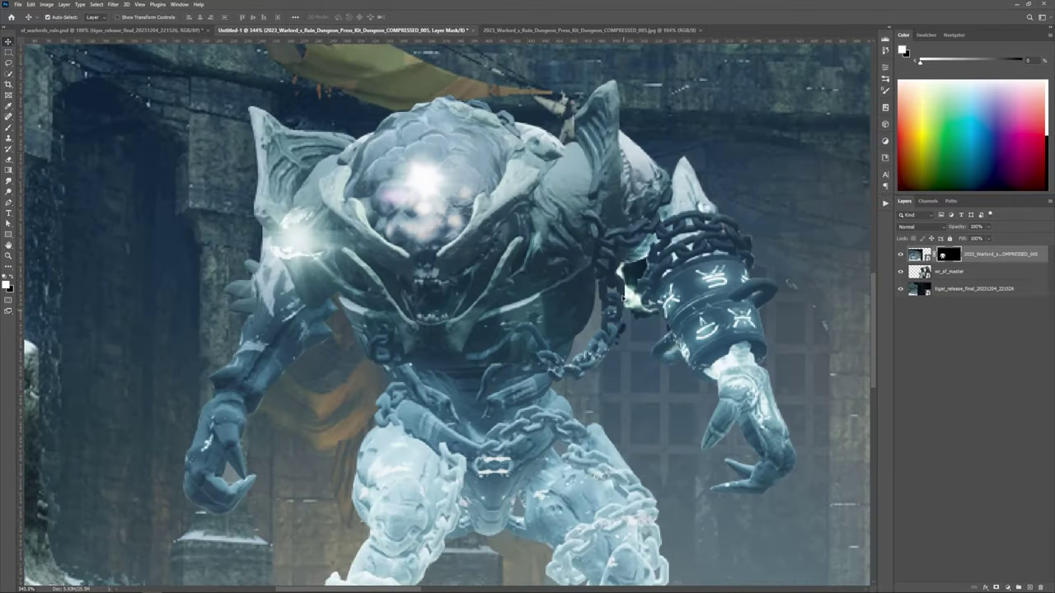
pyautogui.scroll(-5, 444, 235)
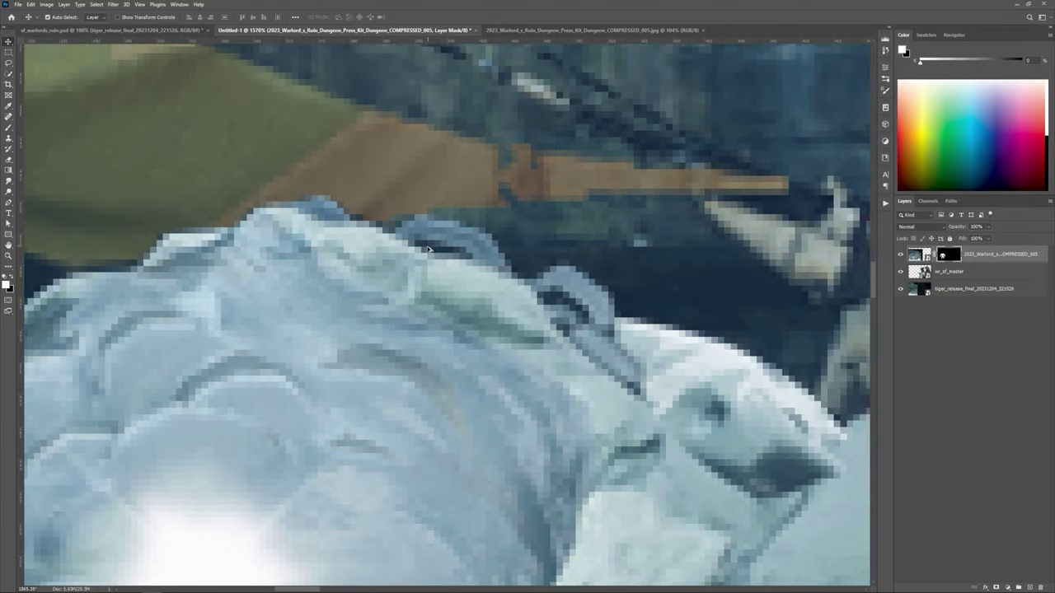
pyautogui.scroll(4, 606, 332)
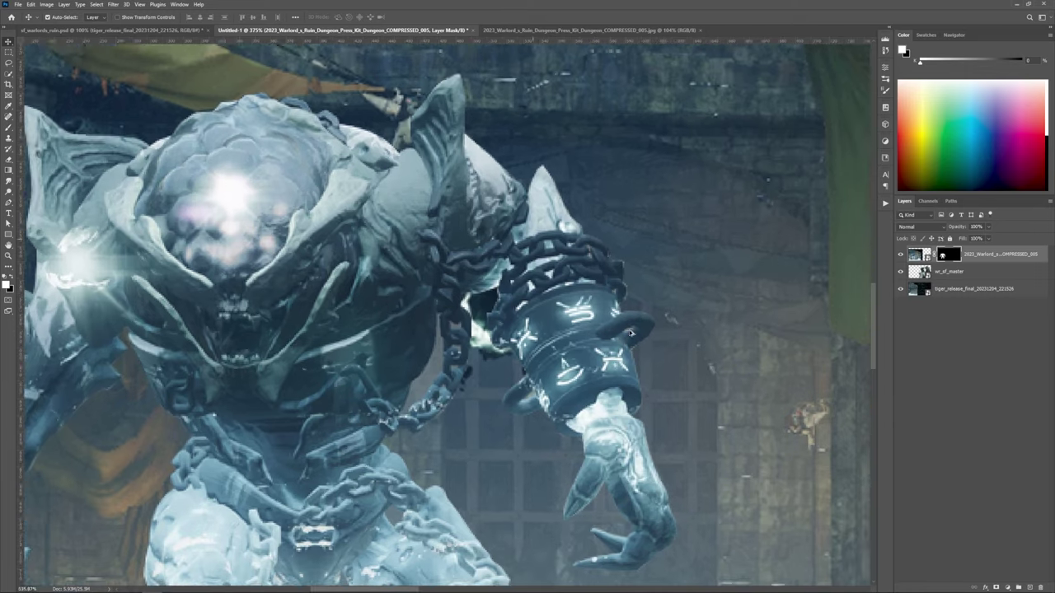
pyautogui.scroll(-5, 559, 389)
pyautogui.scroll(-5, 370, 397)
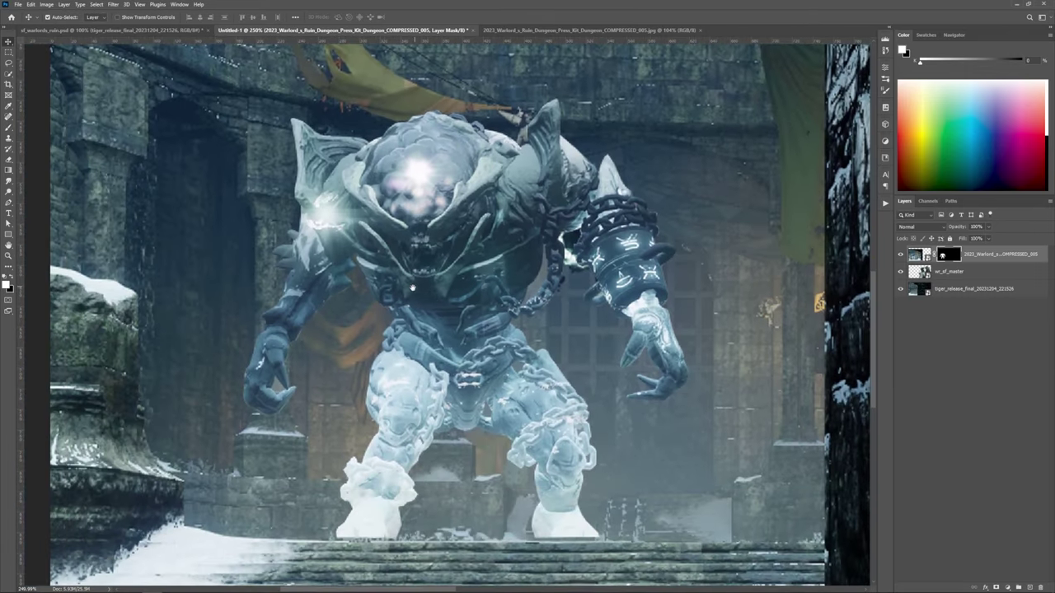
# Step: Outline the background gap between the ogre's fingers with a path, convert it to a selection, and remove it through the layer mask
pyautogui.scroll(8, 347, 381)
pyautogui.press('p')
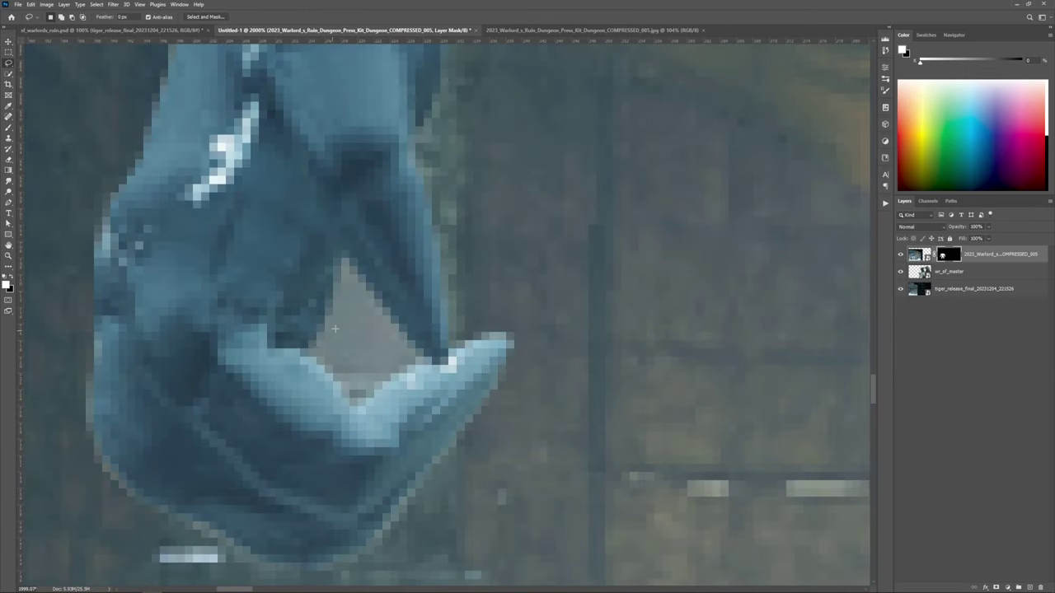
pyautogui.click(340, 256)
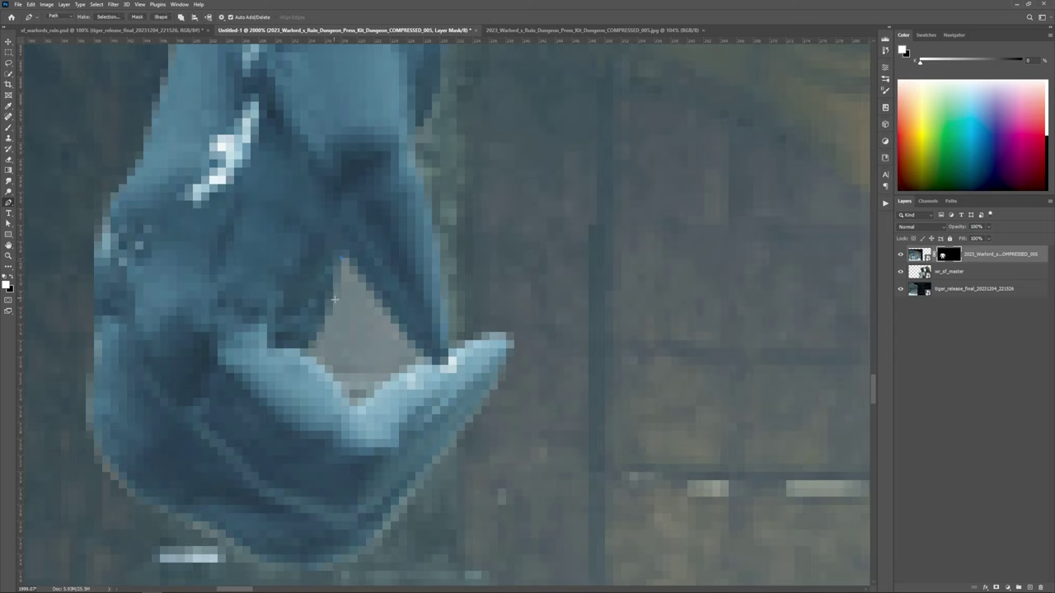
pyautogui.click(106, 17)
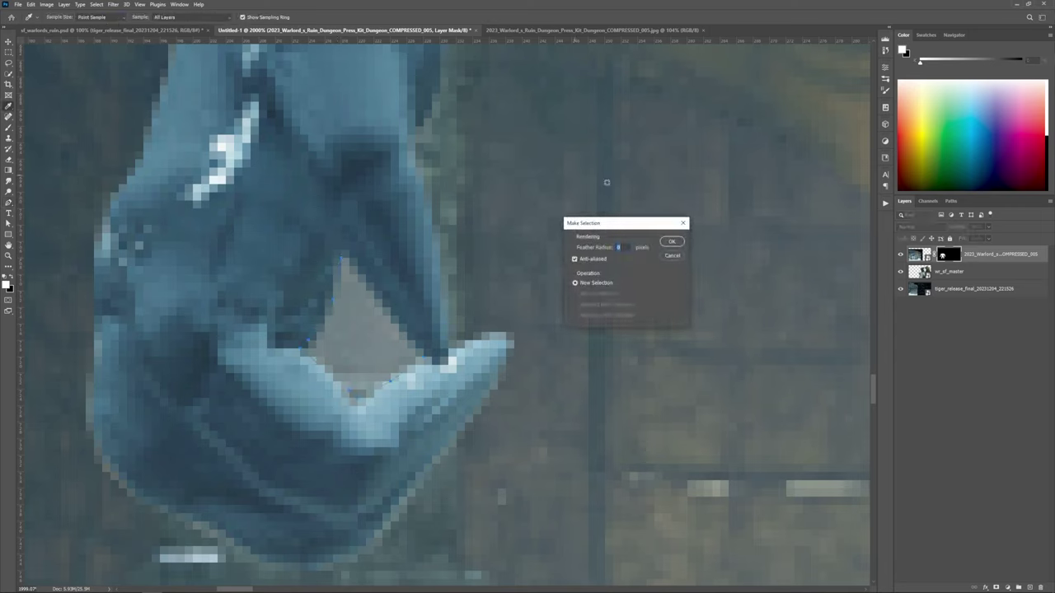
pyautogui.click(671, 239)
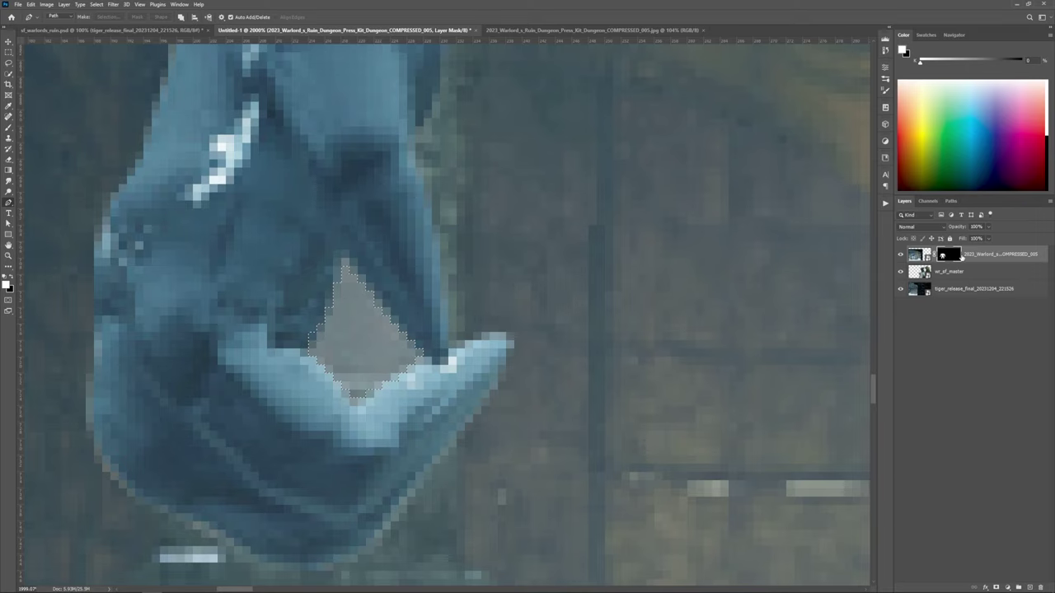
pyautogui.press('Delete')
pyautogui.scroll(-4, 469, 234)
pyautogui.hotkey('ctrl', 'd')
# Step: Trace the background gap between the ogre's torso and hanging chain with a path and convert it to a new selection
pyautogui.scroll(-3, 546, 313)
pyautogui.moveTo(610, 319); pyautogui.dragTo(391, 390)
pyautogui.scroll(5, 584, 452)
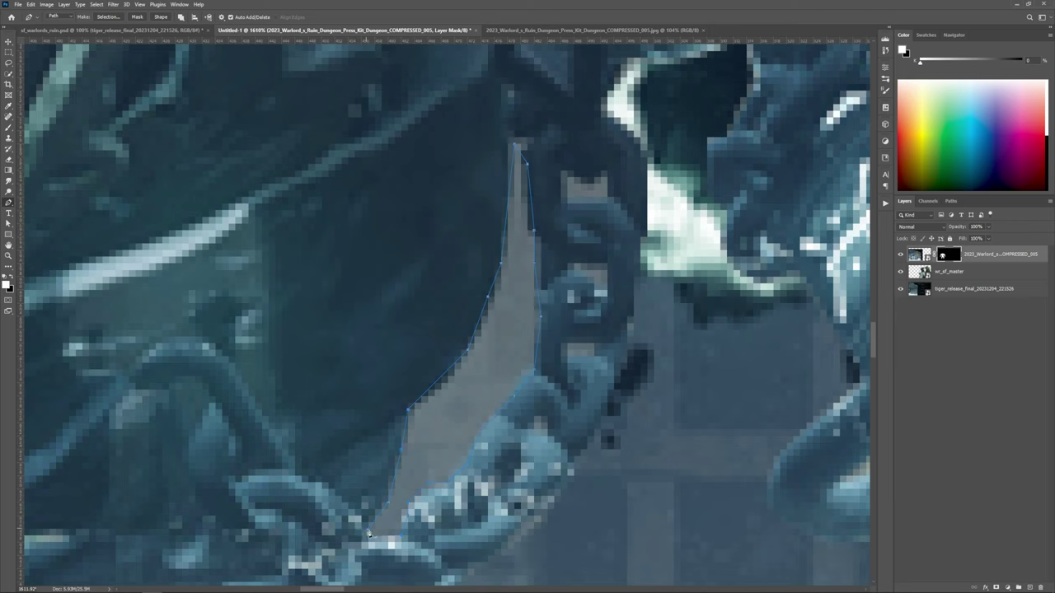
pyautogui.click(112, 18)
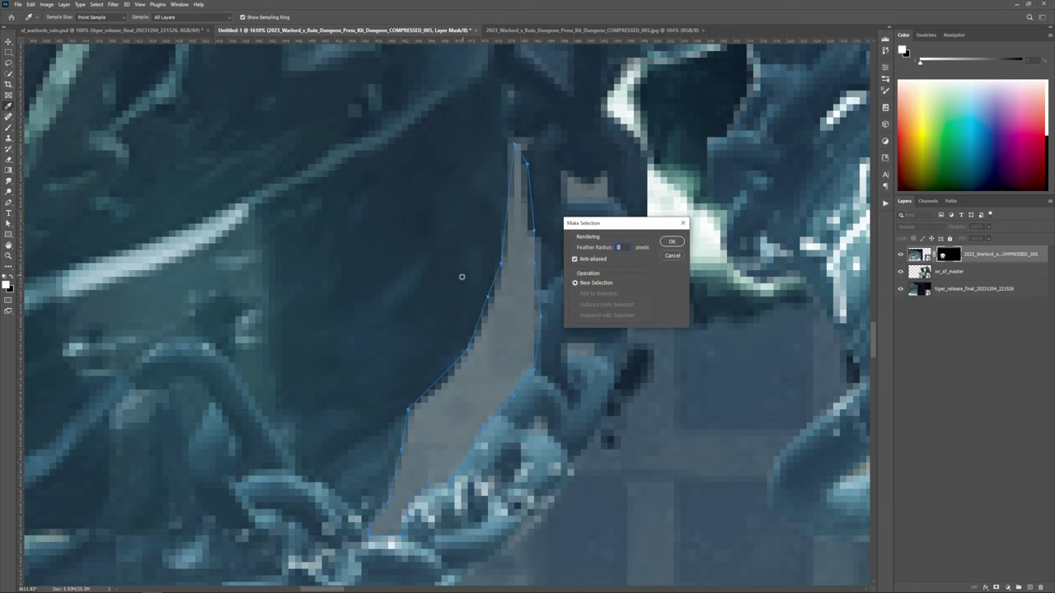
pyautogui.press('Return')
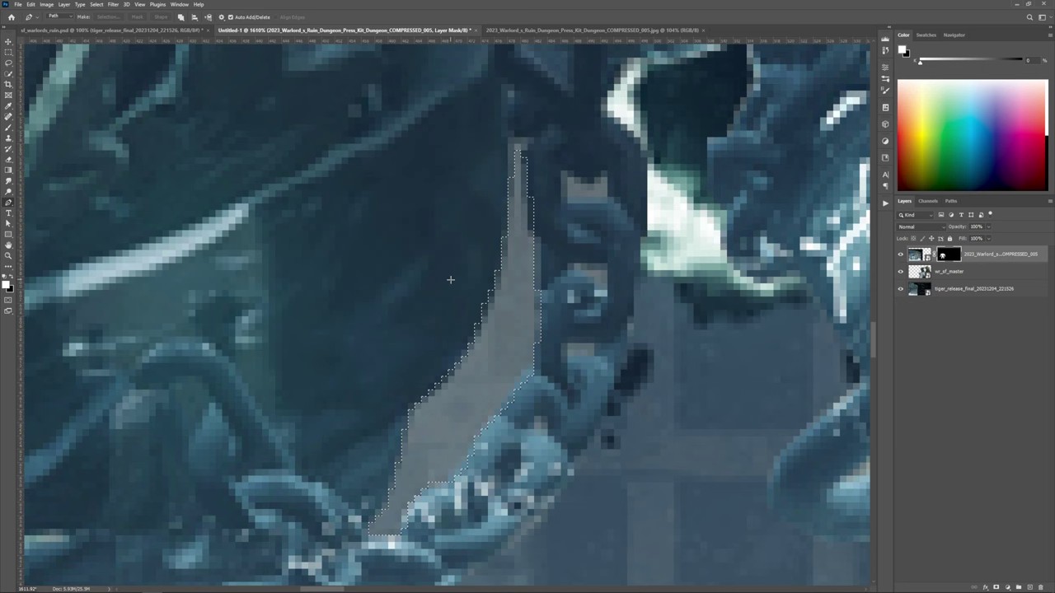
# Step: Enlarge the cut-out ogre to about 139% of its size on the courtyard stairs
pyautogui.scroll(-3, 459, 345)
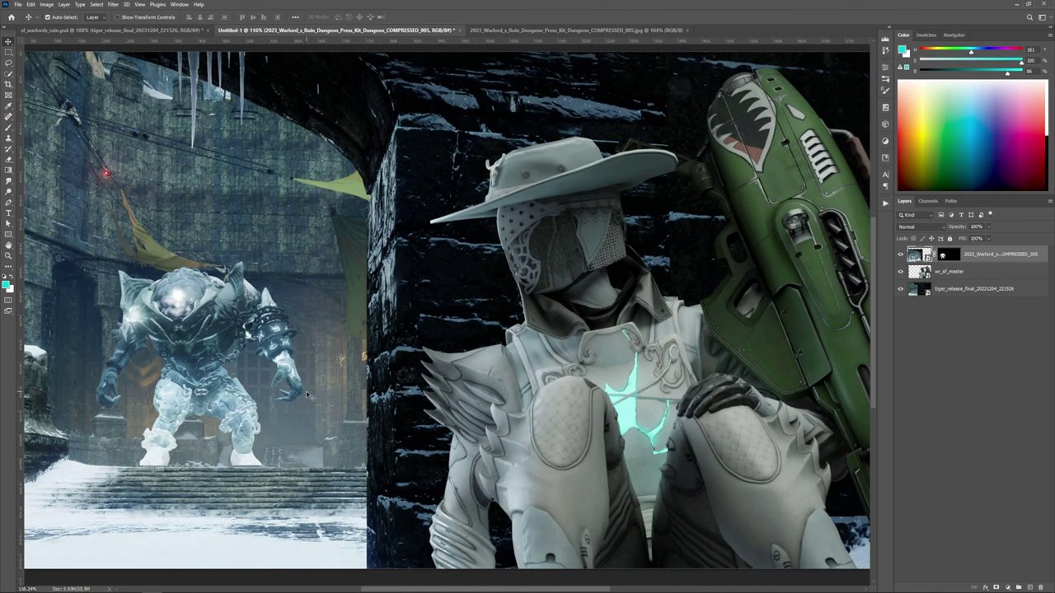
pyautogui.scroll(-3, 267, 338)
pyautogui.hotkey('ctrl', 't')
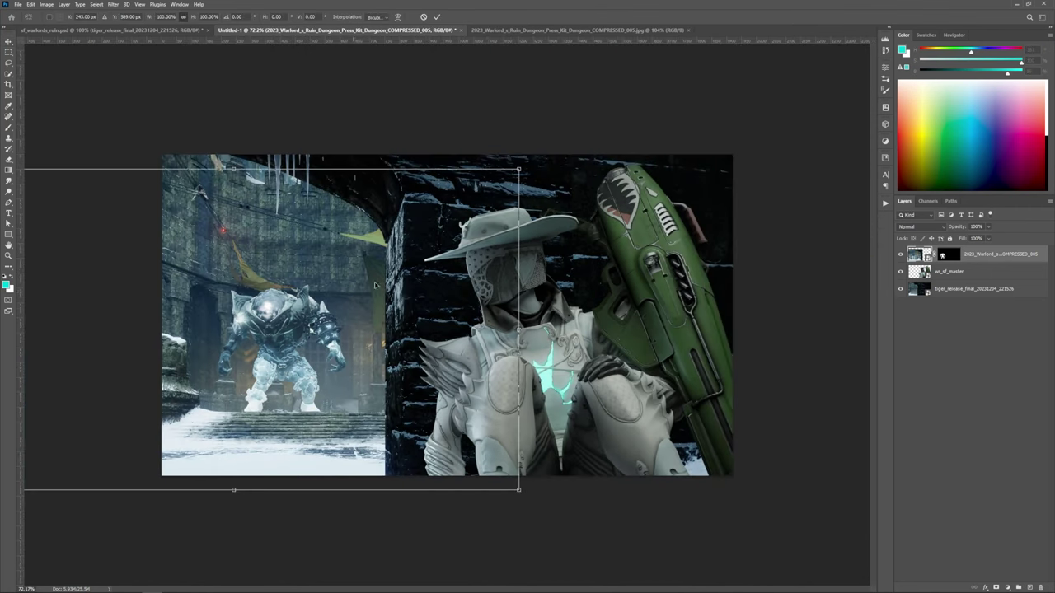
pyautogui.moveTo(519, 169); pyautogui.dragTo(542, 155)
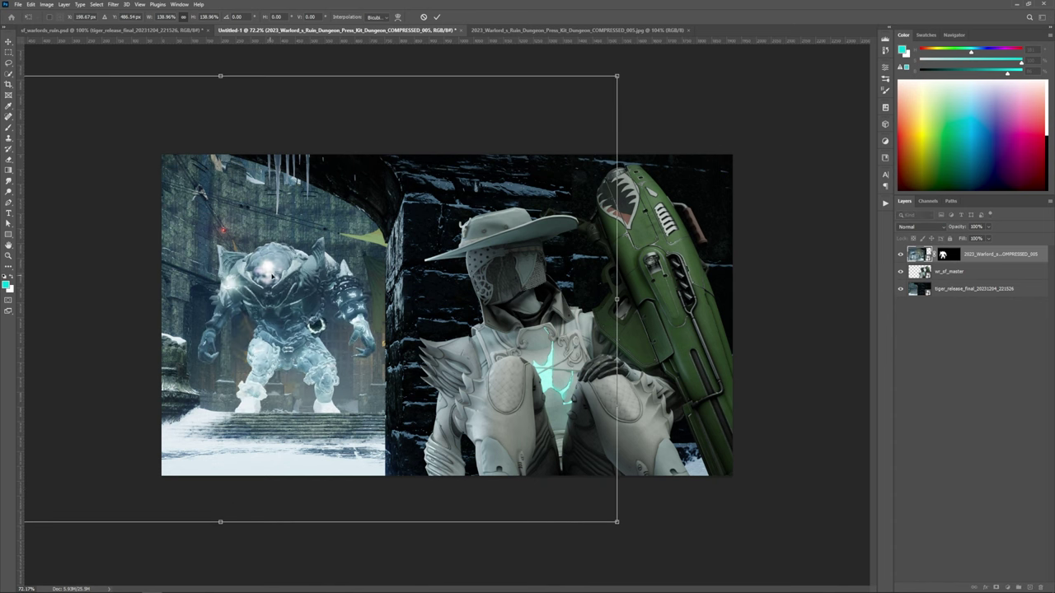
# Step: Flip the enlarged ogre horizontally and apply the transform
pyautogui.rightClick(287, 281)
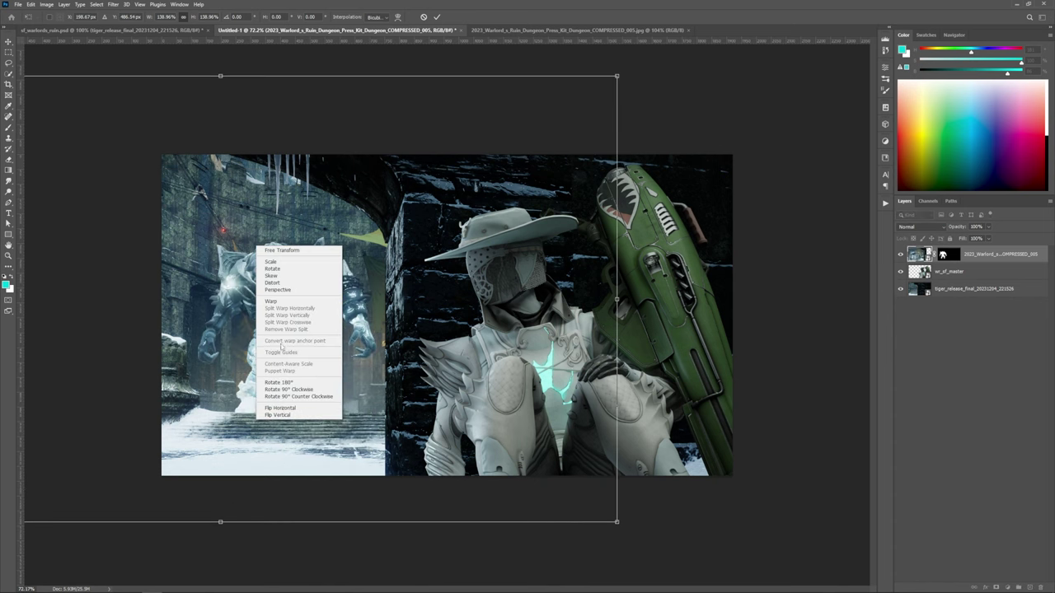
pyautogui.click(255, 177)
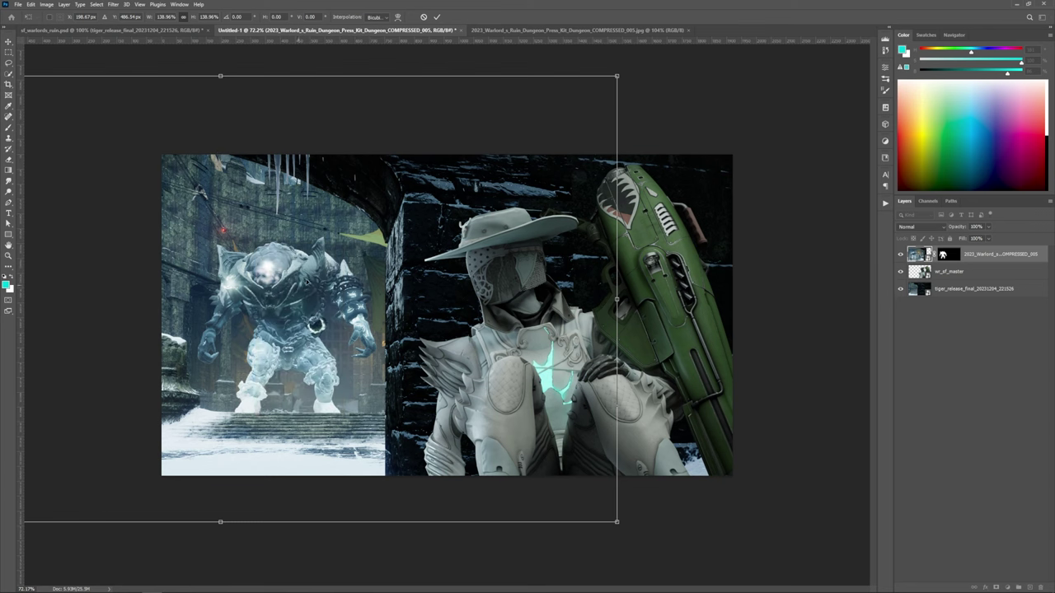
pyautogui.rightClick(309, 276)
pyautogui.click(342, 438)
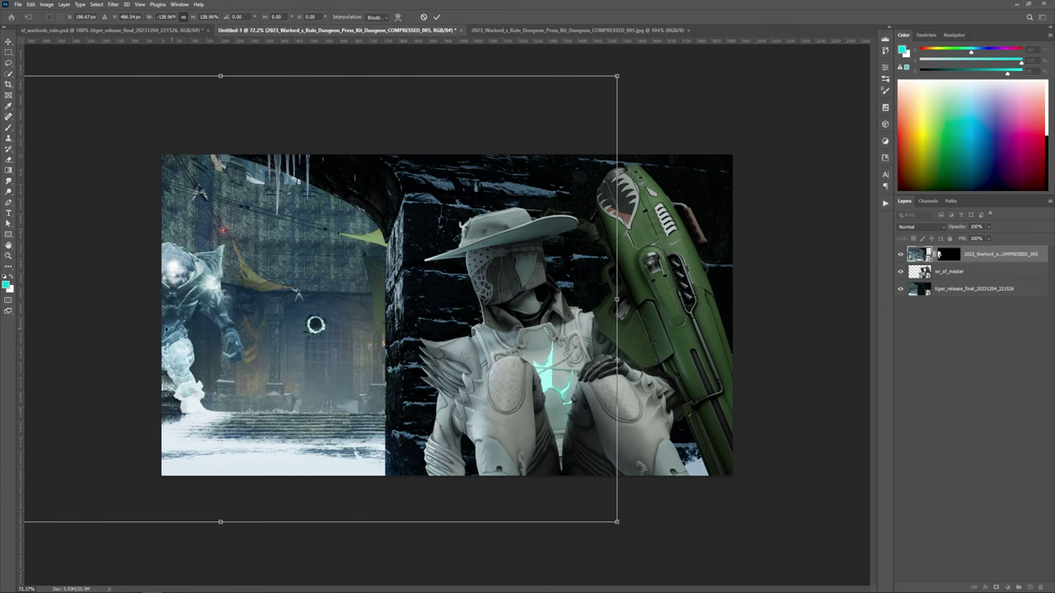
pyautogui.press('Return')
# Step: Reposition the flipped ogre so it stands on top of the courtyard stairs, clear of the dark brick pillar
pyautogui.scroll(-2, 363, 350)
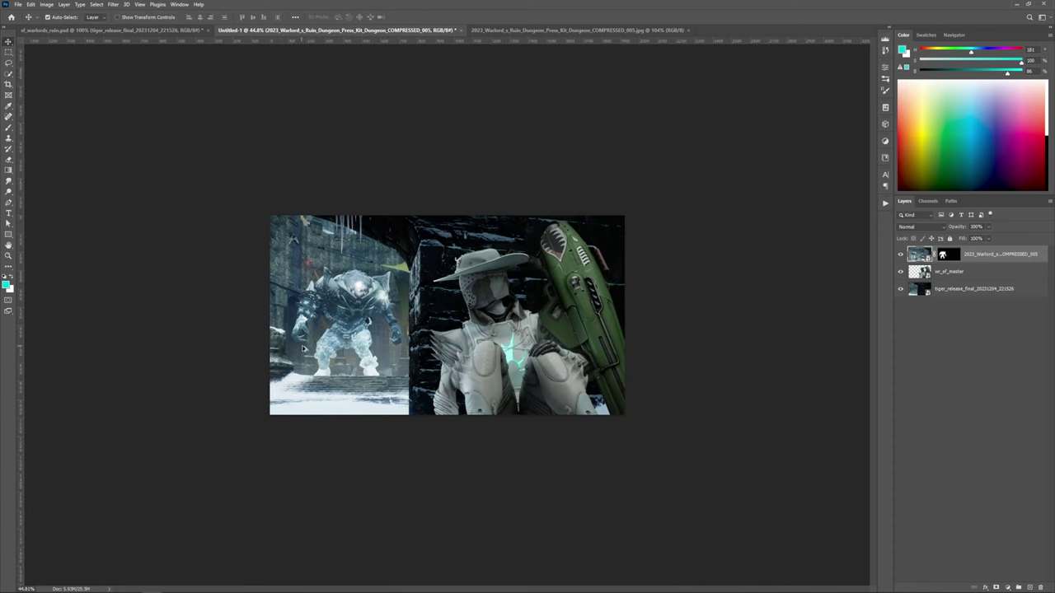
pyautogui.scroll(5, 305, 348)
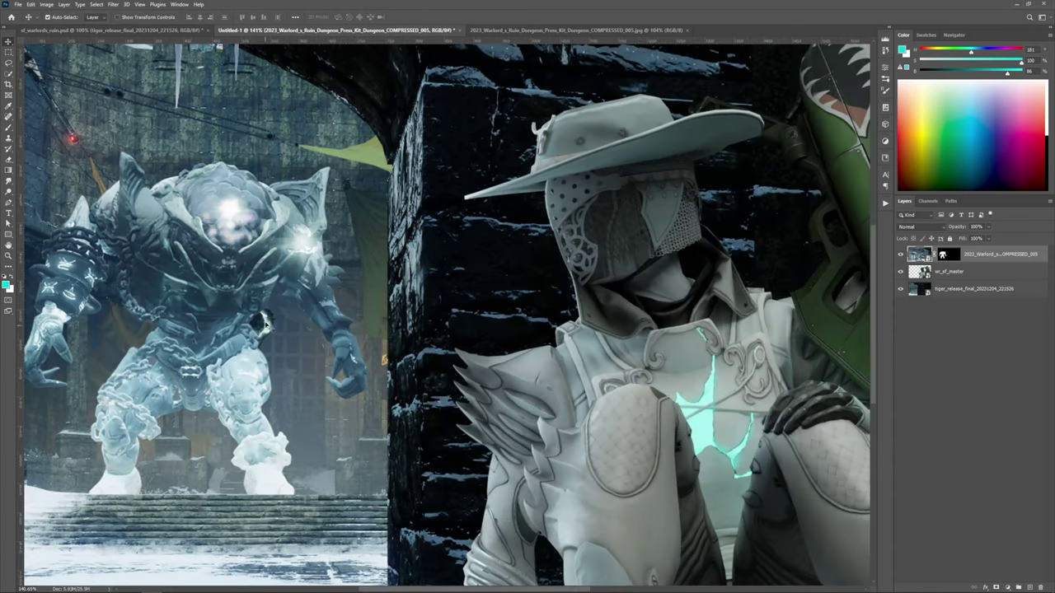
pyautogui.scroll(3, 263, 323)
pyautogui.scroll(-2, 255, 323)
pyautogui.moveTo(211, 325); pyautogui.dragTo(230, 326)
pyautogui.scroll(-4, 238, 332)
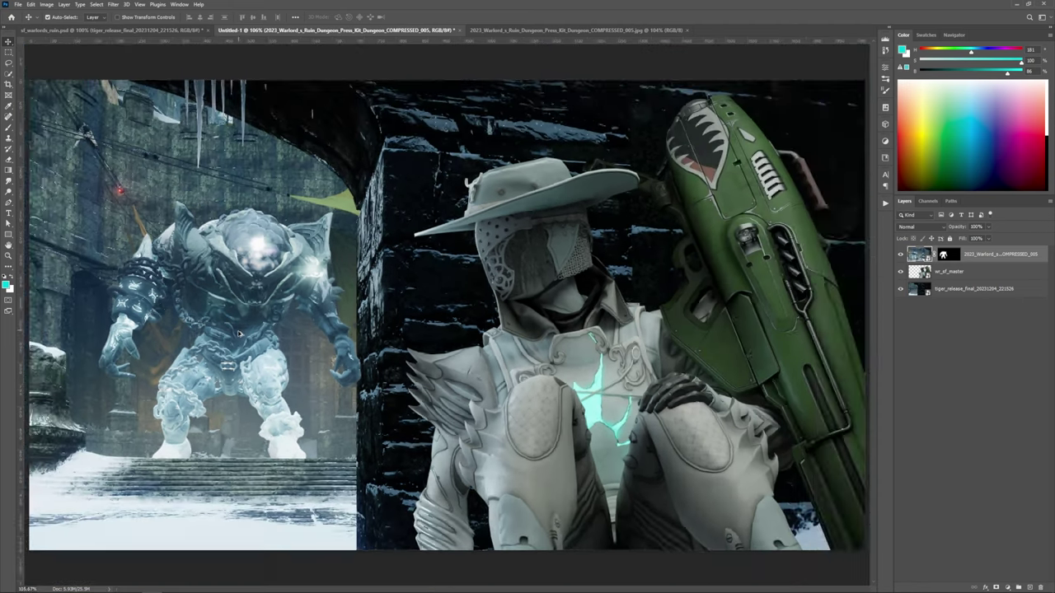
pyautogui.scroll(3, 239, 333)
pyautogui.moveTo(268, 369)
pyautogui.mouseDown()
pyautogui.moveTo(264, 349)
pyautogui.moveTo(244, 353)
pyautogui.moveTo(273, 378)
pyautogui.mouseUp()
pyautogui.scroll(-3, 244, 379)
pyautogui.scroll(2, 244, 379)
pyautogui.scroll(-3, 273, 378)
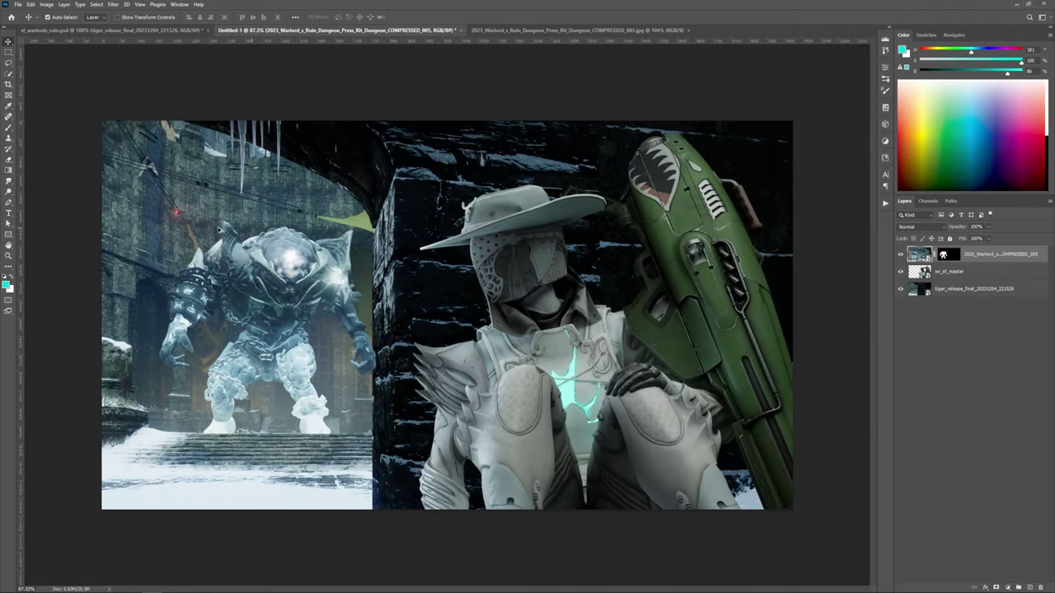
# Step: Hide the ogre layer and open the courtyard background smart object's contents, at the glowing ring above the gate
pyautogui.click(900, 255)
pyautogui.click(913, 288)
pyautogui.scroll(5, 337, 325)
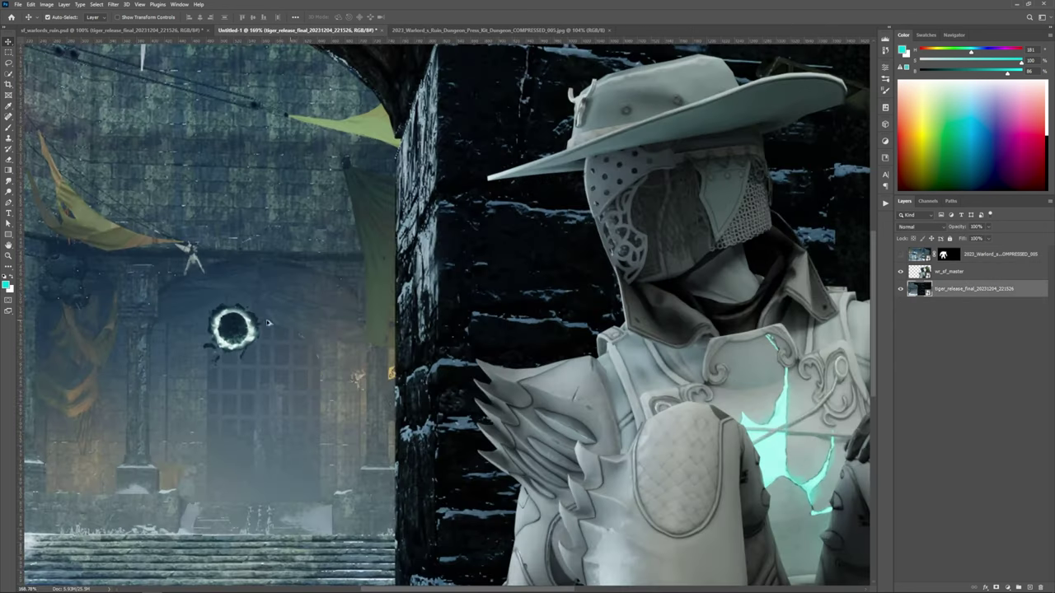
pyautogui.doubleClick(917, 290)
pyautogui.scroll(6, 552, 304)
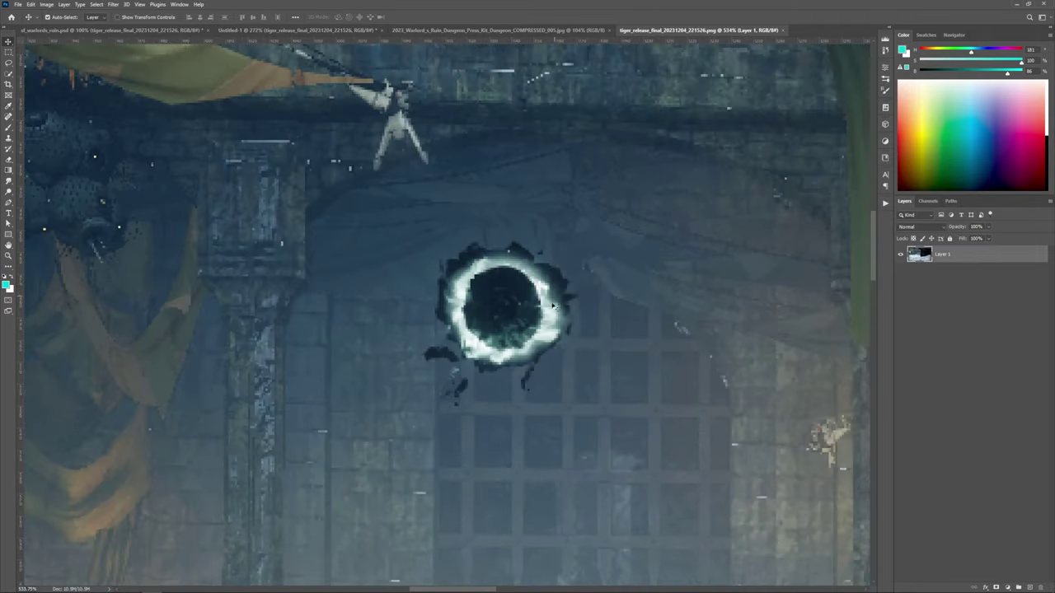
pyautogui.moveTo(553, 306); pyautogui.dragTo(485, 296)
# Step: Lasso the glowing ring in front of the gate and replace it with a Content-Aware fill
pyautogui.press('l')
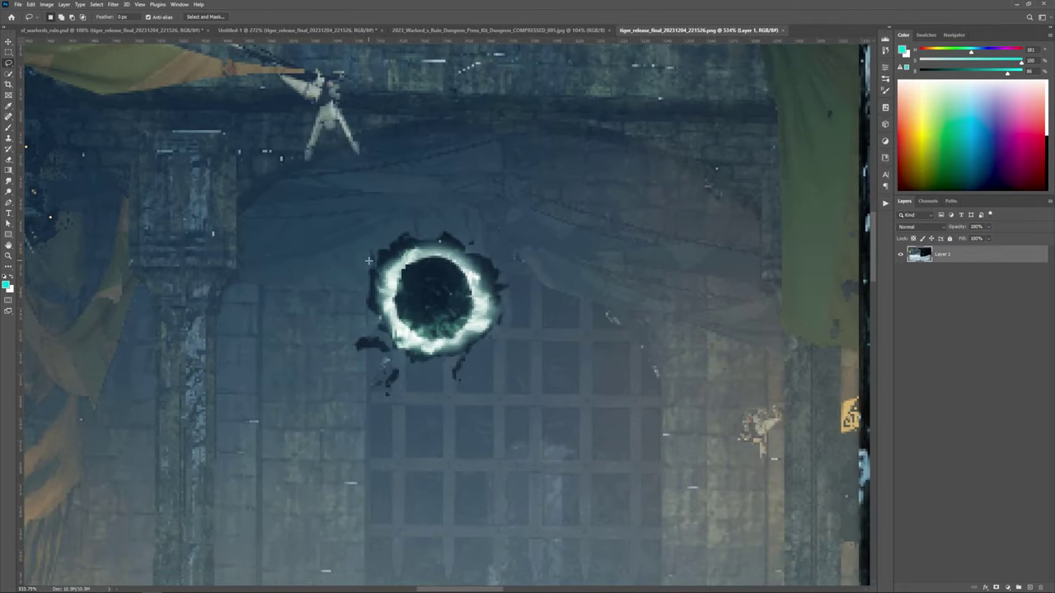
pyautogui.moveTo(371, 250)
pyautogui.mouseDown()
pyautogui.moveTo(480, 231)
pyautogui.moveTo(519, 323)
pyautogui.moveTo(482, 383)
pyautogui.moveTo(406, 405)
pyautogui.moveTo(347, 371)
pyautogui.moveTo(339, 314)
pyautogui.moveTo(370, 249)
pyautogui.mouseUp()
pyautogui.hotkey('shift', 'BackSpace')
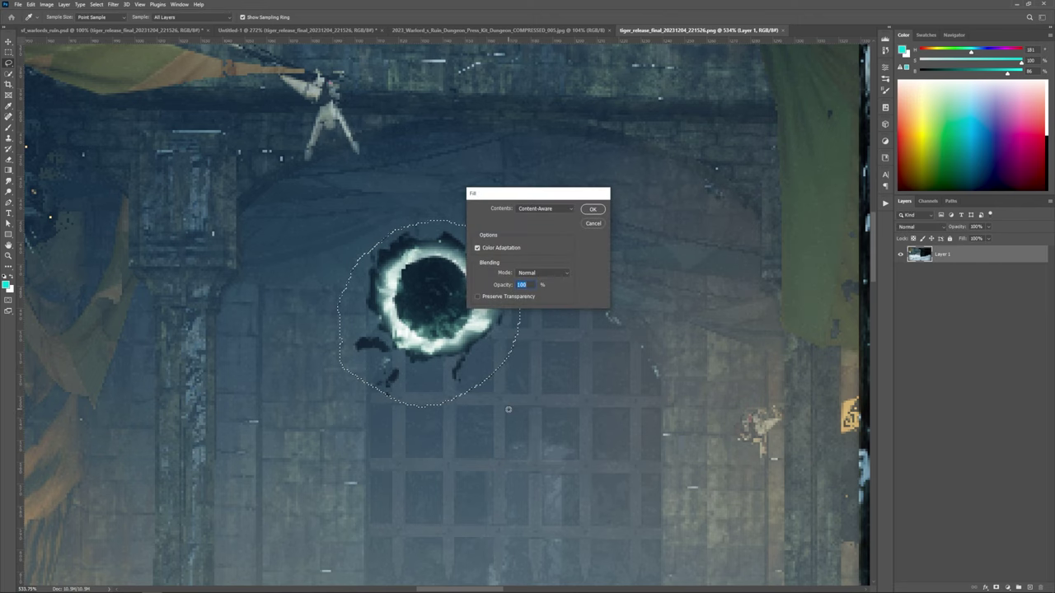
pyautogui.press('Return')
pyautogui.hotkey('ctrl', 'd')
pyautogui.hotkey('ctrl', '0')
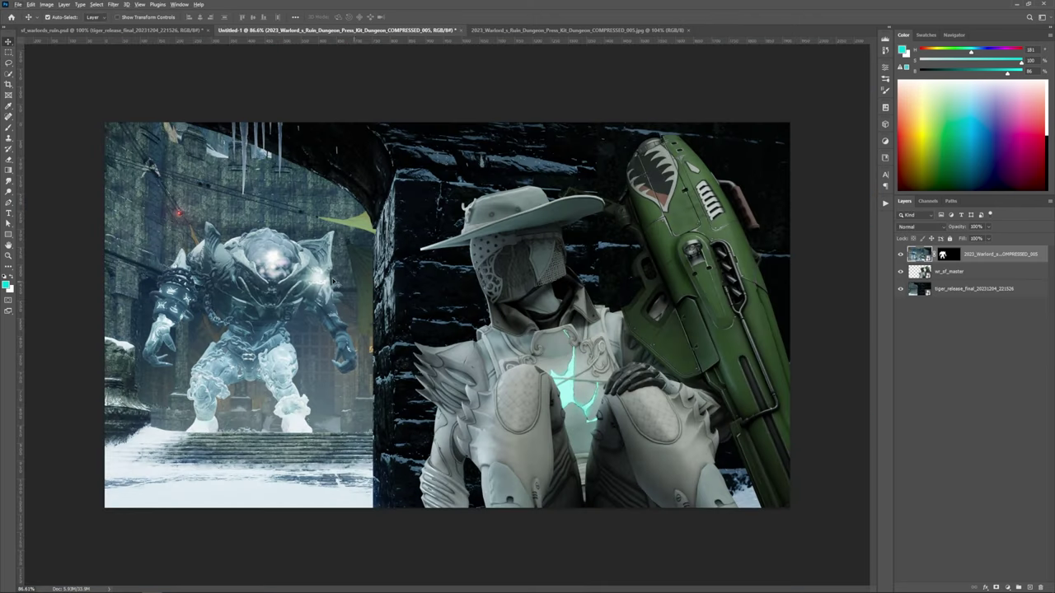
# Step: Duplicate the courtyard background layer twice
pyautogui.click(415, 167)
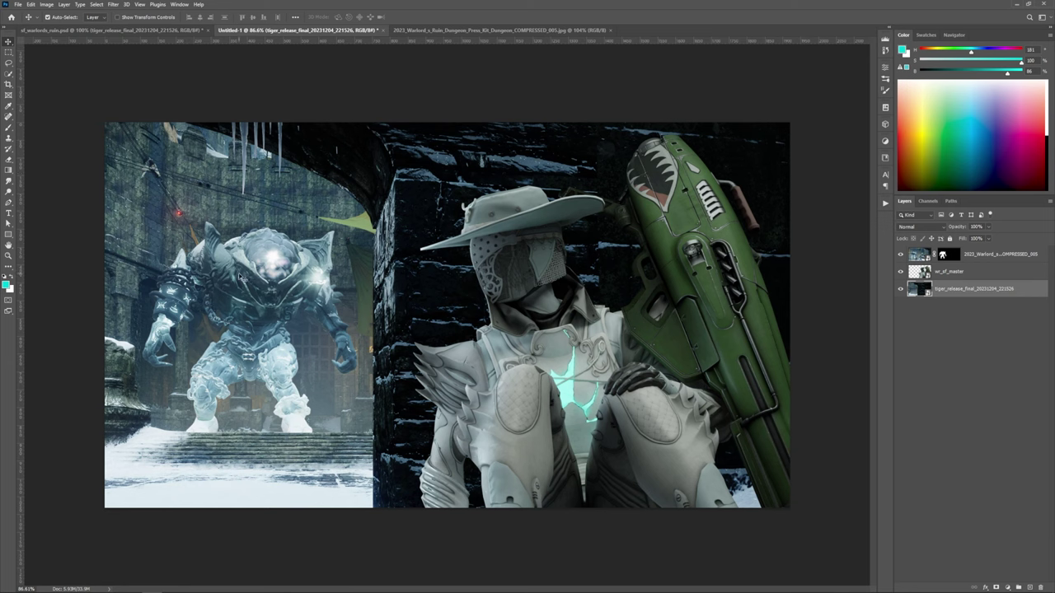
pyautogui.scroll(5, 242, 320)
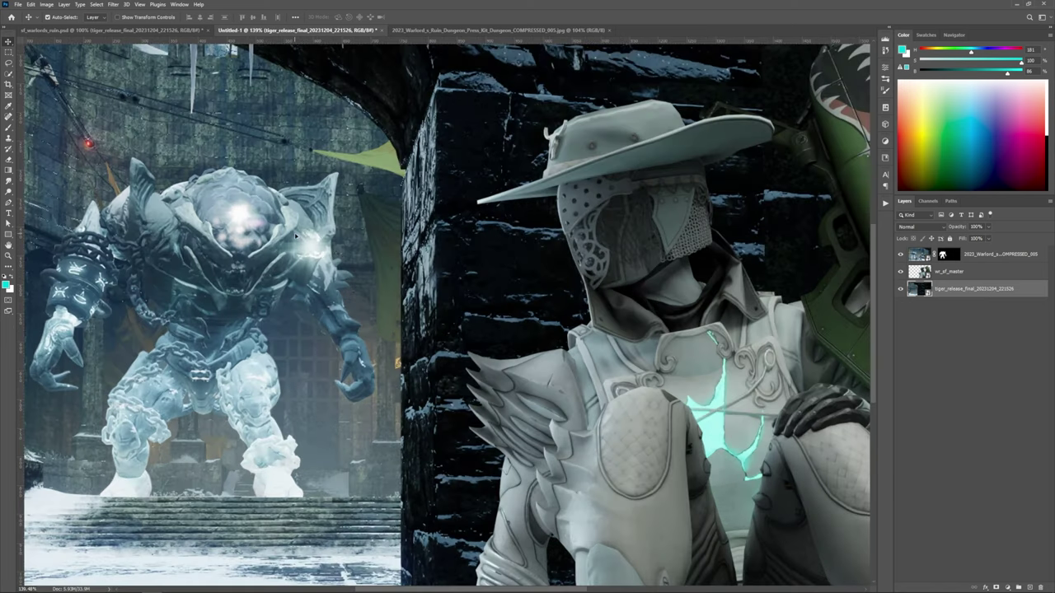
pyautogui.scroll(-7, 306, 221)
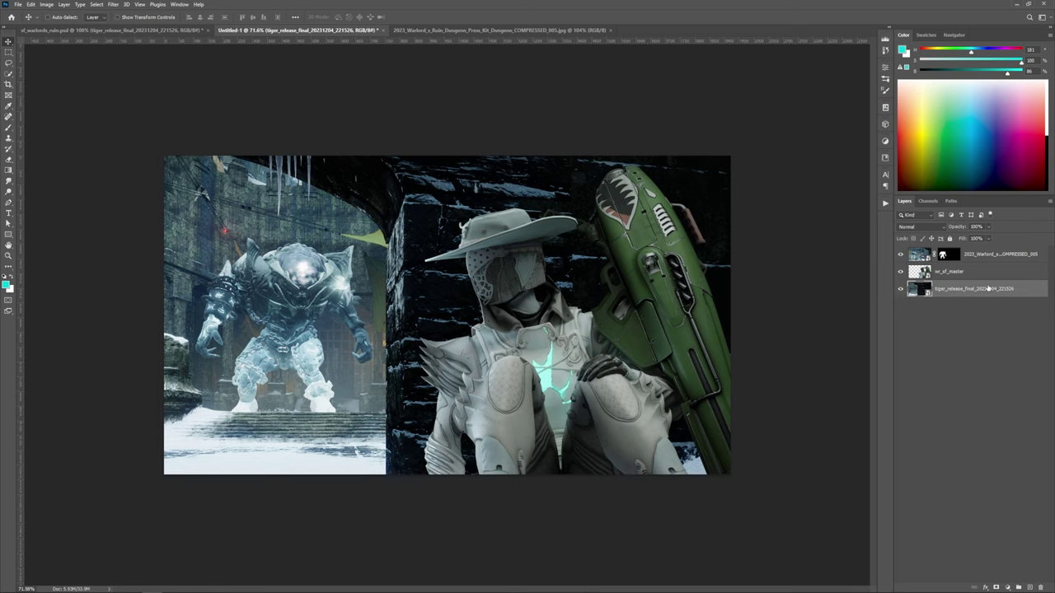
pyautogui.hotkey('ctrl', 'j')
pyautogui.hotkey('ctrl', 'j')
# Step: Rename the three courtyard layers foreground, midground and background from top to bottom
pyautogui.doubleClick(950, 289)
pyautogui.write('fr')
pyautogui.write('reground')
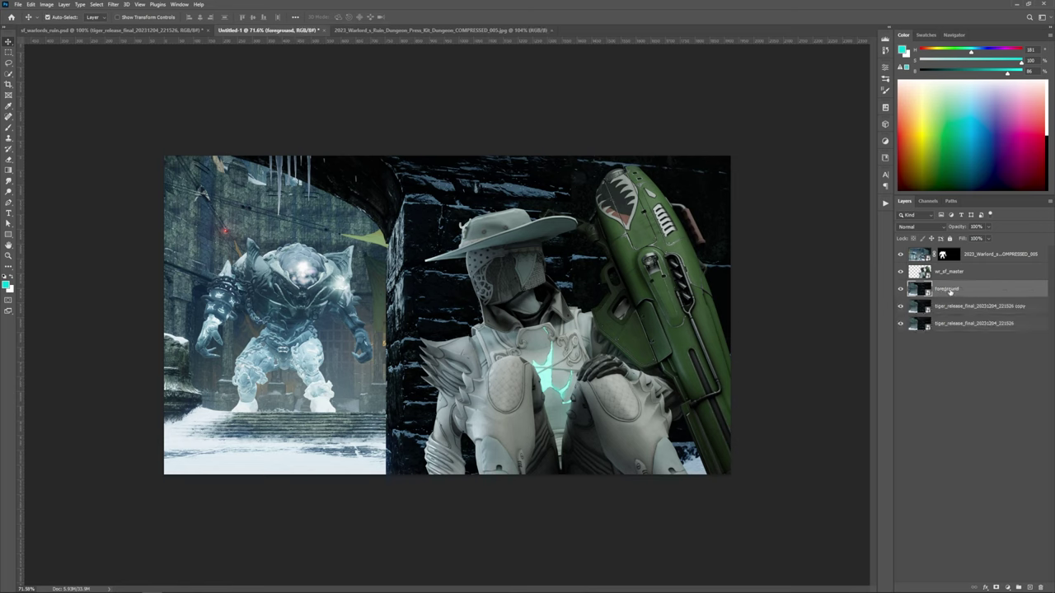
pyautogui.press('Tab')
pyautogui.write('midground')
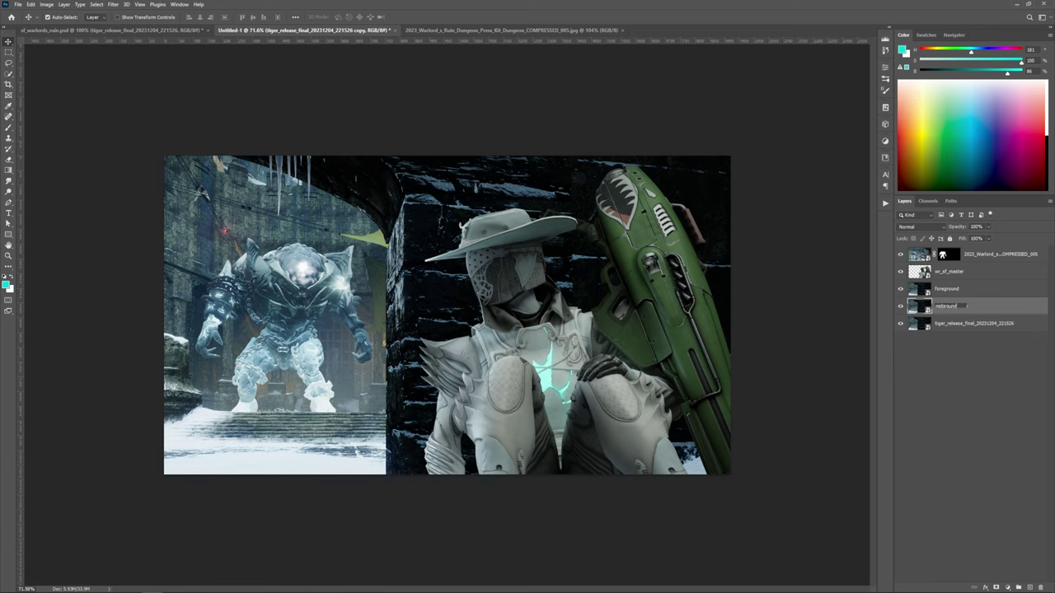
pyautogui.press('Tab')
pyautogui.write('background')
pyautogui.press('Return')
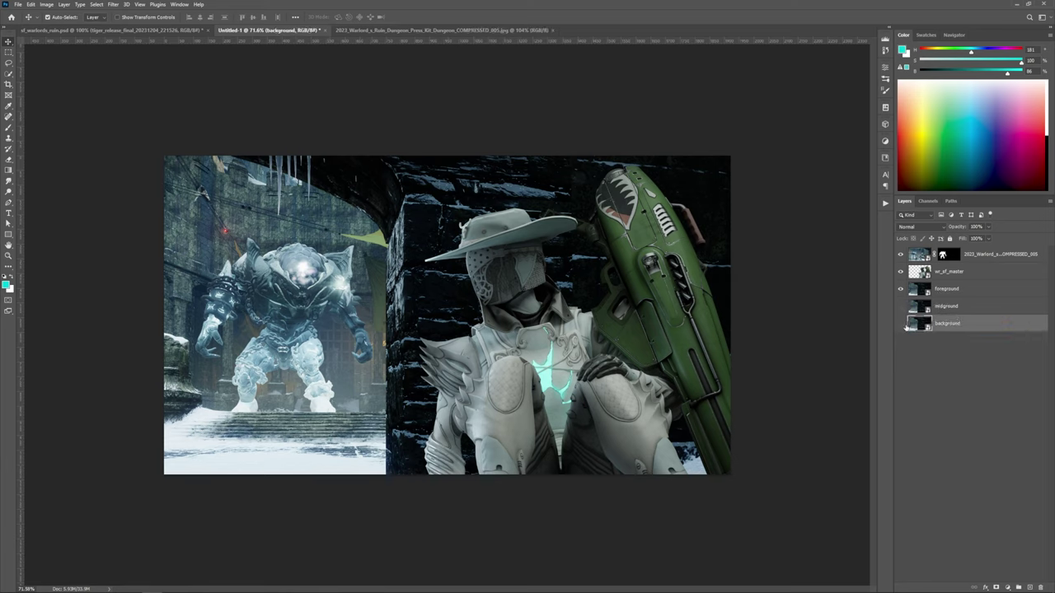
# Step: On the foreground layer, trace a closed path around the icicles, dark archway and brick pillar, excluding the courtyard
pyautogui.click(975, 288)
pyautogui.scroll(3, 408, 301)
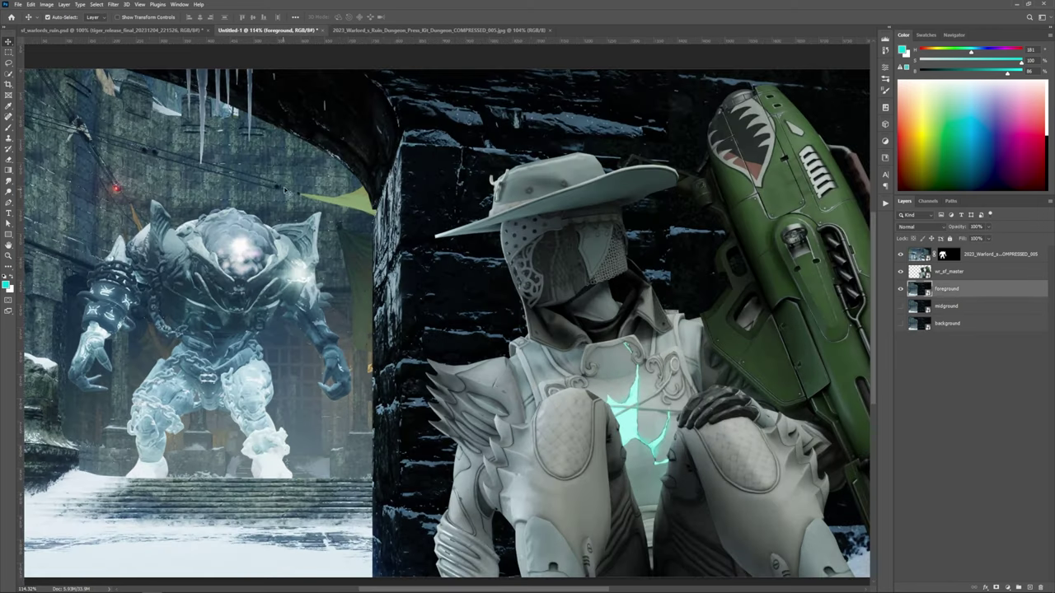
pyautogui.scroll(5, 285, 191)
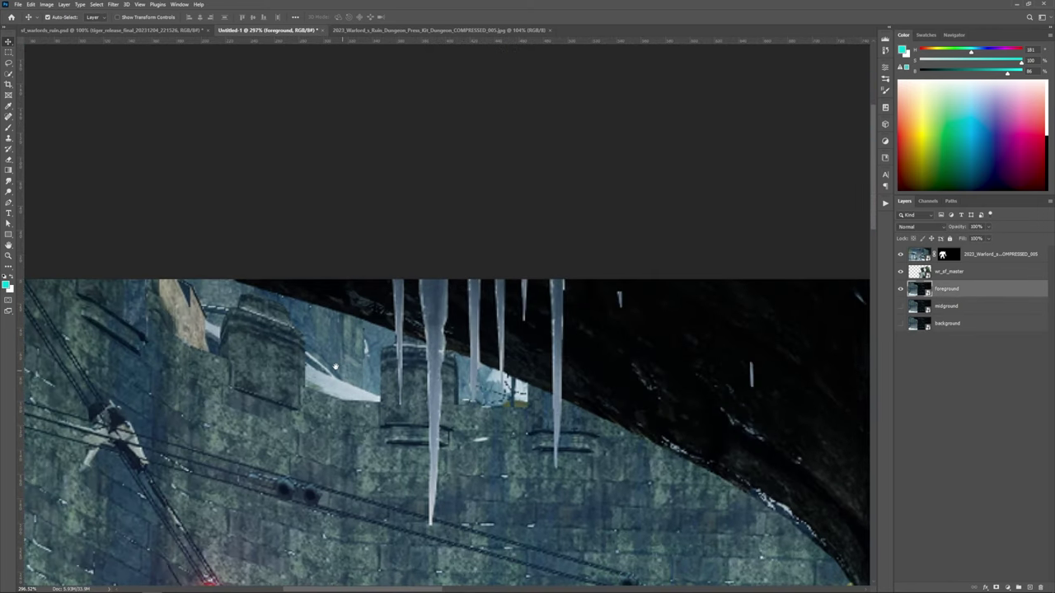
pyautogui.press('p')
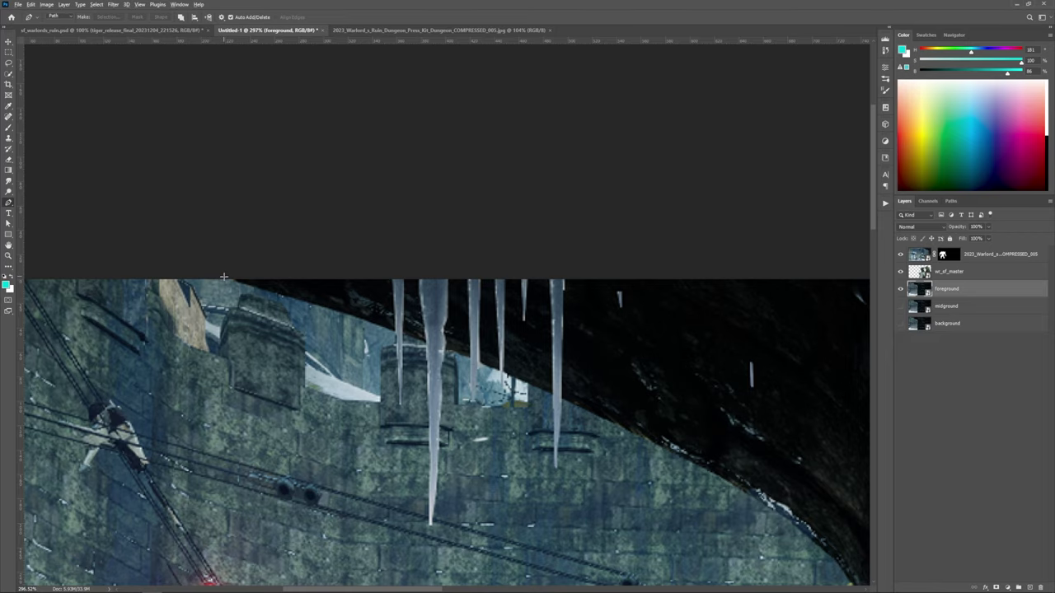
pyautogui.scroll(3, 223, 277)
pyautogui.click(199, 272)
pyautogui.click(239, 284)
pyautogui.click(299, 302)
pyautogui.scroll(1, 362, 321)
pyautogui.click(426, 462)
pyautogui.click(488, 278)
pyautogui.click(508, 226)
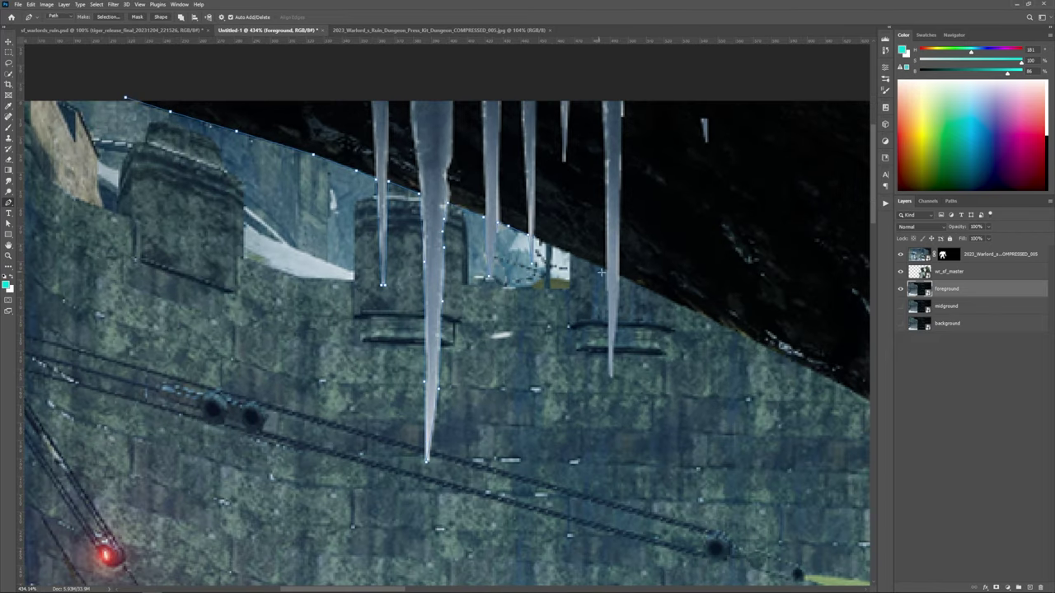
pyautogui.scroll(-12, 600, 272)
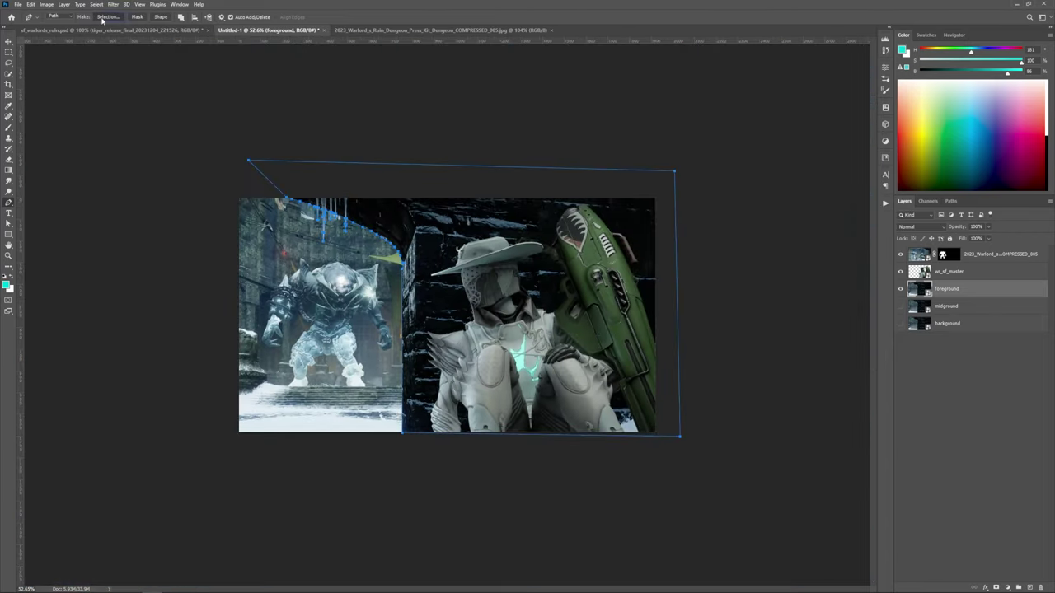
# Step: Convert the archway path to a selection and add it as a layer mask on the foreground layer
pyautogui.click(104, 17)
pyautogui.click(671, 239)
pyautogui.hotkey('ctrl', '0')
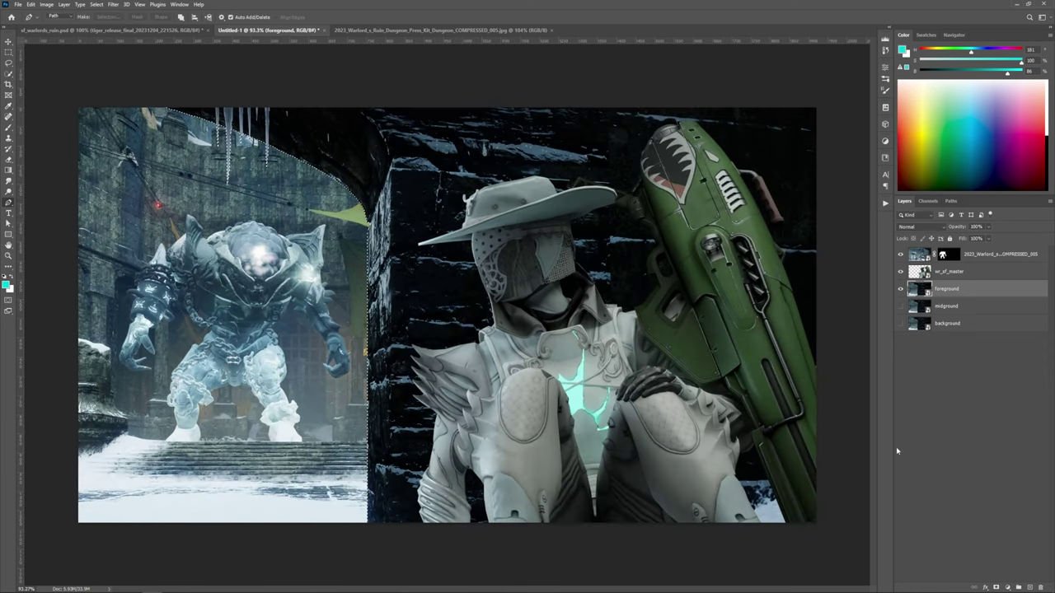
pyautogui.click(994, 587)
pyautogui.scroll(-2, 445, 316)
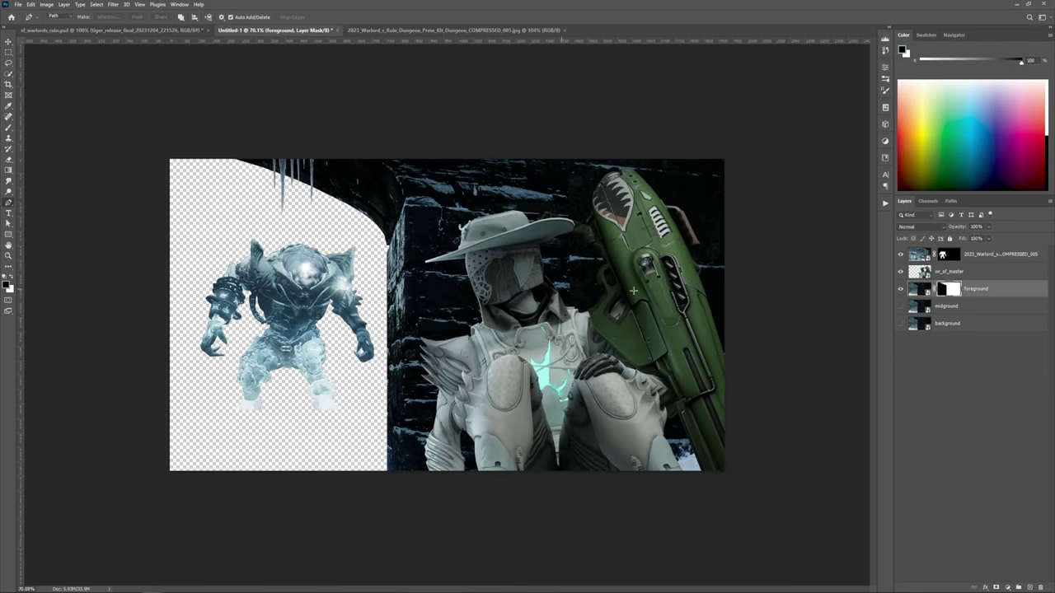
# Step: Show the midground layer and mask it to the selected snowy stairs and stone pedestal
pyautogui.click(900, 306)
pyautogui.click(946, 307)
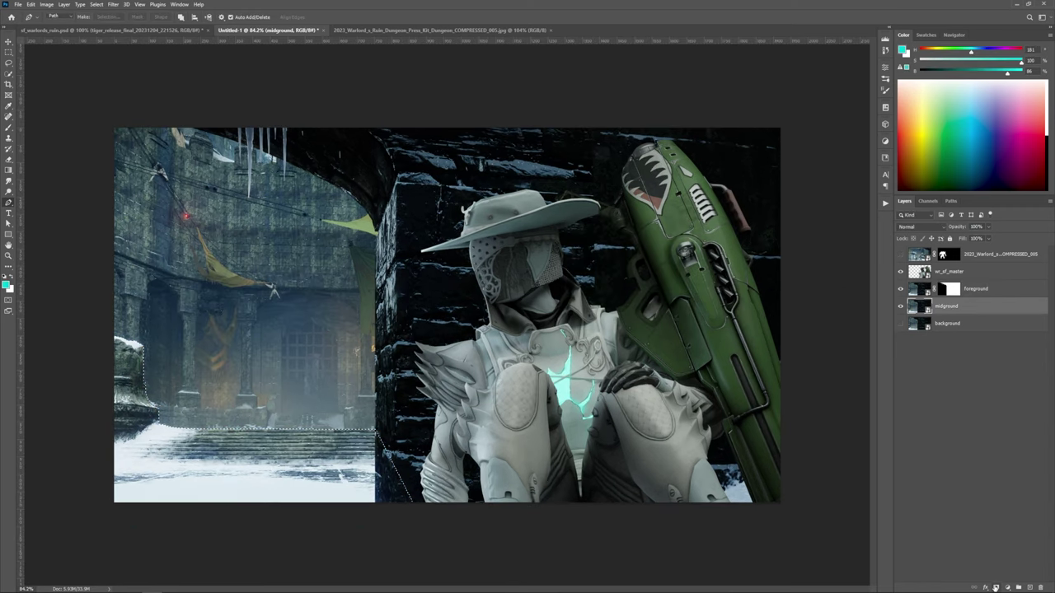
pyautogui.click(996, 586)
# Step: Turn the ogre and background layers visible and make the background layer active
pyautogui.click(901, 255)
pyautogui.click(899, 323)
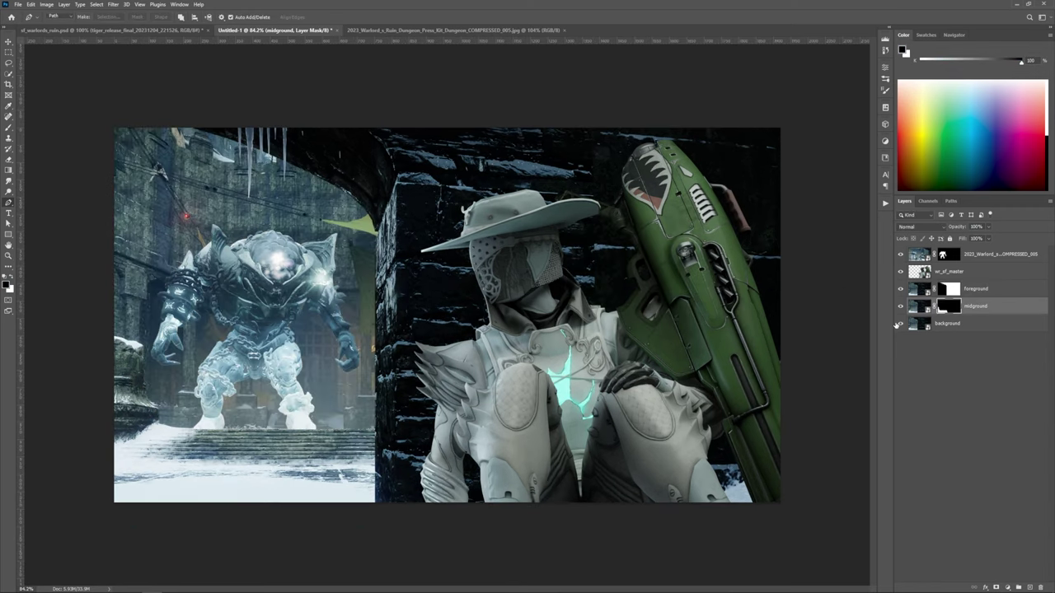
pyautogui.click(948, 323)
pyautogui.click(898, 325)
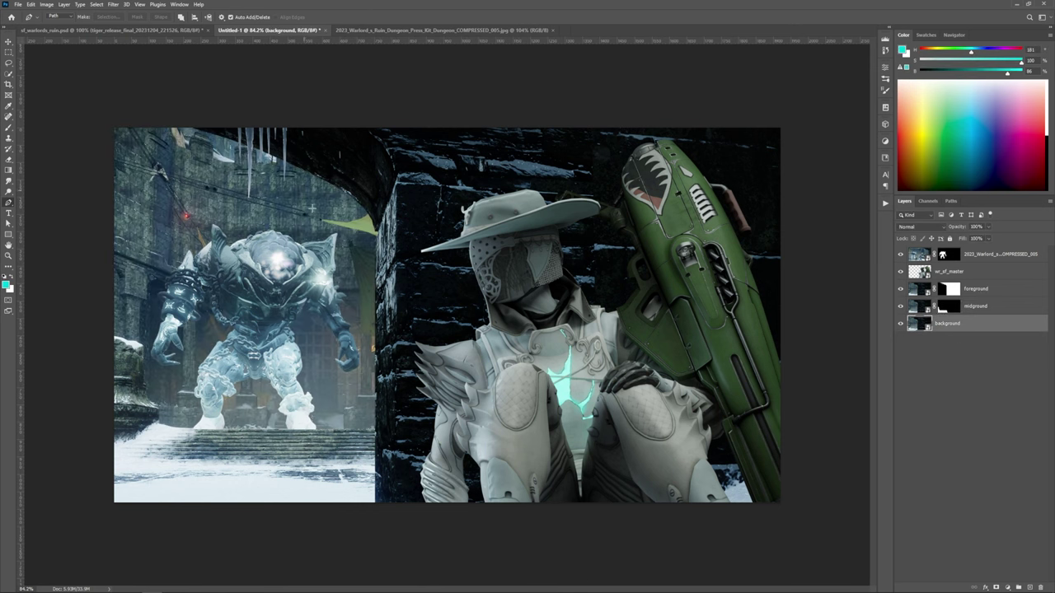
pyautogui.press('v')
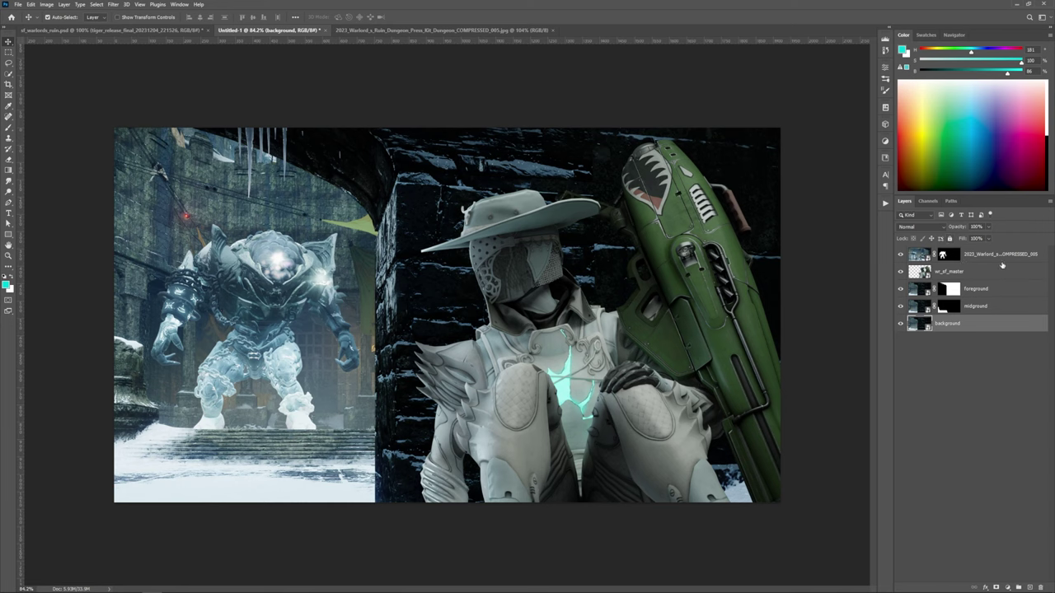
# Step: Reorder the layers so the seated character is on top and the ogre sits between the midground and background
pyautogui.moveTo(957, 274); pyautogui.dragTo(946, 259)
pyautogui.moveTo(993, 294); pyautogui.dragTo(980, 268)
pyautogui.hotkey('ctrl', '+')
pyautogui.click(987, 307)
pyautogui.doubleClick(976, 306)
pyautogui.moveTo(1008, 307); pyautogui.dragTo(997, 289)
# Step: Try shifting the ogre around behind the masked stairs and pillar
pyautogui.scroll(6, 269, 458)
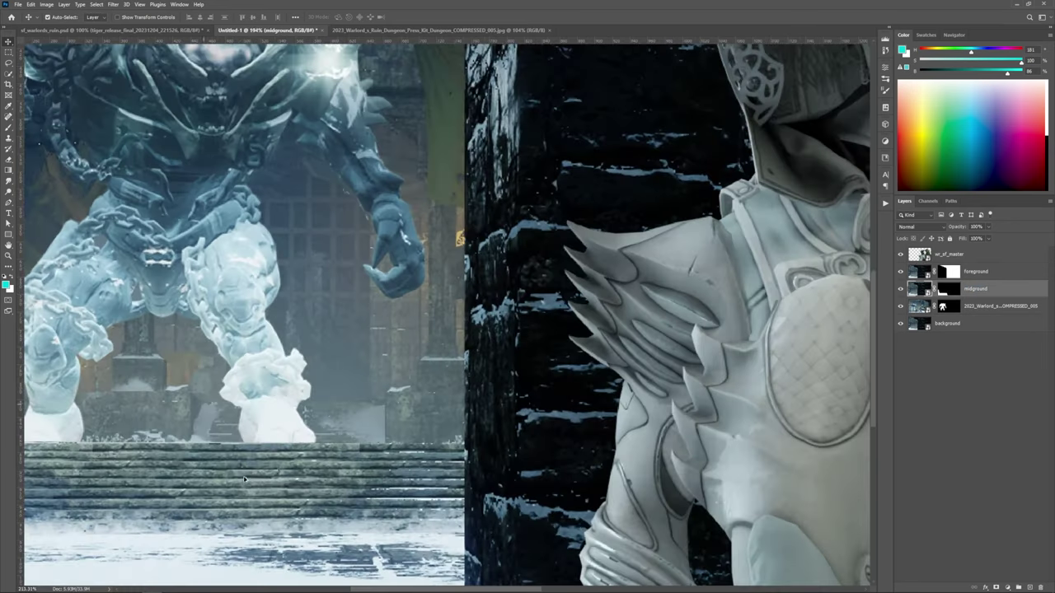
pyautogui.moveTo(266, 427); pyautogui.dragTo(475, 408)
pyautogui.moveTo(506, 346); pyautogui.dragTo(510, 343)
pyautogui.scroll(-7, 510, 344)
pyautogui.scroll(1, 449, 325)
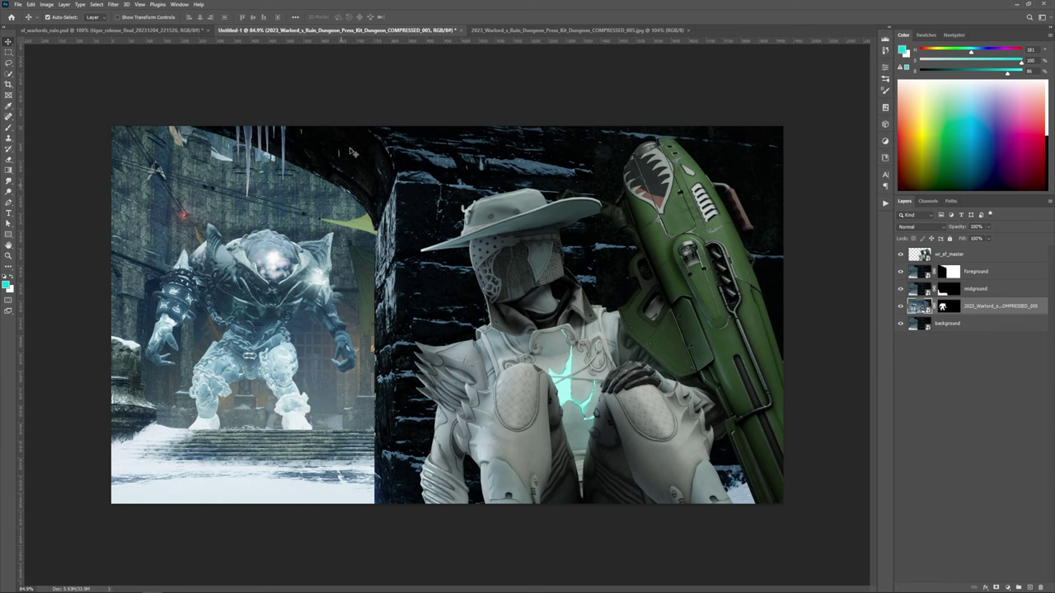
# Step: Start the Camera Raw Filter on the seated character's layer, raise its exposure slightly, and set vibrance to +28 and saturation to +6
pyautogui.click(690, 275)
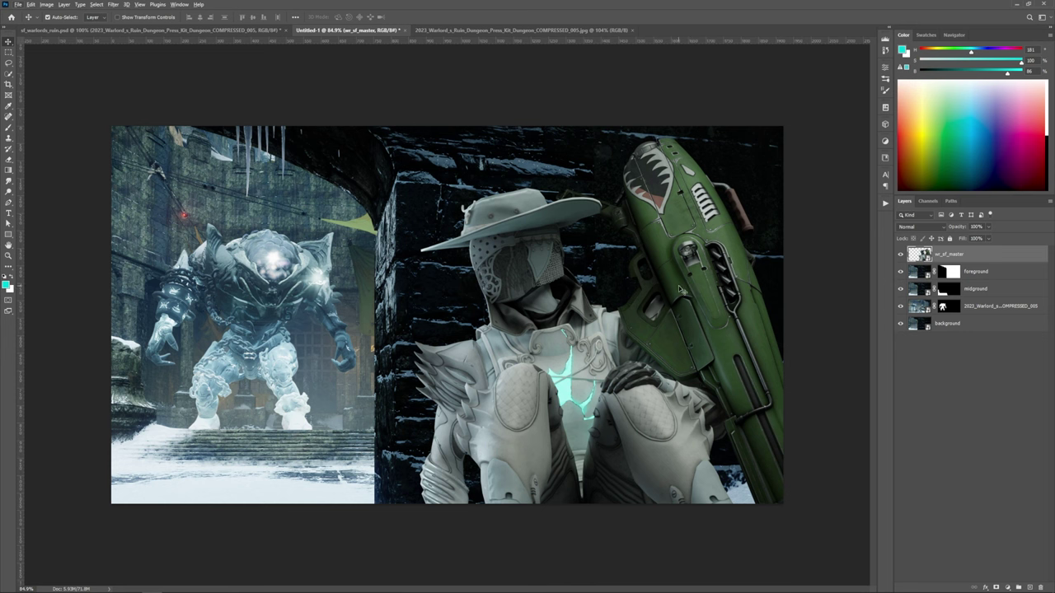
pyautogui.hotkey('alt', 't')
pyautogui.hotkey('ctrl', 'shift', 'a')
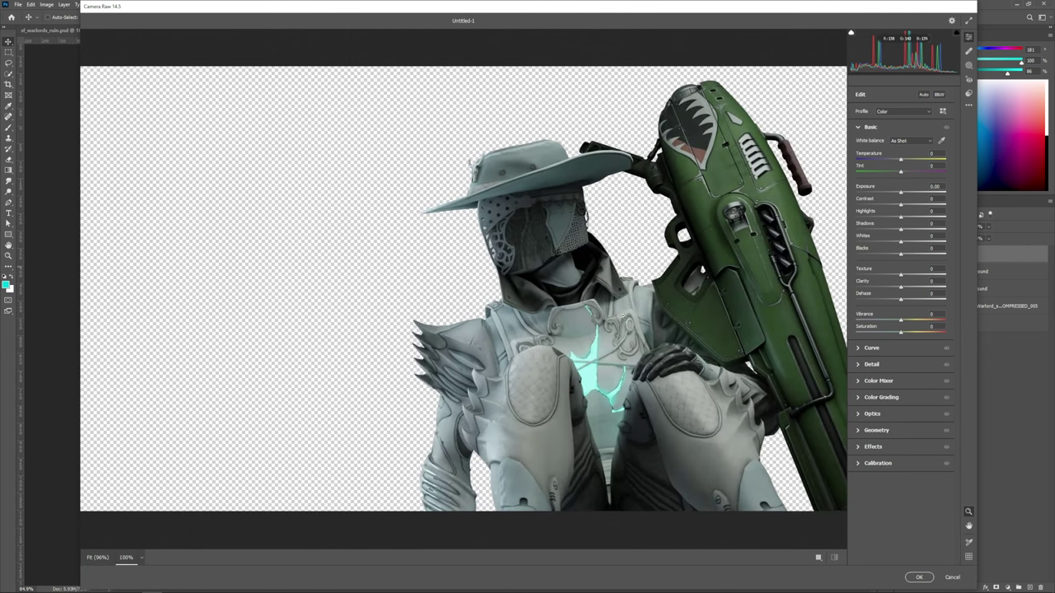
pyautogui.moveTo(598, 314); pyautogui.dragTo(462, 307)
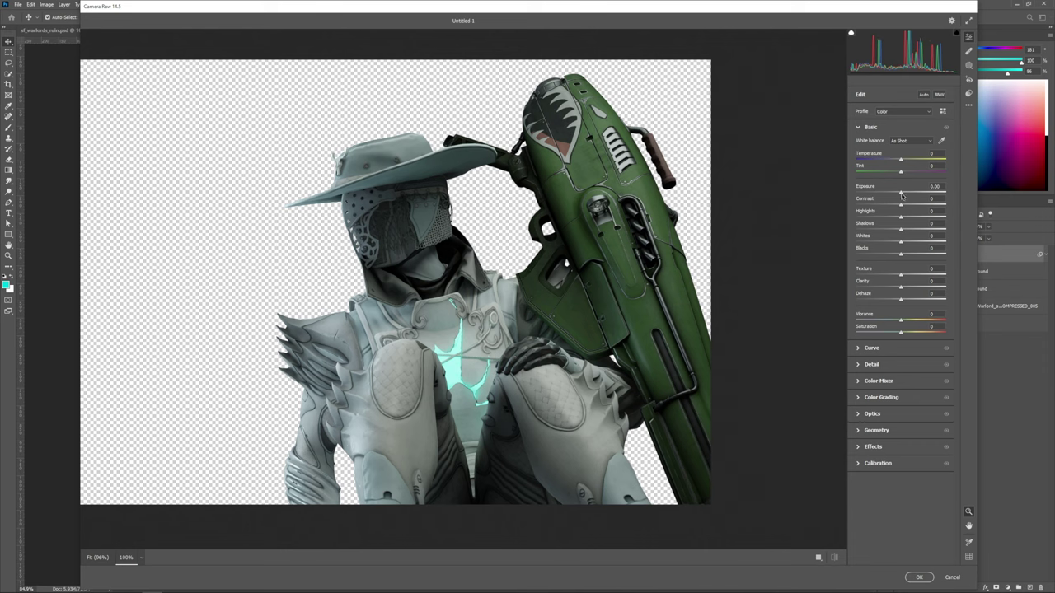
pyautogui.moveTo(901, 194); pyautogui.dragTo(906, 193)
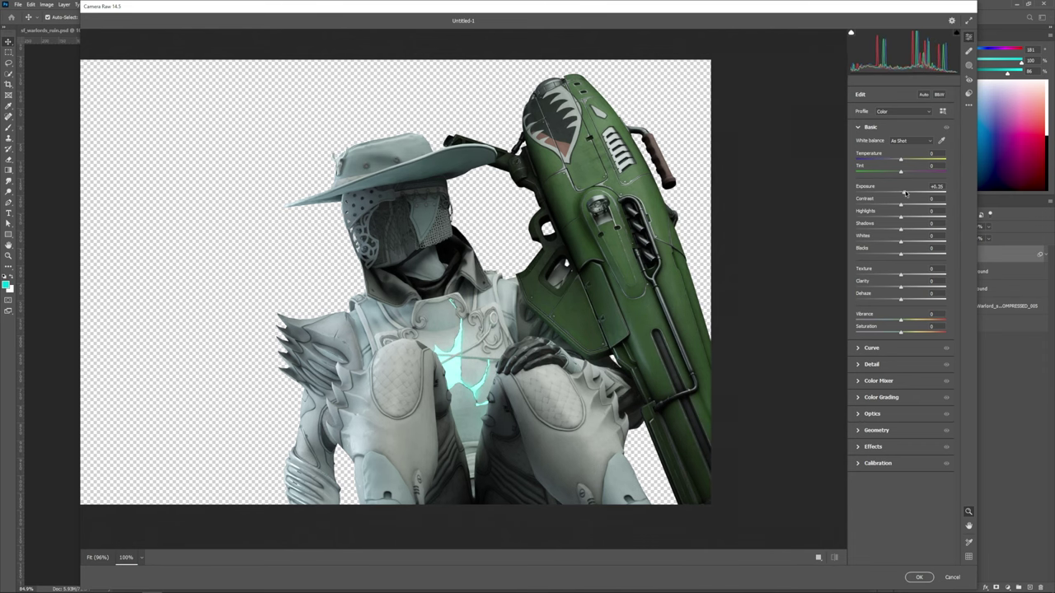
pyautogui.moveTo(901, 320)
pyautogui.mouseDown()
pyautogui.moveTo(915, 322)
pyautogui.moveTo(906, 330)
pyautogui.mouseUp()
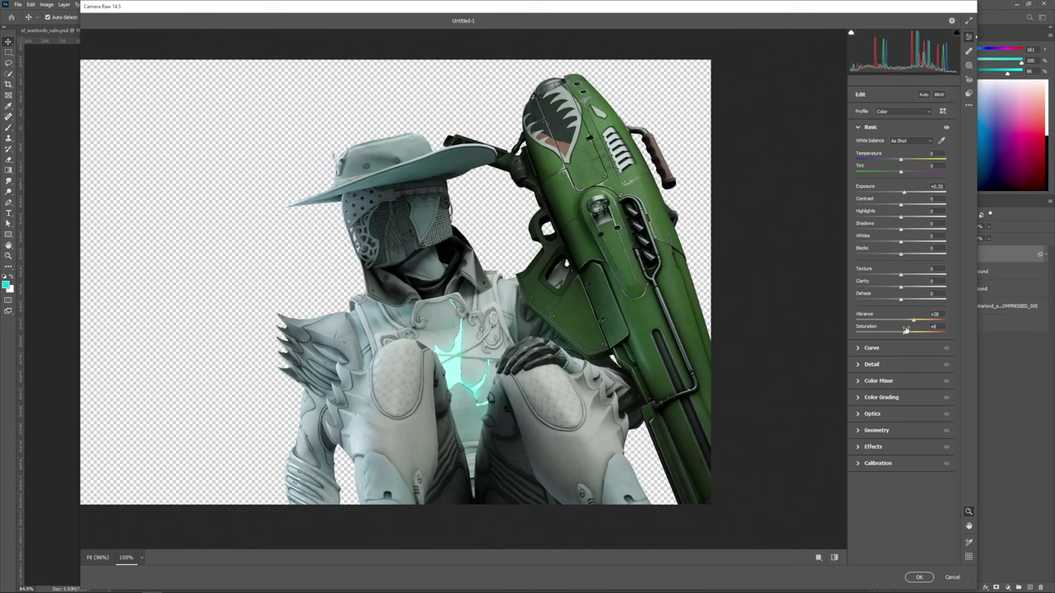
# Step: Set the character's clarity to +34, texture to +38, contrast to +10, blacks to +21, shadows to +30 and exposure to +0.25
pyautogui.click(916, 287)
pyautogui.click(918, 274)
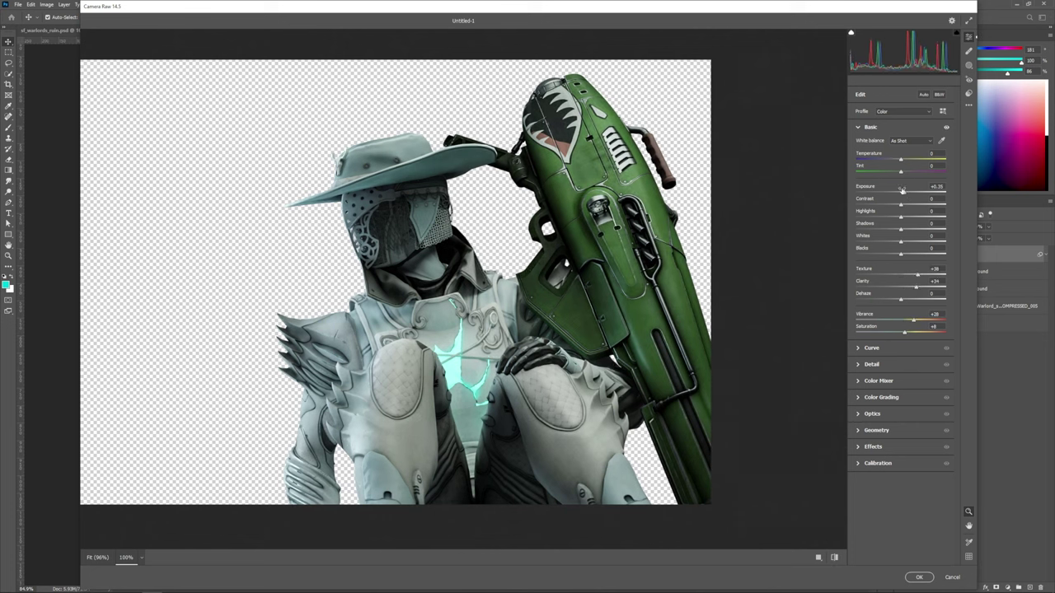
pyautogui.moveTo(901, 205); pyautogui.dragTo(905, 205)
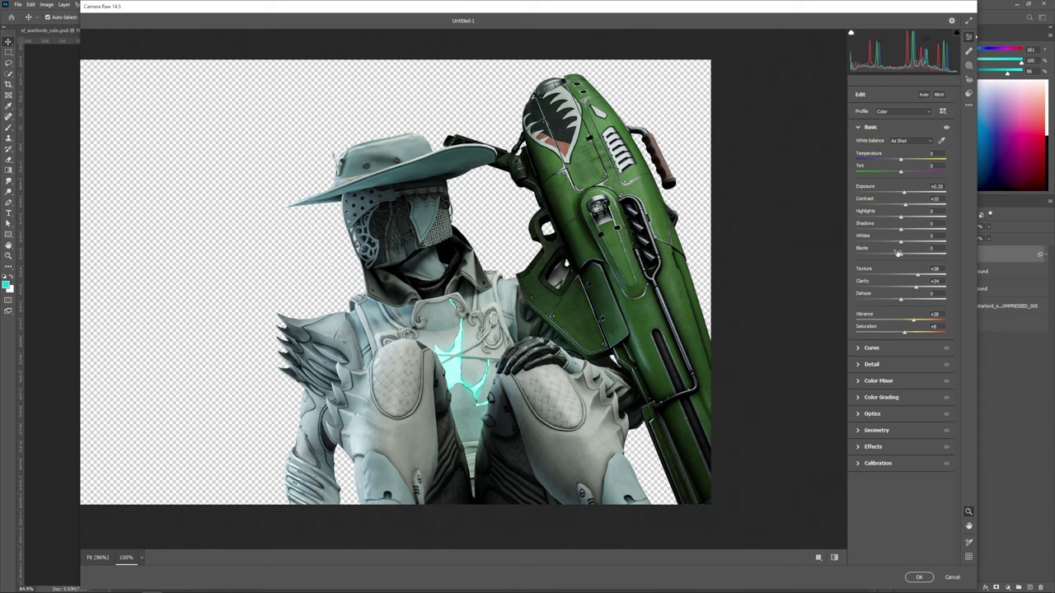
pyautogui.moveTo(902, 254); pyautogui.dragTo(927, 233)
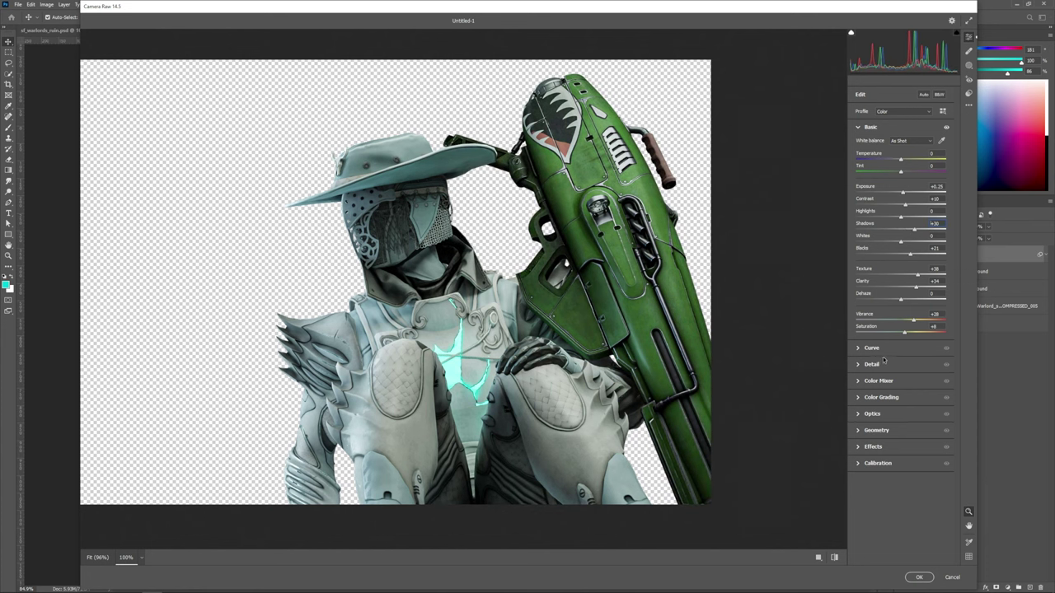
# Step: Set the character's noise reduction to 42 and sharpening to 47 in the Camera Raw detail settings
pyautogui.click(884, 364)
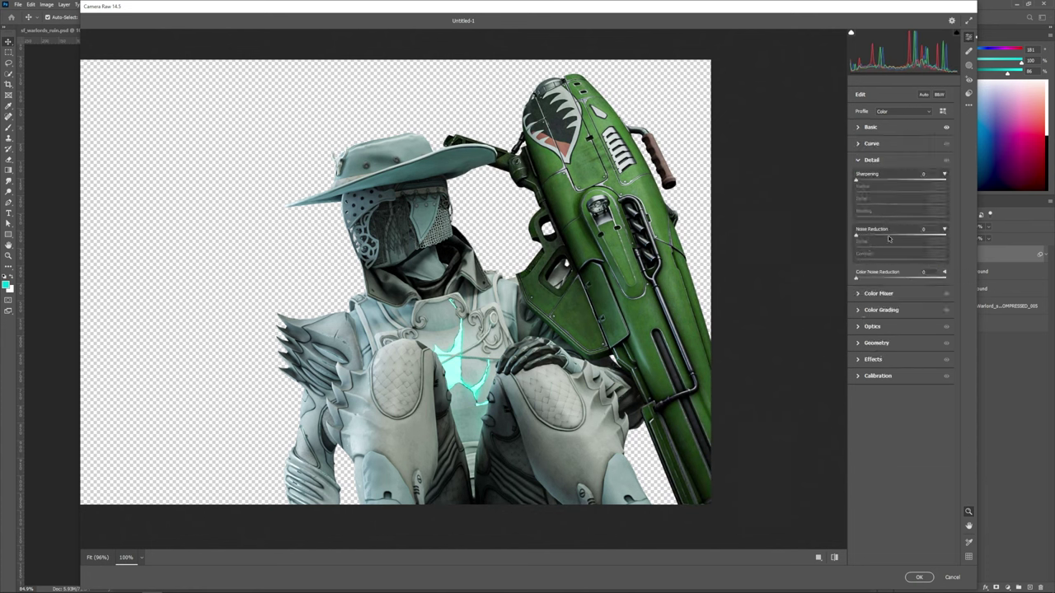
pyautogui.click(906, 236)
pyautogui.moveTo(907, 237); pyautogui.dragTo(892, 239)
pyautogui.moveTo(875, 181); pyautogui.dragTo(884, 181)
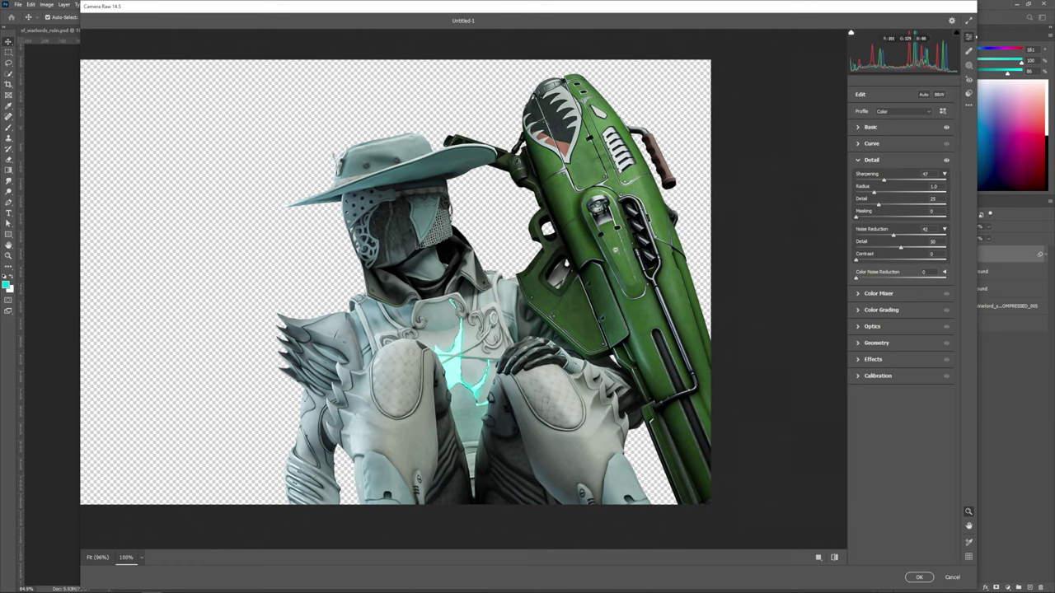
# Step: Compare the character before and after the Camera Raw adjustments, then apply the filter
pyautogui.scroll(-5, 582, 264)
pyautogui.press('p')
pyautogui.scroll(2, 594, 327)
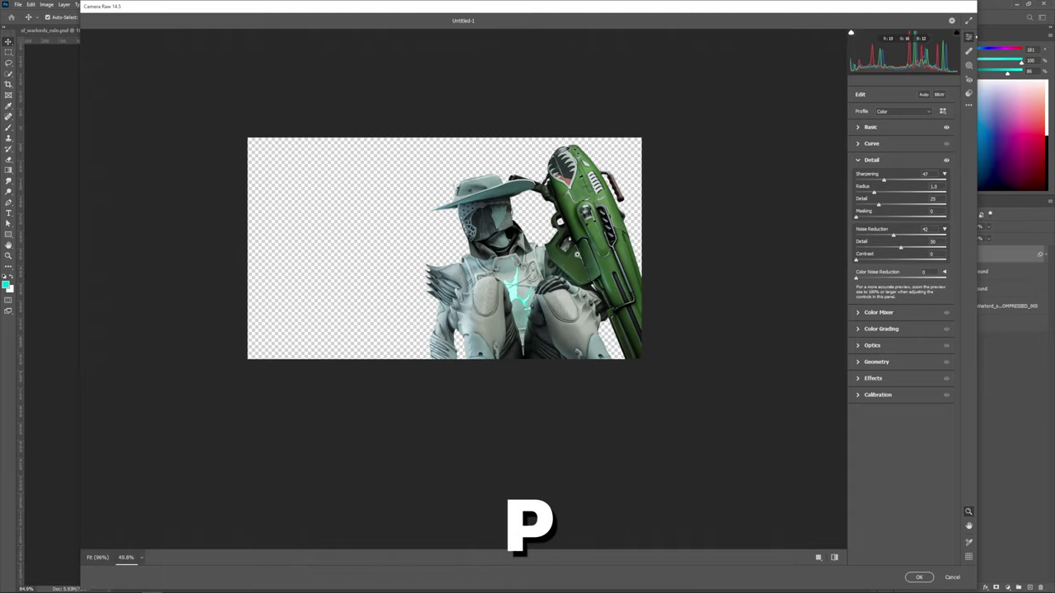
pyautogui.scroll(2, 594, 285)
pyautogui.press('p')
pyautogui.press('p')
pyautogui.press('p')
pyautogui.press('Return')
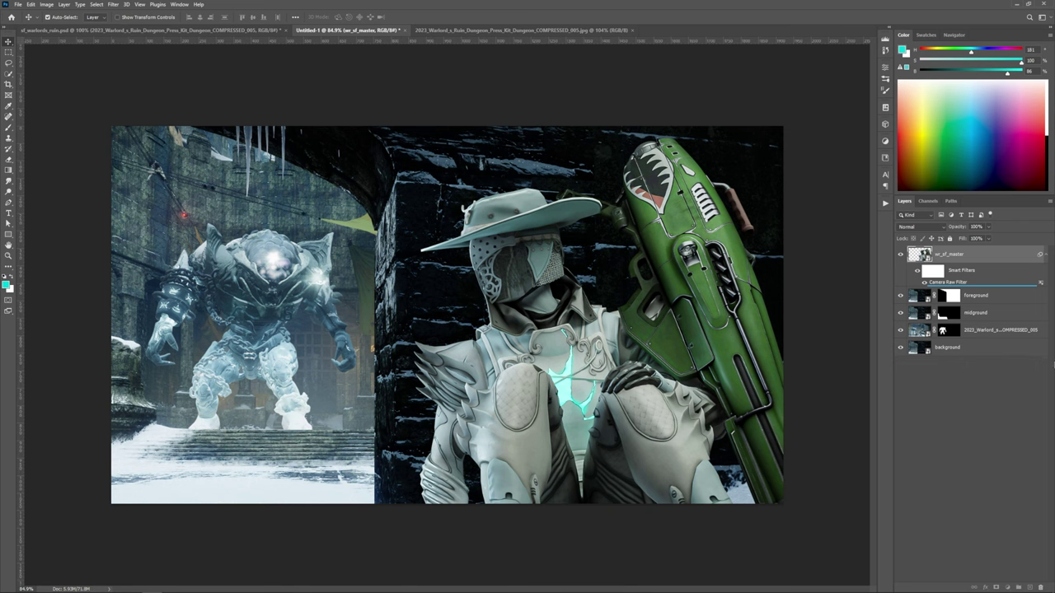
# Step: Copy the character's Camera Raw smart filter onto the ogre layer and make the ogre layer active
pyautogui.moveTo(947, 283); pyautogui.dragTo(980, 330)
pyautogui.scroll(-7, 247, 285)
pyautogui.scroll(6, 330, 303)
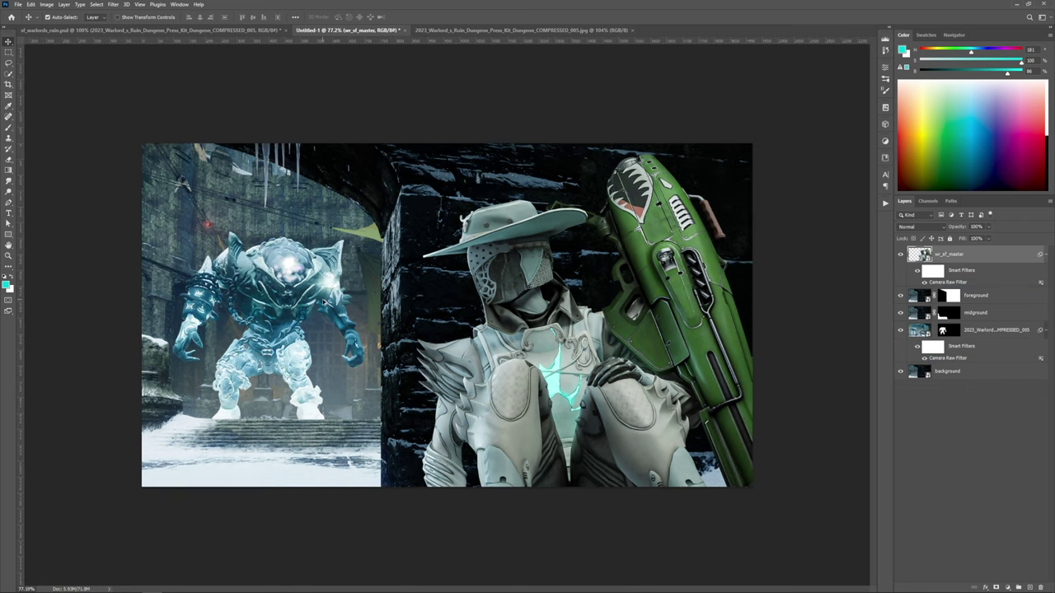
pyautogui.click(325, 303)
pyautogui.scroll(6, 247, 348)
pyautogui.scroll(-6, 469, 347)
pyautogui.scroll(2, 567, 463)
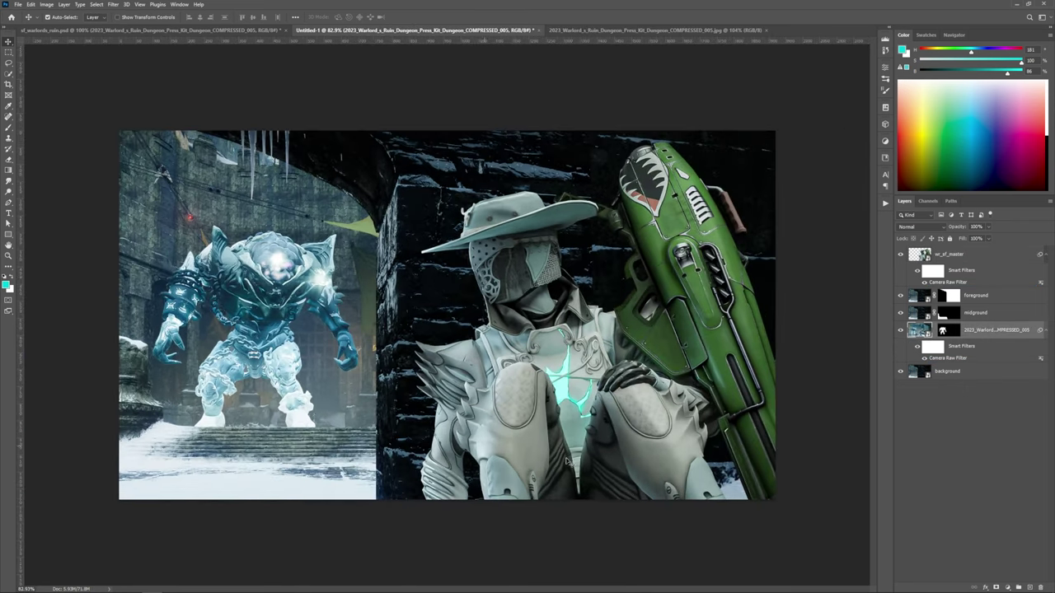
# Step: Apply a Gaussian Blur to the background layer so the wall behind the ogre goes out of focus
pyautogui.click(982, 376)
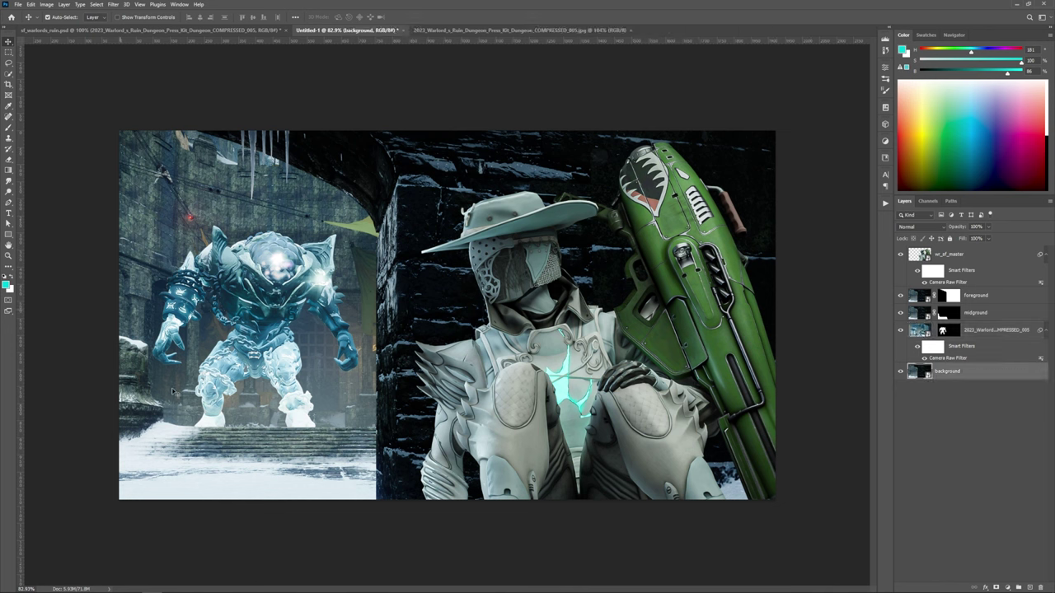
pyautogui.click(113, 4)
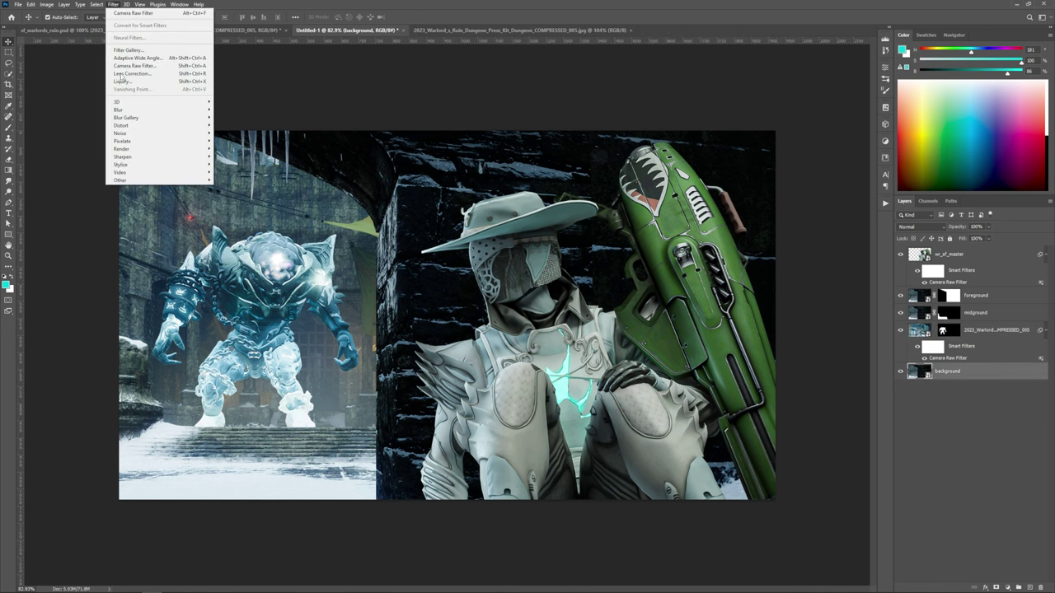
pyautogui.moveTo(130, 111)
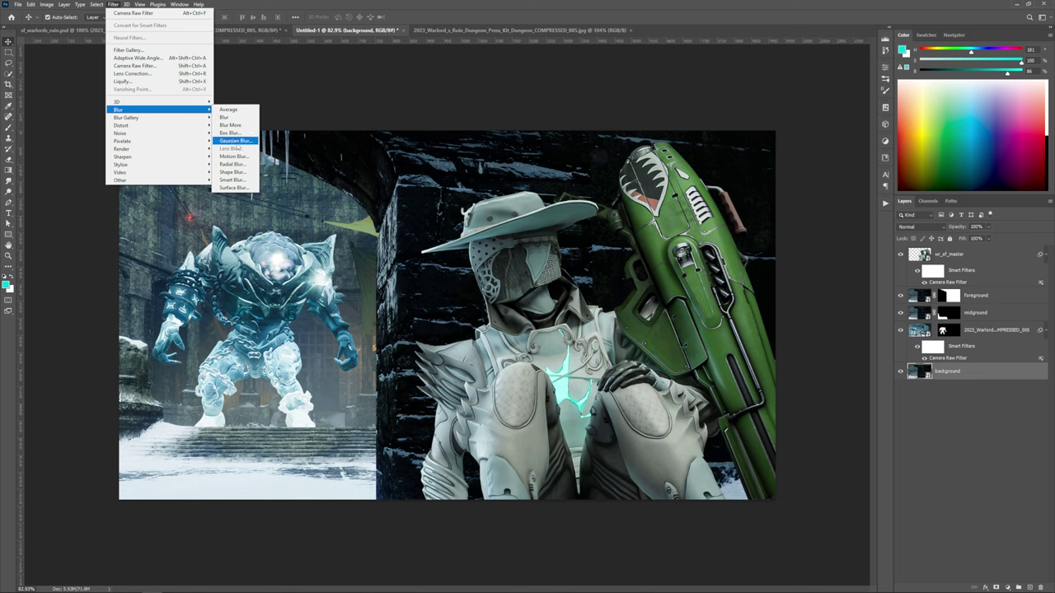
pyautogui.click(234, 140)
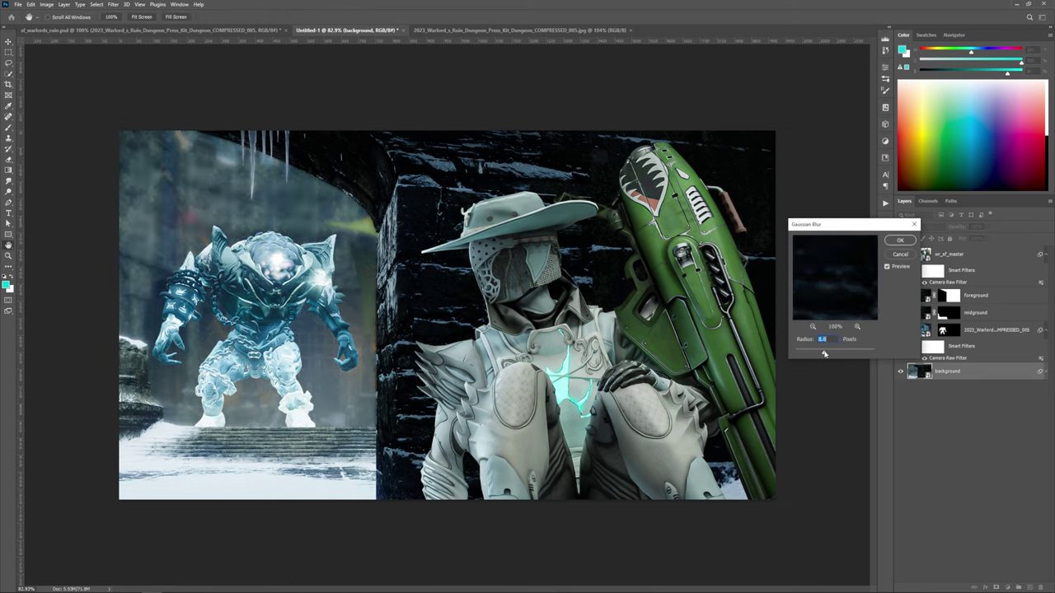
pyautogui.click(900, 239)
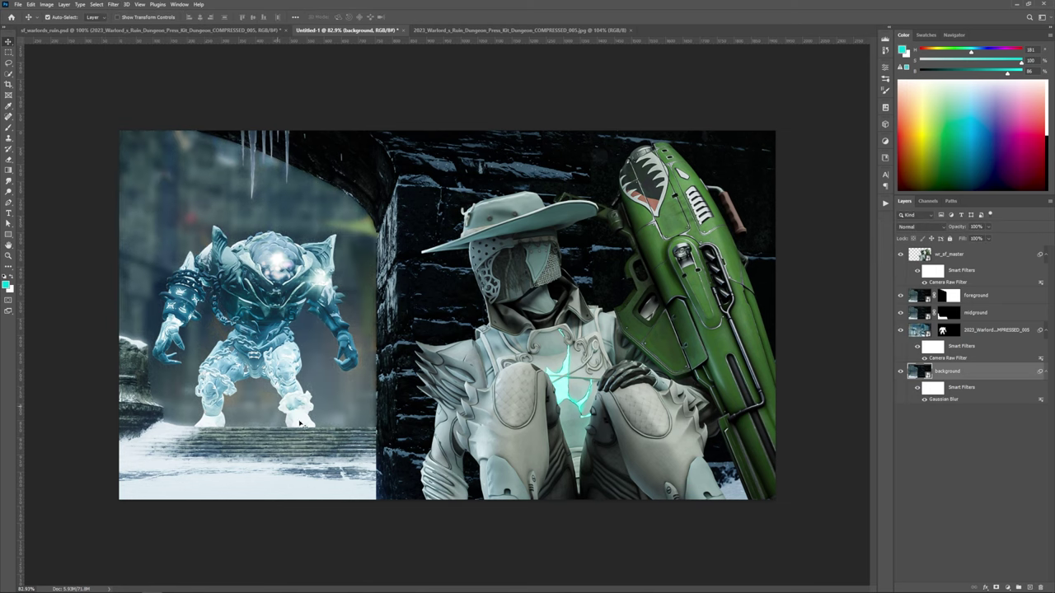
# Step: Select the midground layer with the snowy stairs and start a Field Blur on it
pyautogui.click(320, 451)
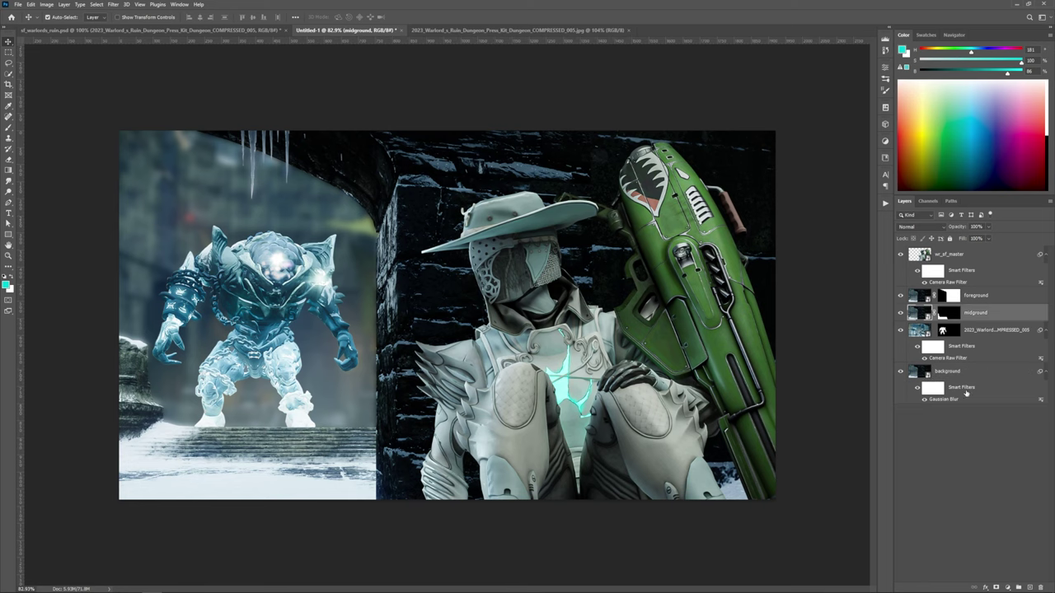
pyautogui.scroll(3, 163, 483)
pyautogui.moveTo(196, 483); pyautogui.dragTo(338, 459)
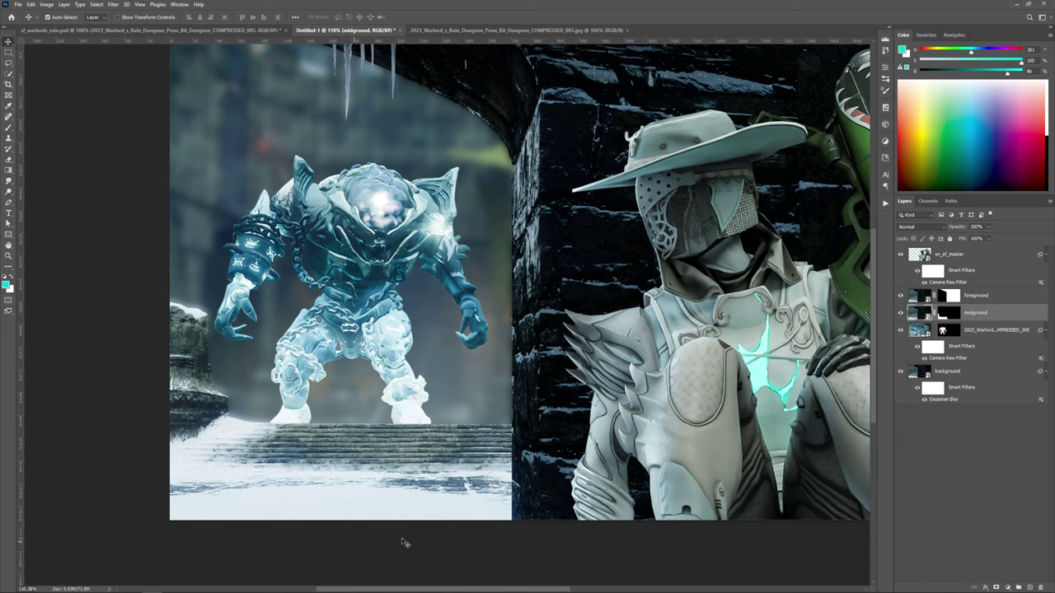
pyautogui.click(113, 4)
pyautogui.moveTo(116, 117)
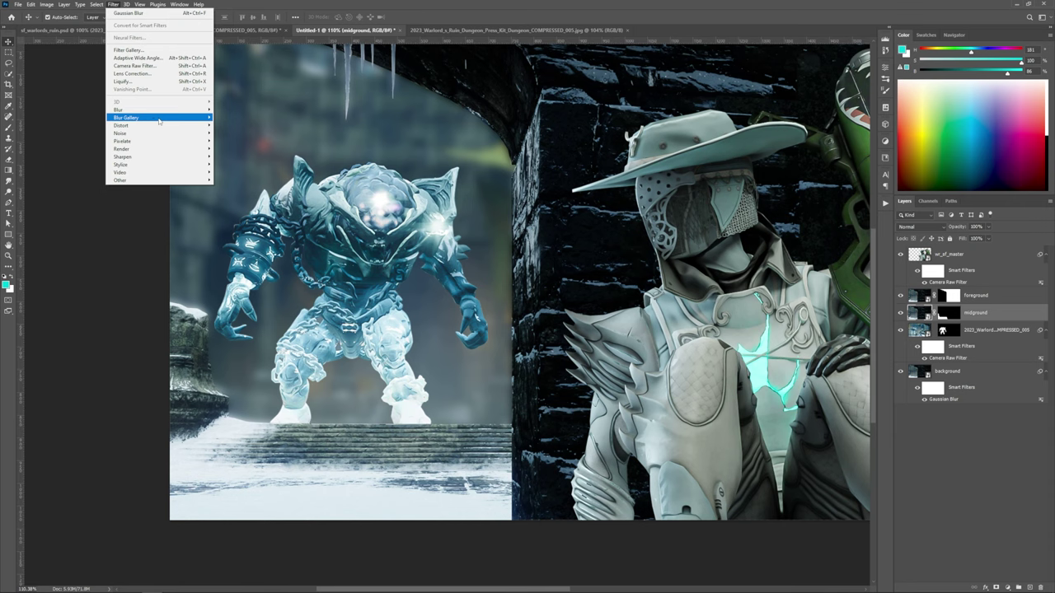
pyautogui.moveTo(159, 121)
pyautogui.click(232, 118)
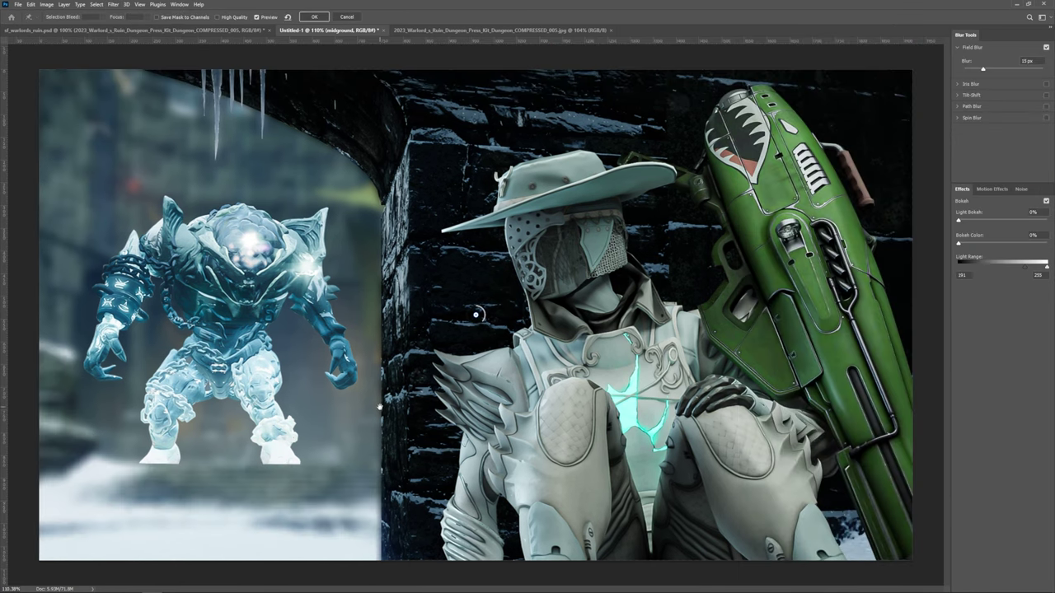
# Step: Place one blur pin on the near snow at 1 px and another at the top of the stairs at 4 px
pyautogui.moveTo(478, 315); pyautogui.dragTo(264, 542)
pyautogui.click(264, 473)
pyautogui.moveTo(270, 477); pyautogui.dragTo(273, 459)
pyautogui.moveTo(264, 543)
pyautogui.mouseDown()
pyautogui.moveTo(269, 553)
pyautogui.moveTo(265, 535)
pyautogui.mouseUp()
pyautogui.moveTo(262, 547); pyautogui.dragTo(259, 553)
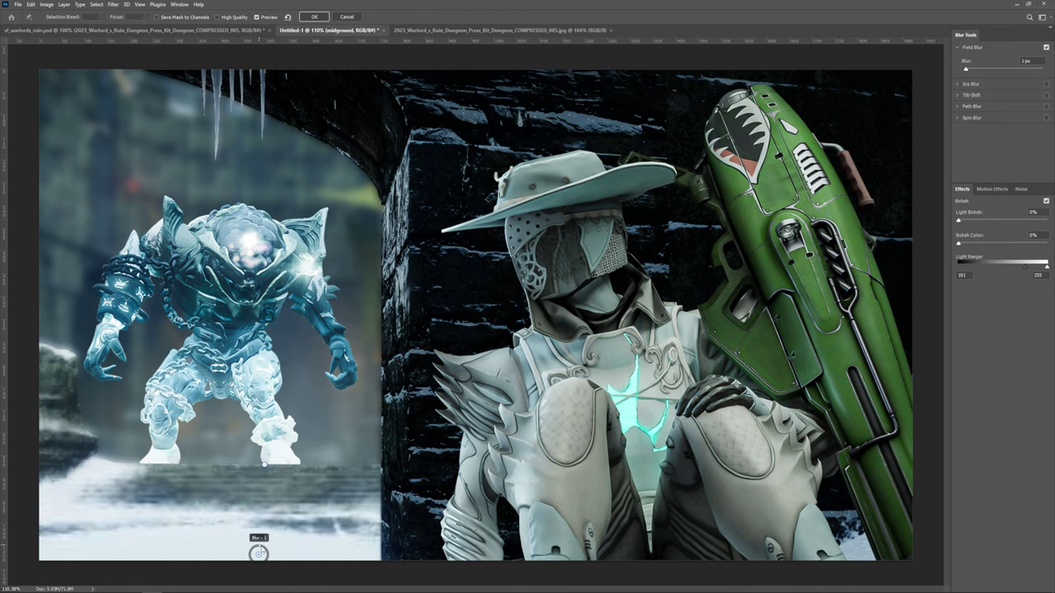
pyautogui.click(264, 463)
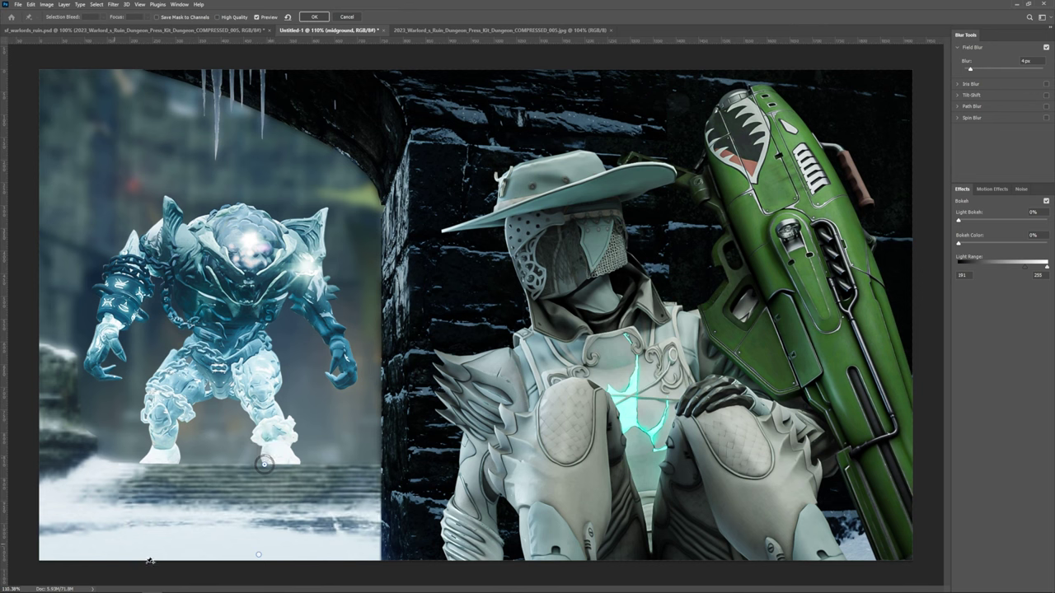
# Step: Add more blur pins across the stairs and snow, move the stair pins closer to the viewer, and apply the Field Blur
pyautogui.click(339, 458)
pyautogui.moveTo(339, 458); pyautogui.dragTo(339, 496)
pyautogui.click(94, 546)
pyautogui.moveTo(265, 464); pyautogui.dragTo(246, 498)
pyautogui.click(366, 549)
pyautogui.click(113, 498)
pyautogui.click(314, 17)
pyautogui.scroll(-7, 348, 420)
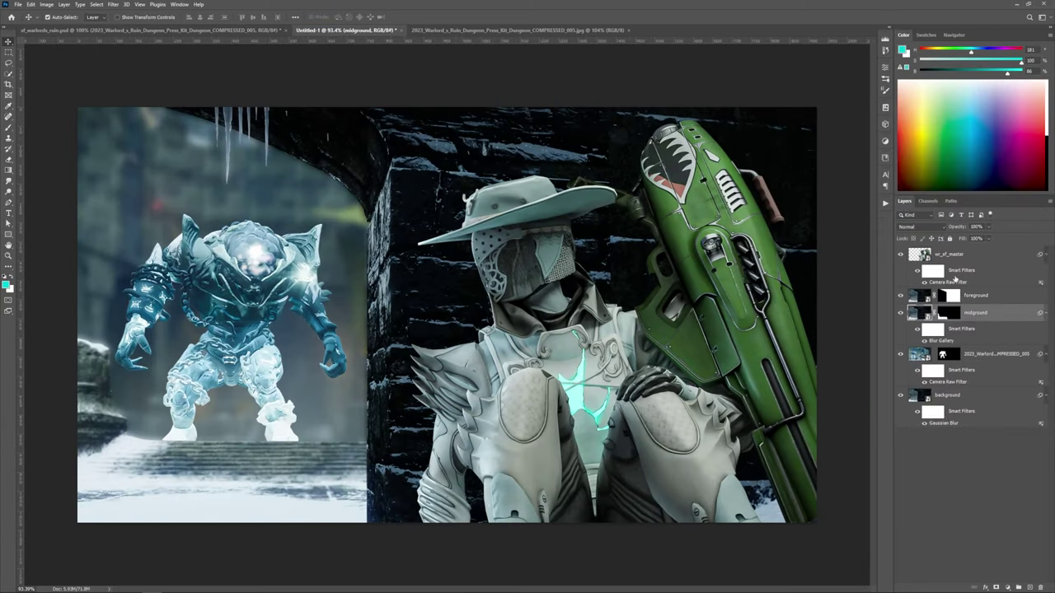
# Step: Make the foreground layer active and inspect the detail of the dark brick wall around the character
pyautogui.hotkey('ctrl', '0')
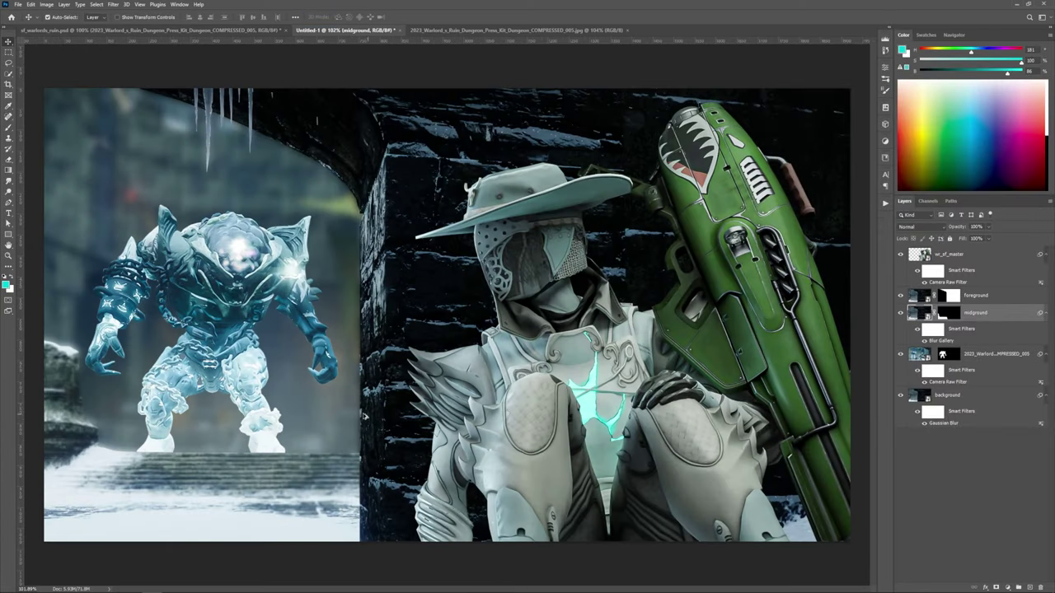
pyautogui.hotkey('alt', ']')
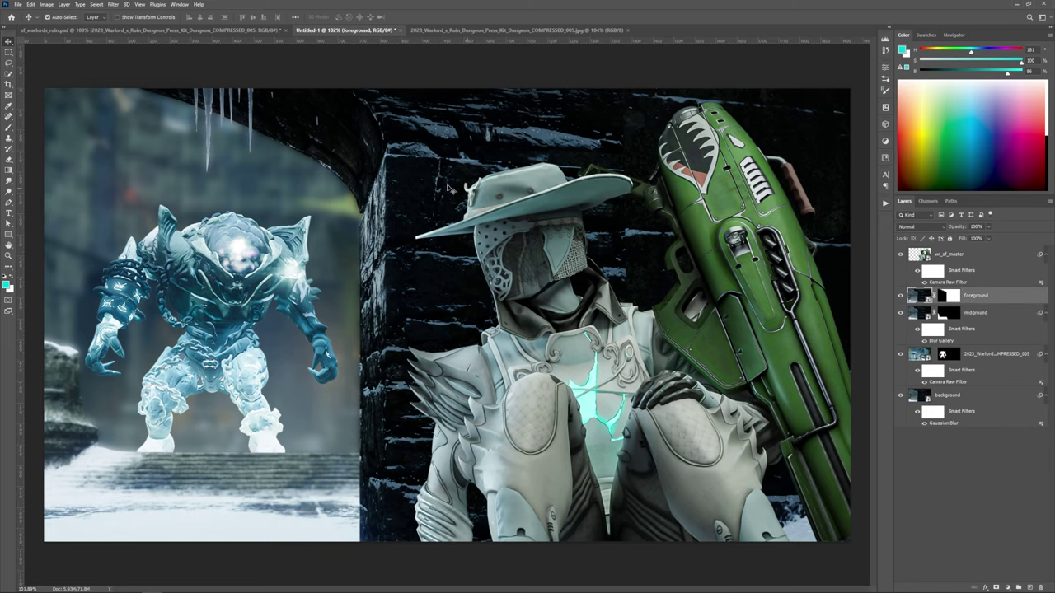
pyautogui.scroll(-3, 434, 224)
pyautogui.scroll(6, 437, 248)
pyautogui.scroll(-7, 520, 292)
pyautogui.scroll(-2, 520, 290)
pyautogui.scroll(8, 465, 284)
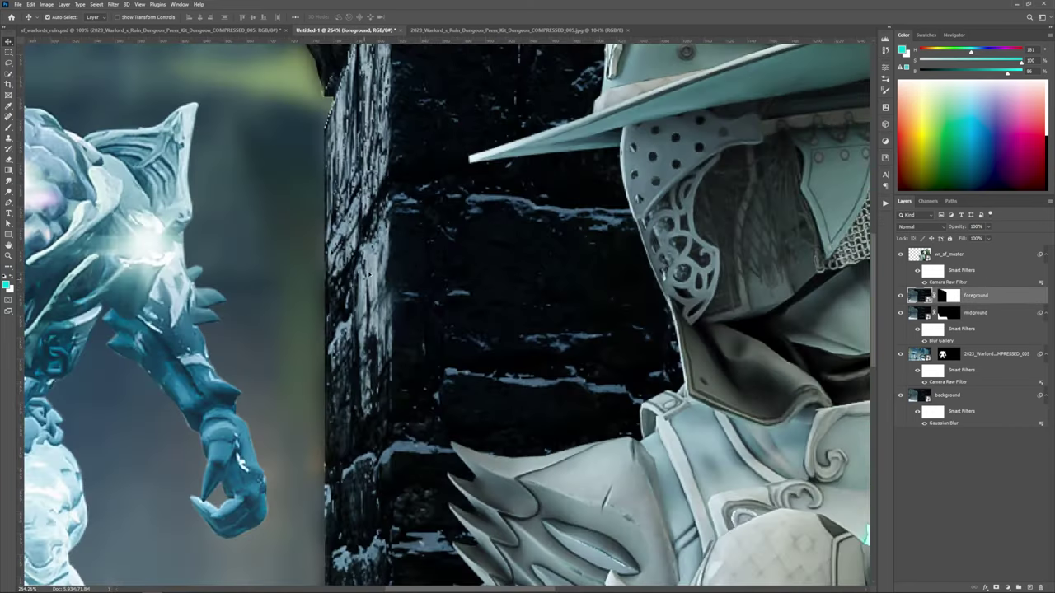
pyautogui.scroll(-5, 369, 274)
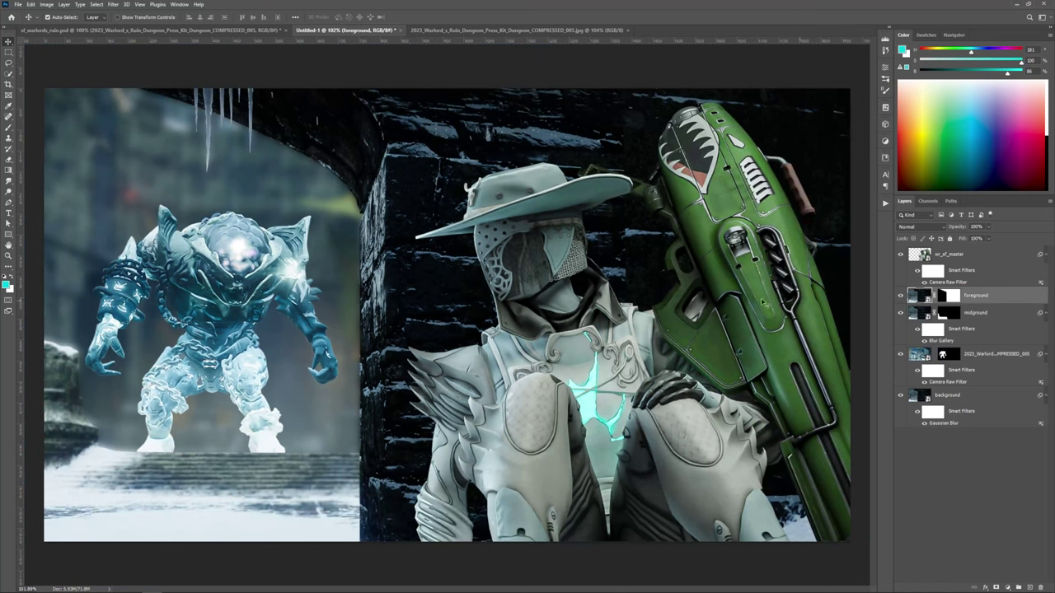
pyautogui.scroll(6, 418, 160)
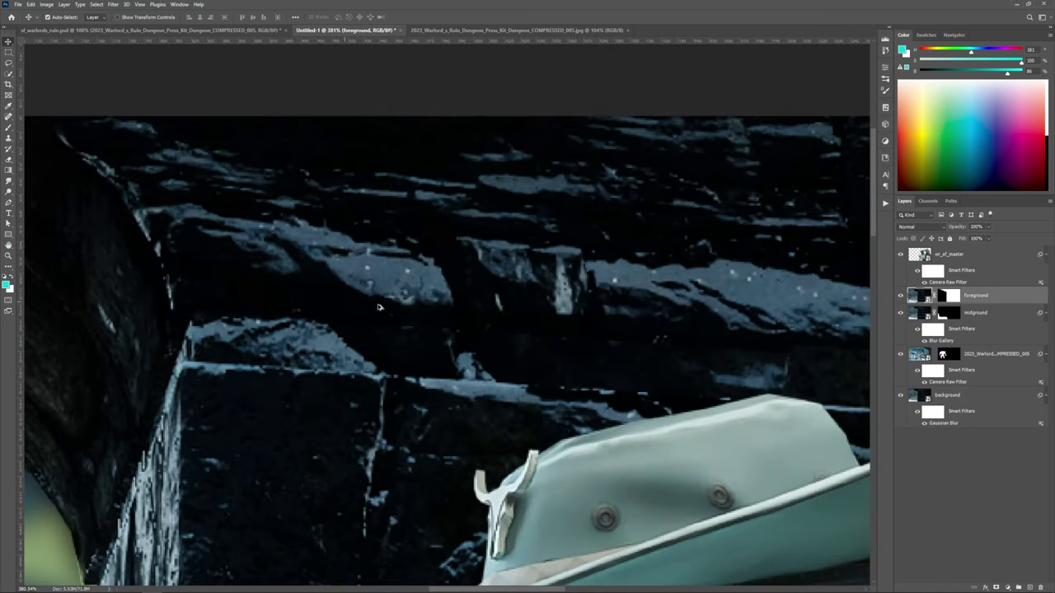
pyautogui.scroll(-6, 378, 307)
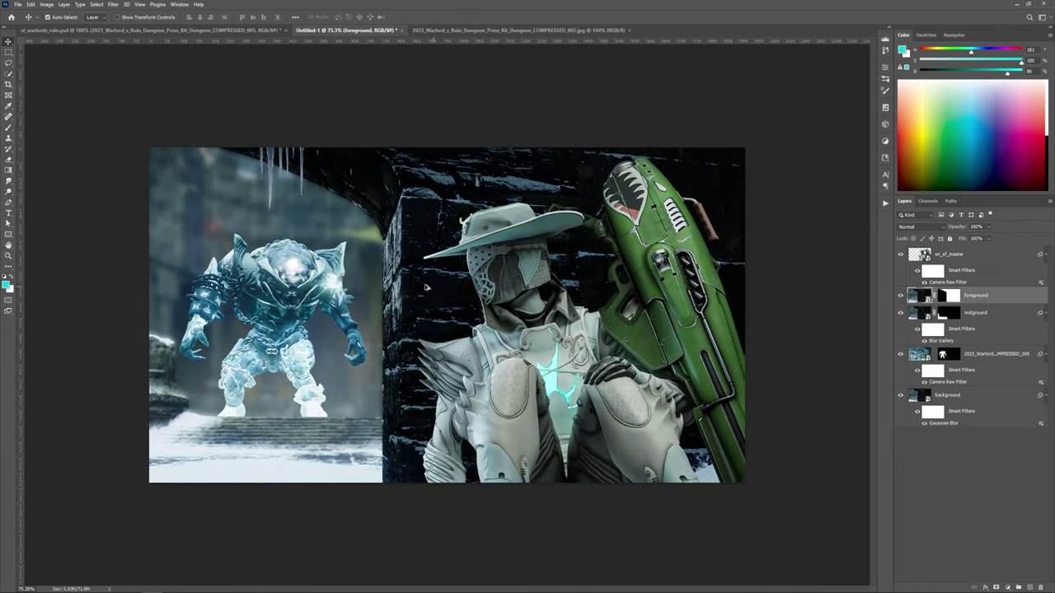
pyautogui.scroll(2, 426, 286)
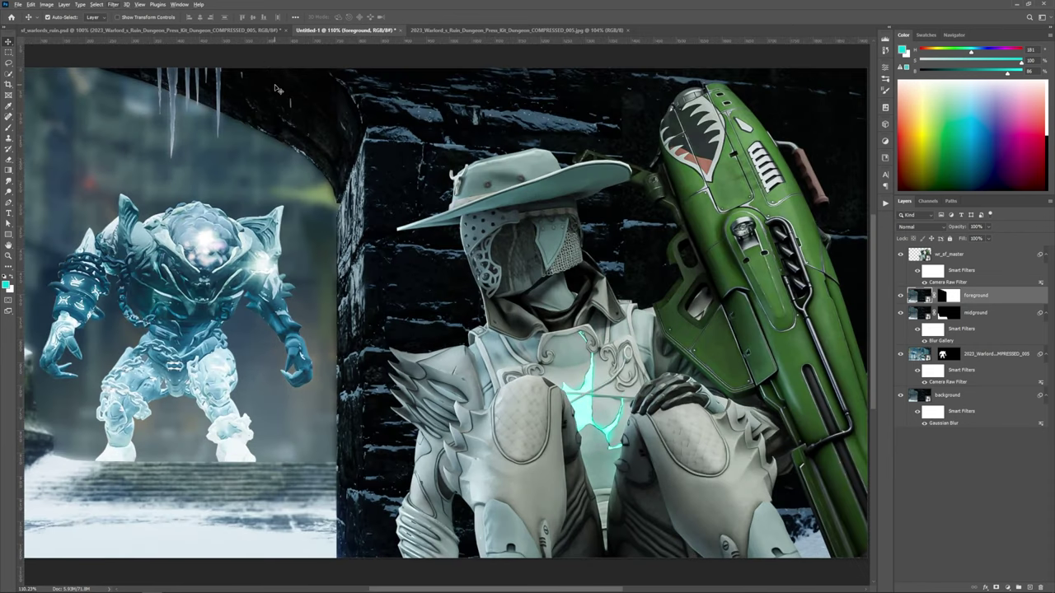
# Step: Apply a Dust & Scratches filter to the foreground layer with a radius of 2 pixels and a threshold of 8, comparing the preview
pyautogui.click(115, 4)
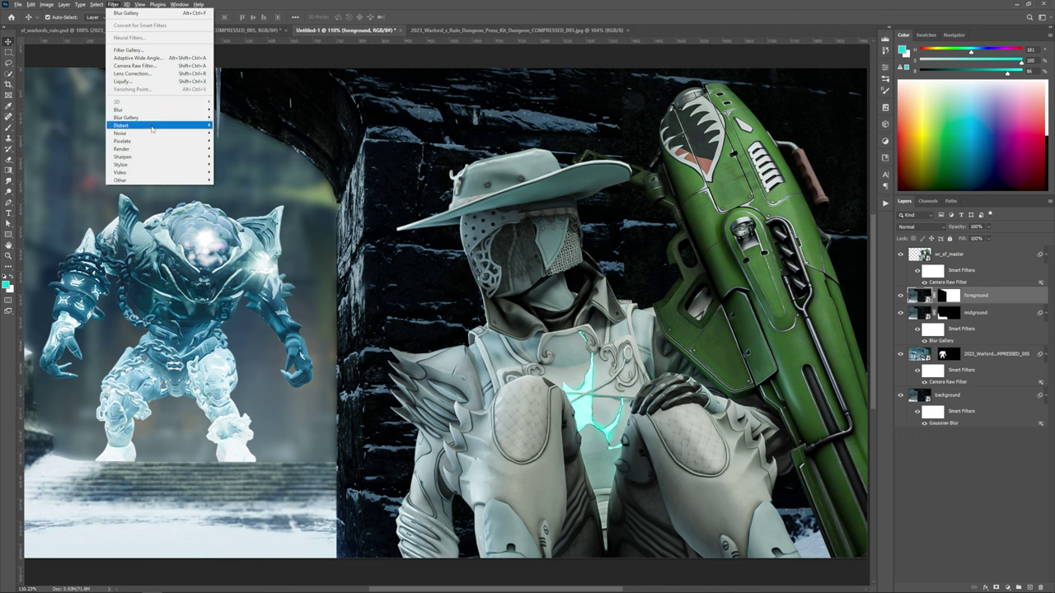
pyautogui.moveTo(161, 134)
pyautogui.click(239, 148)
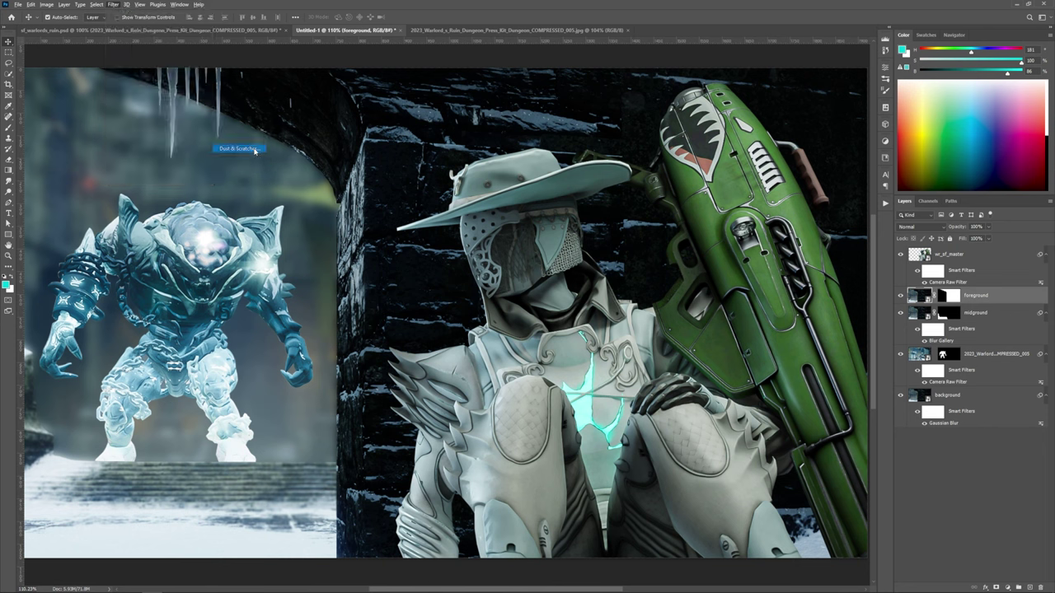
pyautogui.moveTo(515, 137); pyautogui.dragTo(163, 199)
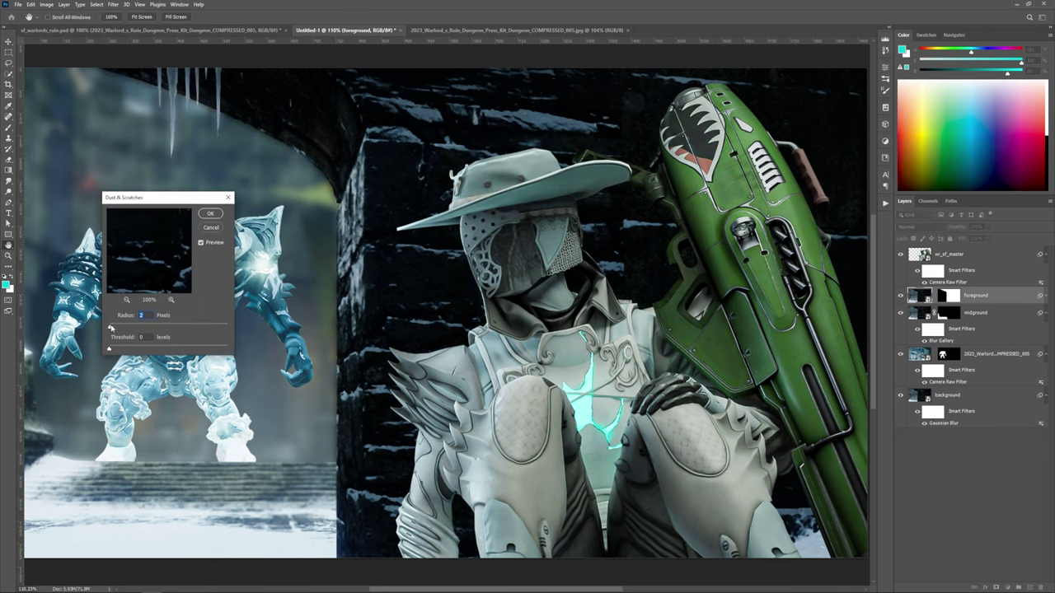
pyautogui.moveTo(111, 328); pyautogui.dragTo(111, 328)
pyautogui.moveTo(144, 348)
pyautogui.mouseDown()
pyautogui.moveTo(157, 348)
pyautogui.moveTo(141, 347)
pyautogui.mouseUp()
pyautogui.moveTo(130, 349); pyautogui.dragTo(113, 348)
pyautogui.click(201, 243)
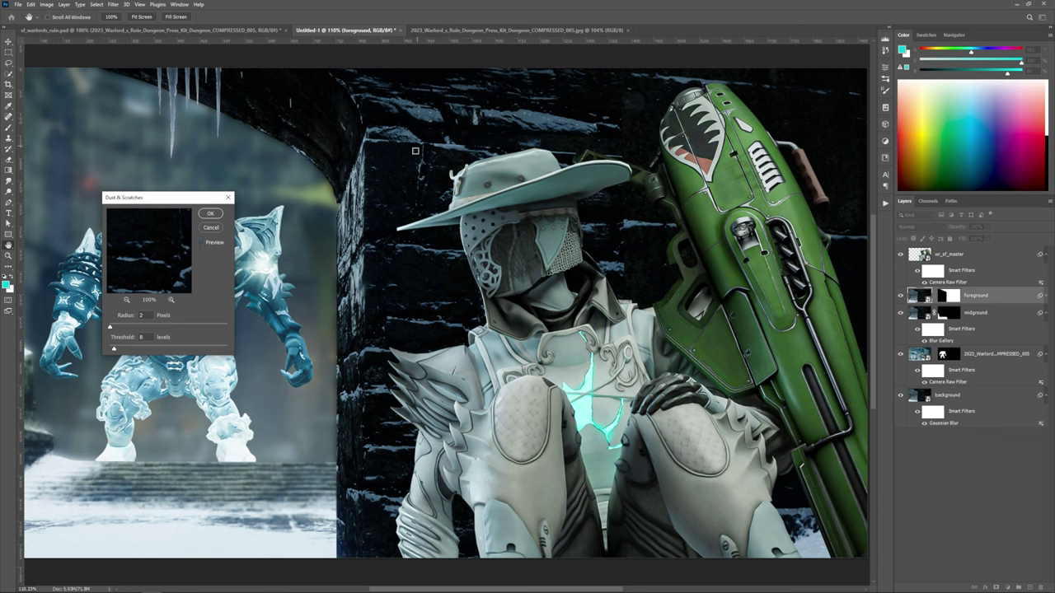
pyautogui.click(202, 243)
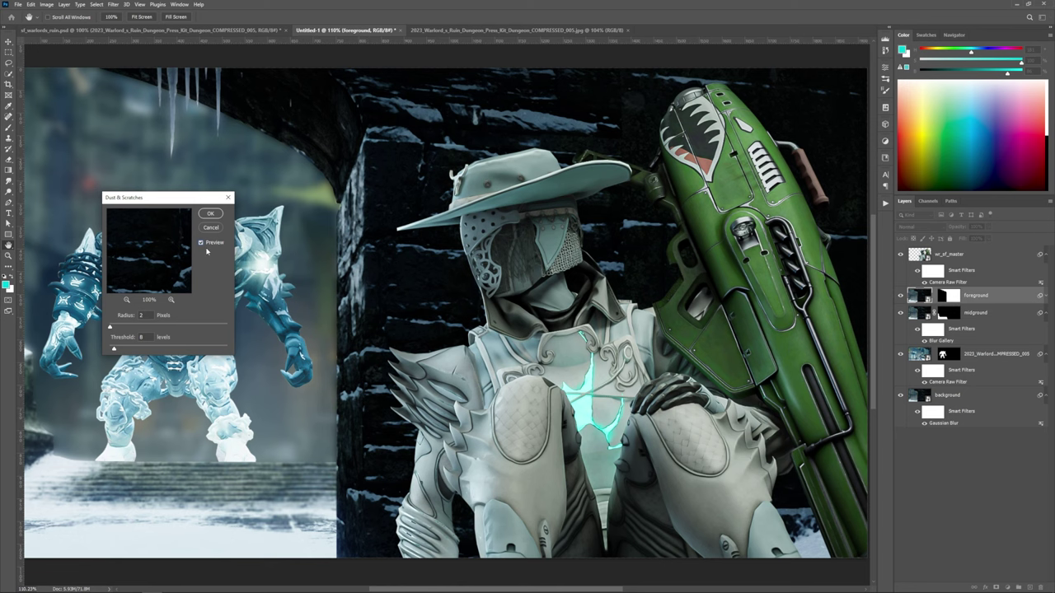
pyautogui.click(211, 213)
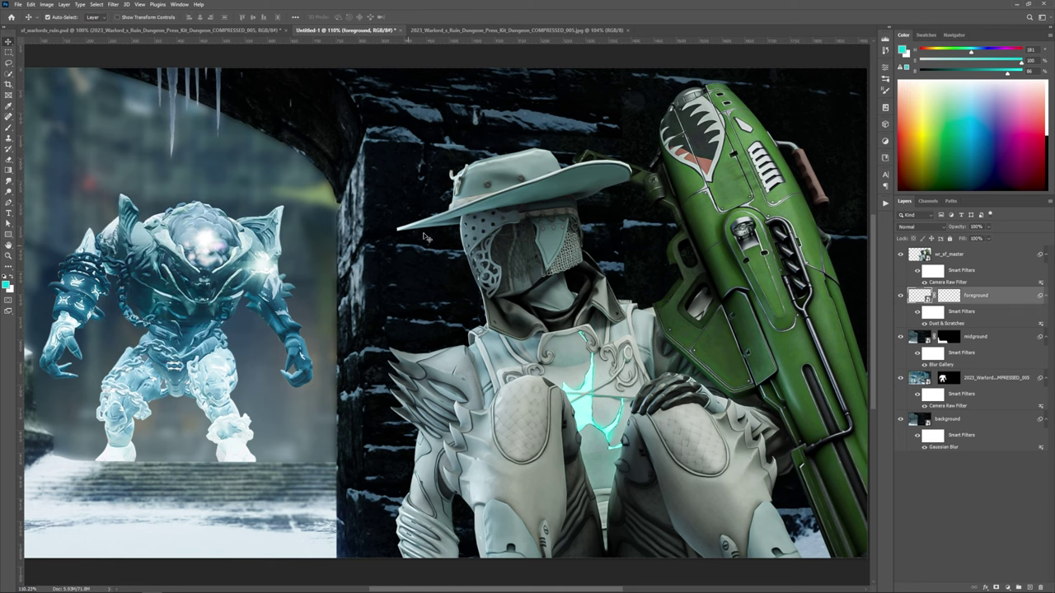
# Step: Add a new layer above the foreground layer and choose the Soft Round brush from the General Brushes
pyautogui.scroll(-7, 457, 195)
pyautogui.scroll(-5, 478, 270)
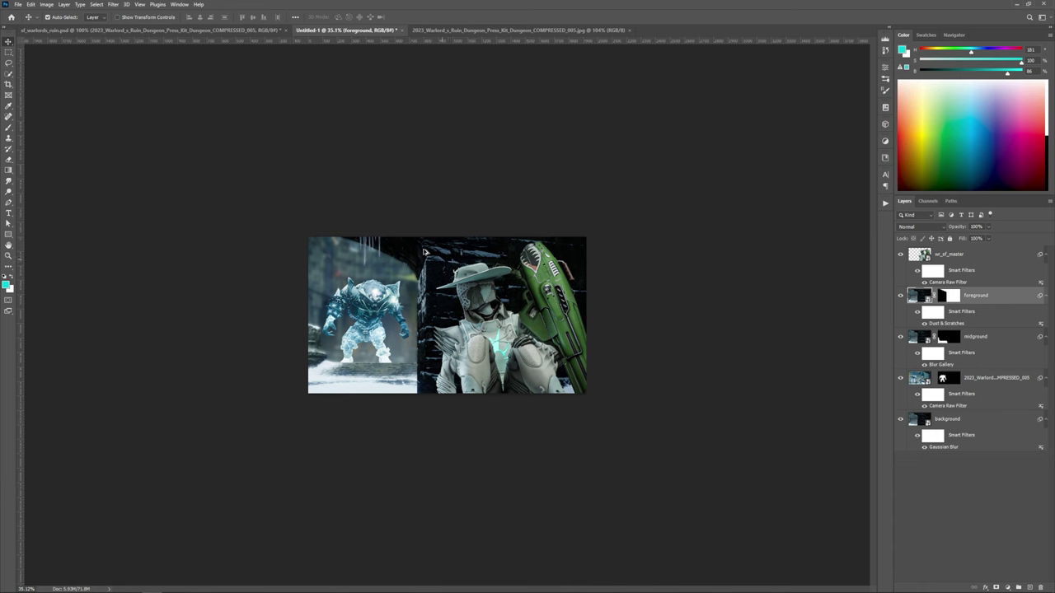
pyautogui.scroll(7, 415, 377)
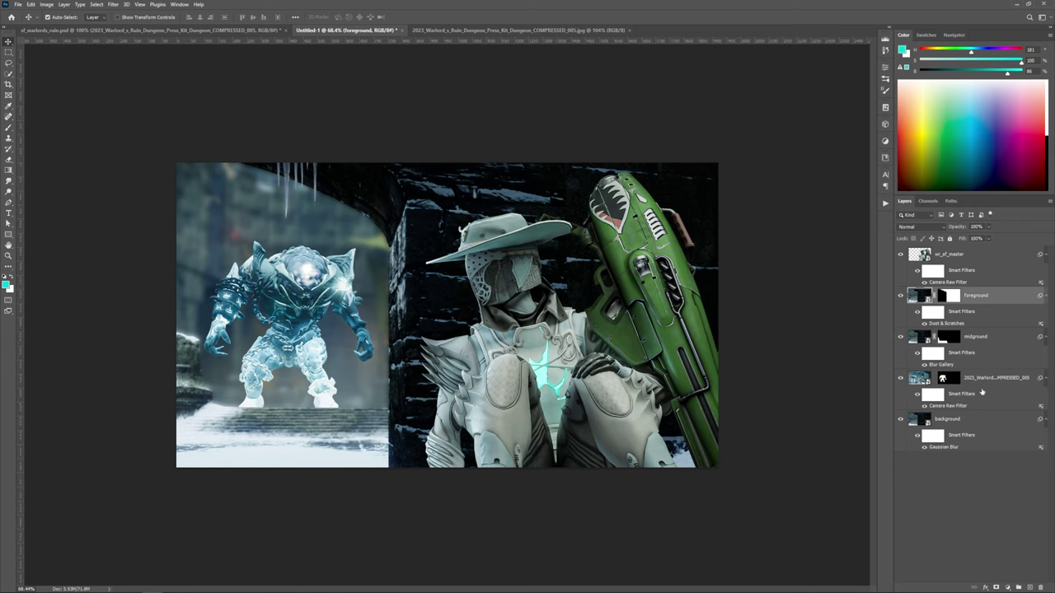
pyautogui.hotkey('ctrl', 'shift', 'alt', 'n')
pyautogui.press('b')
pyautogui.rightClick(579, 269)
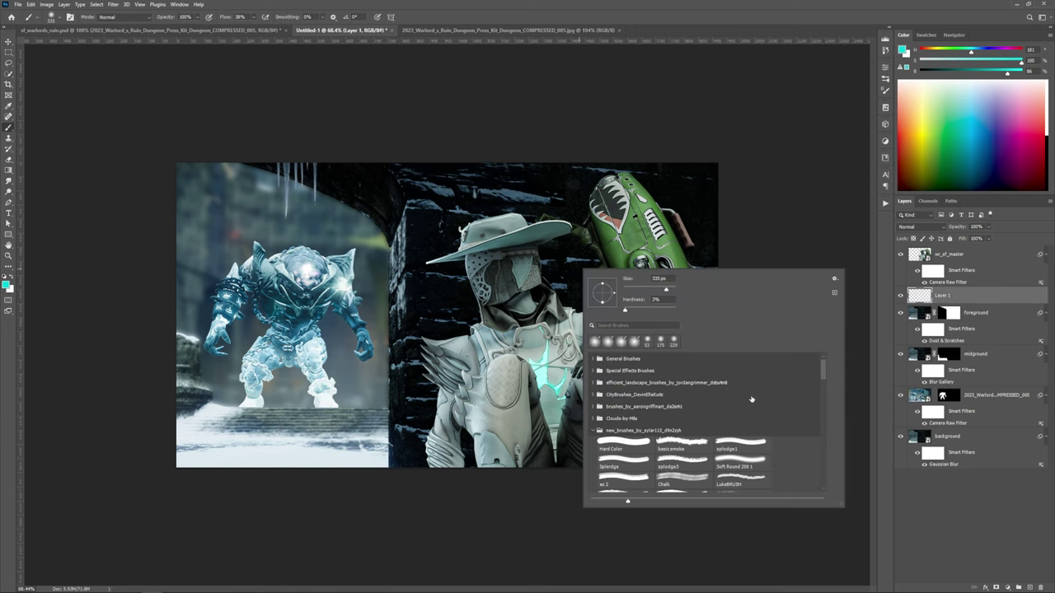
pyautogui.click(595, 359)
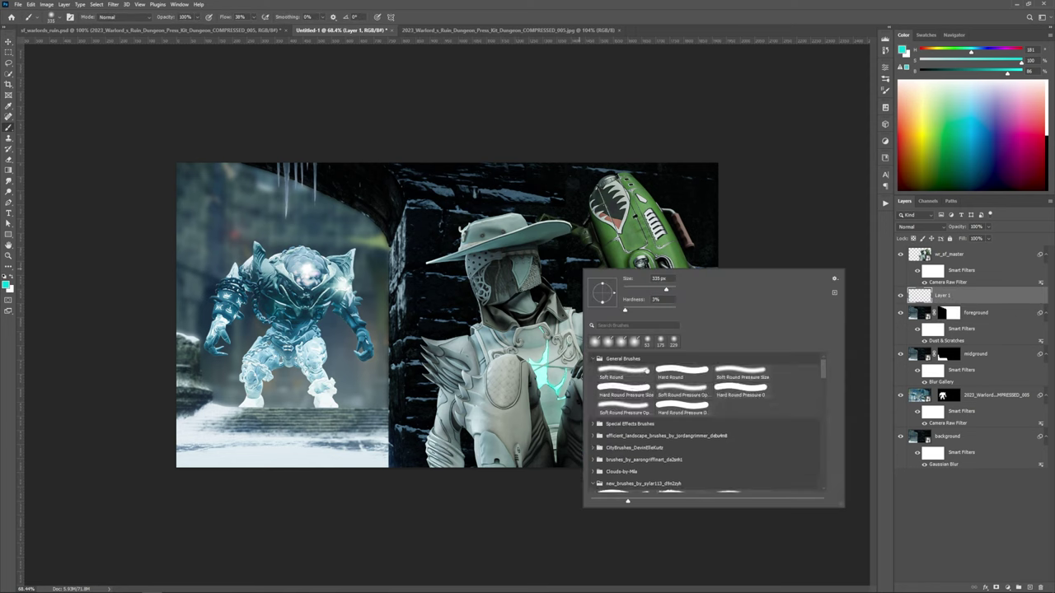
pyautogui.click(620, 380)
pyautogui.click(562, 38)
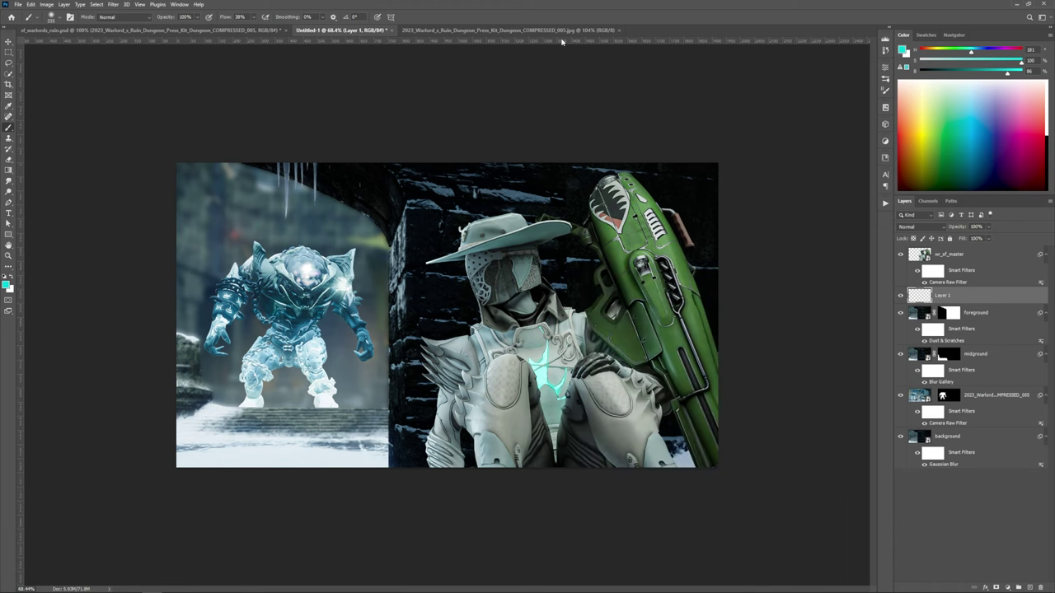
# Step: Sample a near-black wall colour, enlarge the brush and paint over the bricks and snow behind the character and launcher to darken them
pyautogui.keyDown('alt'); pyautogui.moveTo(541, 178); pyautogui.dragTo(554, 178); pyautogui.keyUp('alt')
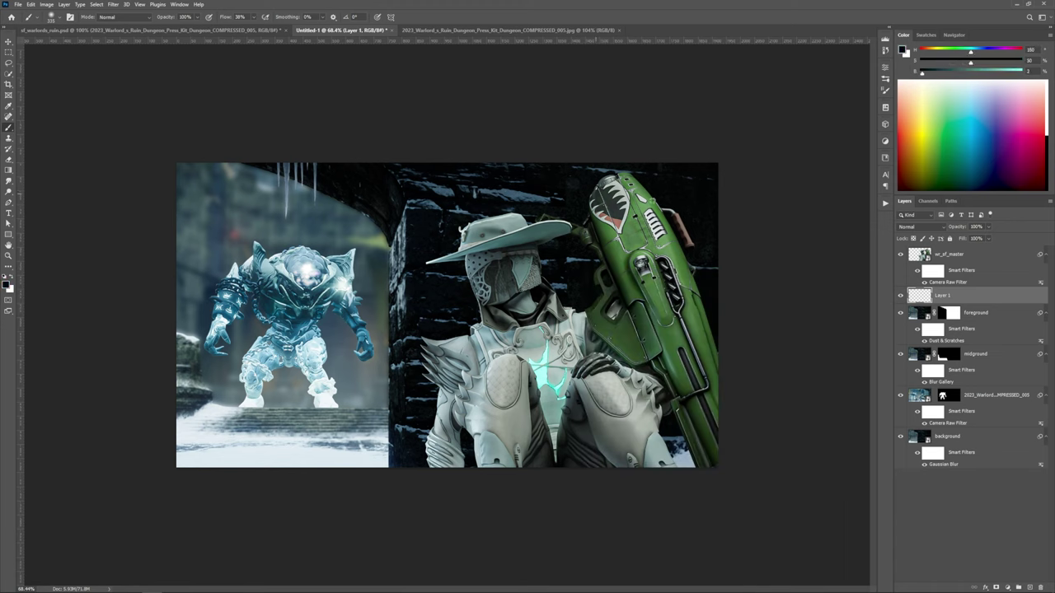
pyautogui.moveTo(491, 274)
pyautogui.keyDown('alt'); pyautogui.mouseDown()
pyautogui.moveTo(628, 270)
pyautogui.moveTo(431, 267)
pyautogui.moveTo(460, 153)
pyautogui.moveTo(449, 96)
pyautogui.moveTo(473, 355)
pyautogui.moveTo(475, 243)
pyautogui.moveTo(469, 129)
pyautogui.moveTo(473, 365)
pyautogui.moveTo(452, 490)
pyautogui.moveTo(485, 184)
pyautogui.moveTo(483, 242)
pyautogui.moveTo(470, 176)
pyautogui.mouseUp(); pyautogui.keyUp('alt')
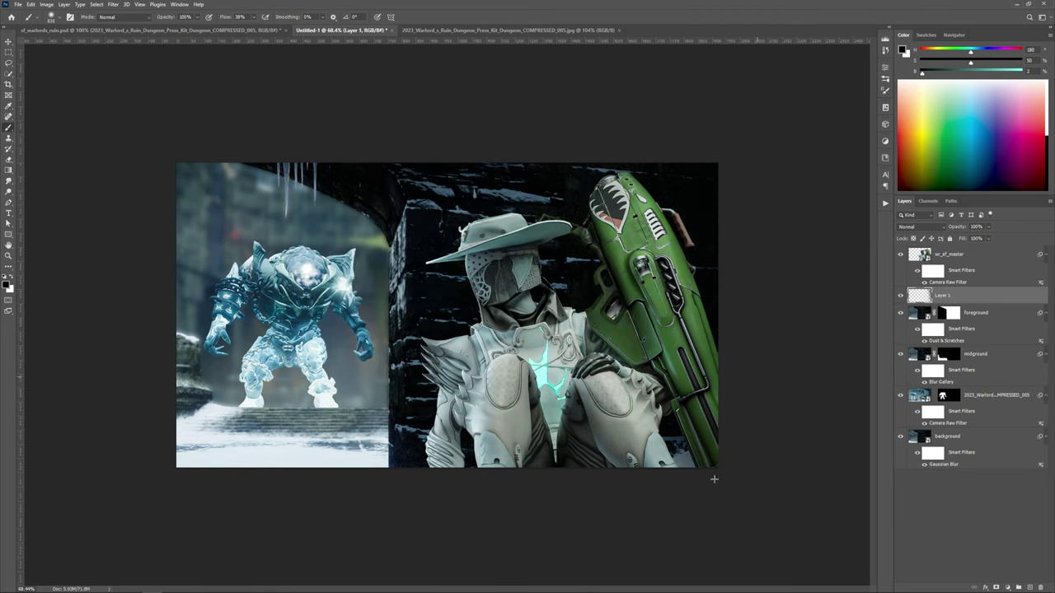
pyautogui.moveTo(615, 362); pyautogui.dragTo(531, 356)
pyautogui.moveTo(584, 333); pyautogui.dragTo(562, 318)
pyautogui.moveTo(527, 279); pyautogui.dragTo(520, 275)
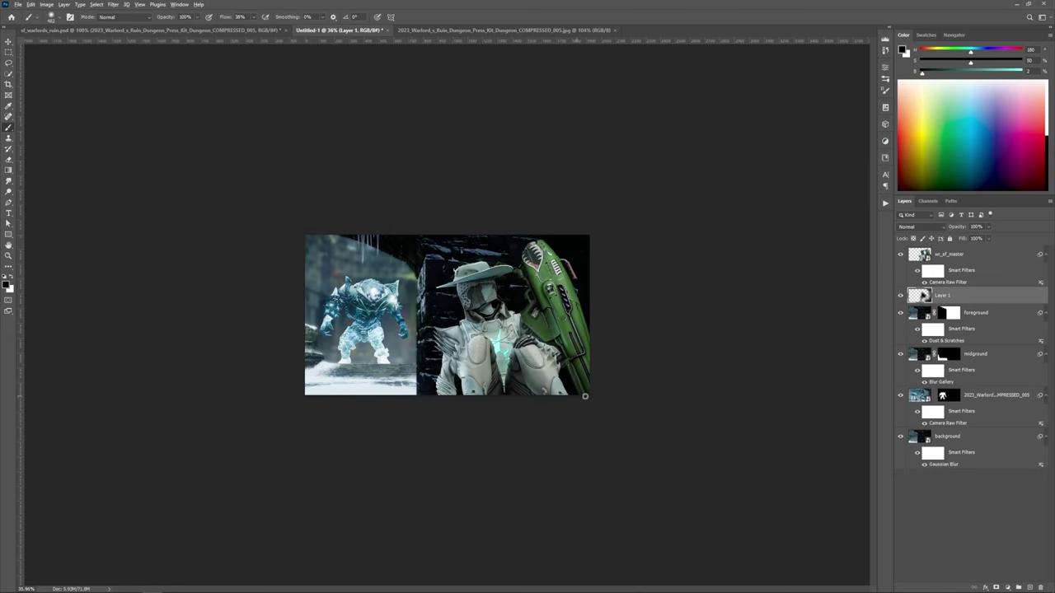
pyautogui.hotkey('ctrl', '-')
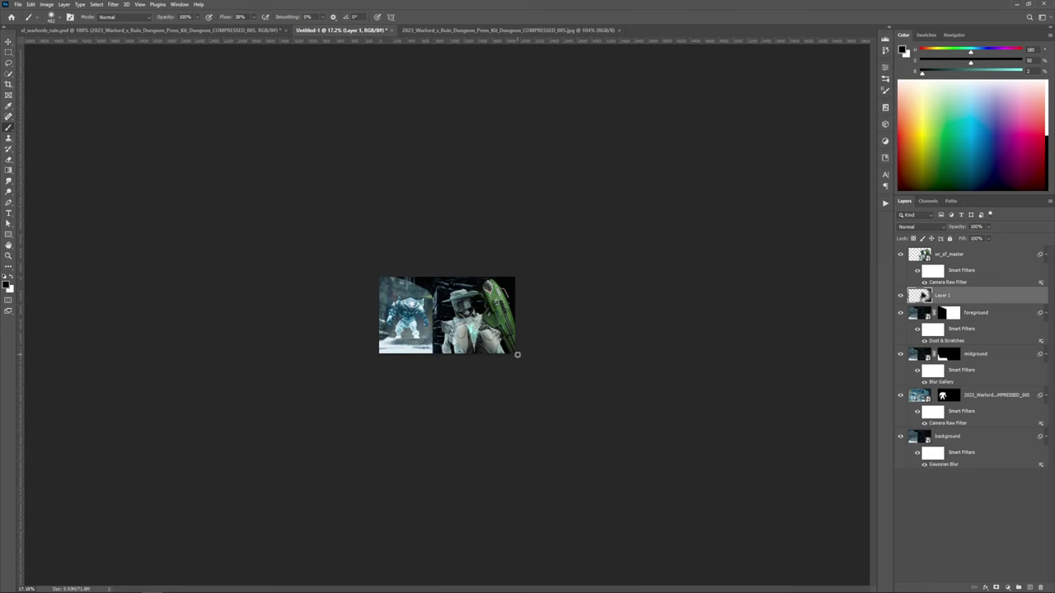
pyautogui.hotkey('ctrl', '+')
pyautogui.hotkey('ctrl', '+')
pyautogui.hotkey('ctrl', '+')
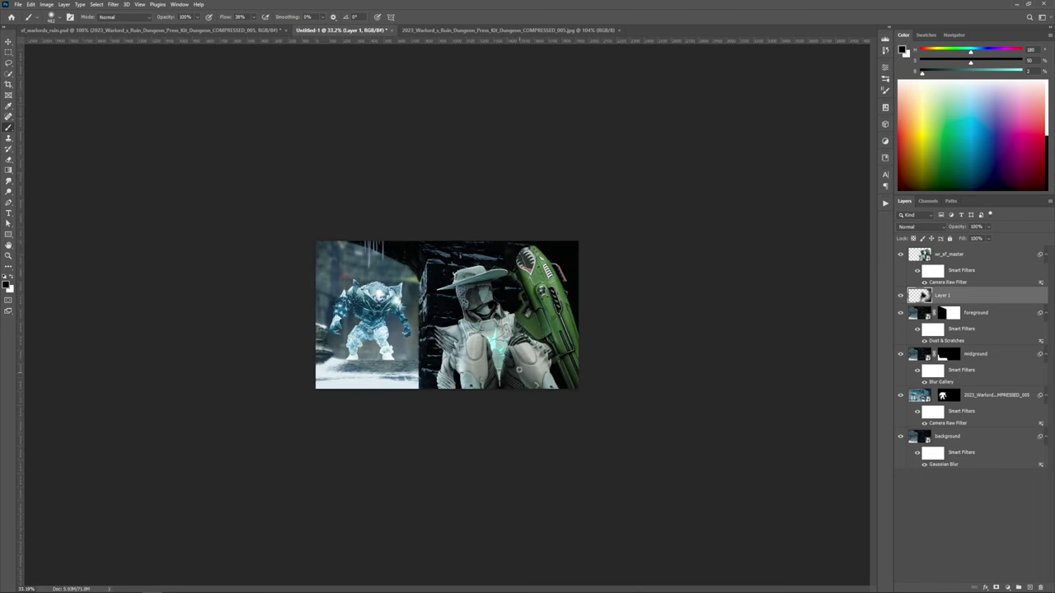
# Step: Apply Camera Raw to the background layer with Exposure -0.20, Contrast +17, Texture +5, Clarity +10, Vibrance +22 and Saturation +1
pyautogui.press('v')
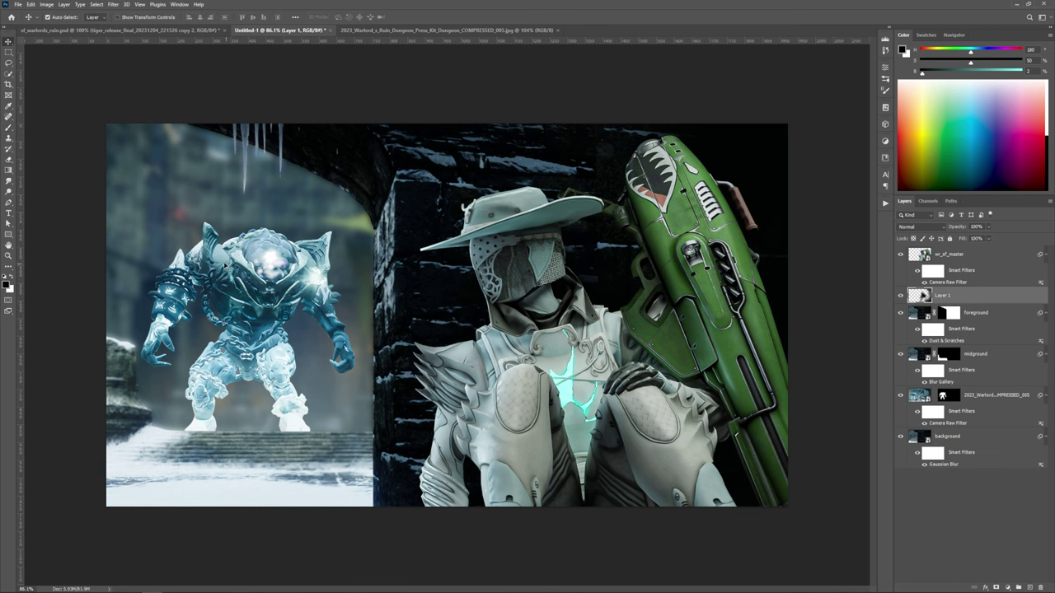
pyautogui.click(956, 439)
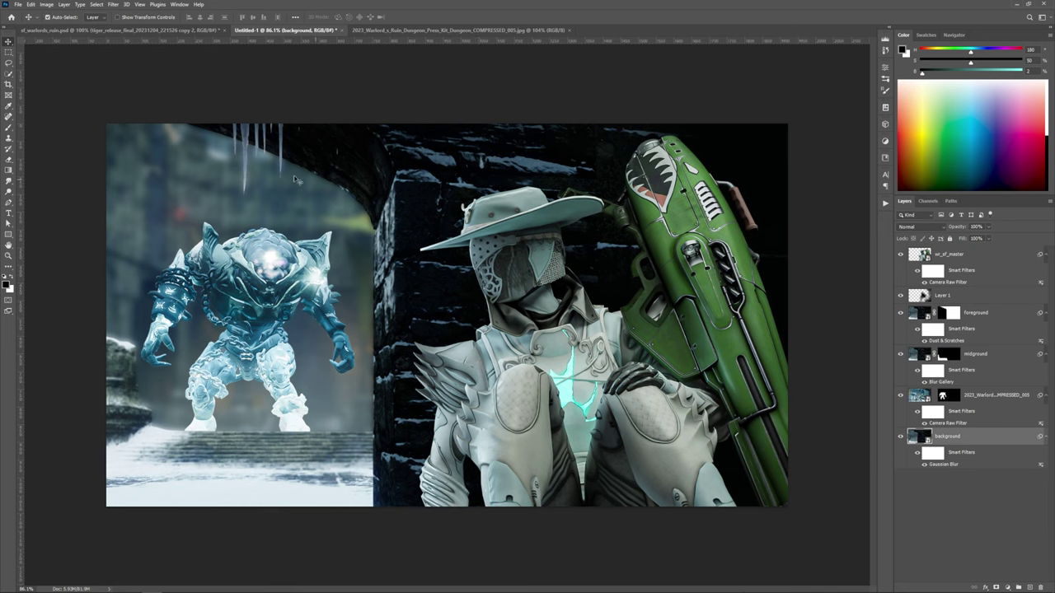
pyautogui.hotkey('ctrl', 'shift', 'a')
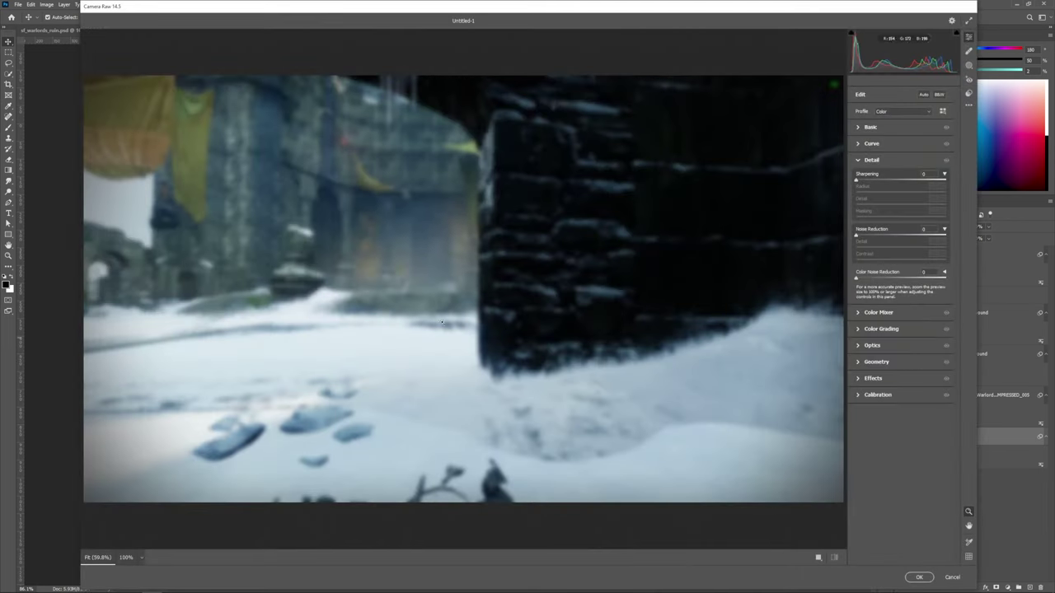
pyautogui.click(871, 127)
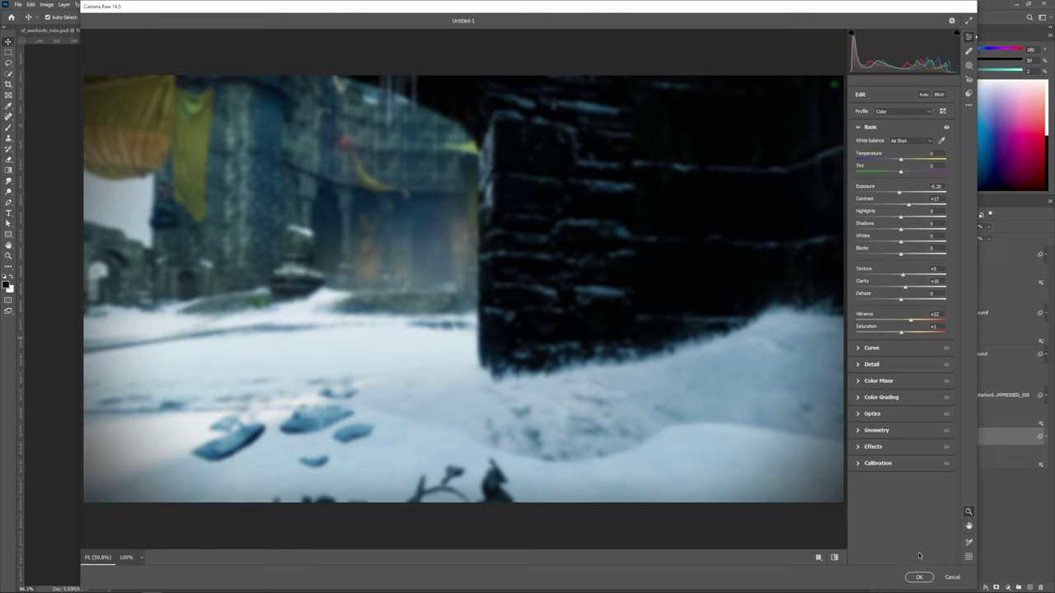
pyautogui.click(920, 576)
# Step: Copy the background's Camera Raw filter to the midground and foreground layers, and open Camera Raw for the foreground layer
pyautogui.moveTo(957, 466); pyautogui.dragTo(956, 341)
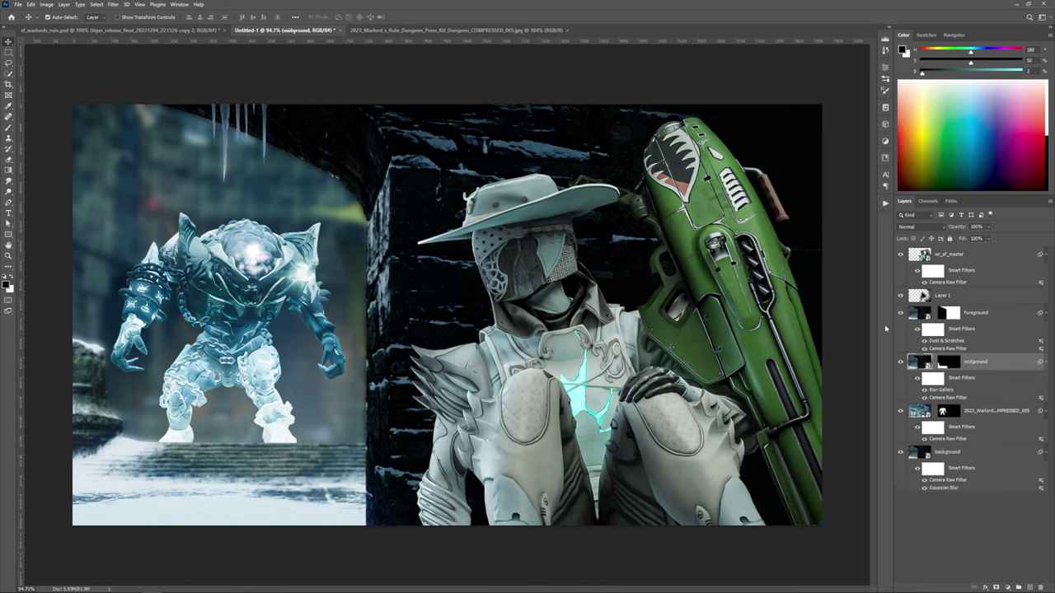
pyautogui.hotkey('alt', ']')
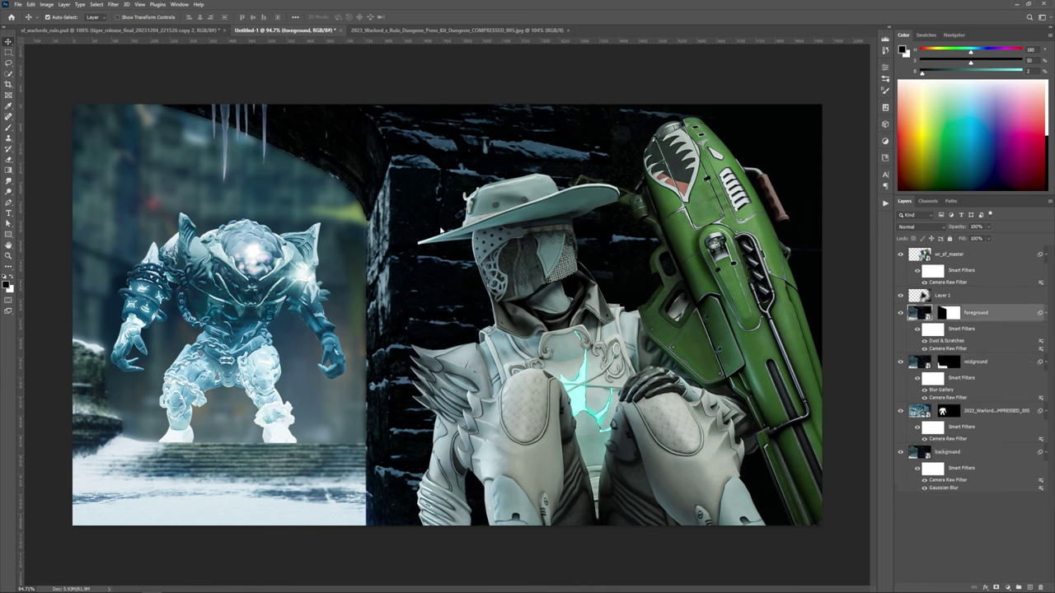
pyautogui.hotkey('ctrl', 'shift', 'a')
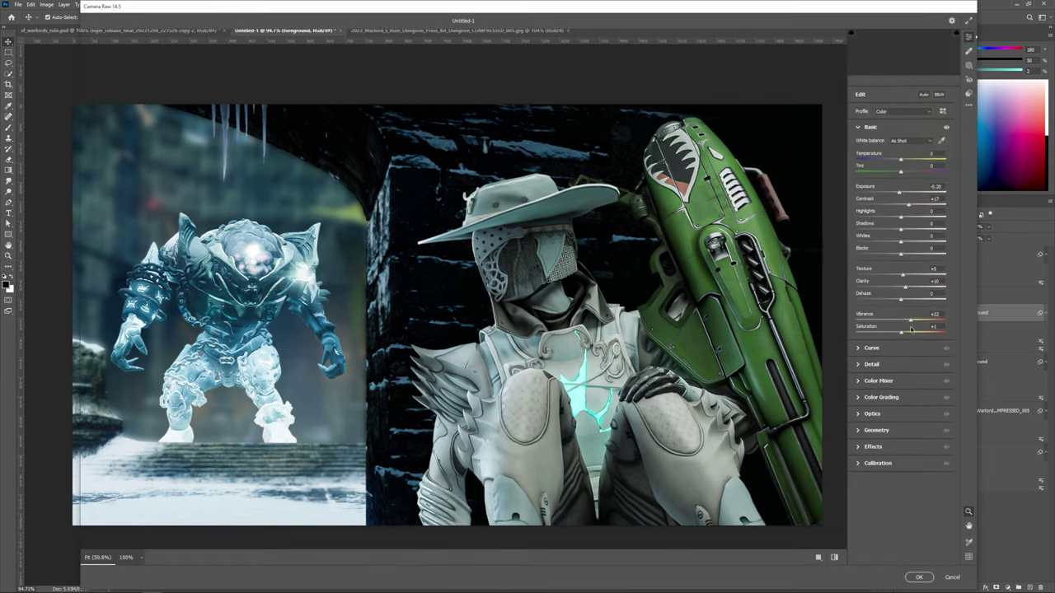
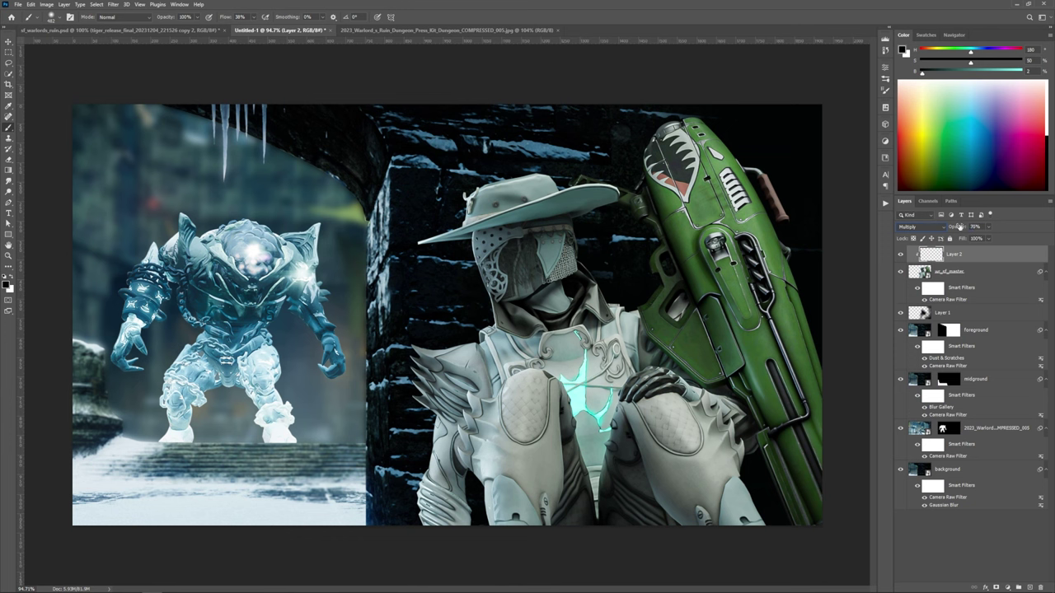
# Step: On a Multiply layer clipped to the armoured character, sample a dark tone and paint shadows between and below the legs
pyautogui.press('Return')
pyautogui.keyDown('alt'); pyautogui.click(631, 469); pyautogui.keyUp('alt')
pyautogui.moveTo(601, 394)
pyautogui.mouseDown()
pyautogui.moveTo(508, 410)
pyautogui.moveTo(534, 414)
pyautogui.mouseUp()
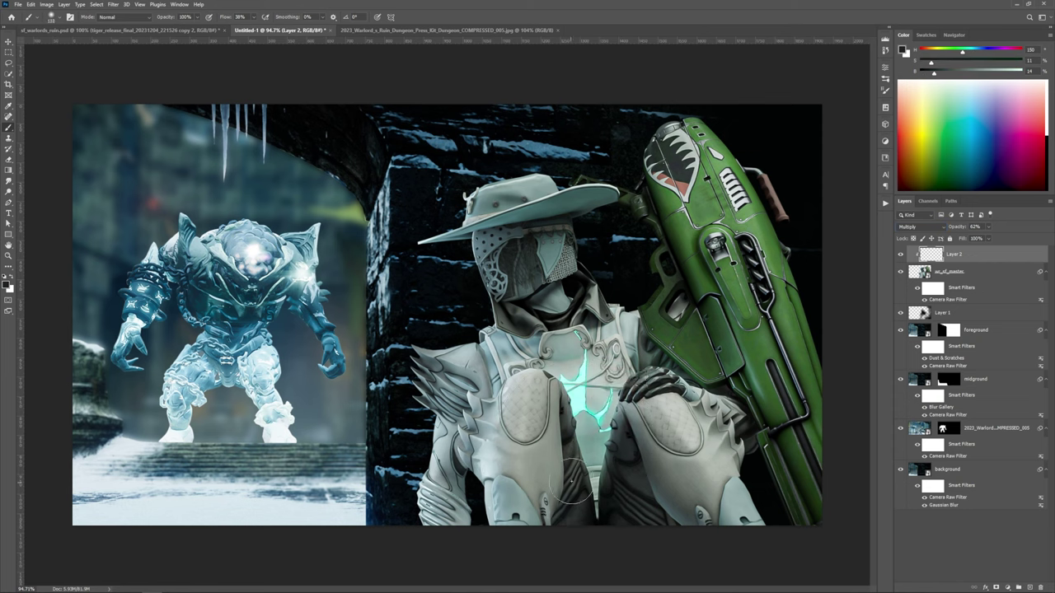
pyautogui.moveTo(573, 483)
pyautogui.mouseDown()
pyautogui.moveTo(565, 522)
pyautogui.moveTo(617, 509)
pyautogui.mouseUp()
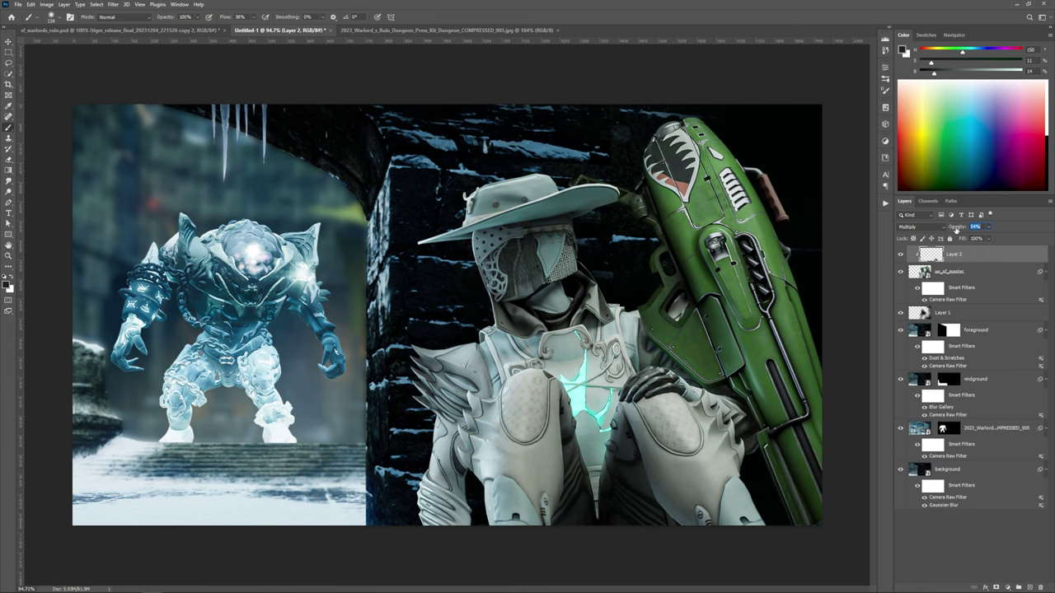
# Step: Enlarge the brush to about 273 px and paint soft shadows over the hat brim and the green launcher
pyautogui.rightClick(564, 296)
pyautogui.moveTo(611, 307); pyautogui.dragTo(620, 307)
pyautogui.click(612, 284)
pyautogui.moveTo(671, 181); pyautogui.dragTo(606, 185)
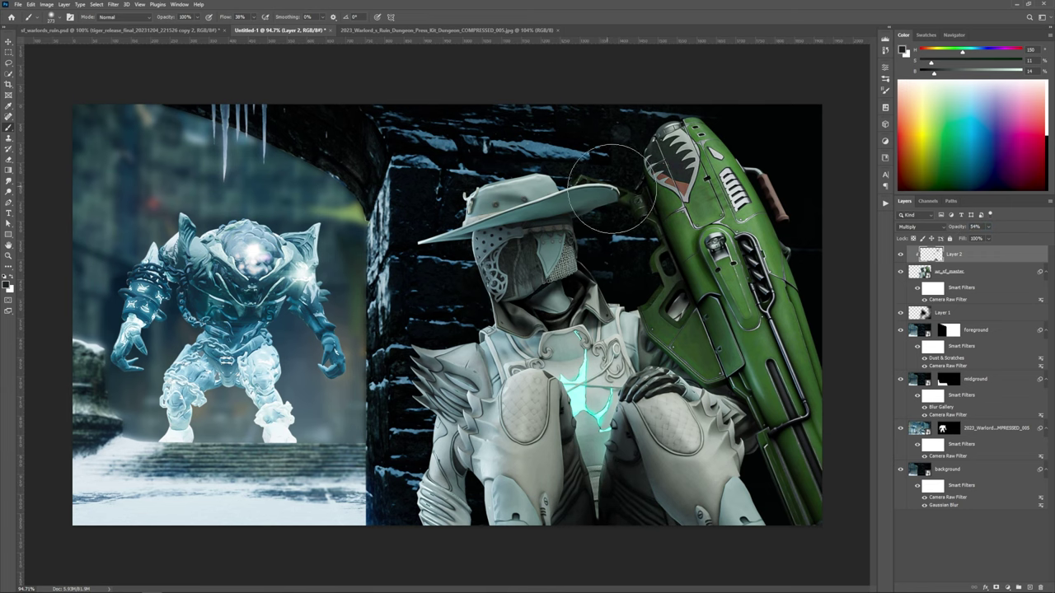
# Step: Add another clipped layer above the shadow layer and set it to Screen blending at 75% opacity
pyautogui.hotkey('ctrl', '+')
pyautogui.click(1029, 586)
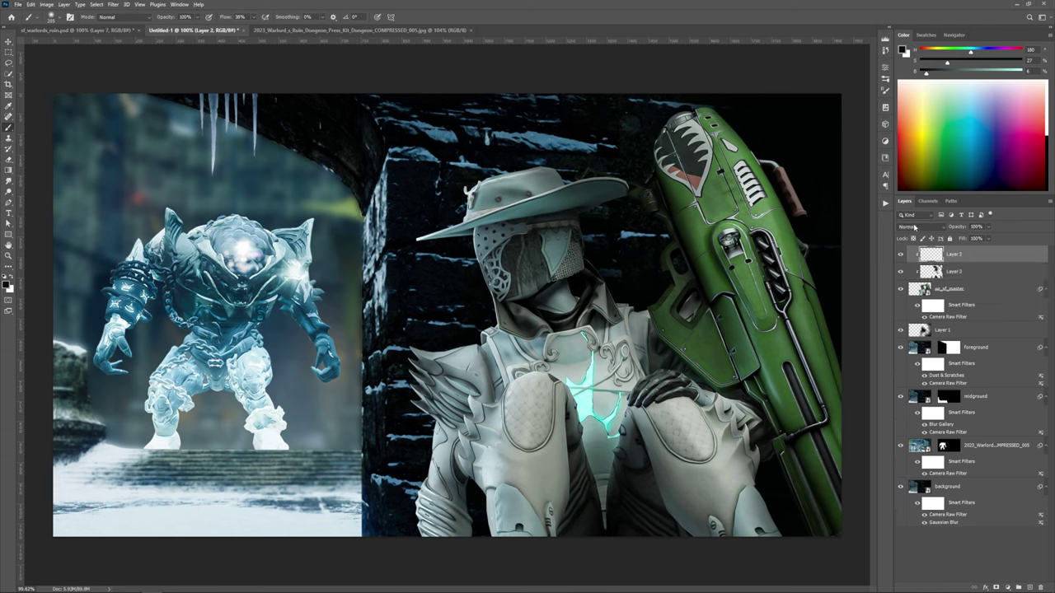
pyautogui.click(914, 228)
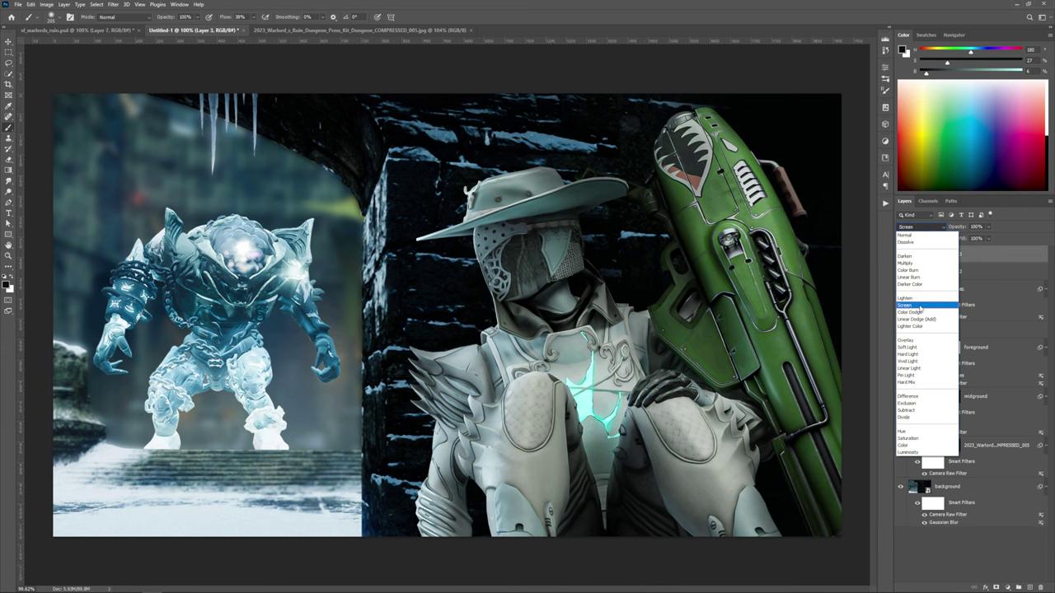
pyautogui.click(920, 307)
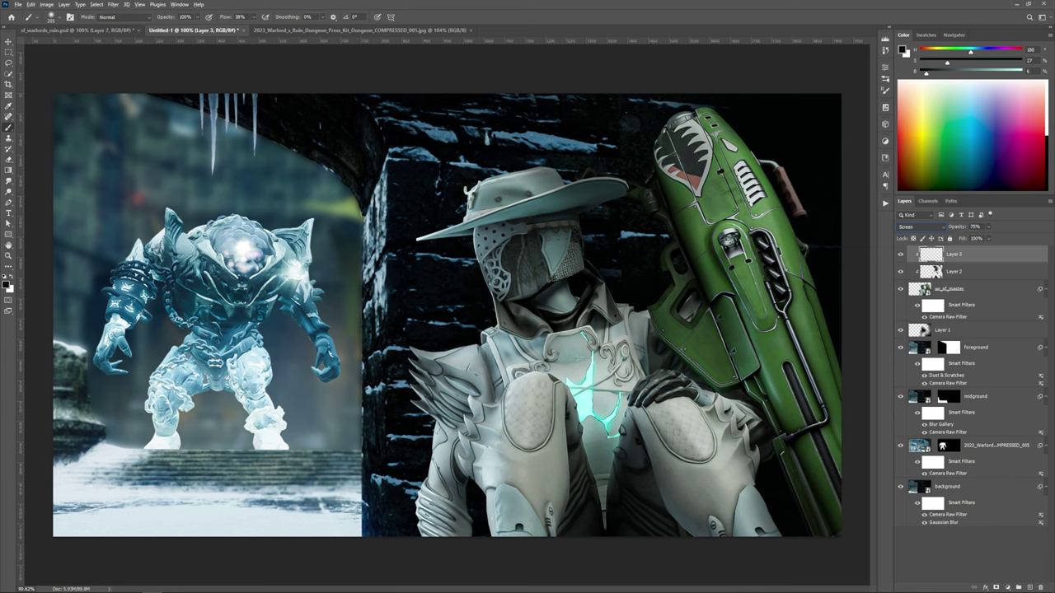
# Step: Sample a pale armour colour, adjust the brush size and paint highlights along the character's side facing the icy creature
pyautogui.keyDown('alt'); pyautogui.click(465, 363); pyautogui.keyUp('alt')
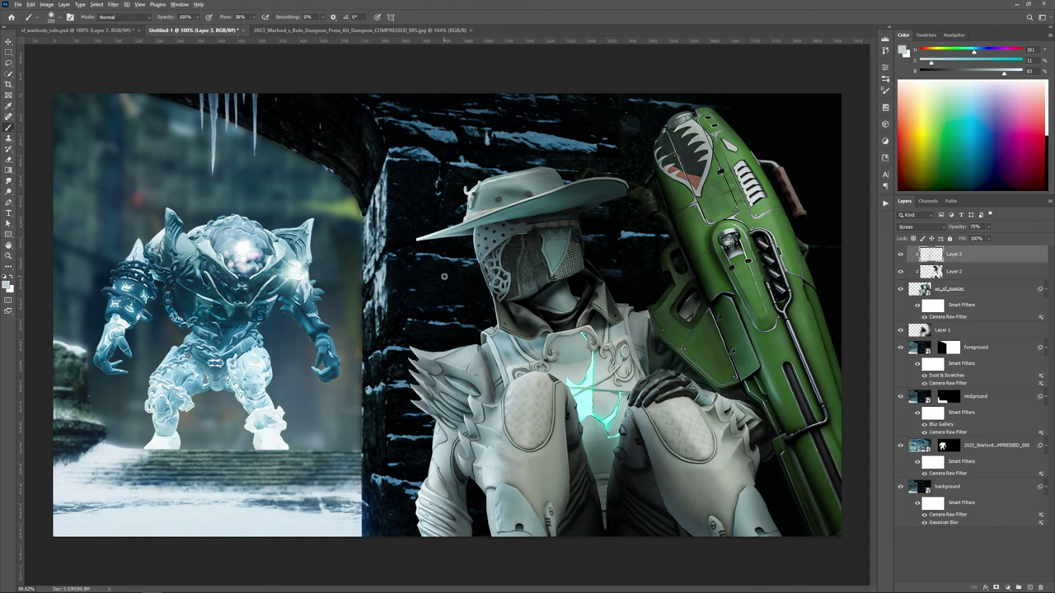
pyautogui.moveTo(444, 276); pyautogui.dragTo(452, 276)
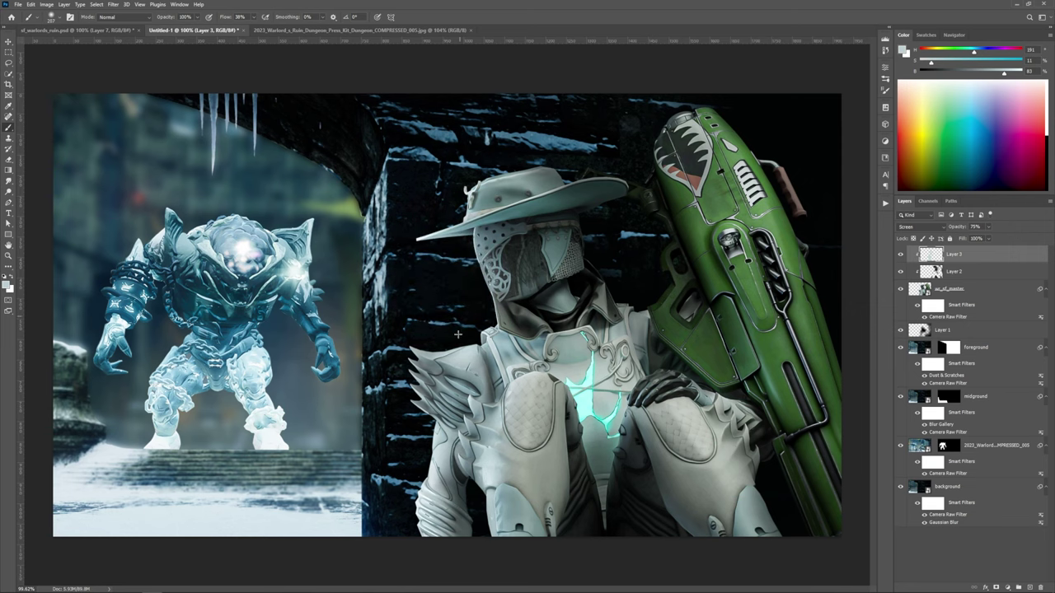
pyautogui.moveTo(491, 426); pyautogui.dragTo(461, 425)
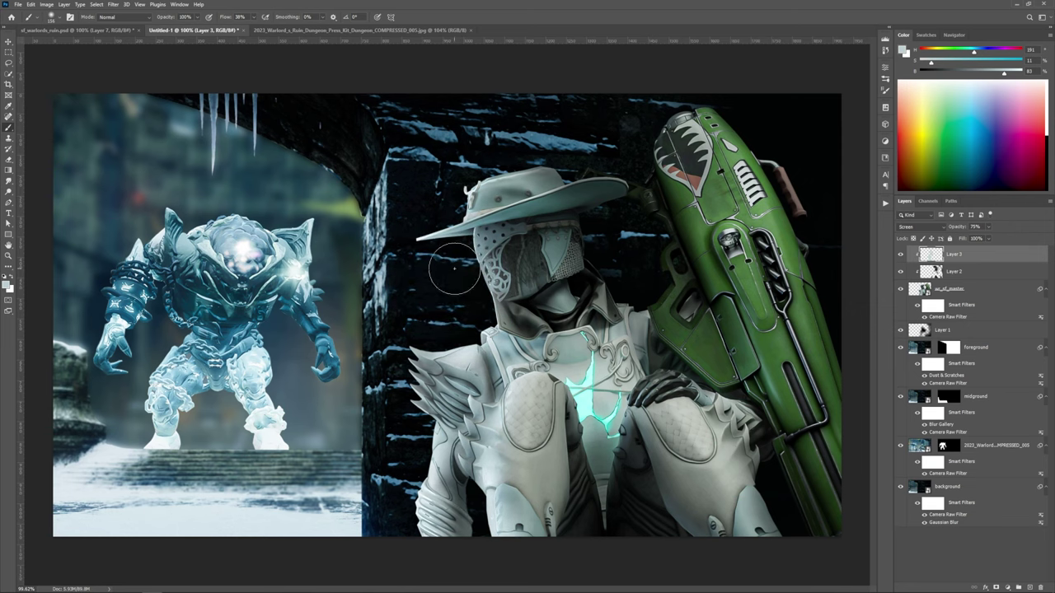
pyautogui.moveTo(486, 301); pyautogui.dragTo(839, 294)
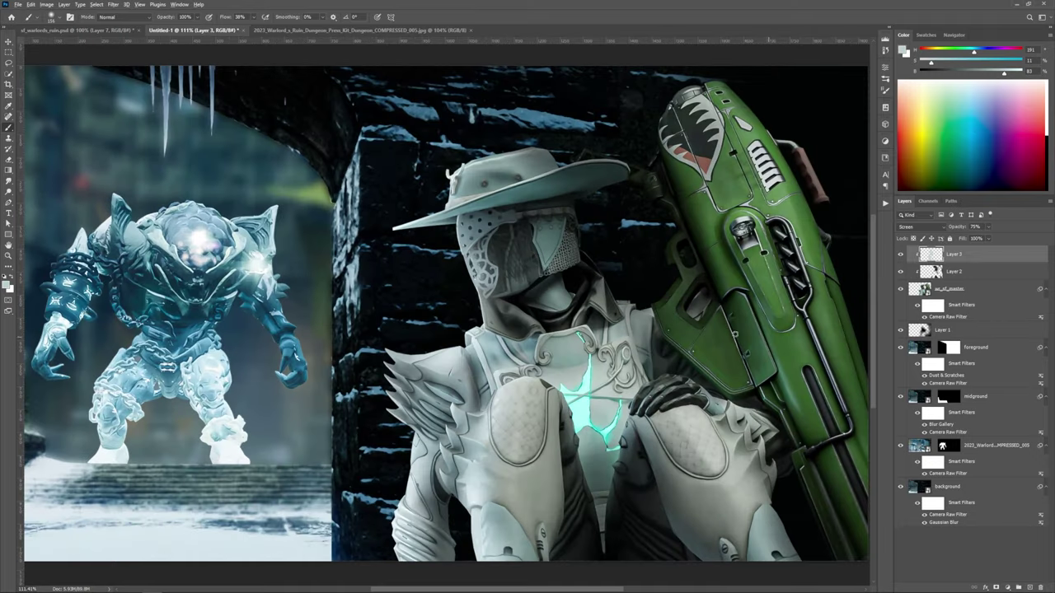
# Step: Add another layer at the top, clip it to the armoured character and set its blending to Color Dodge
pyautogui.scroll(-2, 504, 320)
pyautogui.click(1027, 584)
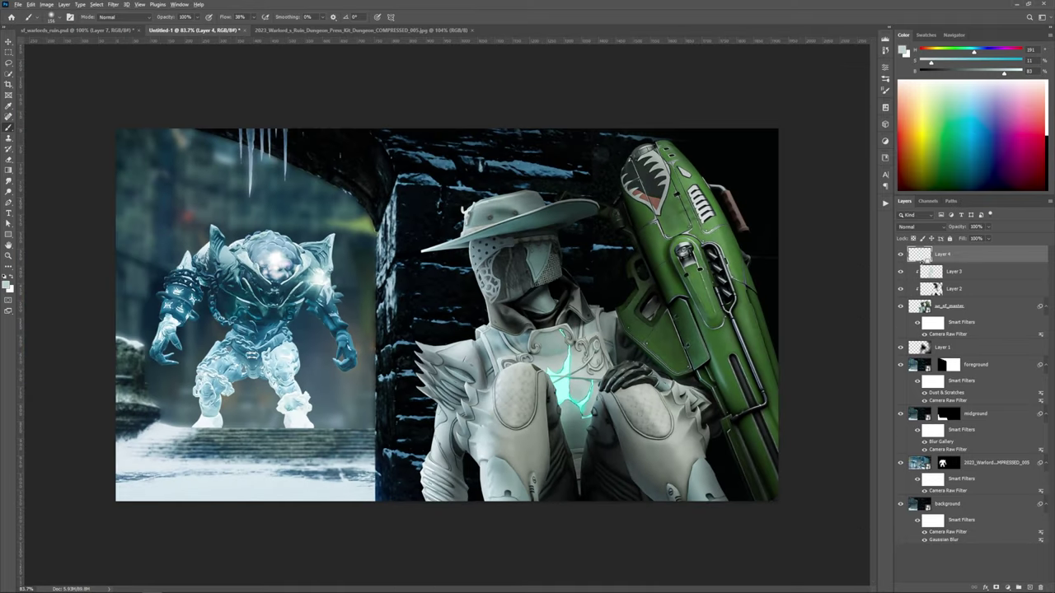
pyautogui.hotkey('ctrl', '0')
pyautogui.keyDown('alt'); pyautogui.click(924, 263); pyautogui.keyUp('alt')
pyautogui.click(923, 225)
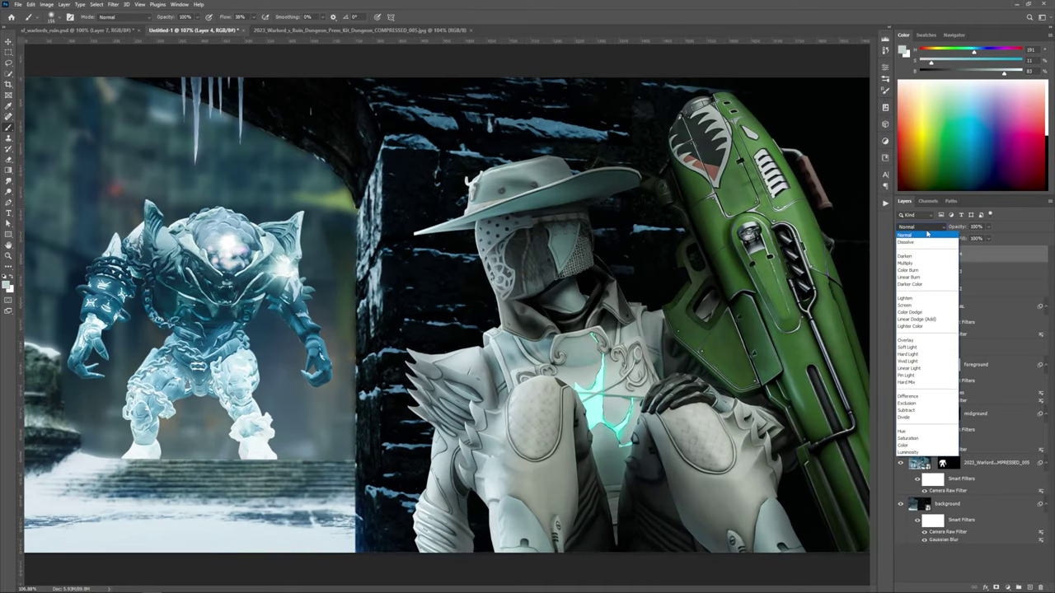
pyautogui.click(923, 315)
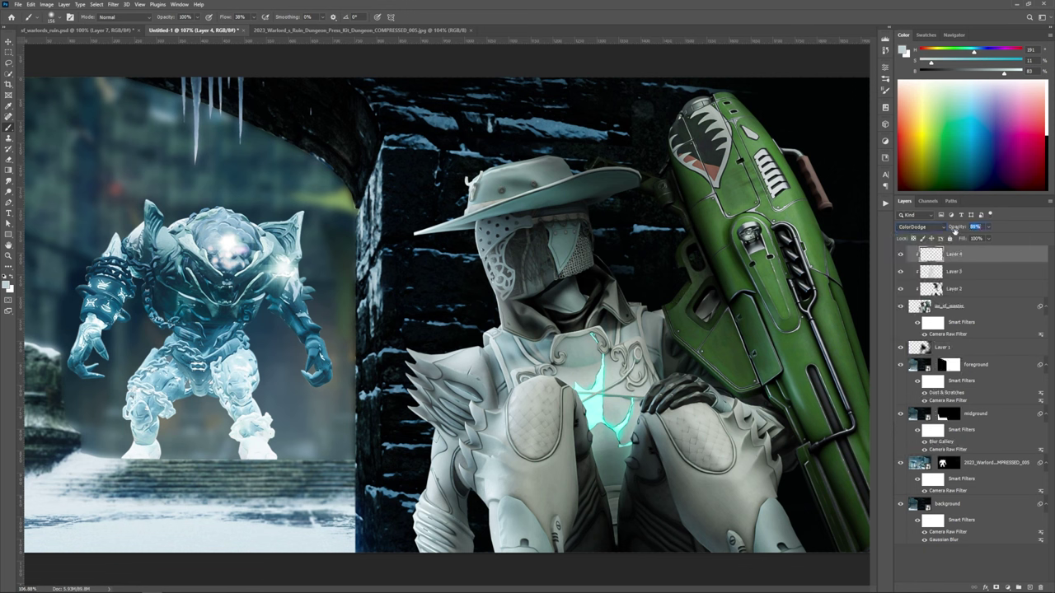
# Step: Sample the bright cyan of the chest glow and paint highlights on the green launcher's shark-mouth nose and middle section
pyautogui.keyDown('alt'); pyautogui.click(600, 382); pyautogui.keyUp('alt')
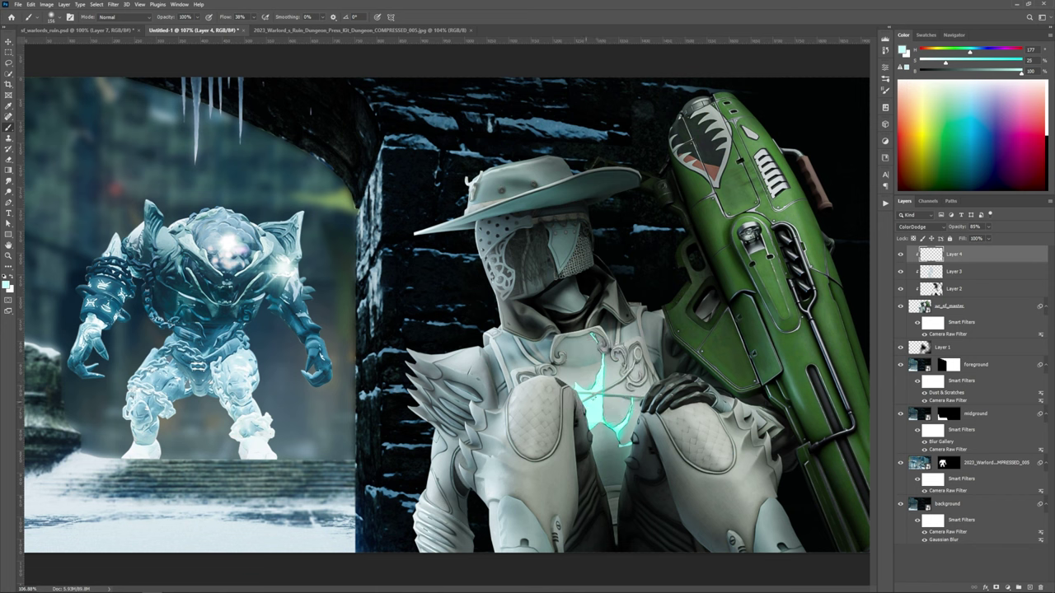
pyautogui.keyDown('alt'); pyautogui.click(595, 404); pyautogui.keyUp('alt')
pyautogui.moveTo(727, 275); pyautogui.dragTo(745, 285)
pyautogui.moveTo(725, 138); pyautogui.dragTo(744, 191)
# Step: Lower the Color Dodge layer's opacity to 31% and brush more cyan highlights along the launcher's length
pyautogui.moveTo(959, 230); pyautogui.dragTo(956, 229)
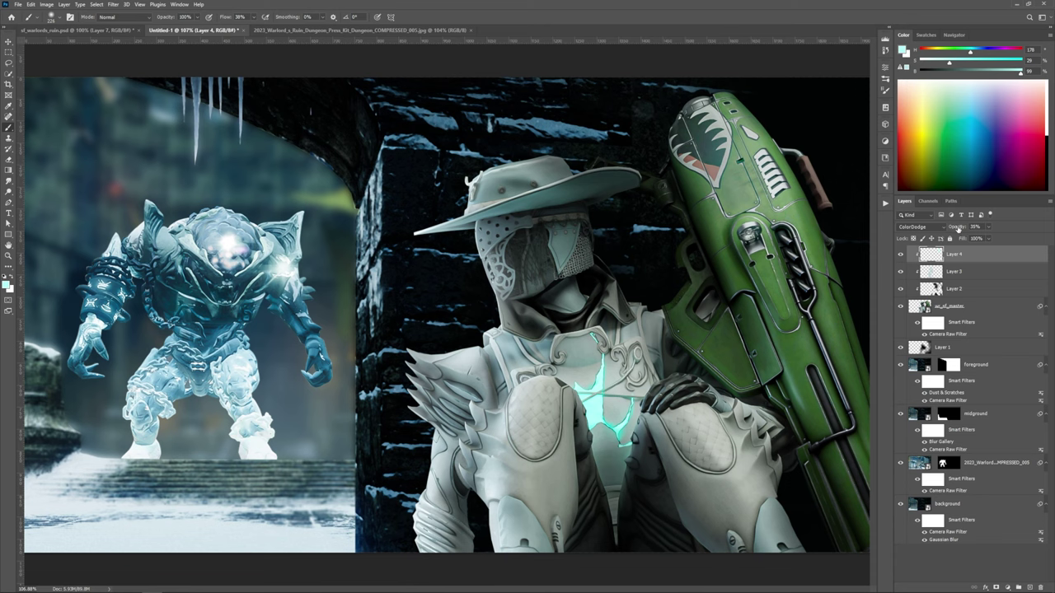
pyautogui.moveTo(693, 142)
pyautogui.mouseDown()
pyautogui.moveTo(702, 169)
pyautogui.moveTo(780, 274)
pyautogui.moveTo(808, 350)
pyautogui.mouseUp()
pyautogui.scroll(-6, 544, 370)
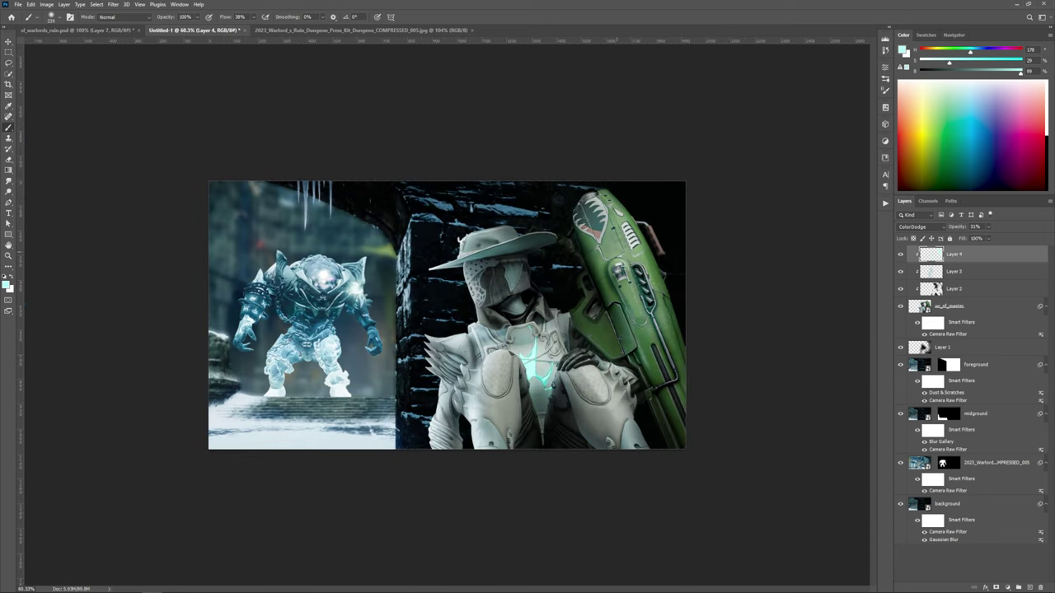
pyautogui.scroll(-1, 680, 303)
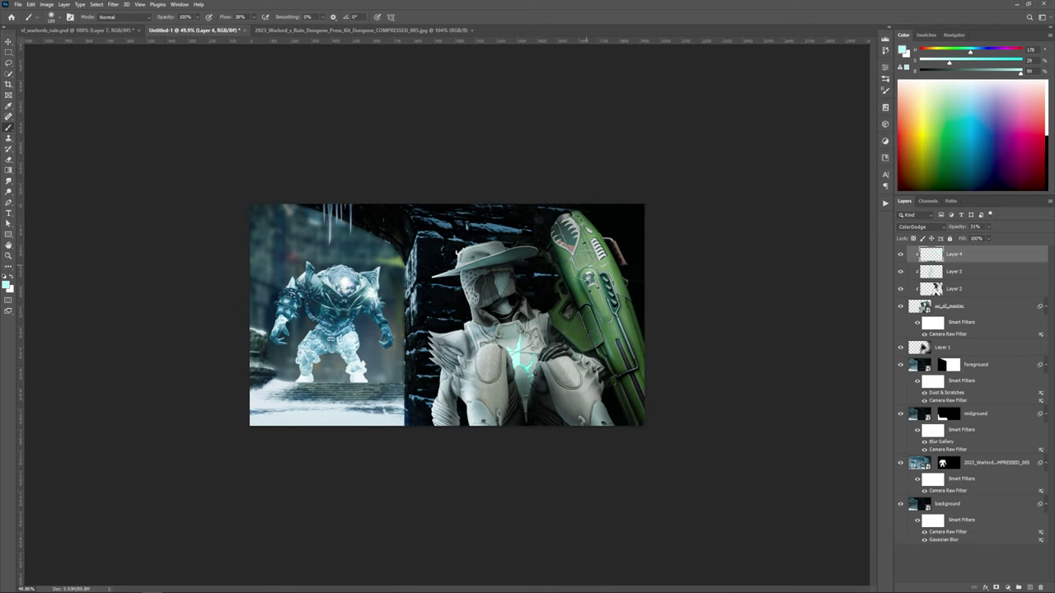
# Step: Brush a soft highlight onto the green launcher on Layer 4
pyautogui.moveTo(601, 276)
pyautogui.mouseDown()
pyautogui.moveTo(617, 276)
pyautogui.moveTo(589, 267)
pyautogui.moveTo(597, 286)
pyautogui.mouseUp()
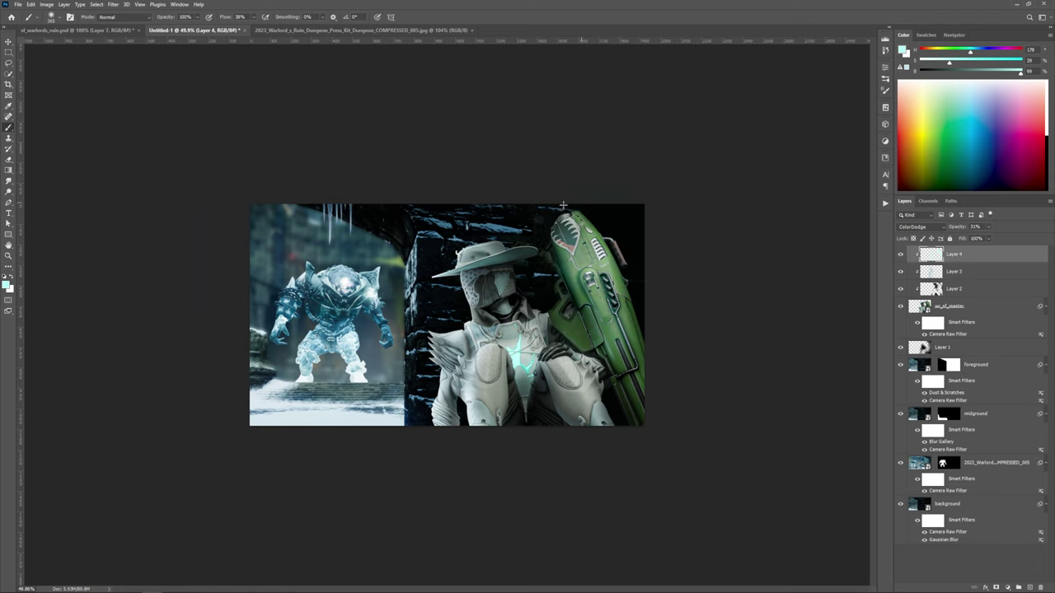
pyautogui.scroll(3, 568, 203)
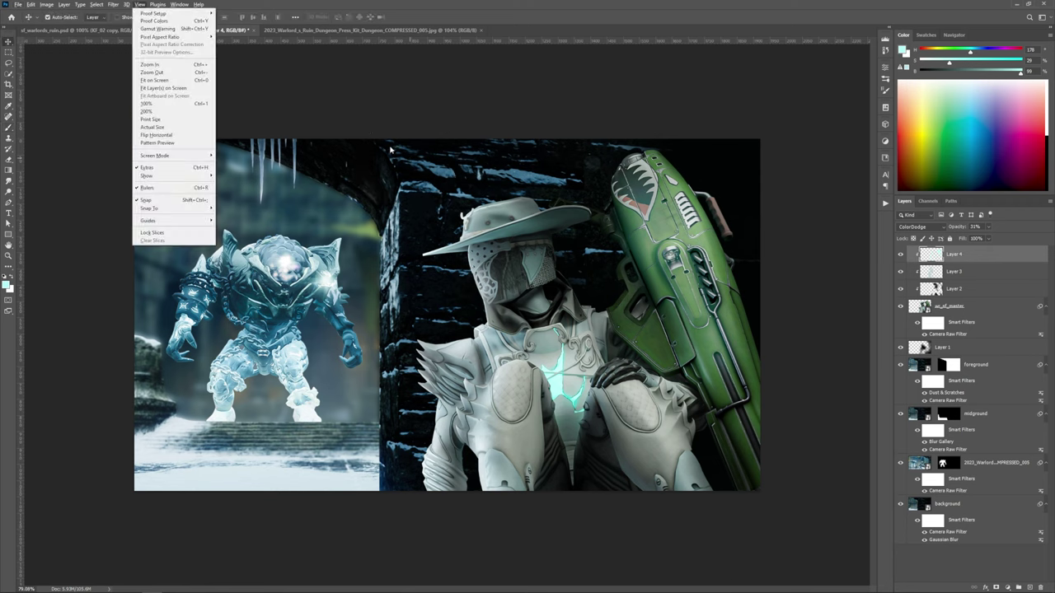
# Step: Add a new layer clipped to the foreground layer and set it to Screen at 77% opacity
pyautogui.click(390, 149)
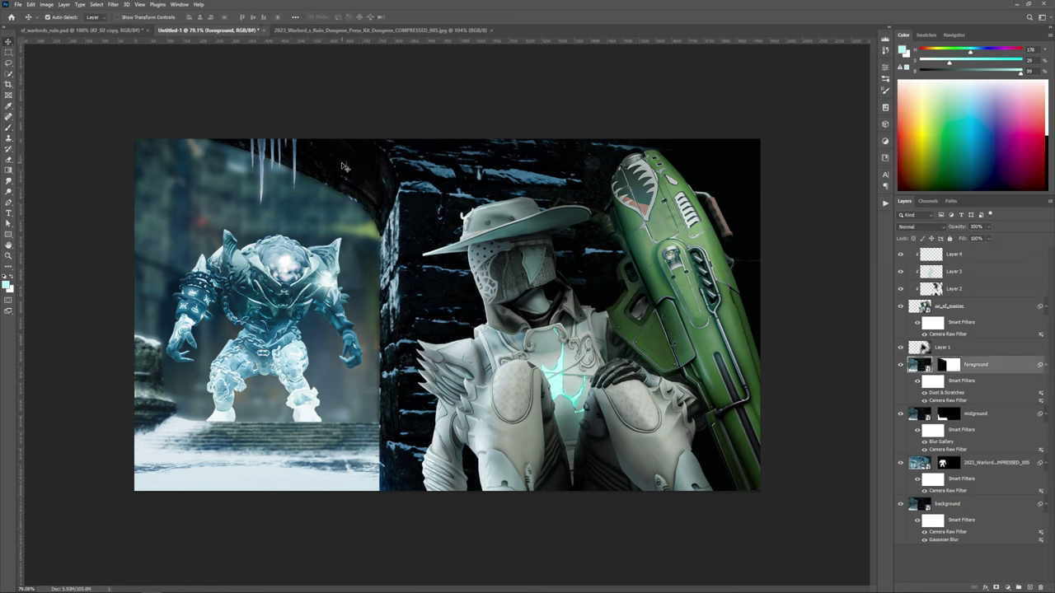
pyautogui.click(1028, 588)
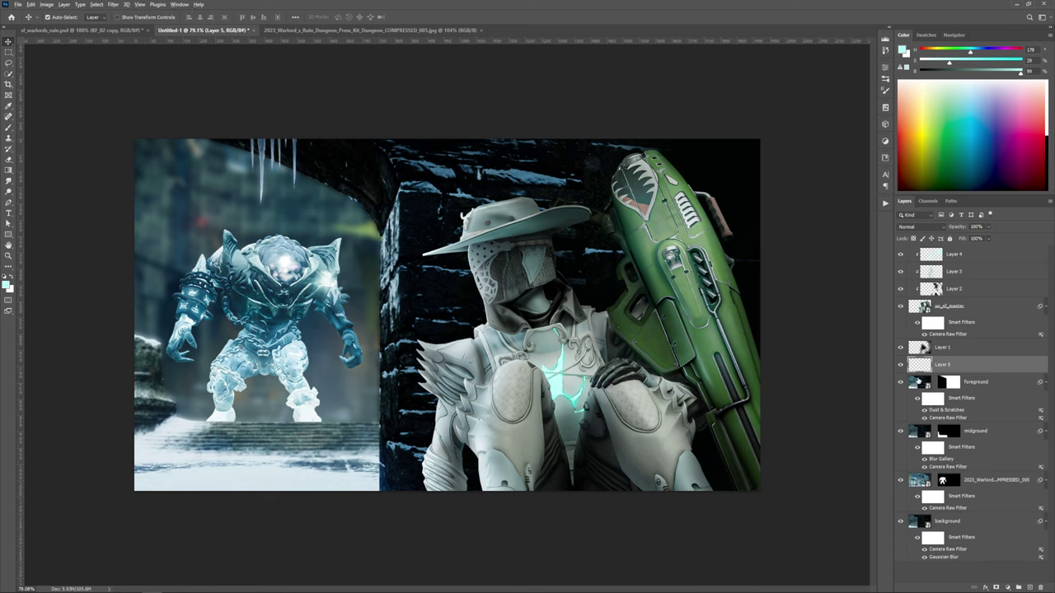
pyautogui.keyDown('alt'); pyautogui.click(921, 372); pyautogui.keyUp('alt')
pyautogui.click(928, 228)
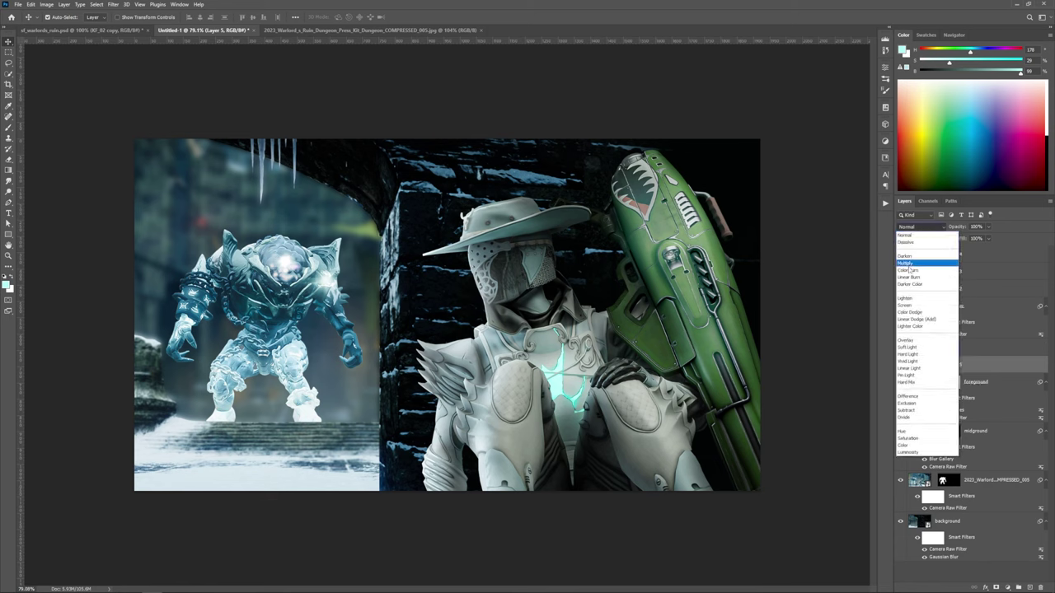
pyautogui.click(916, 310)
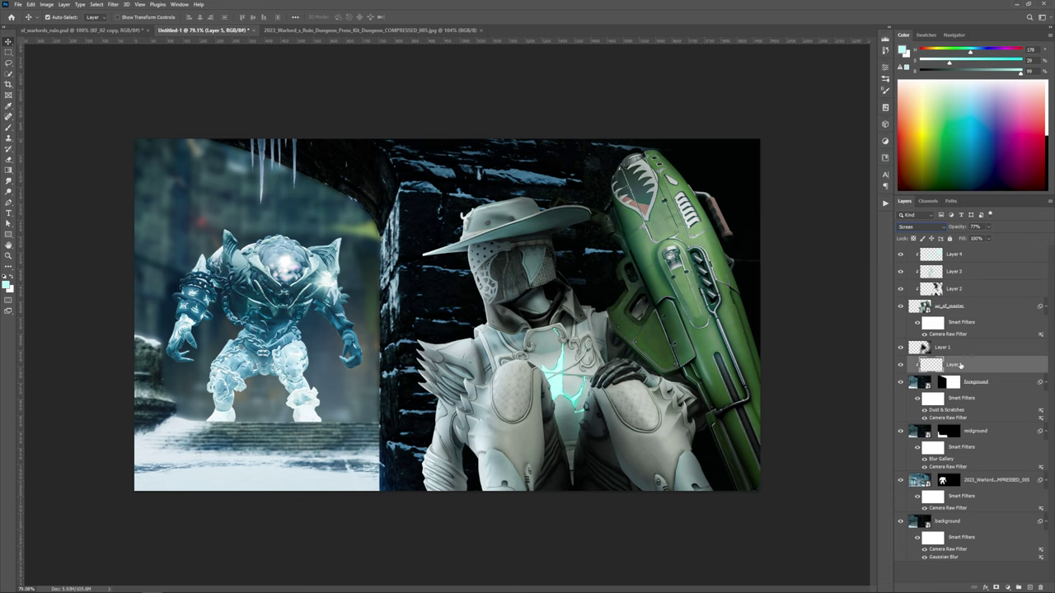
# Step: Sample the icy blue from the creature and brush a soft glow along the stone arch and the wall's adjoining edge
pyautogui.press('b')
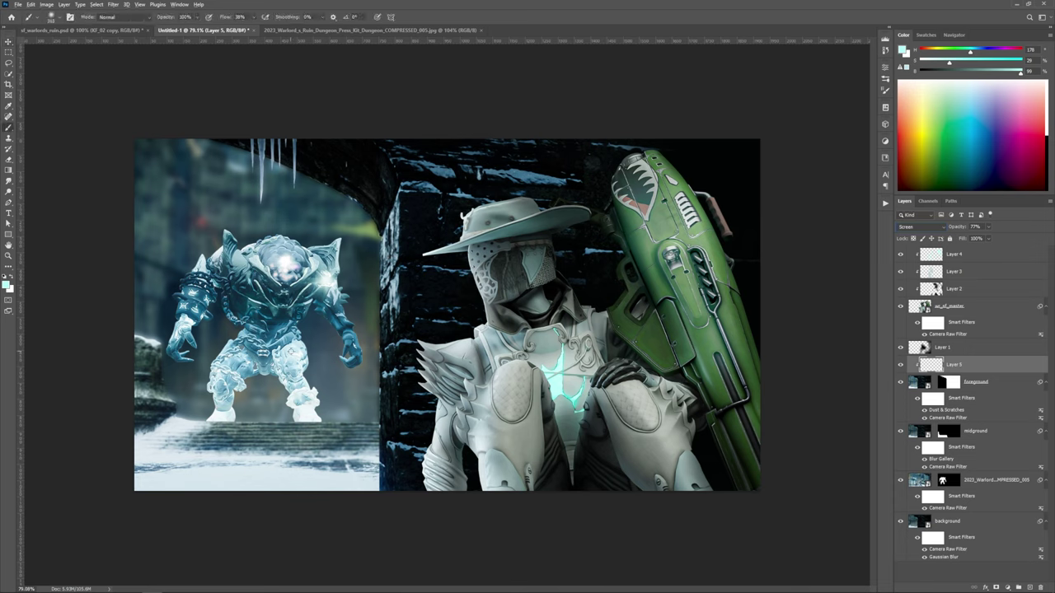
pyautogui.keyDown('alt'); pyautogui.click(295, 351); pyautogui.keyUp('alt')
pyautogui.keyDown('alt'); pyautogui.click(212, 407); pyautogui.keyUp('alt')
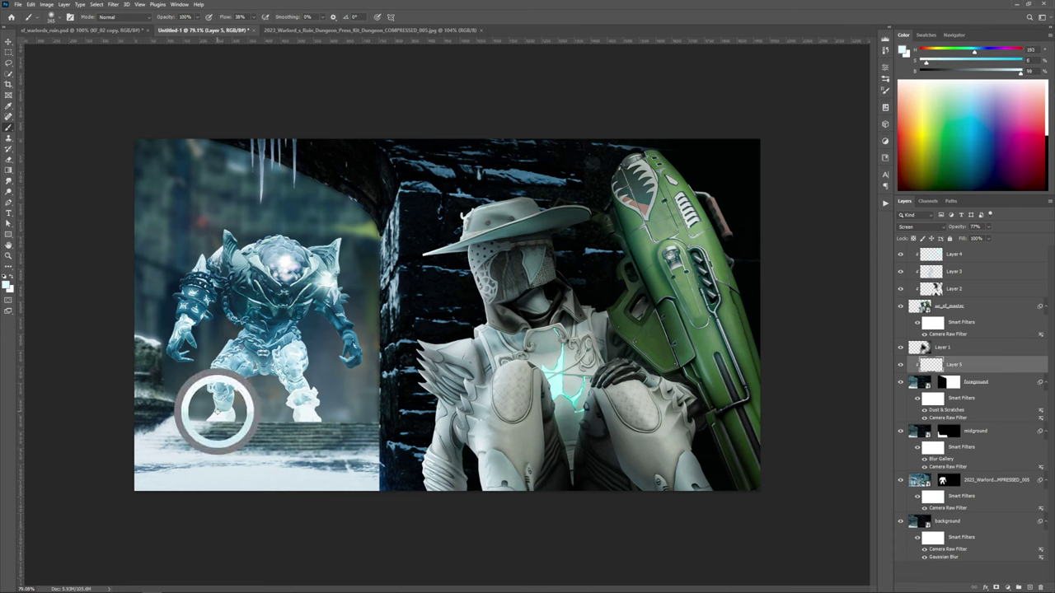
pyautogui.keyDown('alt'); pyautogui.rightClick(271, 200); pyautogui.keyUp('alt')
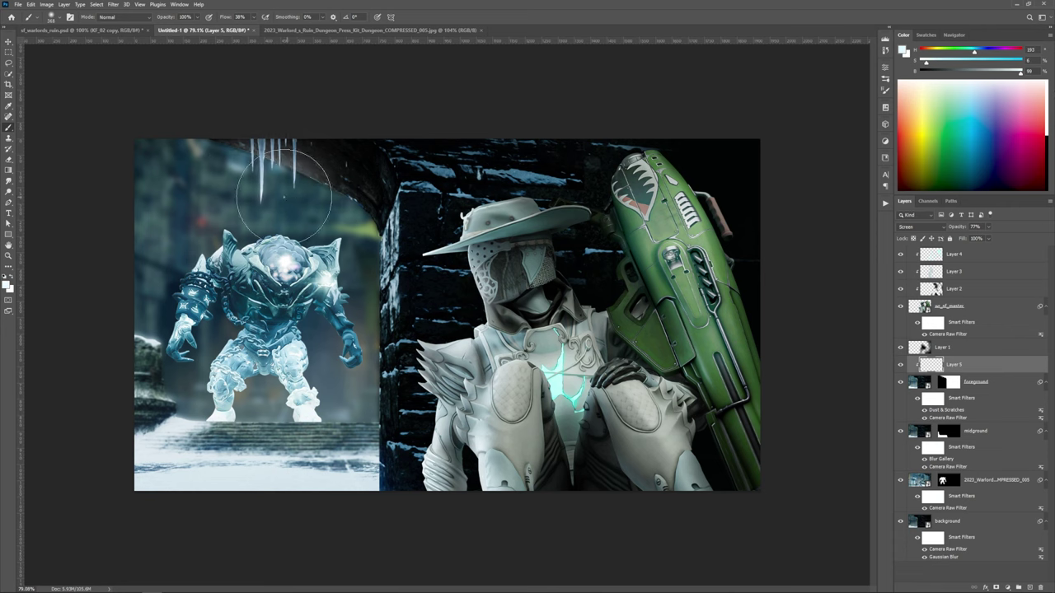
pyautogui.keyDown('alt'); pyautogui.click(286, 331); pyautogui.keyUp('alt')
pyautogui.moveTo(339, 267)
pyautogui.mouseDown()
pyautogui.moveTo(354, 287)
pyautogui.moveTo(345, 435)
pyautogui.moveTo(387, 445)
pyautogui.mouseUp()
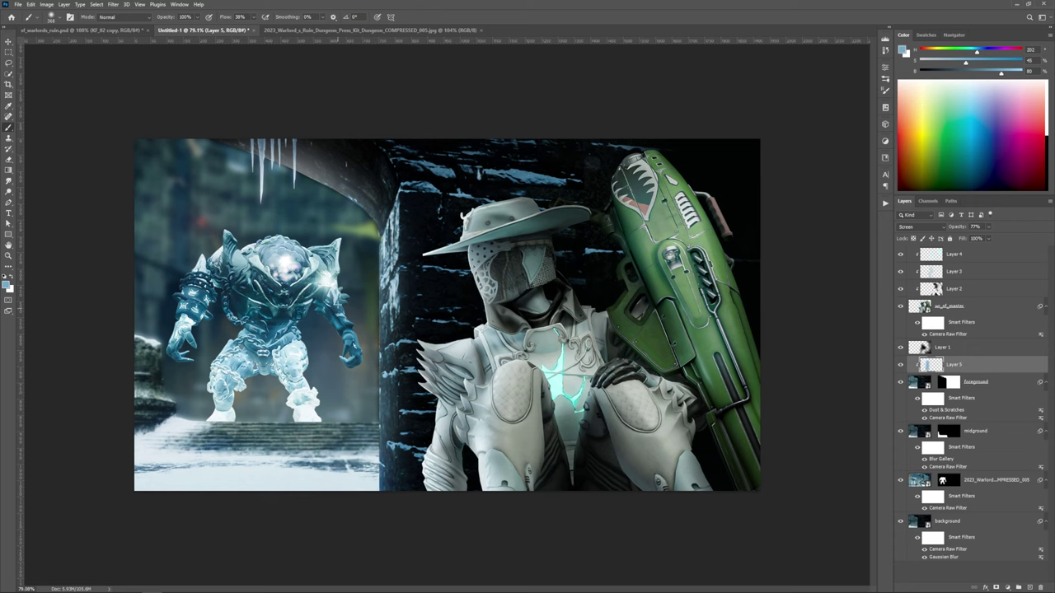
pyautogui.moveTo(298, 206)
pyautogui.mouseDown()
pyautogui.moveTo(198, 176)
pyautogui.moveTo(222, 180)
pyautogui.moveTo(233, 147)
pyautogui.mouseUp()
pyautogui.moveTo(317, 148)
pyautogui.mouseDown()
pyautogui.moveTo(340, 547)
pyautogui.moveTo(329, 120)
pyautogui.mouseUp()
pyautogui.scroll(-2, 349, 385)
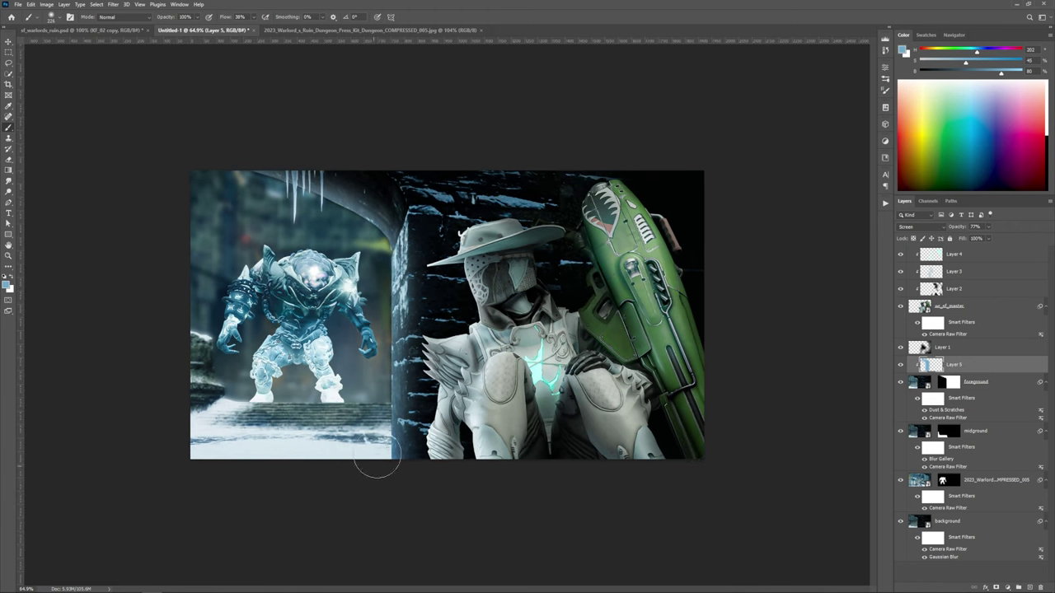
pyautogui.scroll(6, 291, 404)
pyautogui.moveTo(206, 434); pyautogui.dragTo(307, 425)
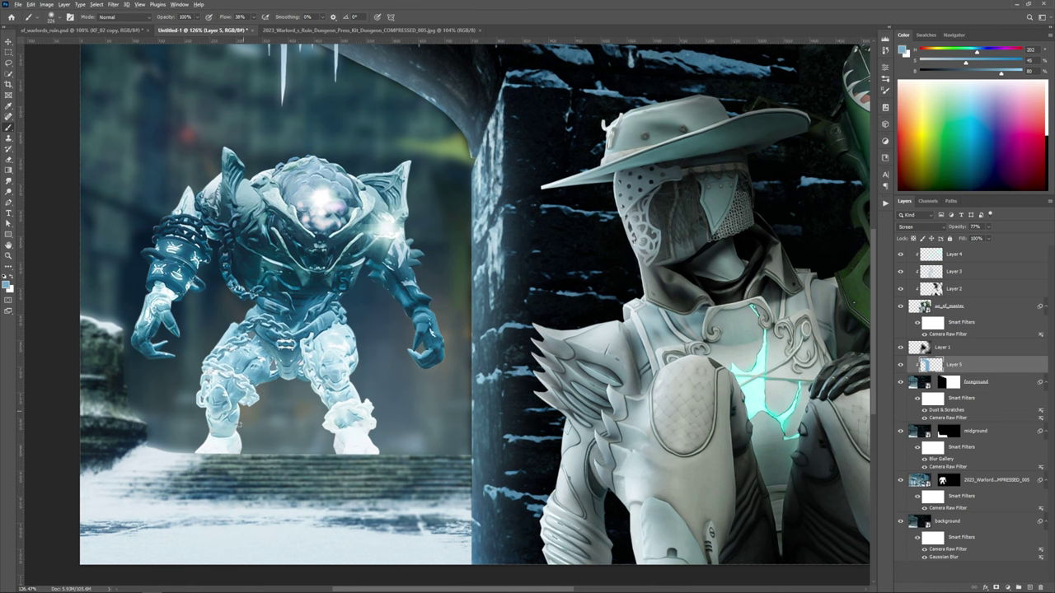
pyautogui.scroll(-3, 276, 363)
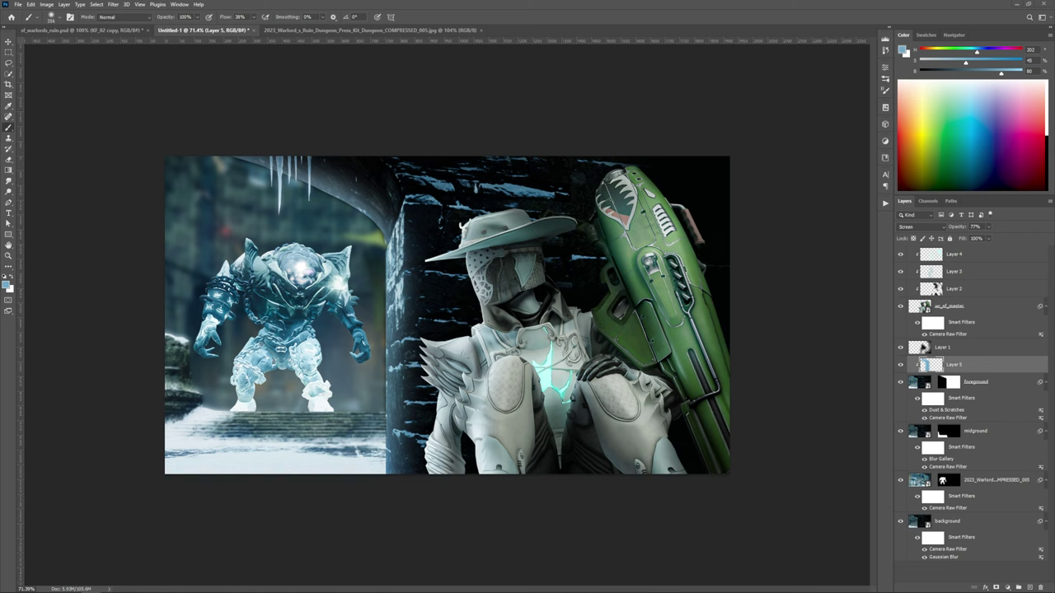
# Step: Bring the KF_02 smoke image in above all layers and enlarge it to about 153% across the canvas
pyautogui.press('Return')
pyautogui.moveTo(956, 365); pyautogui.dragTo(981, 249)
pyautogui.press('v')
pyautogui.moveTo(523, 281); pyautogui.dragTo(494, 286)
pyautogui.hotkey('ctrl', 't')
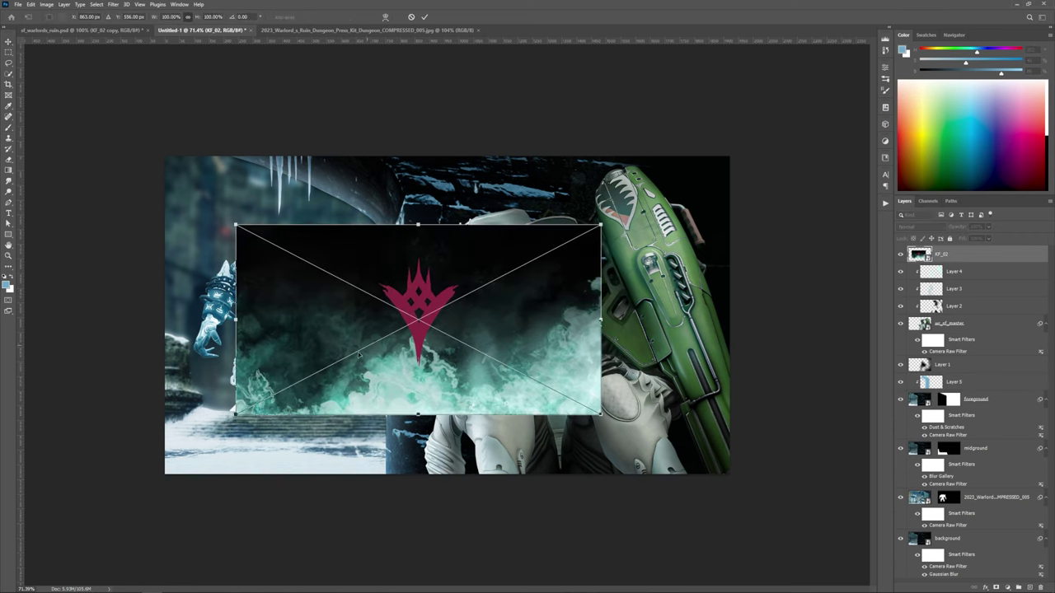
pyautogui.moveTo(600, 225); pyautogui.dragTo(698, 173)
pyautogui.moveTo(628, 242); pyautogui.dragTo(655, 234)
pyautogui.press('Return')
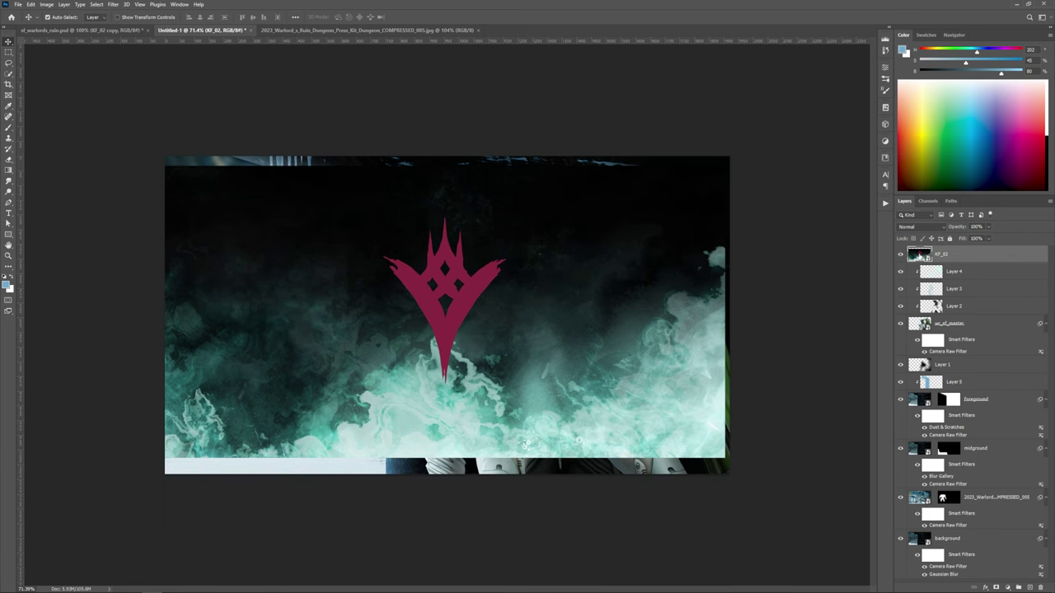
# Step: Open the contents of KF_02, lasso the crimson emblem, fill it in with matching smoke and save the change
pyautogui.doubleClick(920, 255)
pyautogui.hotkey('ctrl', '0')
pyautogui.press('l')
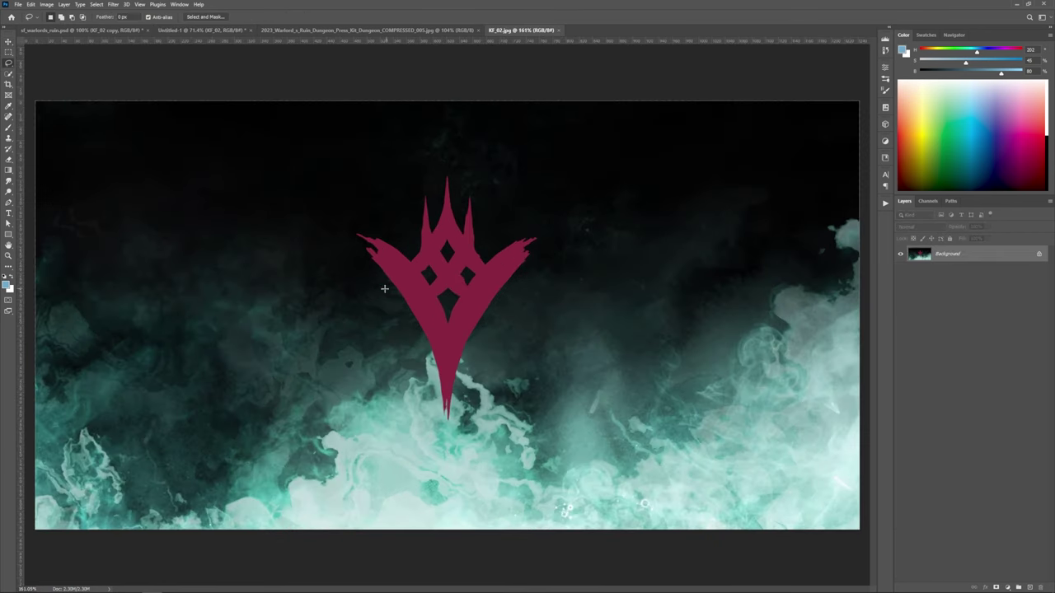
pyautogui.moveTo(382, 218)
pyautogui.mouseDown()
pyautogui.moveTo(484, 241)
pyautogui.moveTo(414, 329)
pyautogui.moveTo(382, 281)
pyautogui.mouseUp()
pyautogui.scroll(6, 455, 415)
pyautogui.scroll(-3, 482, 315)
pyautogui.hotkey('shift', 'BackSpace')
pyautogui.press('Return')
pyautogui.hotkey('ctrl', 'd')
pyautogui.scroll(-3, 492, 302)
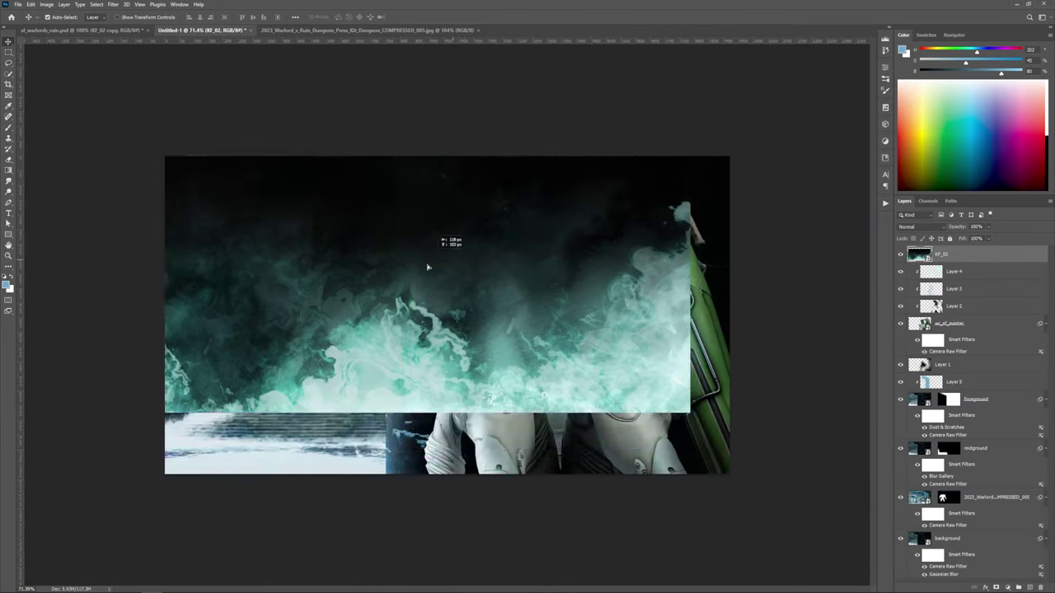
# Step: Shift the cleaned smoke image so its bright area sits behind the creature's side of the scene
pyautogui.moveTo(426, 266)
pyautogui.mouseDown()
pyautogui.moveTo(643, 302)
pyautogui.moveTo(666, 231)
pyautogui.moveTo(589, 207)
pyautogui.mouseUp()
pyautogui.scroll(-1, 643, 302)
pyautogui.press('Return')
pyautogui.press('l')
# Step: Move KF_02 between the midground and creature layers and set its blend mode to Linear Dodge (Add)
pyautogui.click(900, 255)
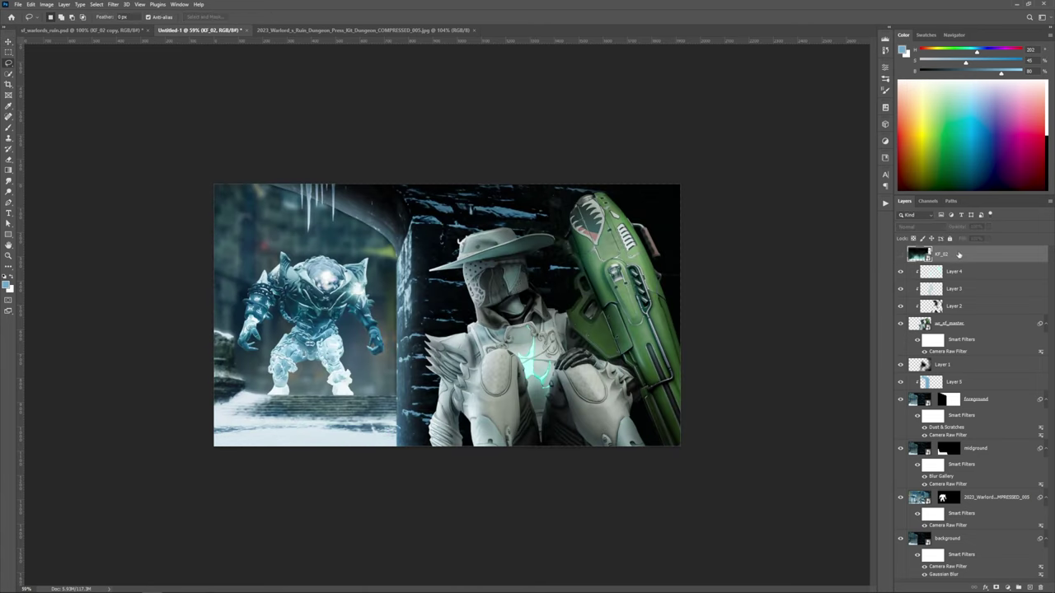
pyautogui.moveTo(958, 256); pyautogui.dragTo(978, 479)
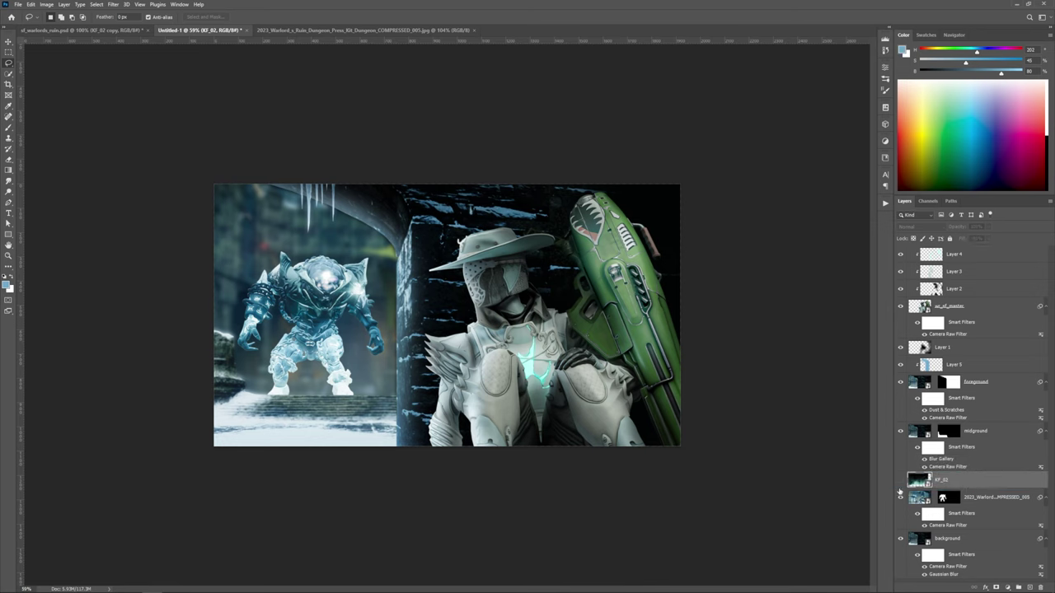
pyautogui.click(900, 480)
pyautogui.click(919, 226)
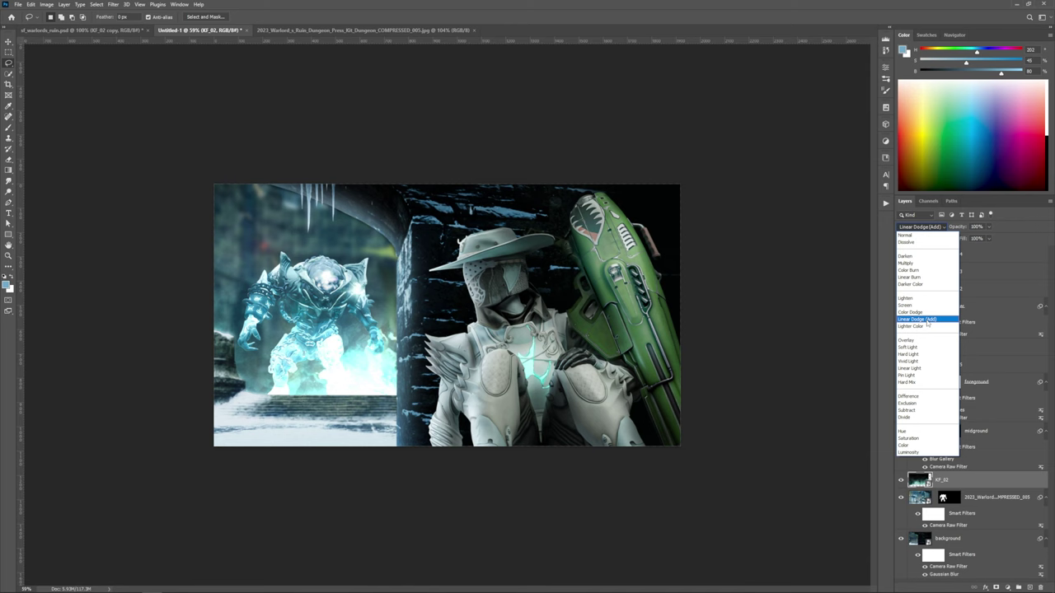
pyautogui.click(927, 320)
# Step: Scale the smoke to about 70%, rotate it about -5.7° and position it around the creature's legs above the steps
pyautogui.hotkey('ctrl', 't')
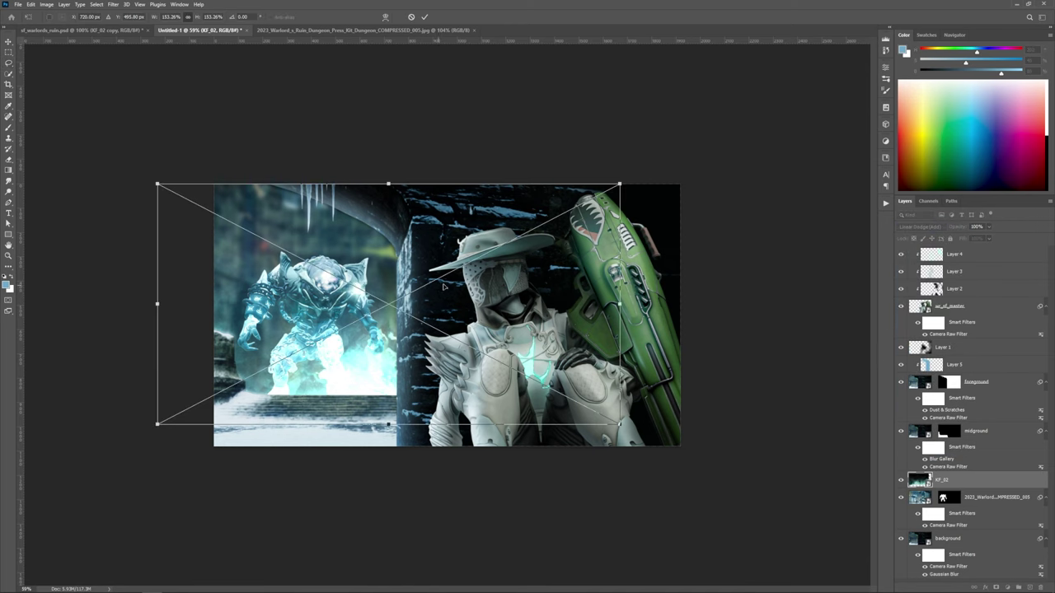
pyautogui.moveTo(614, 195); pyautogui.dragTo(509, 249)
pyautogui.moveTo(462, 298); pyautogui.dragTo(413, 320)
pyautogui.moveTo(459, 268)
pyautogui.mouseDown()
pyautogui.moveTo(441, 281)
pyautogui.moveTo(467, 251)
pyautogui.mouseUp()
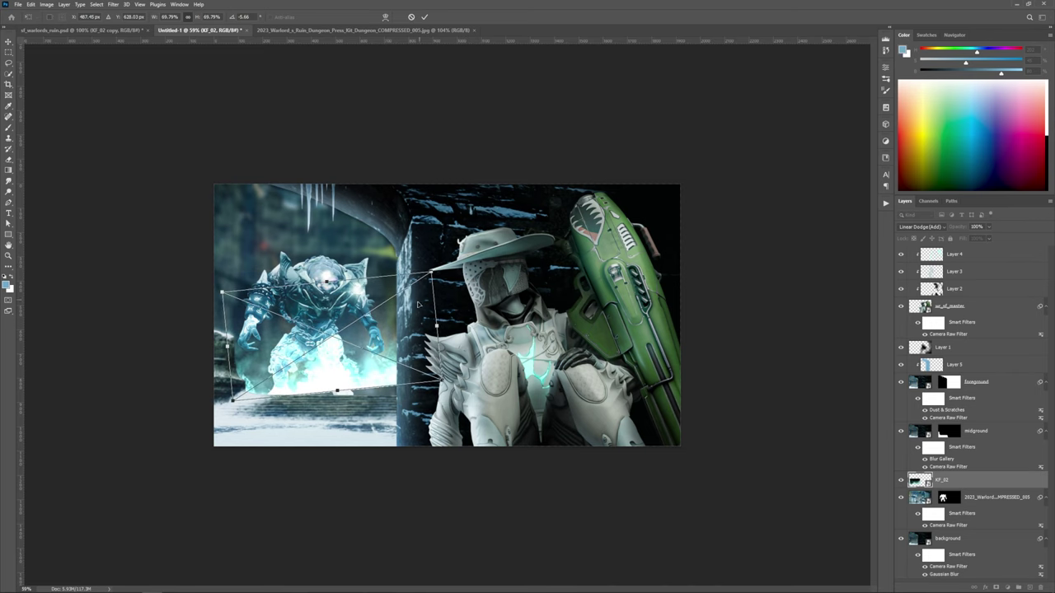
pyautogui.moveTo(418, 305); pyautogui.dragTo(415, 316)
pyautogui.press('Return')
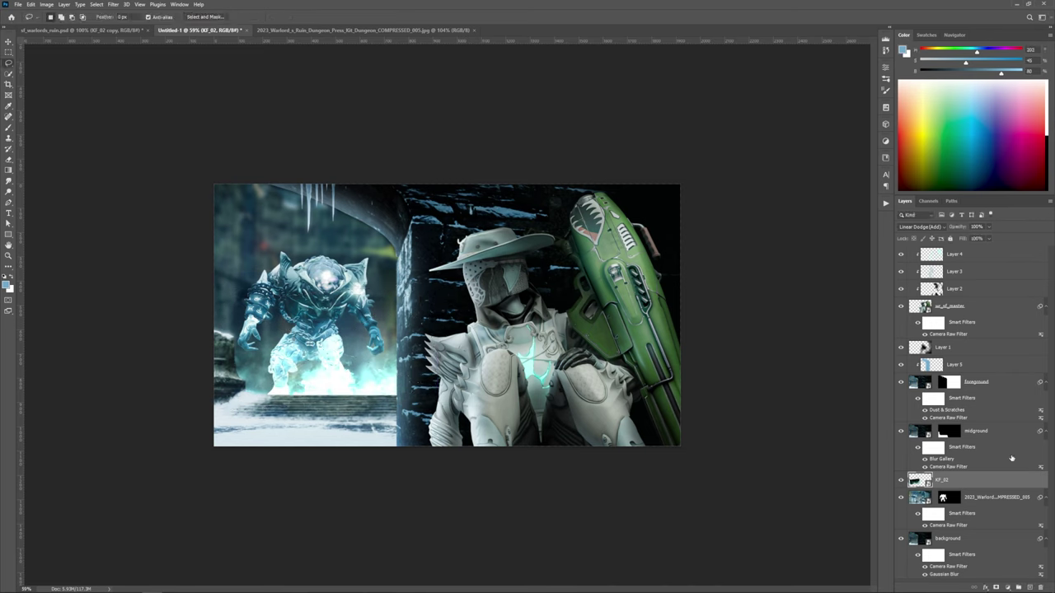
# Step: Apply a Gaussian Blur with a radius of 1.0 pixel to the KF_02 smoke layer
pyautogui.click(113, 4)
pyautogui.moveTo(142, 111)
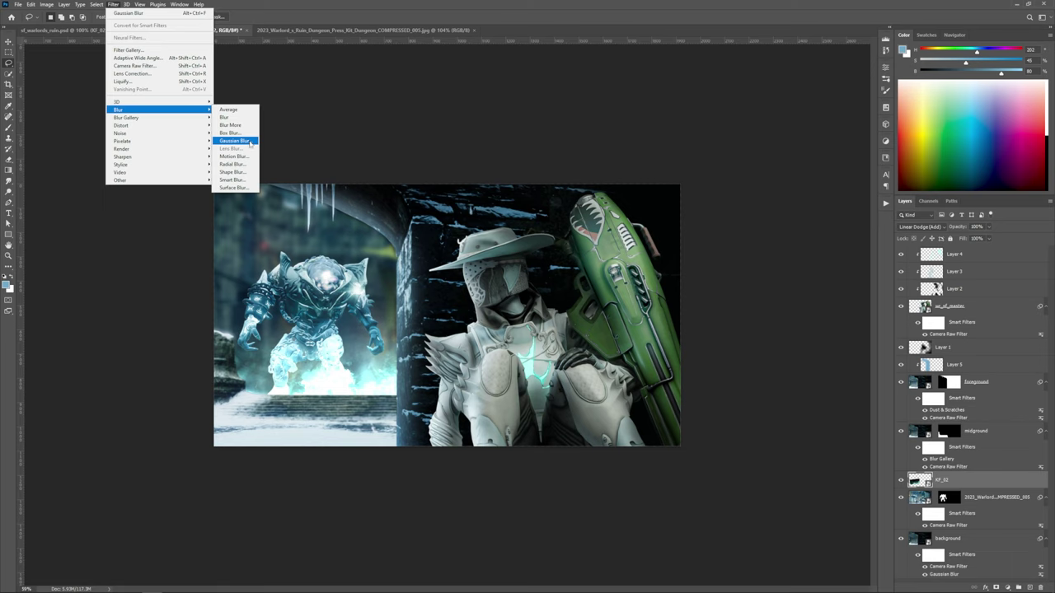
pyautogui.click(235, 140)
pyautogui.moveTo(812, 355); pyautogui.dragTo(808, 355)
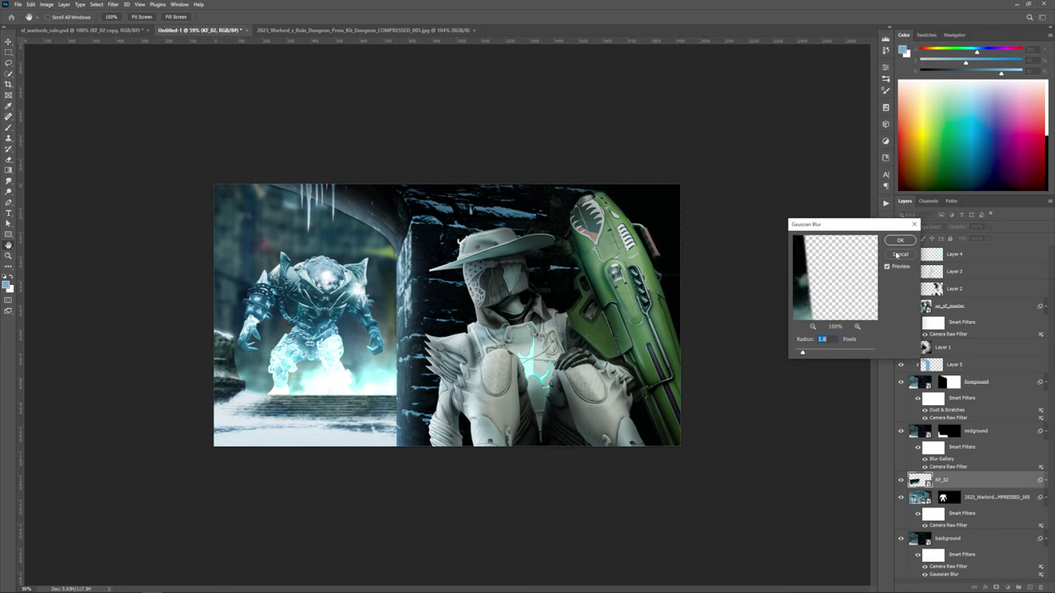
pyautogui.press('Return')
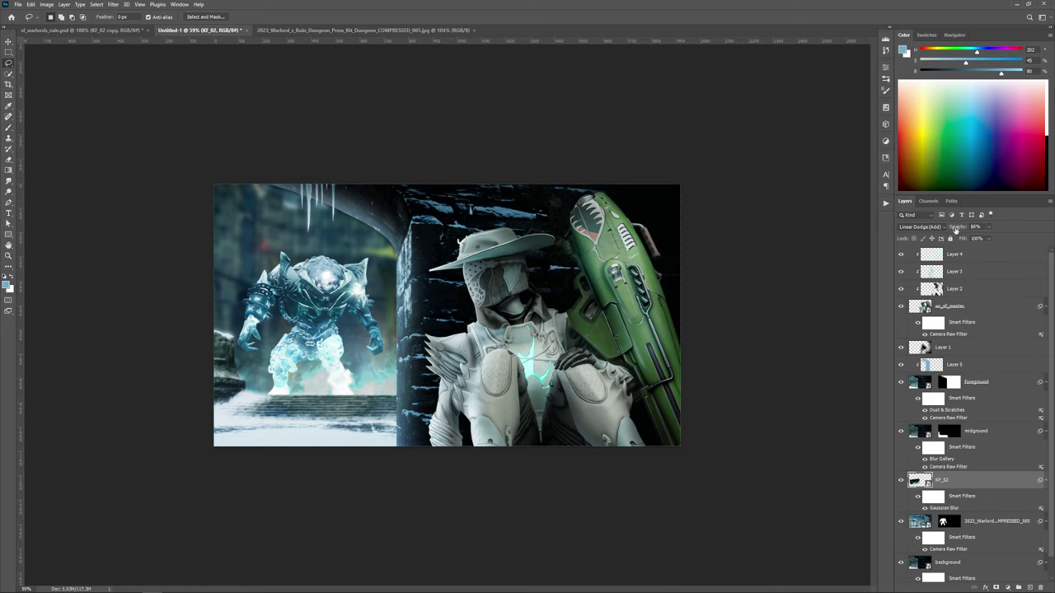
# Step: Set KF_02 to Screen at 85% opacity and transform the smoke to about 70% scale with a 3.27° rotation
pyautogui.moveTo(955, 230); pyautogui.dragTo(958, 231)
pyautogui.click(921, 227)
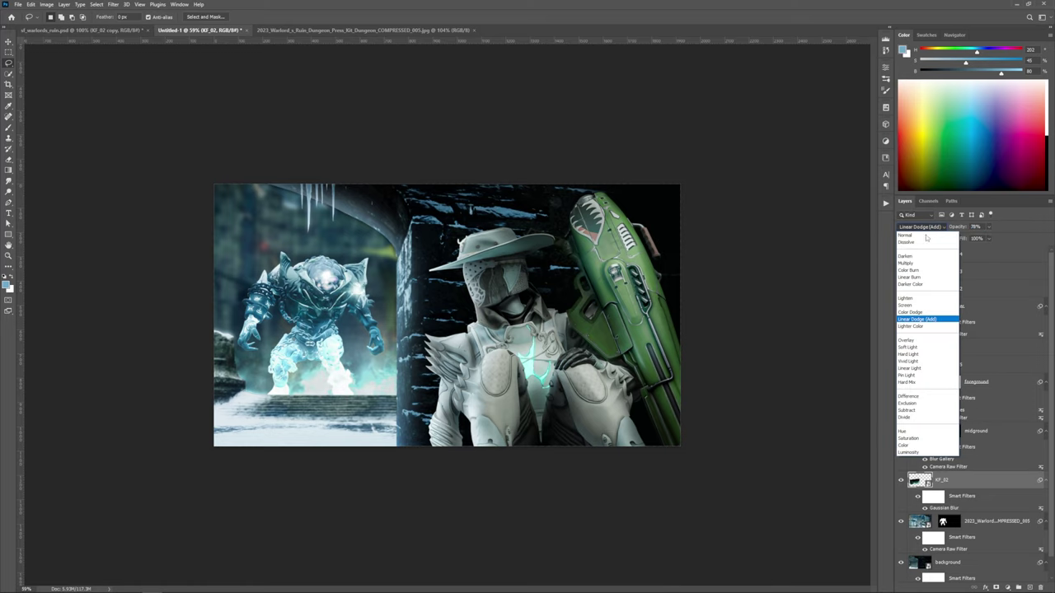
pyautogui.click(922, 302)
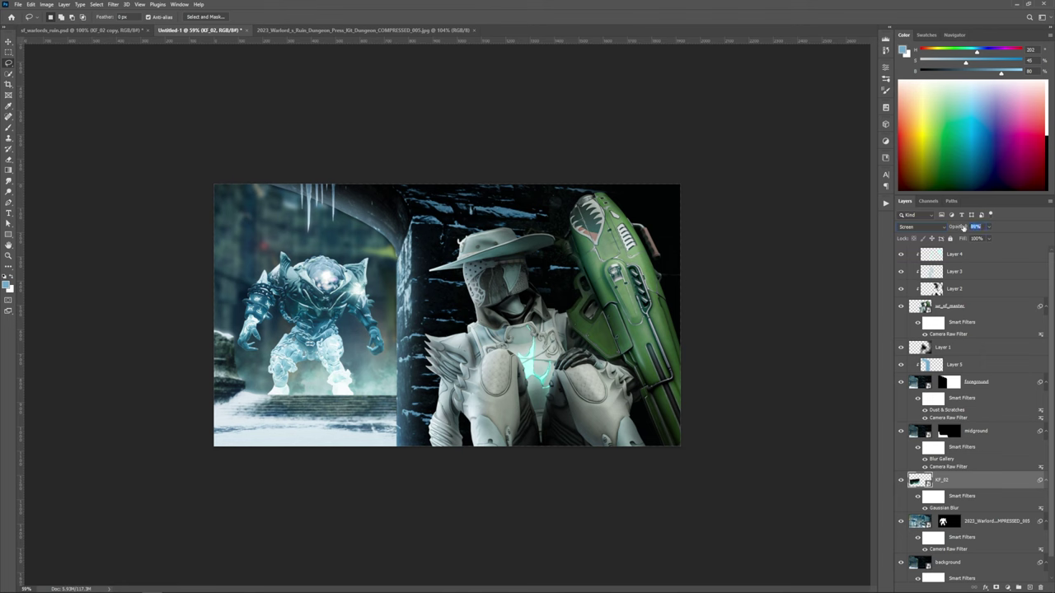
pyautogui.moveTo(963, 228); pyautogui.dragTo(958, 228)
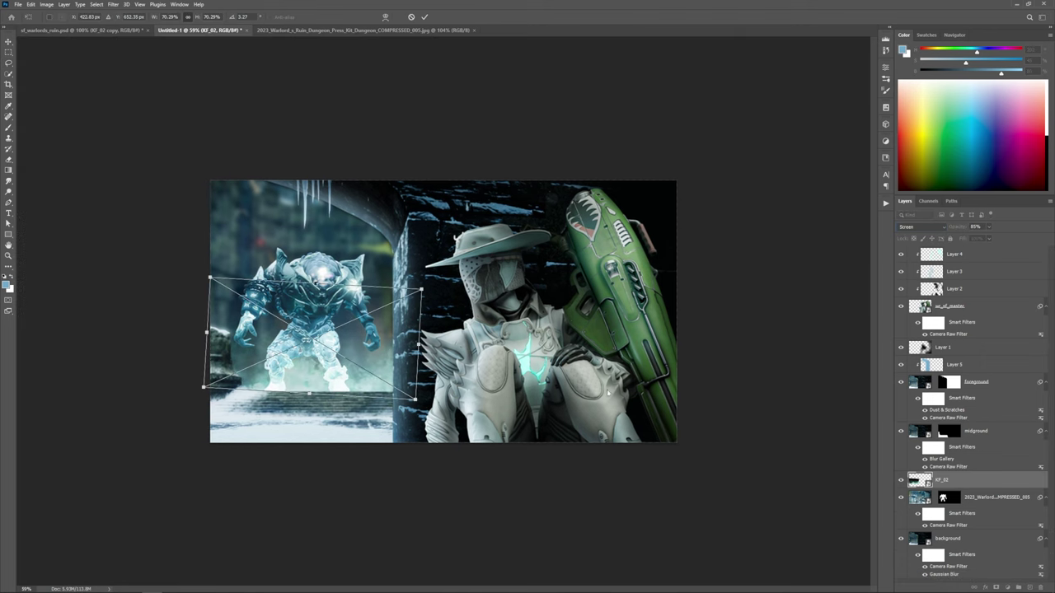
pyautogui.press('Return')
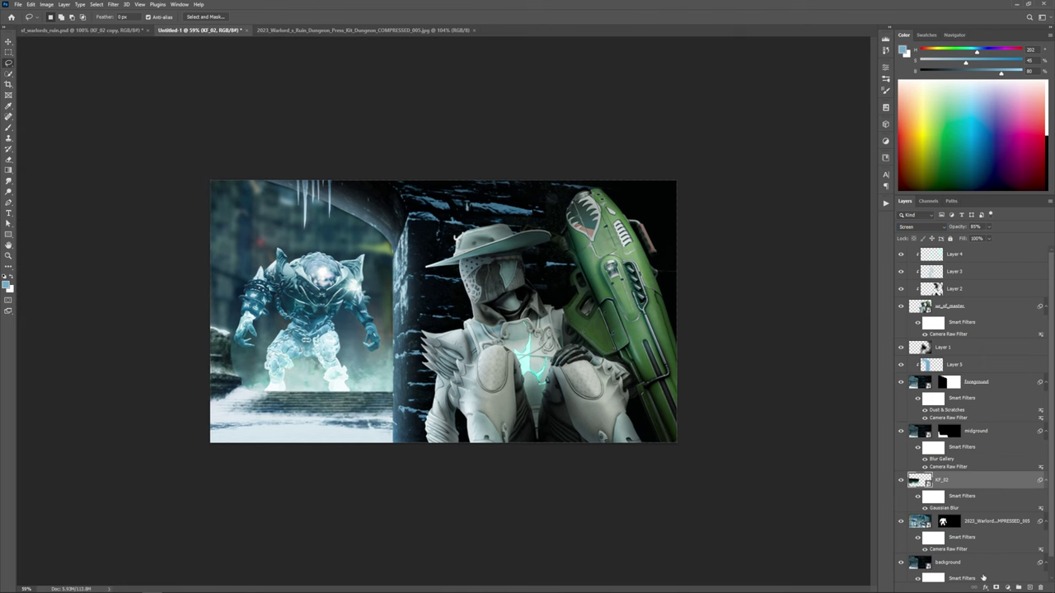
# Step: Add a layer mask to KF_02 and paint black on it to remove smoke around the creature's torso and arms
pyautogui.click(996, 587)
pyautogui.scroll(3, 306, 335)
pyautogui.press('b')
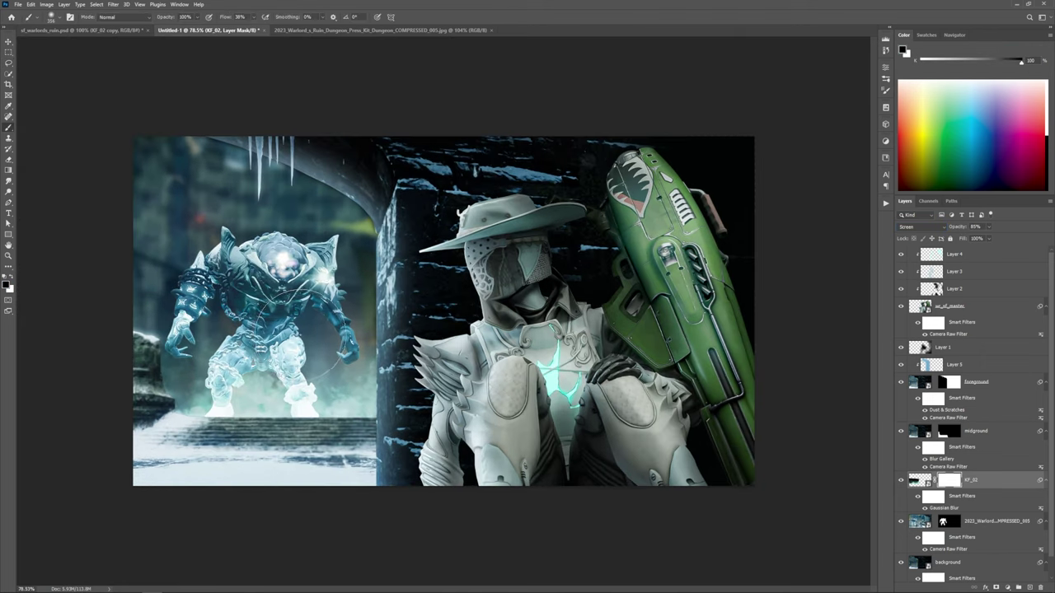
pyautogui.moveTo(306, 334); pyautogui.dragTo(281, 334)
pyautogui.moveTo(188, 335)
pyautogui.mouseDown()
pyautogui.moveTo(249, 369)
pyautogui.moveTo(250, 335)
pyautogui.moveTo(217, 328)
pyautogui.moveTo(187, 352)
pyautogui.mouseUp()
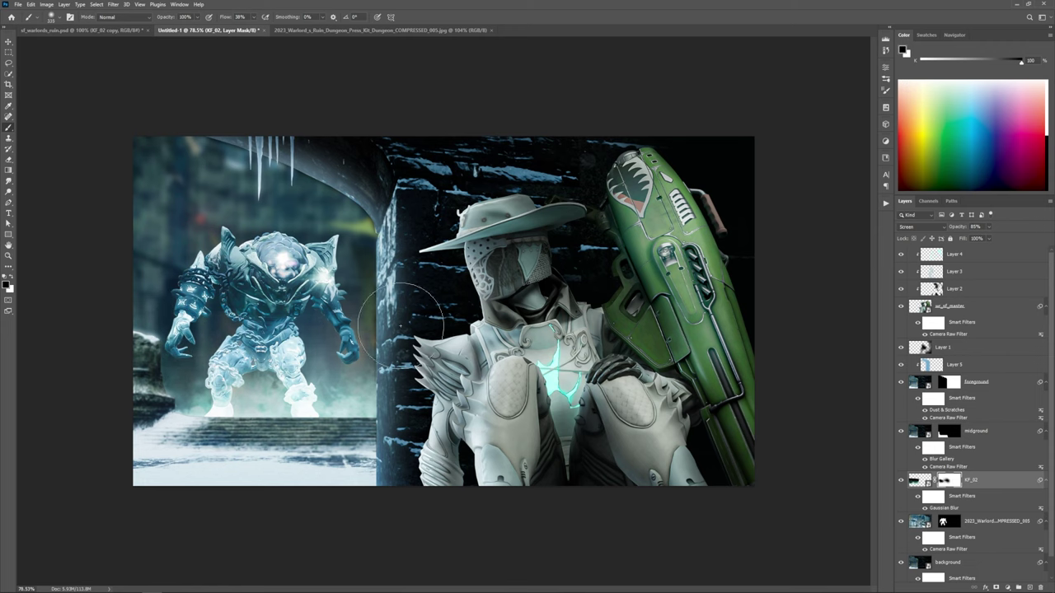
pyautogui.scroll(-1, 395, 330)
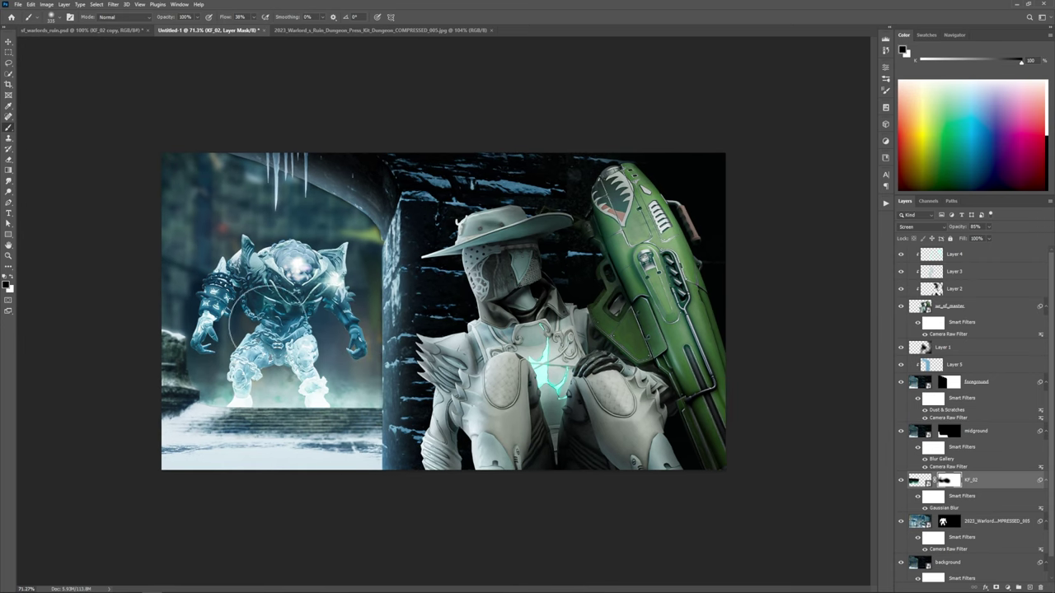
pyautogui.scroll(4, 280, 359)
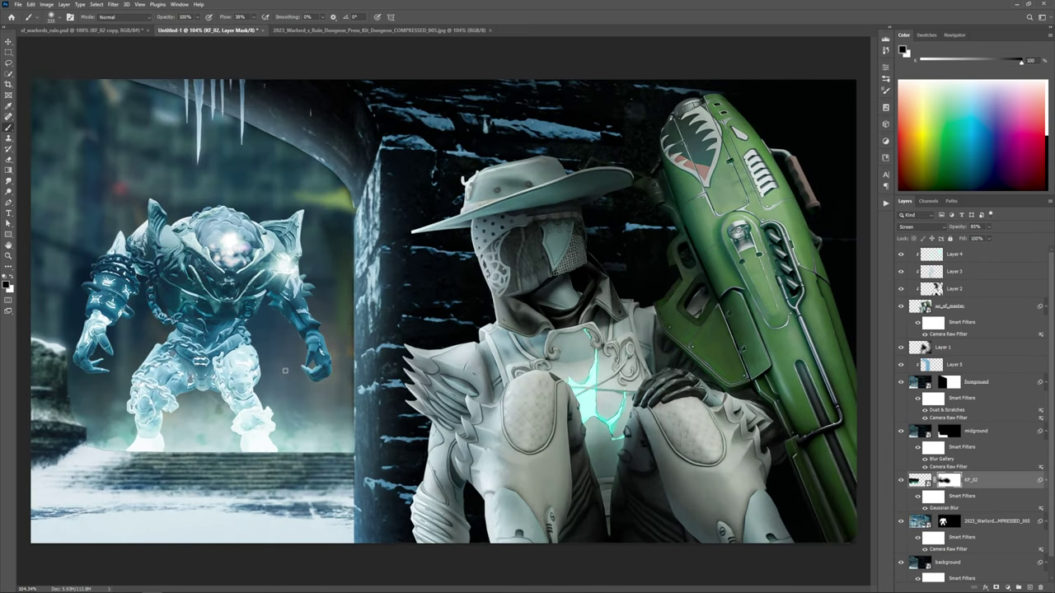
pyautogui.scroll(-2, 284, 371)
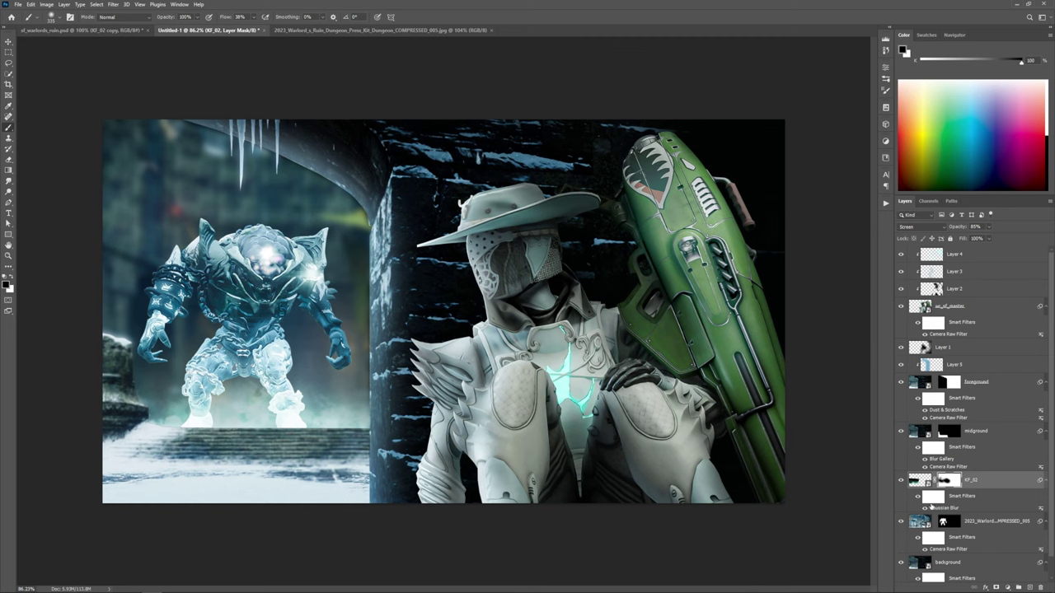
# Step: Select the KF_02 smoke image instead of its mask and raise the layer's opacity to 98%
pyautogui.click(927, 483)
pyautogui.moveTo(962, 228); pyautogui.dragTo(959, 228)
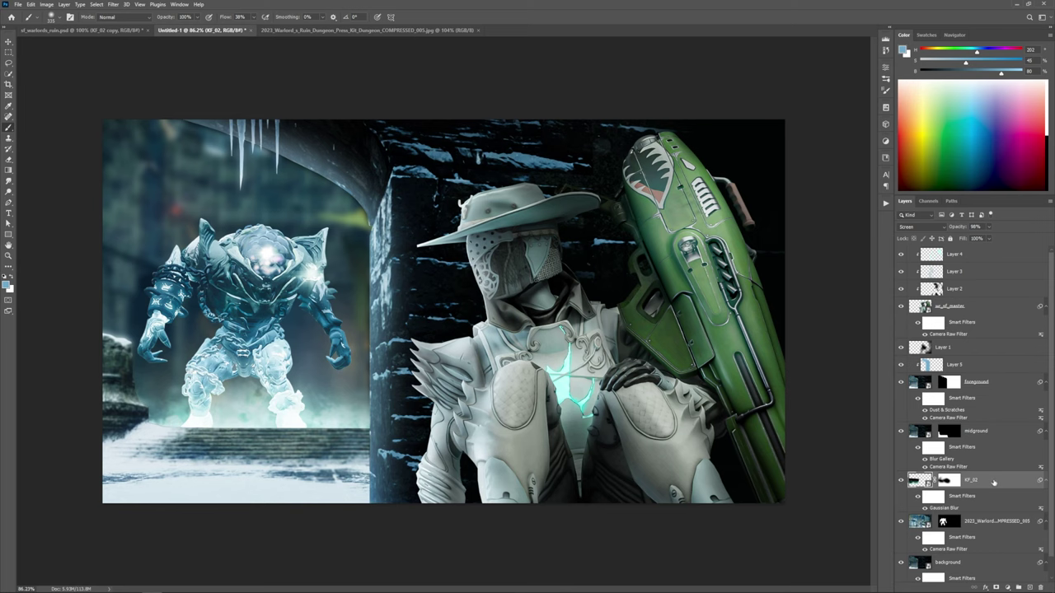
pyautogui.click(1007, 587)
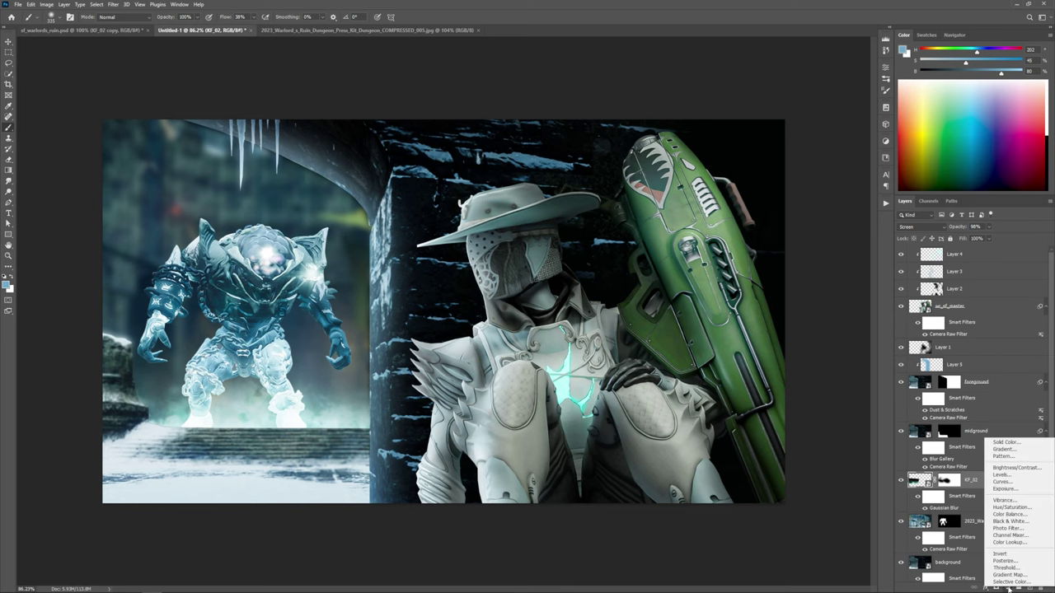
pyautogui.click(957, 481)
pyautogui.hotkey('ctrl', 'b')
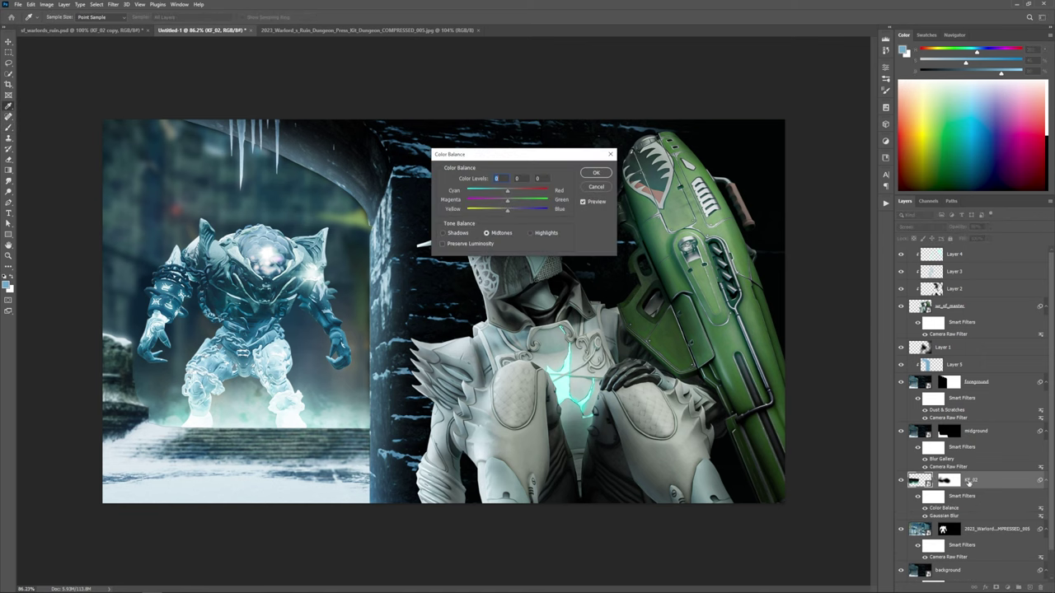
pyautogui.click(595, 186)
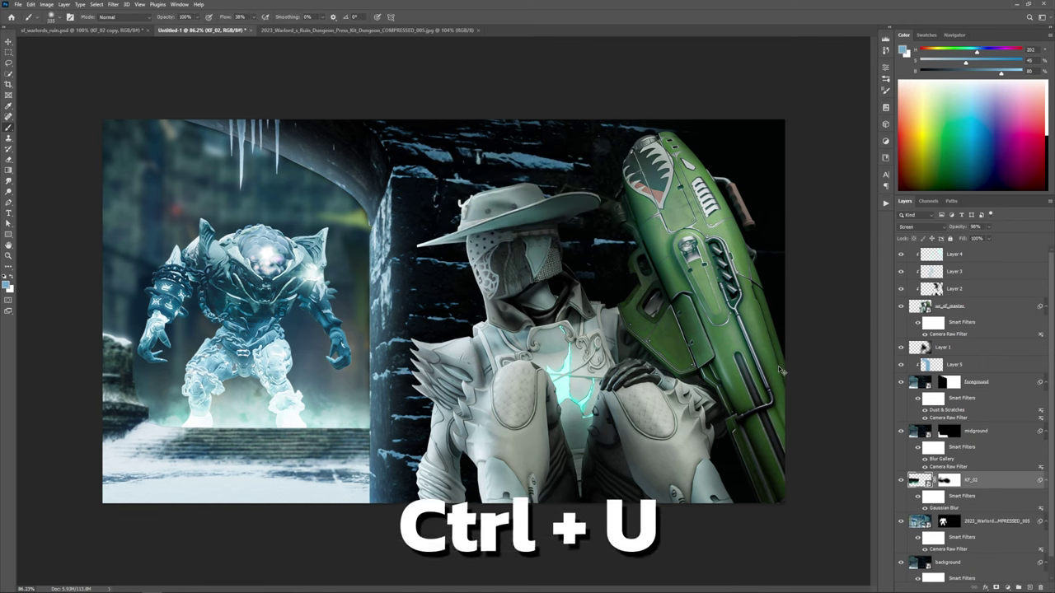
# Step: Shift the hue of the KF_02 smoke toward blue with a Hue/Saturation smart filter
pyautogui.hotkey('ctrl', 'u')
pyautogui.moveTo(486, 140); pyautogui.dragTo(588, 147)
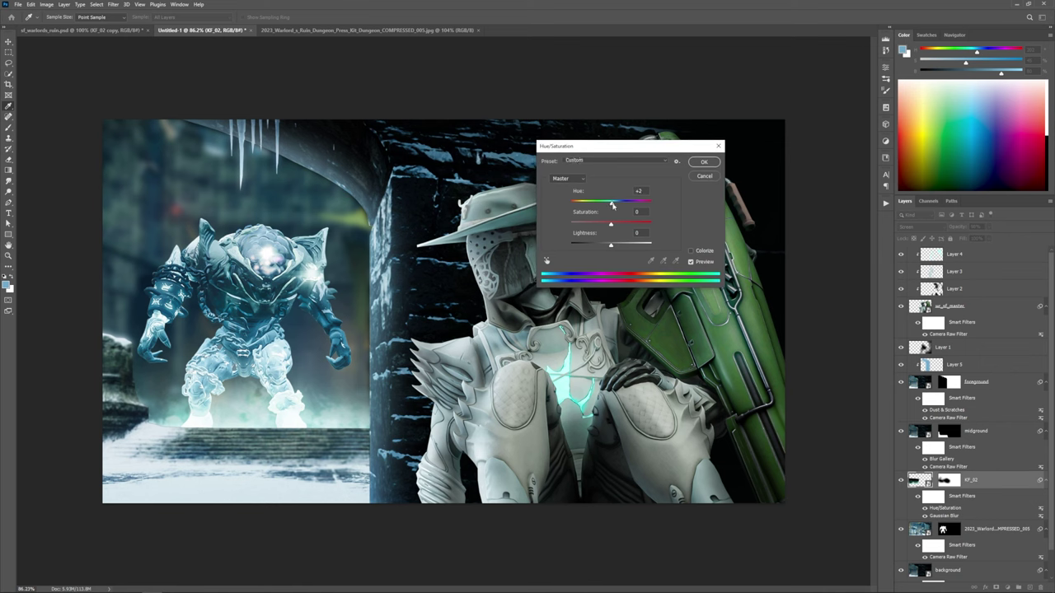
pyautogui.moveTo(613, 206); pyautogui.dragTo(622, 206)
pyautogui.click(704, 162)
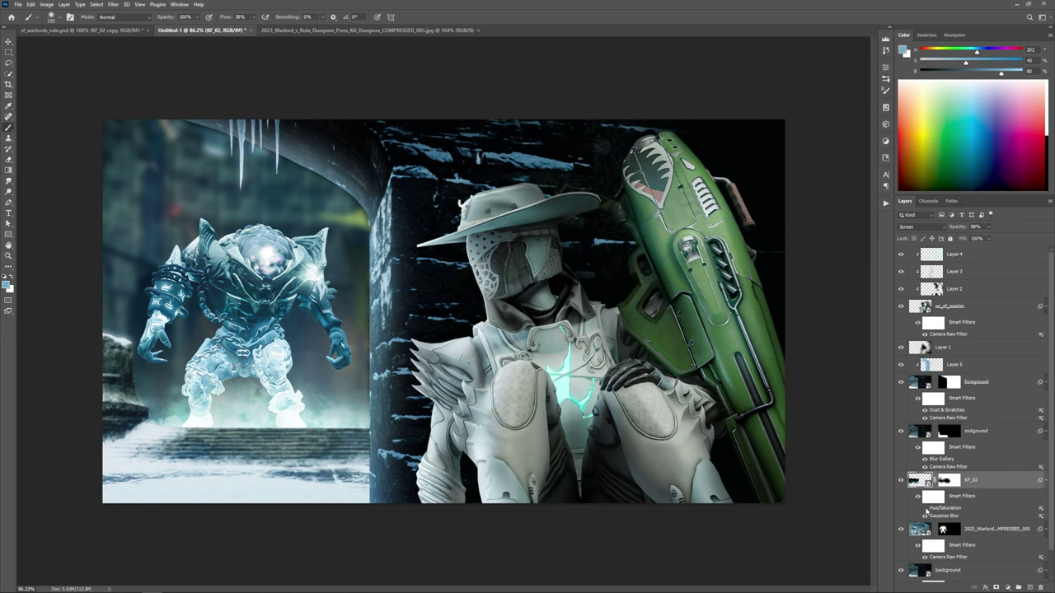
pyautogui.scroll(5, 310, 419)
pyautogui.moveTo(236, 430); pyautogui.dragTo(363, 426)
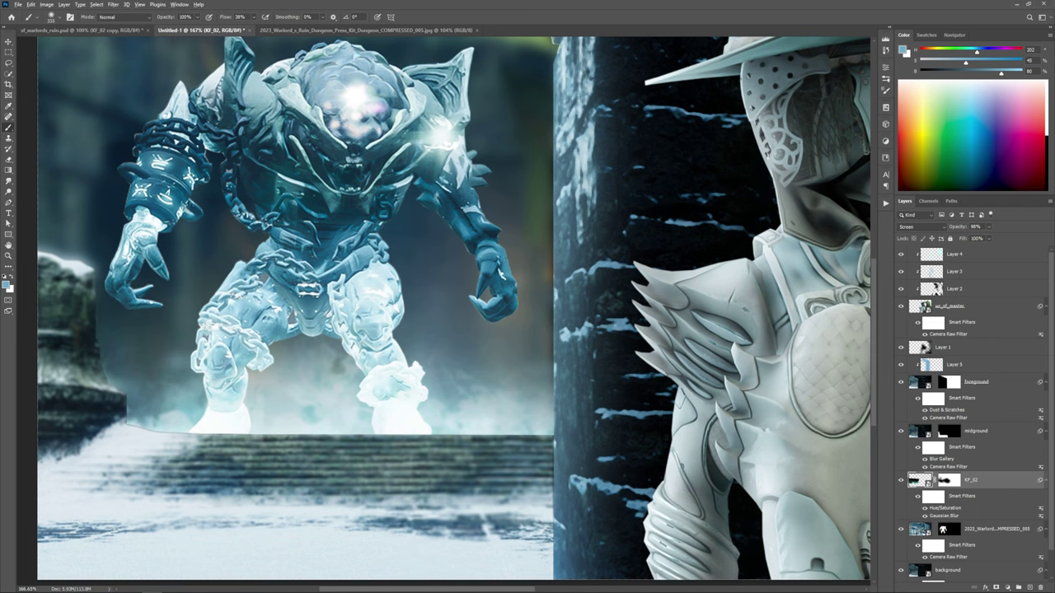
pyautogui.hotkey('ctrl', '-')
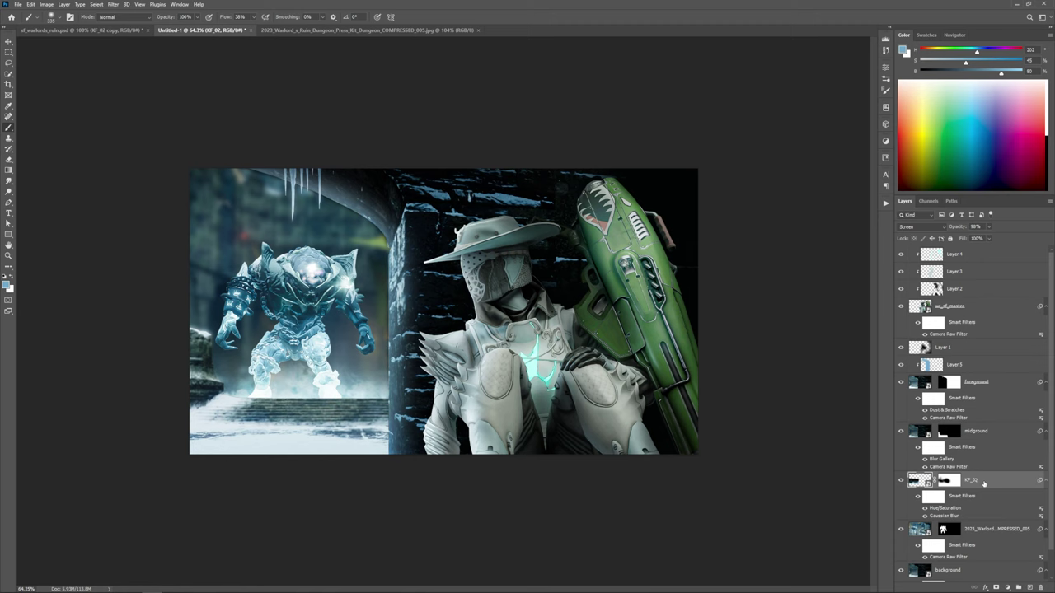
# Step: Duplicate KF_02 to the top of the layer stack, then enlarge and tilt the copy over the armored character's lower body
pyautogui.moveTo(984, 484); pyautogui.dragTo(984, 253)
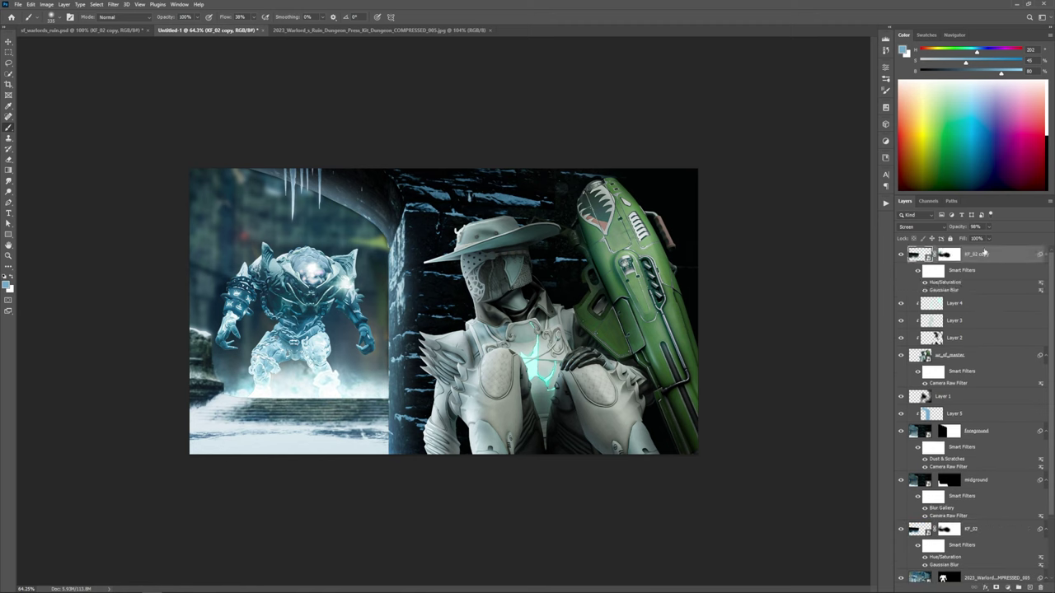
pyautogui.hotkey('ctrl', 't')
pyautogui.moveTo(423, 290); pyautogui.dragTo(751, 205)
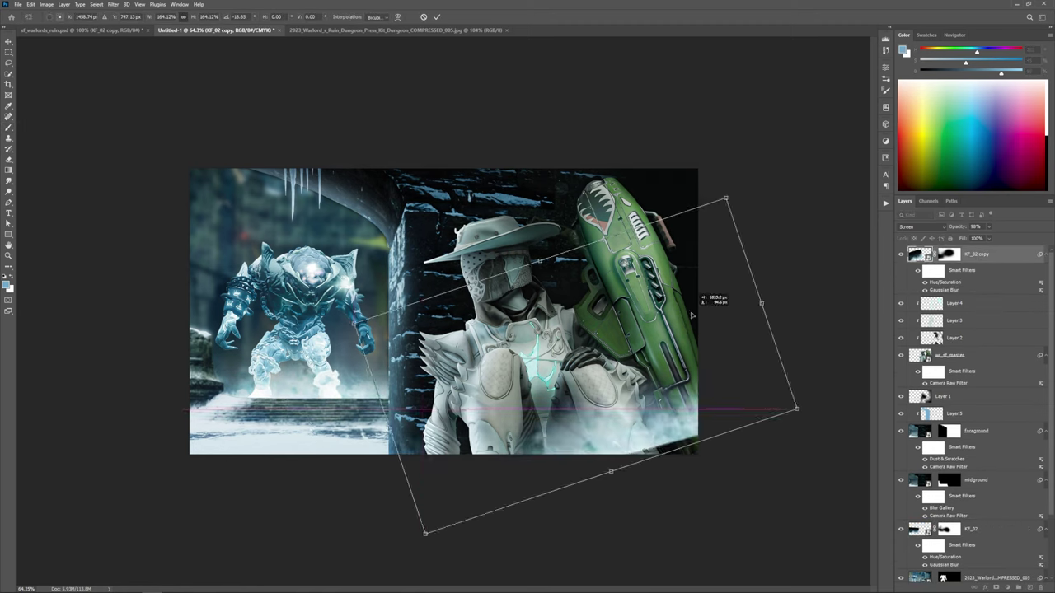
pyautogui.press('Return')
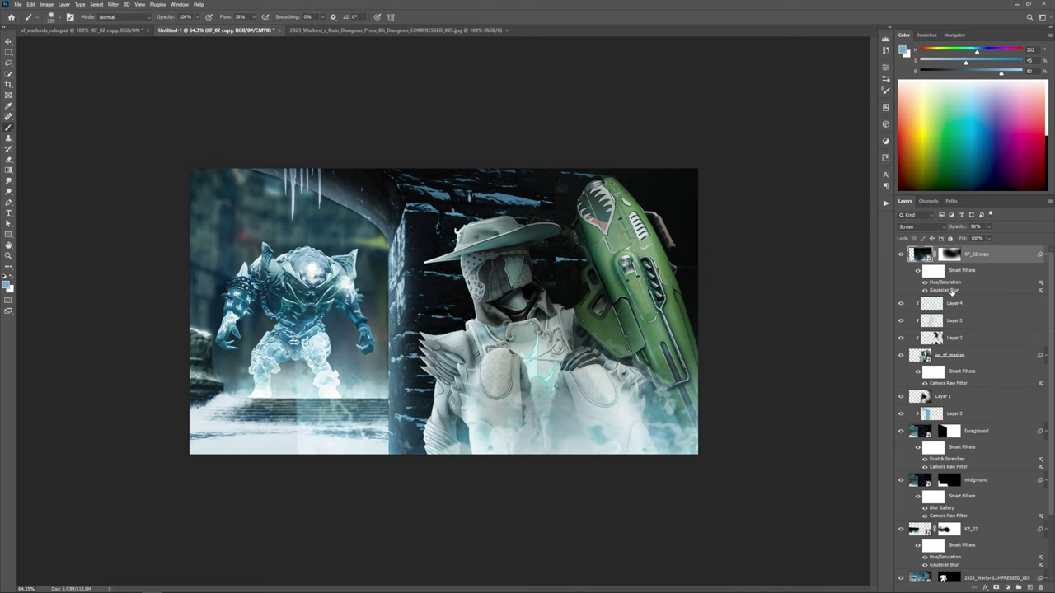
# Step: Edit the Gaussian Blur on the KF_02 copy and set the layer's opacity to 70%
pyautogui.doubleClick(951, 291)
pyautogui.moveTo(803, 354); pyautogui.dragTo(803, 355)
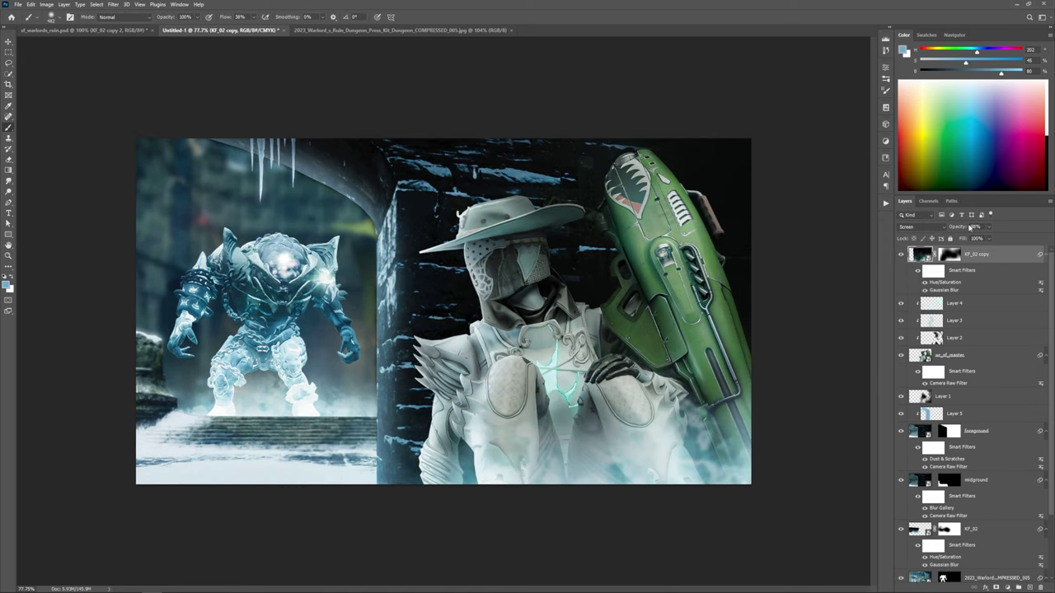
pyautogui.moveTo(968, 228); pyautogui.dragTo(958, 230)
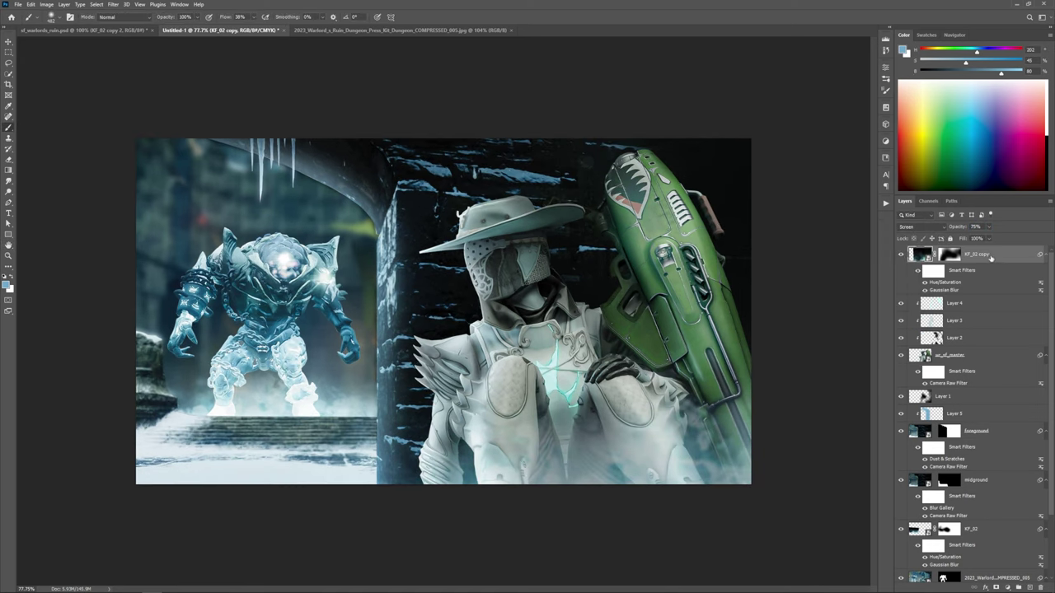
# Step: Transform the KF_02 copy again so its smoke spreads softly across the armored character's legs
pyautogui.scroll(-2, 754, 343)
pyautogui.hotkey('ctrl', 't')
pyautogui.moveTo(566, 279); pyautogui.dragTo(585, 258)
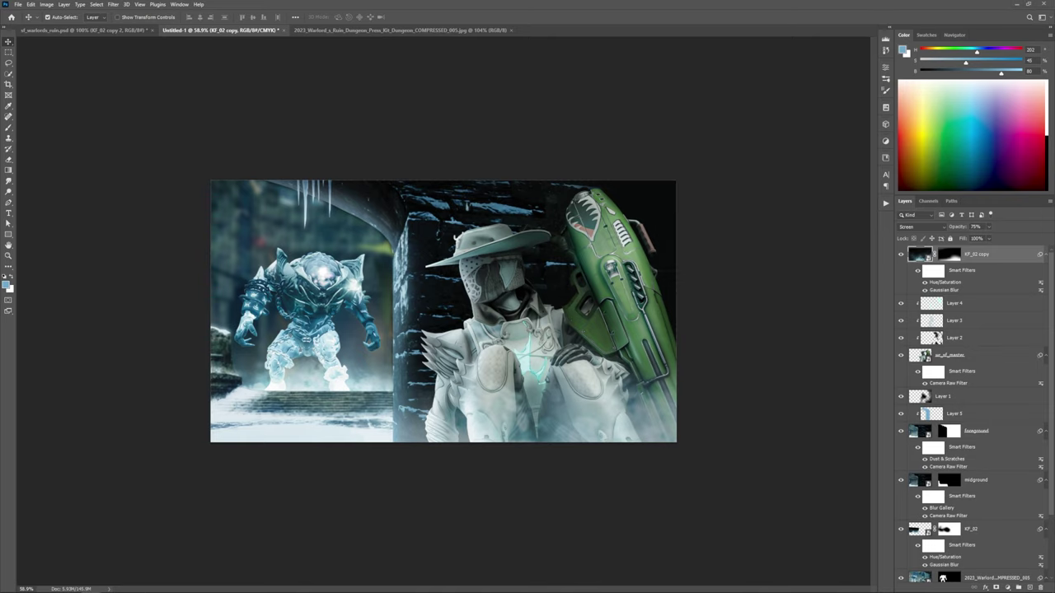
# Step: Place the Texturelabs_Atmosphere_144M snow texture and move its layer directly below KF_02
pyautogui.moveTo(515, 246); pyautogui.dragTo(515, 252)
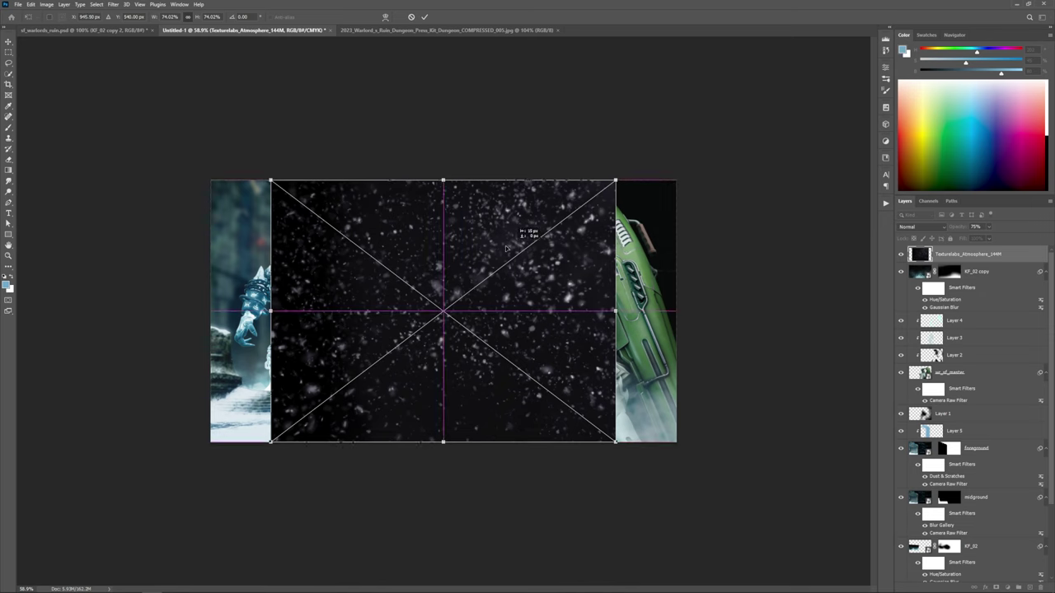
pyautogui.press('Return')
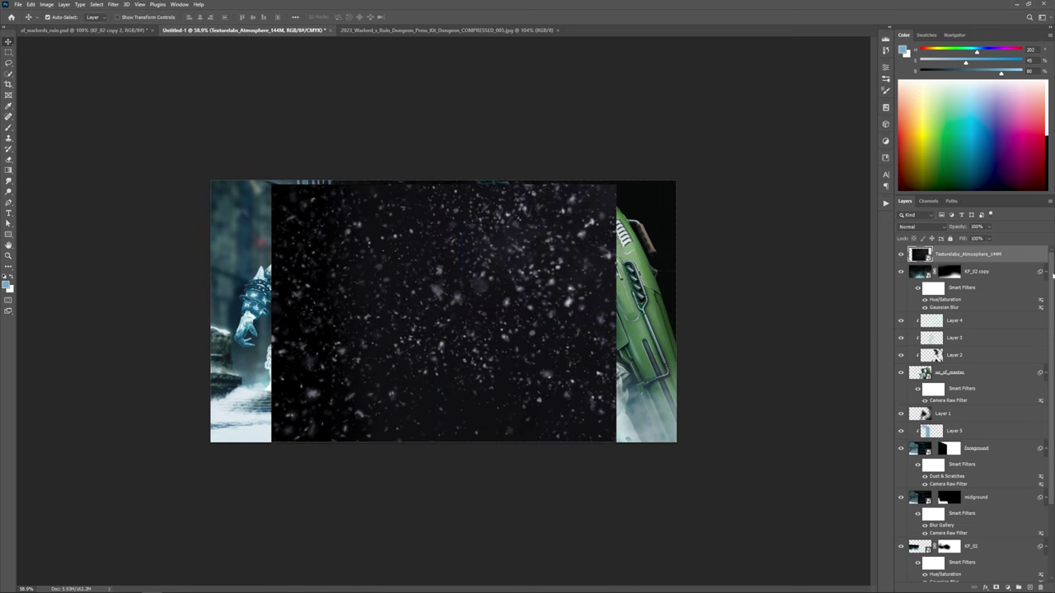
pyautogui.moveTo(991, 254); pyautogui.dragTo(998, 489)
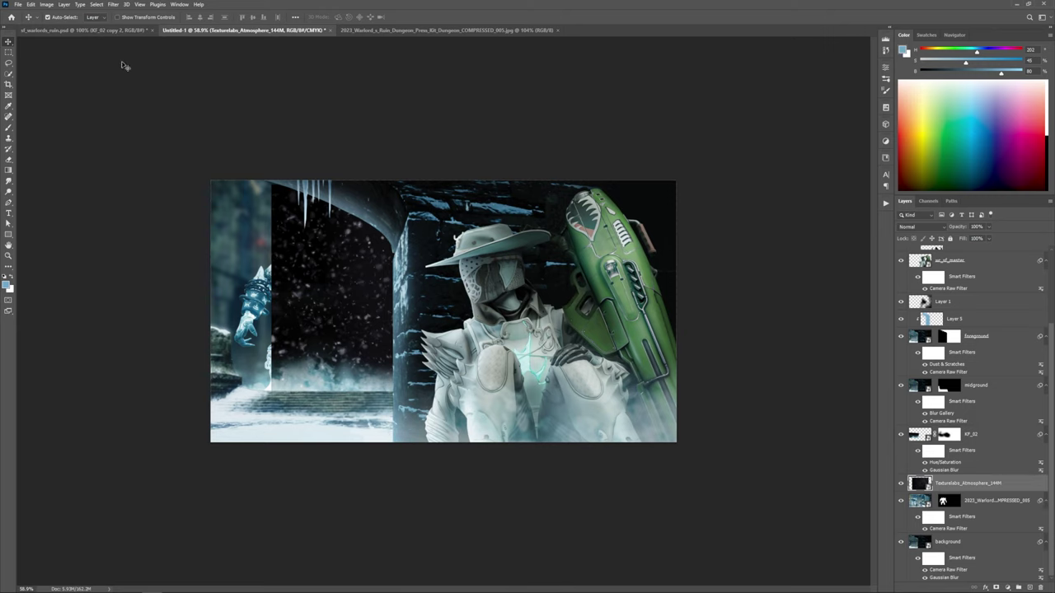
# Step: Reorder the layers so the KF_02 smoke sits behind the creature and the snow texture lies directly above midground
pyautogui.click(901, 484)
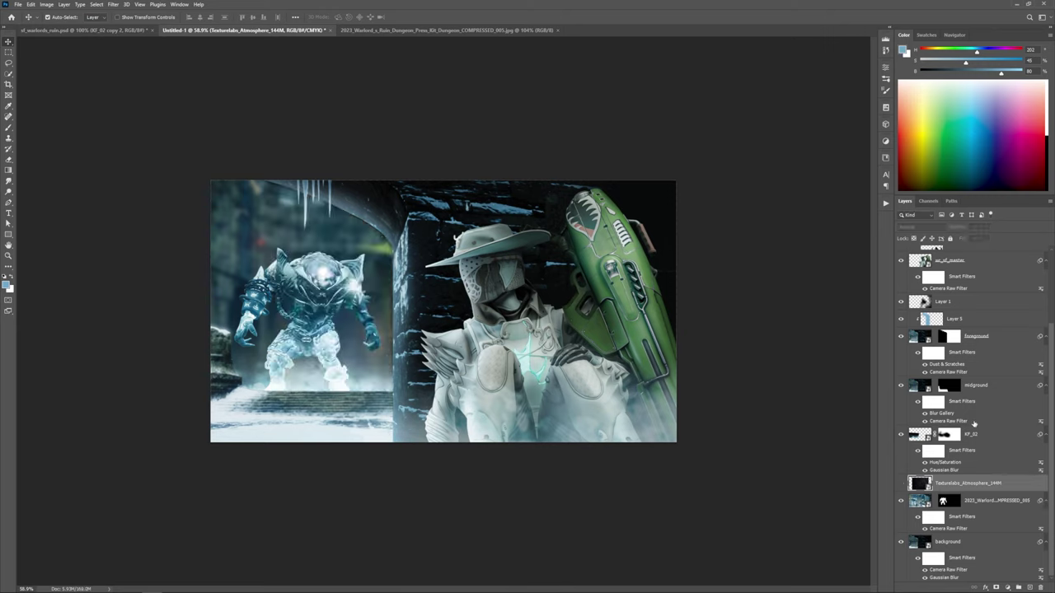
pyautogui.click(974, 422)
pyautogui.click(975, 434)
pyautogui.hotkey('ctrl', '[')
pyautogui.moveTo(992, 454); pyautogui.dragTo(999, 527)
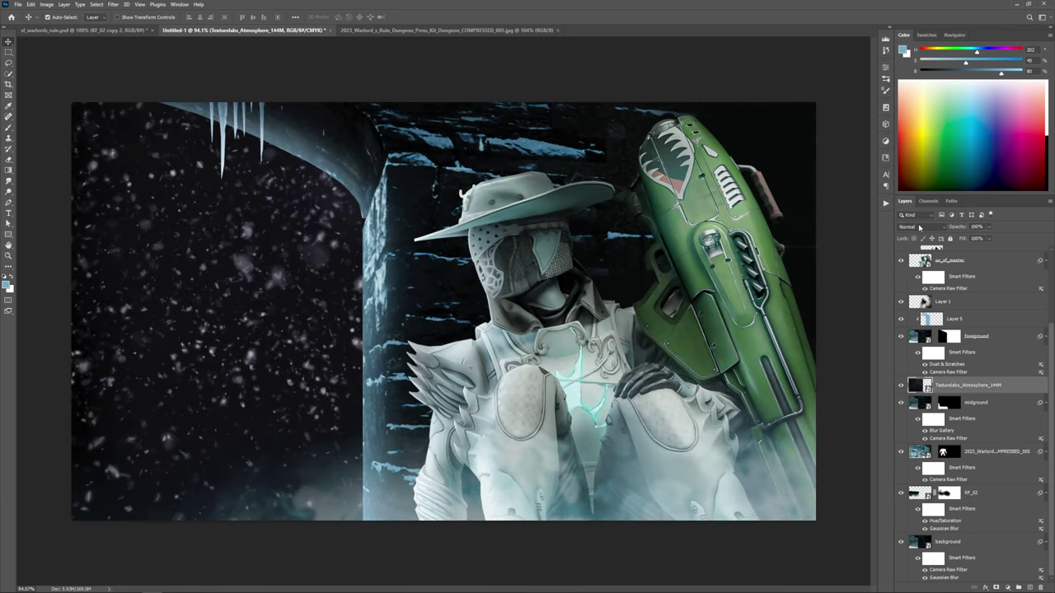
# Step: Set the blend mode of the Texturelabs_Atmosphere_144M snow layer to Screen
pyautogui.click(921, 227)
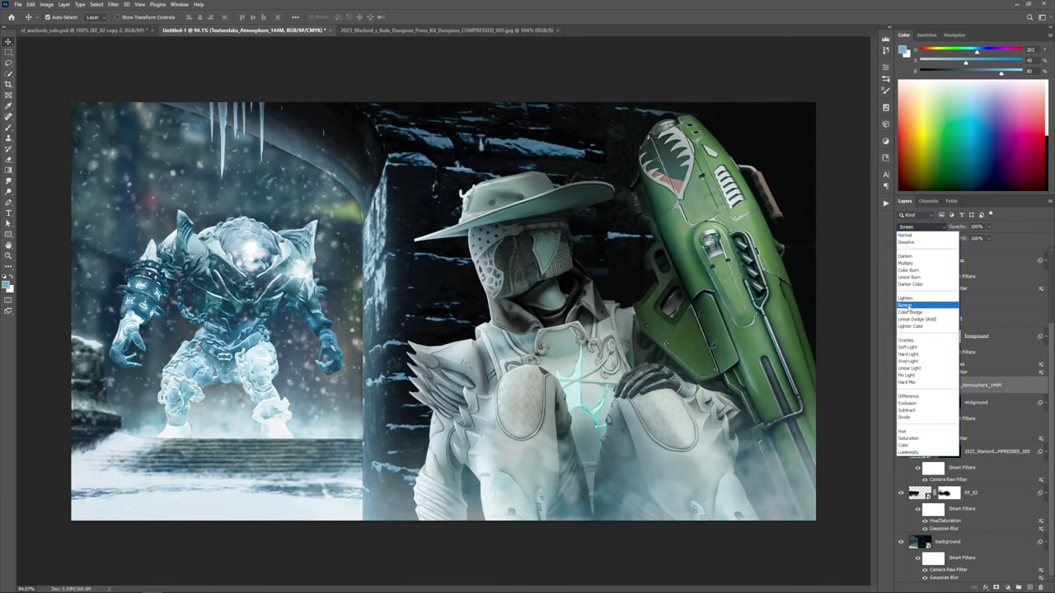
pyautogui.click(907, 306)
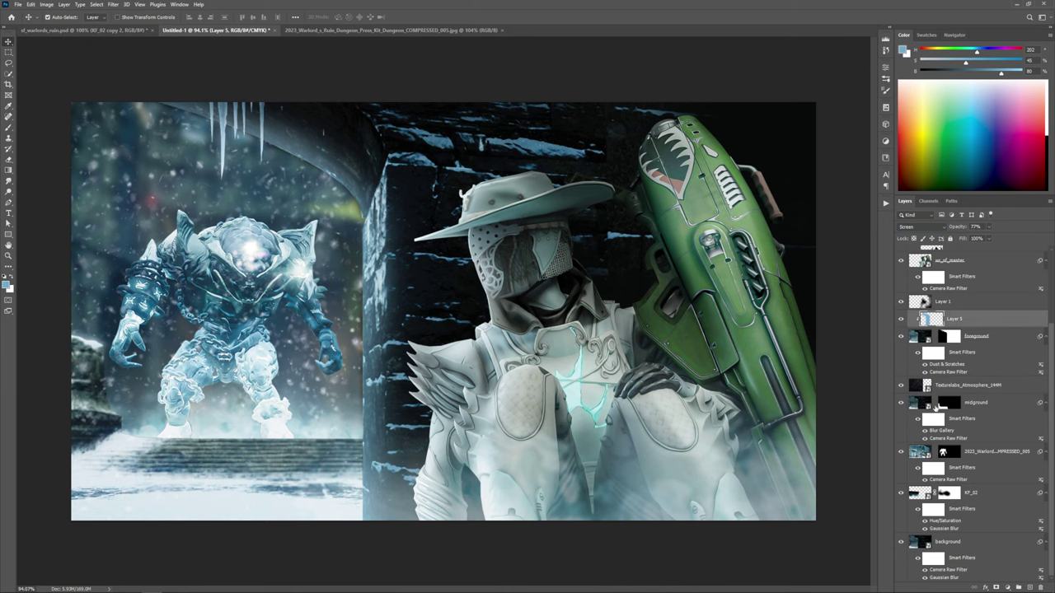
pyautogui.hotkey('ctrl', '-')
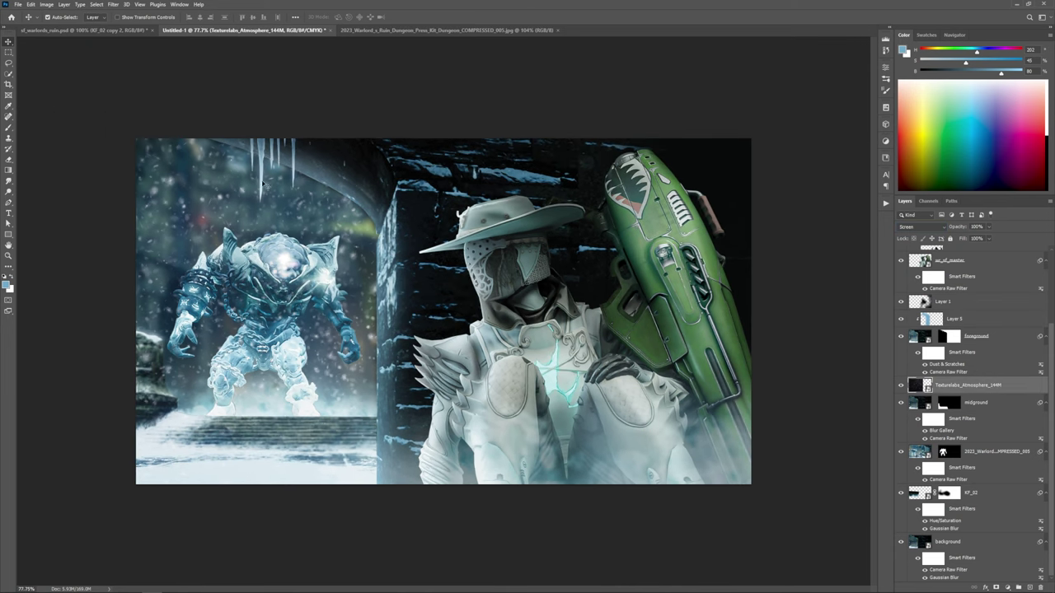
# Step: Apply Motion Blur at an angle of about 70° to the snow texture and scale it to about 78% over the creature's side
pyautogui.click(112, 4)
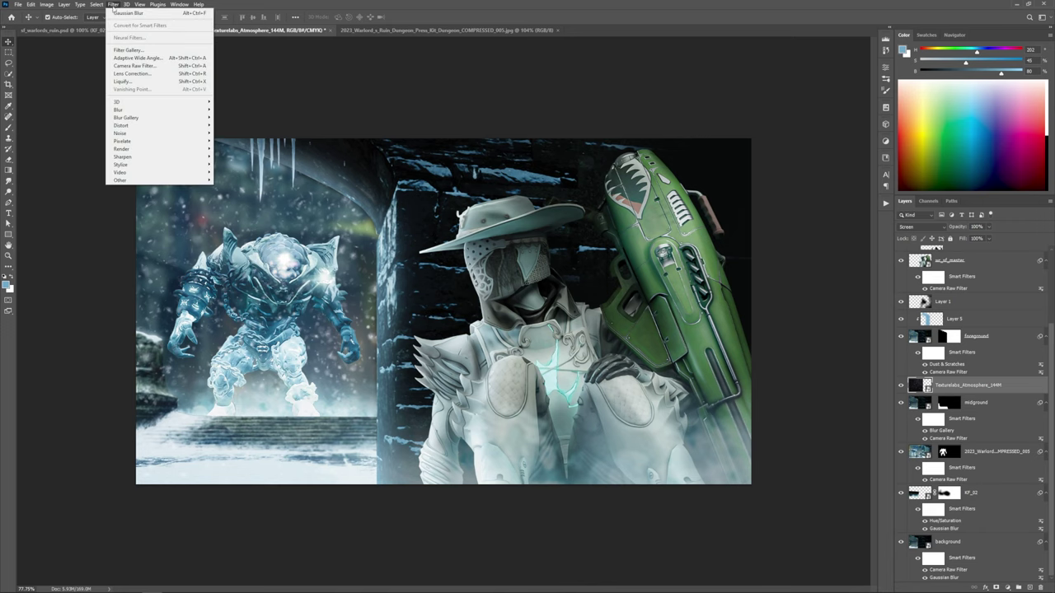
pyautogui.moveTo(165, 110)
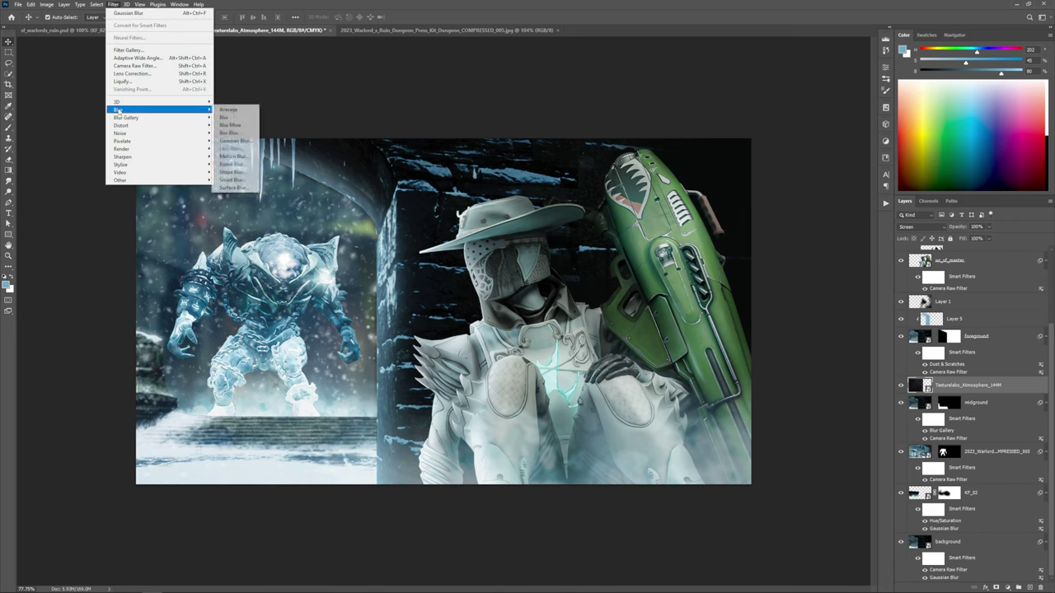
pyautogui.click(233, 156)
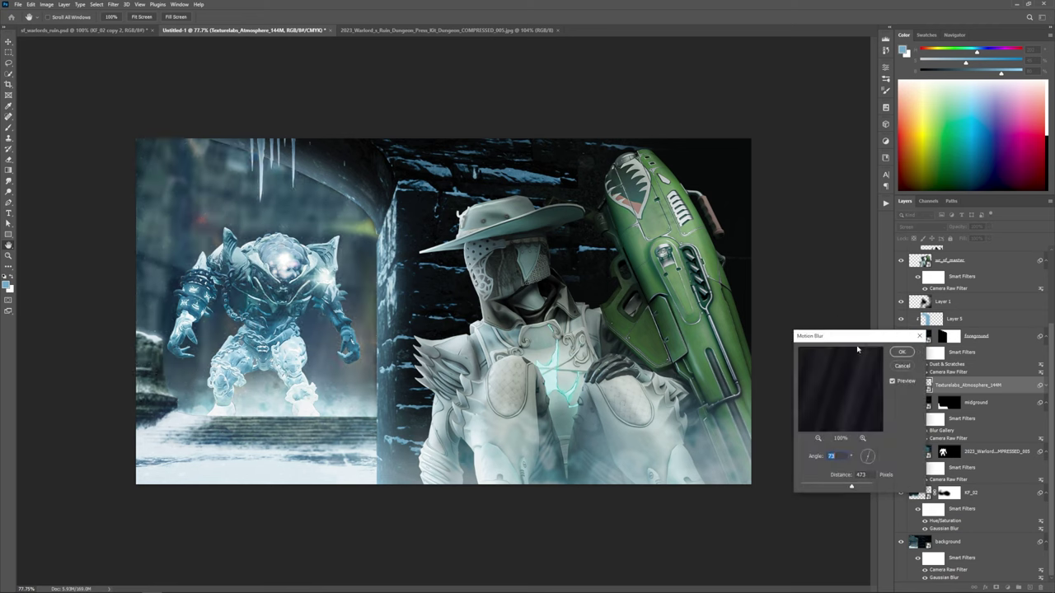
pyautogui.moveTo(842, 338); pyautogui.dragTo(679, 196)
pyautogui.moveTo(706, 308); pyautogui.dragTo(647, 344)
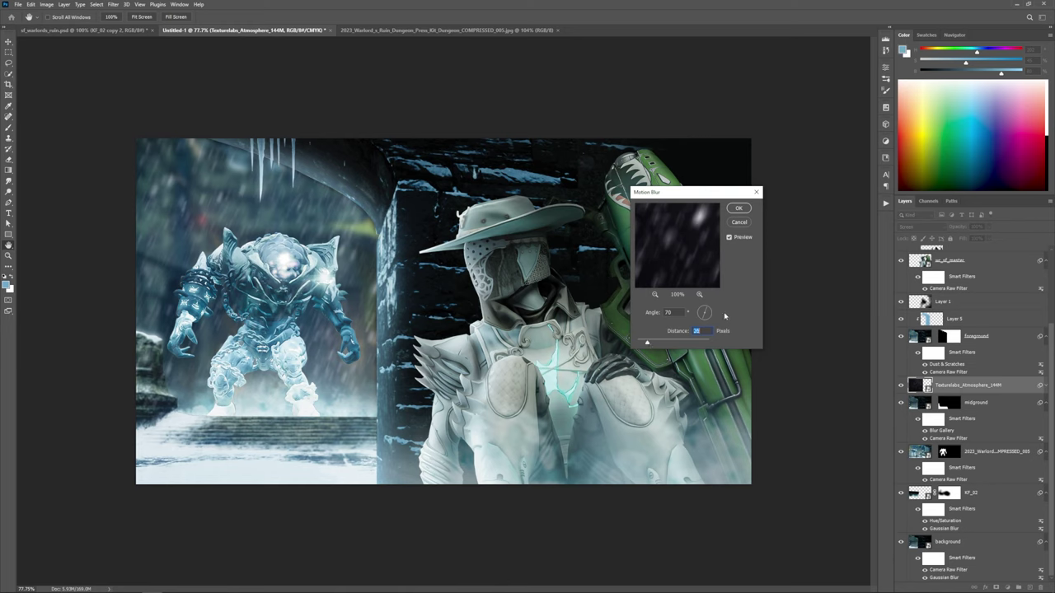
pyautogui.moveTo(707, 308); pyautogui.dragTo(708, 310)
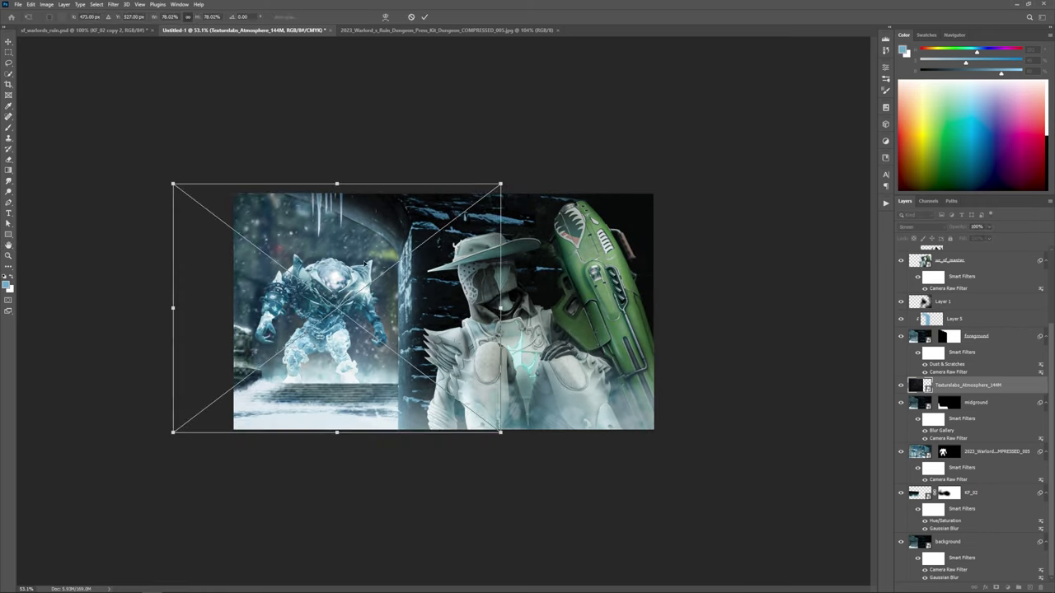
pyautogui.press('Return')
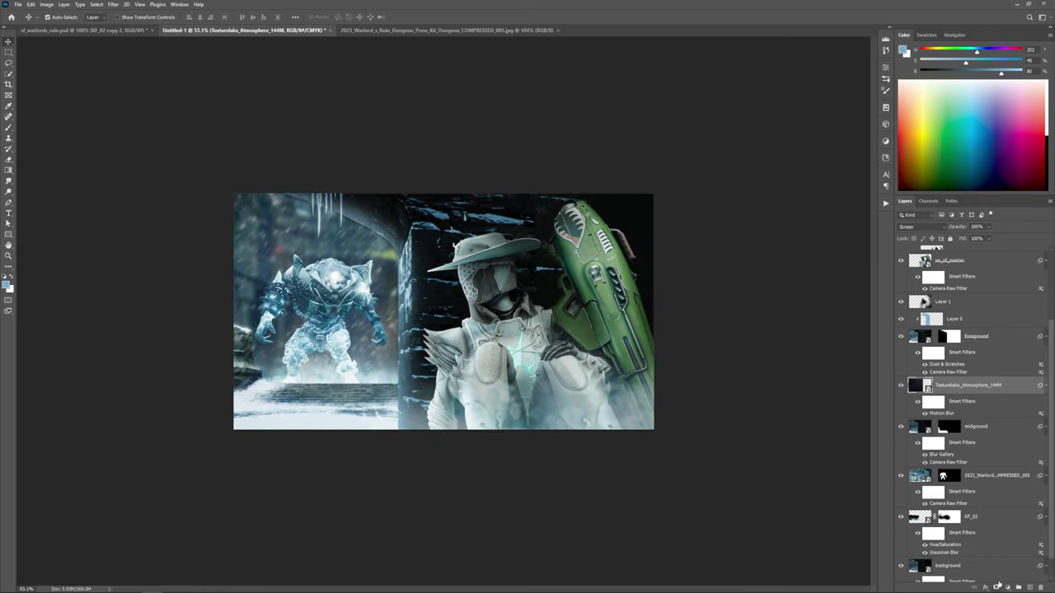
# Step: Add a layer mask to the snow texture and paint black on it to clear snow from the creature's body
pyautogui.click(996, 588)
pyautogui.scroll(2, 714, 435)
pyautogui.press('b')
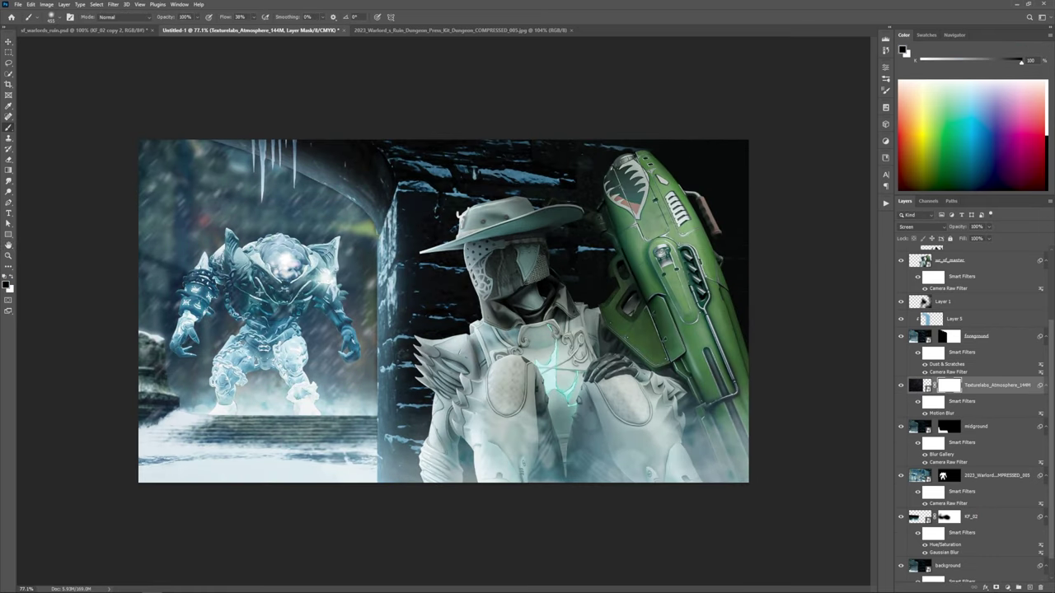
pyautogui.moveTo(225, 329)
pyautogui.mouseDown()
pyautogui.moveTo(257, 340)
pyautogui.moveTo(273, 288)
pyautogui.moveTo(247, 318)
pyautogui.moveTo(254, 346)
pyautogui.mouseUp()
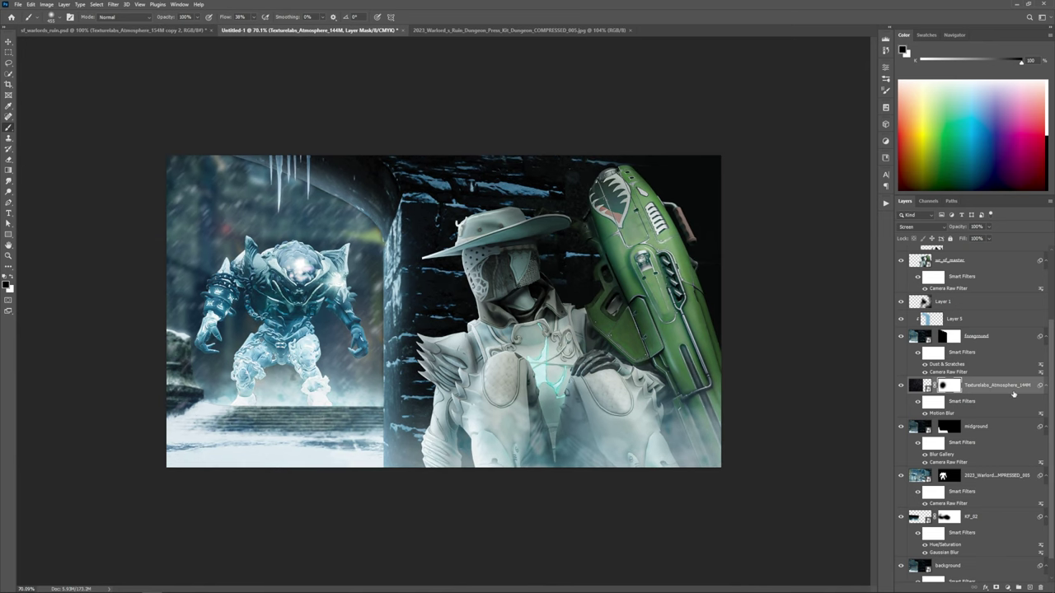
# Step: Duplicate the masked Texturelabs_Atmosphere_144M layer and compare the scene with the copy hidden and shown
pyautogui.click(1014, 393)
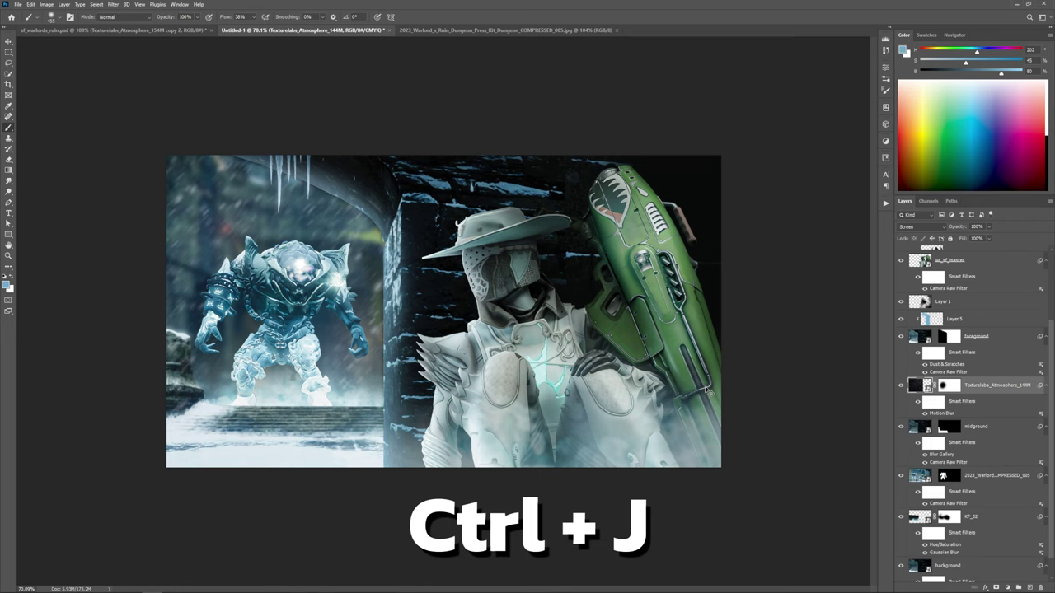
pyautogui.hotkey('ctrl', 'j')
pyautogui.scroll(-3, 707, 389)
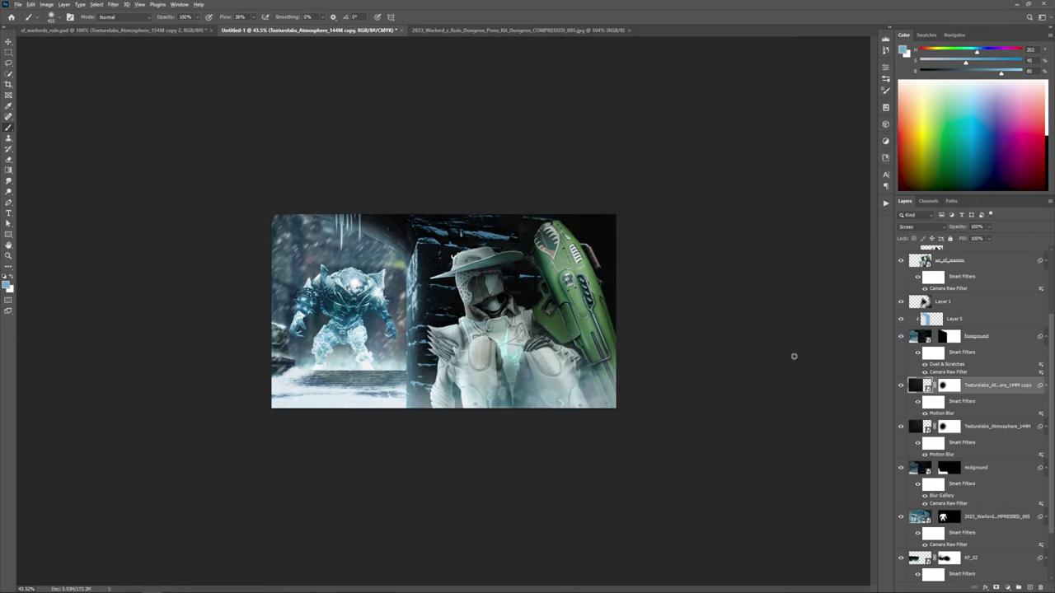
pyautogui.click(897, 392)
pyautogui.click(896, 393)
pyautogui.click(897, 392)
pyautogui.click(896, 392)
# Step: Paint black on the snow copy's mask to thin out the extra snow around the creature and toward the pillar
pyautogui.click(948, 386)
pyautogui.click(318, 388)
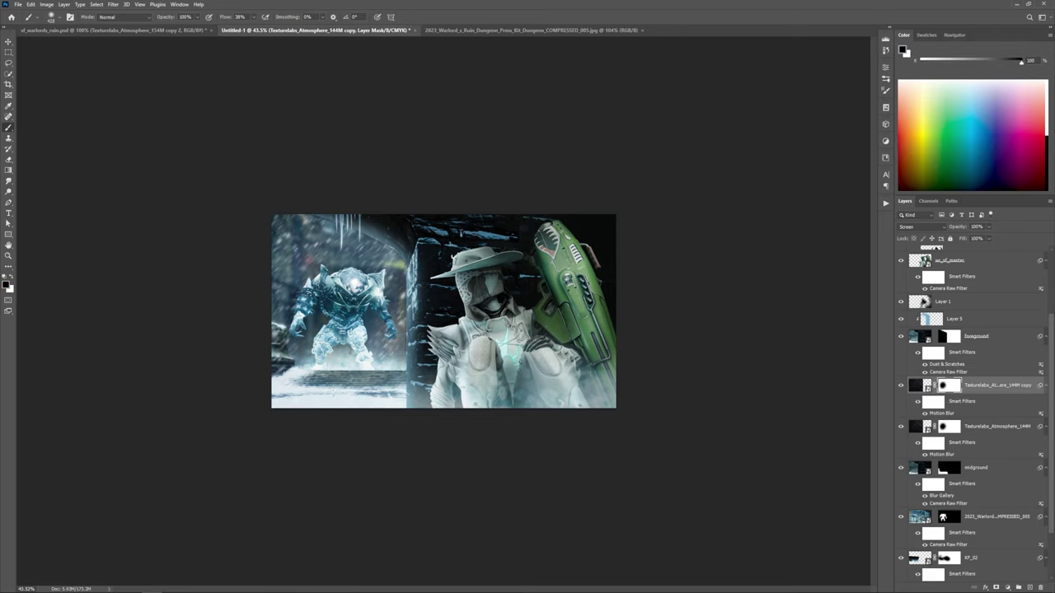
pyautogui.moveTo(437, 255); pyautogui.dragTo(366, 214)
pyautogui.moveTo(281, 211)
pyautogui.mouseDown()
pyautogui.moveTo(257, 231)
pyautogui.moveTo(300, 223)
pyautogui.moveTo(244, 242)
pyautogui.mouseUp()
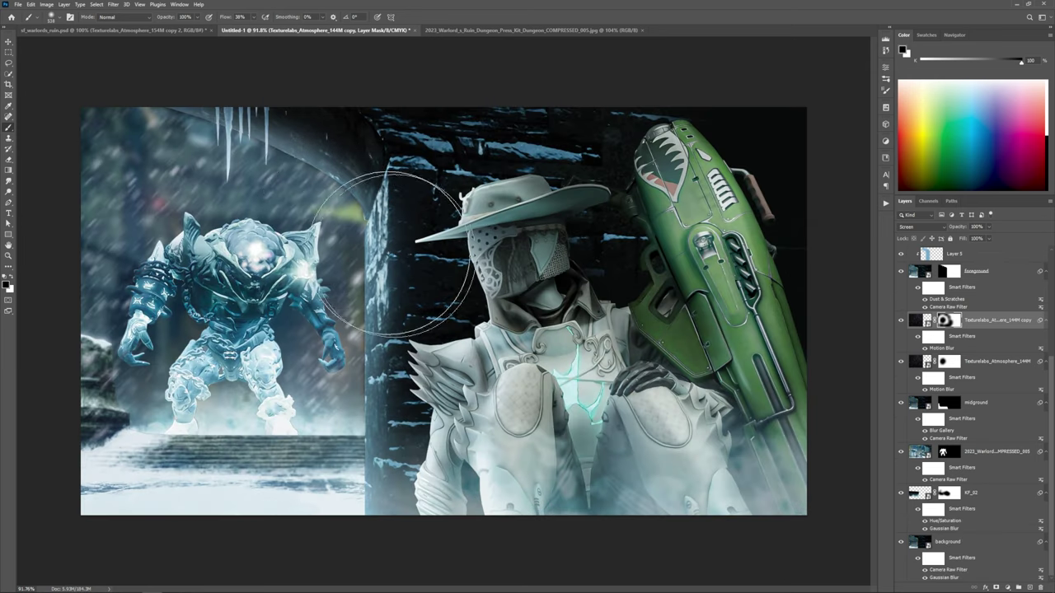
pyautogui.press('v')
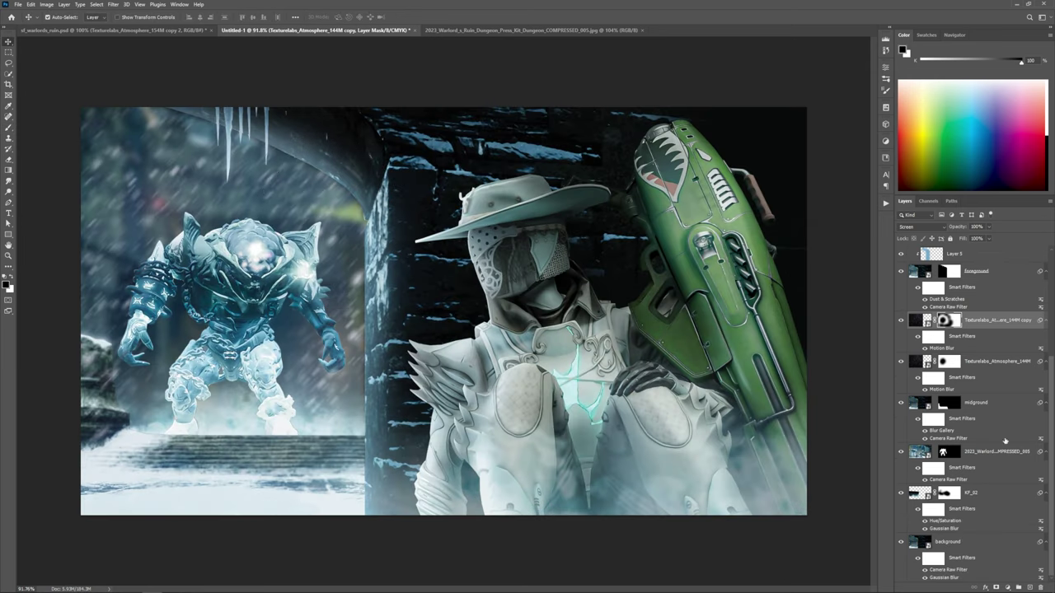
# Step: Move both Texturelabs_Atmosphere_144M snow layers beneath the creature's layer in the stack, just above the KF_02 smoke layer
pyautogui.click(981, 465)
pyautogui.click(973, 321)
pyautogui.click(977, 363)
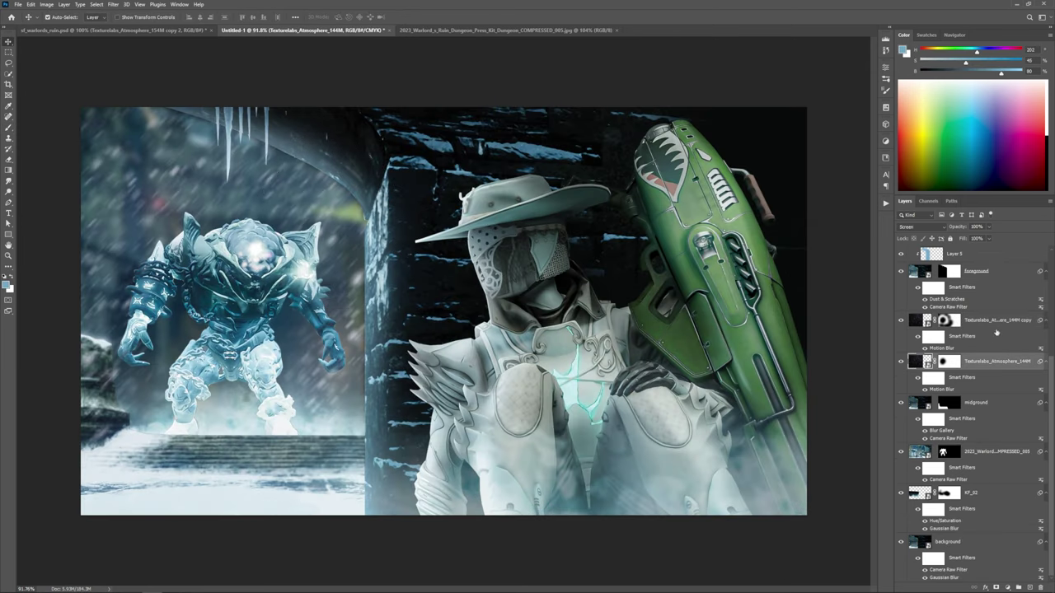
pyautogui.keyDown('shift'); pyautogui.click(970, 324); pyautogui.keyUp('shift')
pyautogui.moveTo(977, 317); pyautogui.dragTo(1002, 539)
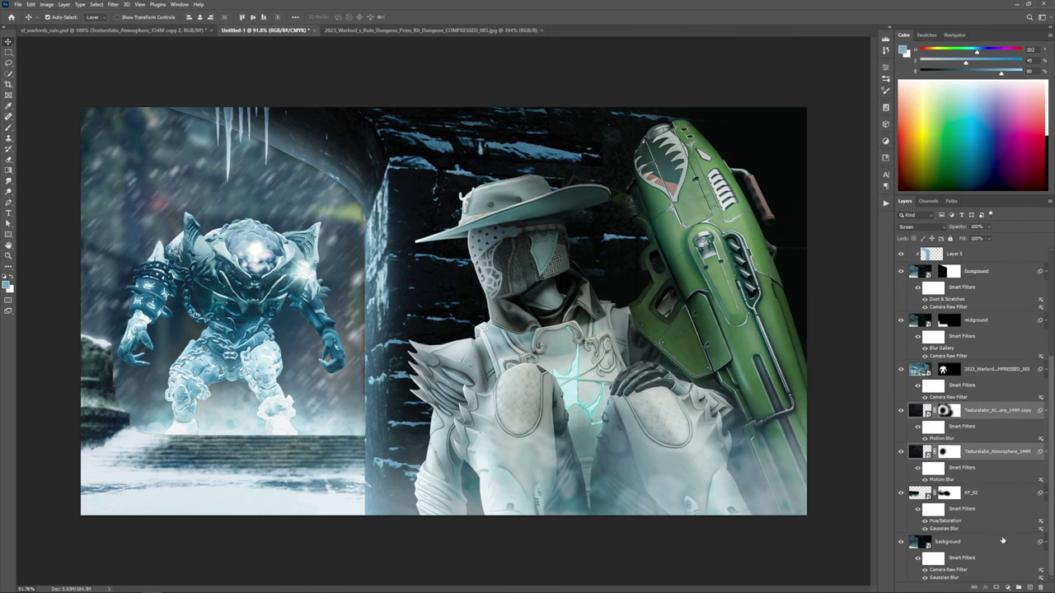
pyautogui.scroll(-2, 719, 426)
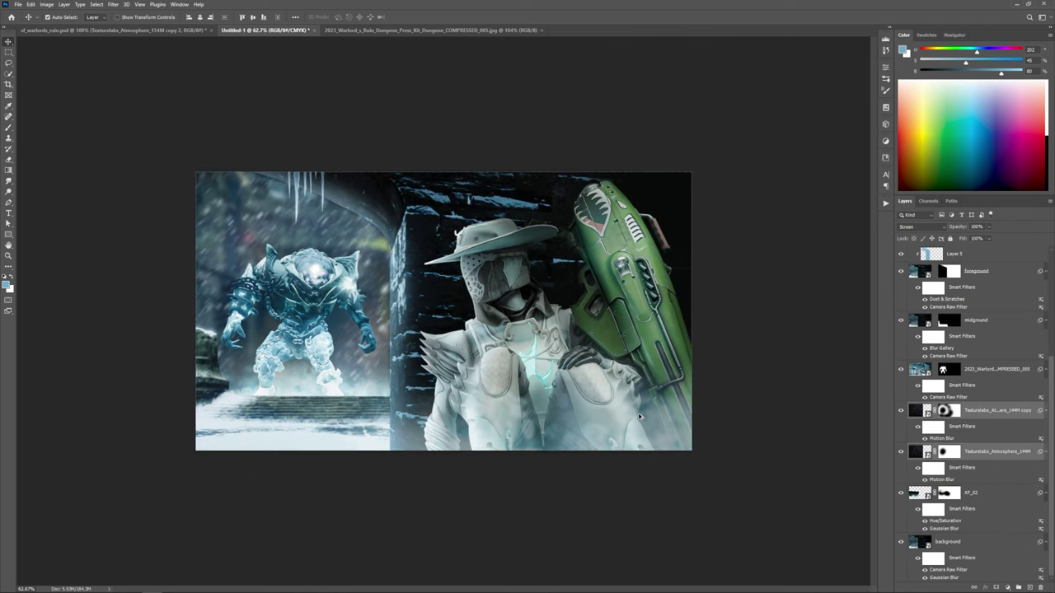
pyautogui.moveTo(973, 435); pyautogui.dragTo(1000, 475)
pyautogui.click(994, 414)
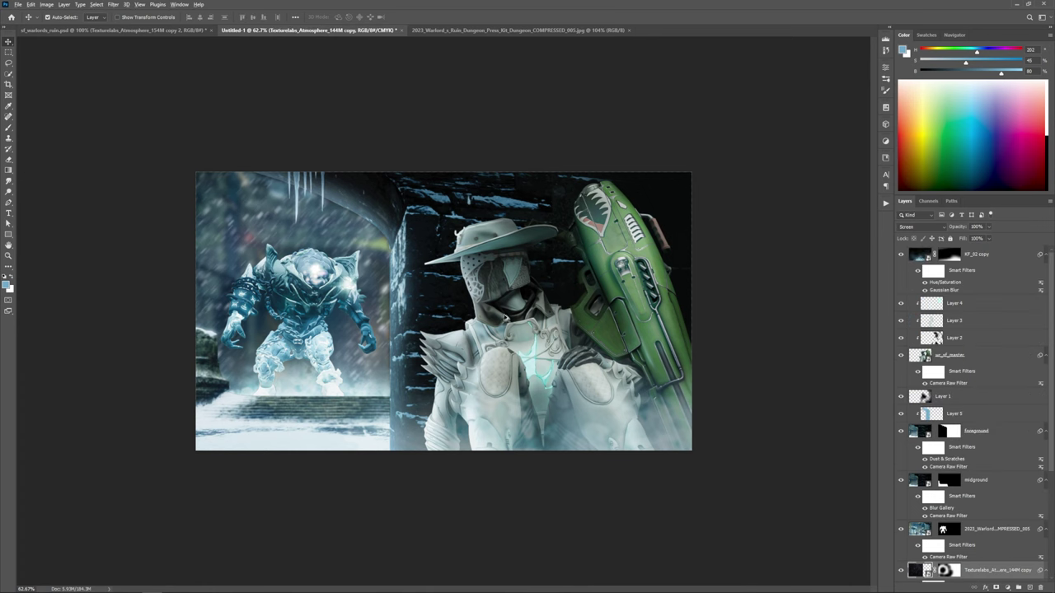
# Step: Compare the armored character with the Layer 3 Screen highlights hidden and shown
pyautogui.click(947, 305)
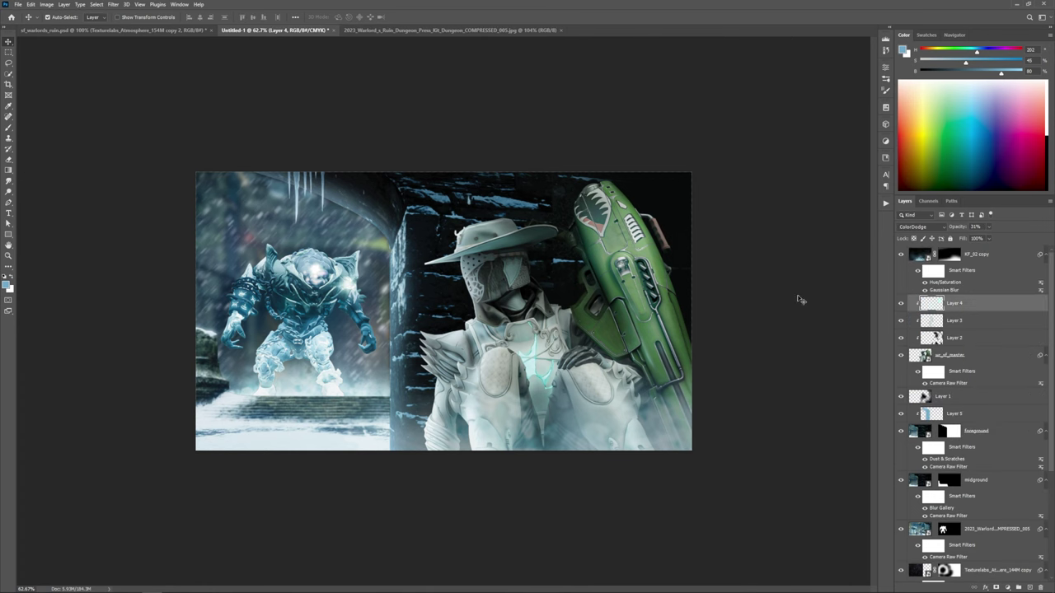
pyautogui.hotkey('ctrl', '1')
pyautogui.scroll(-4, 514, 247)
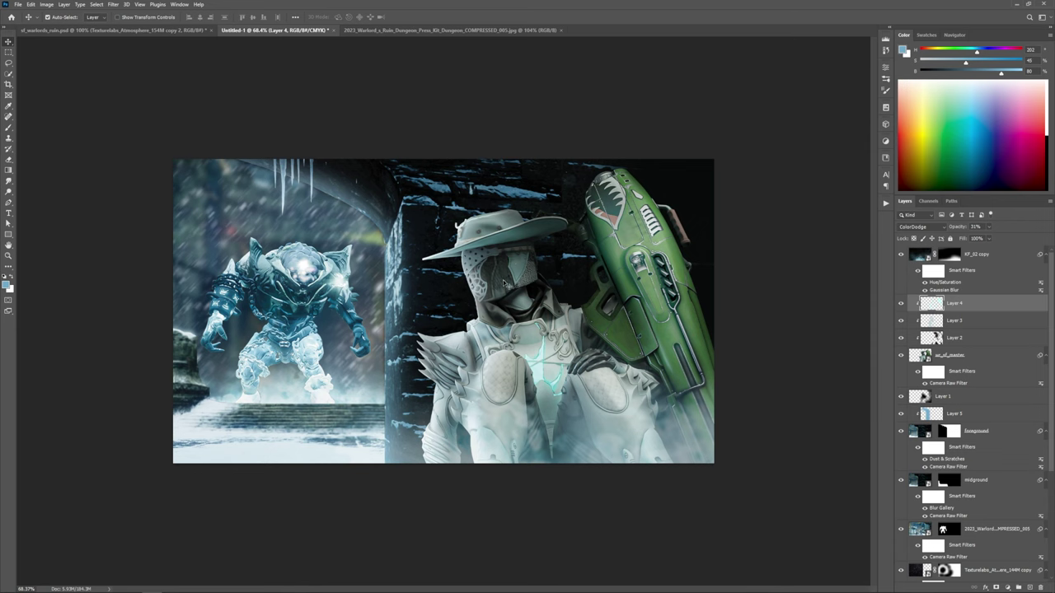
pyautogui.click(947, 320)
pyautogui.click(901, 320)
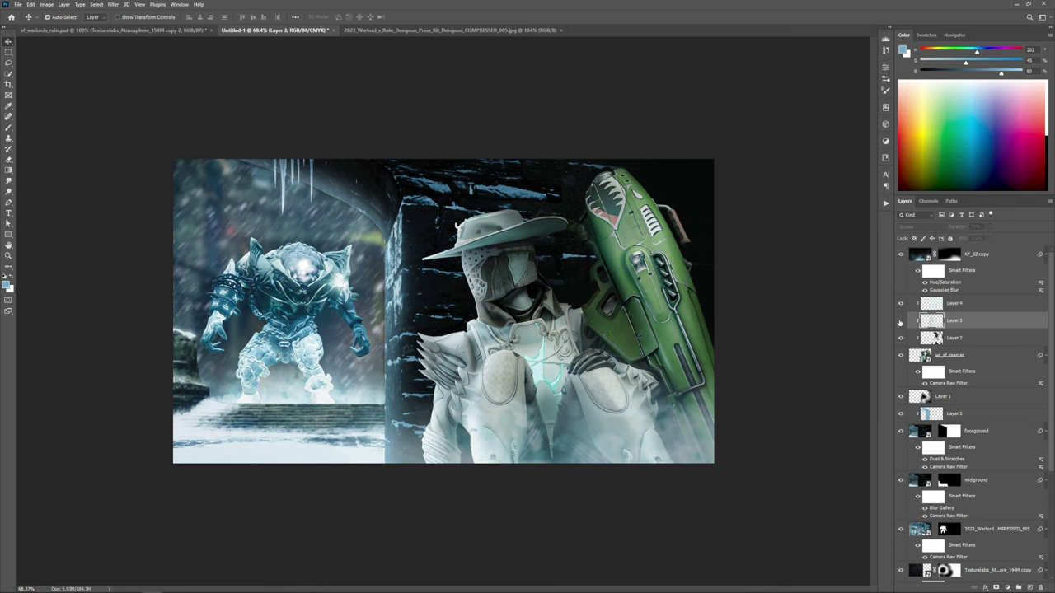
pyautogui.click(900, 320)
# Step: Brush extra highlights on Layer 3 around the armored character's shoulder, collar and helmet, using light colors sampled from the armor
pyautogui.scroll(6, 546, 284)
pyautogui.press('b')
pyautogui.moveTo(527, 283); pyautogui.dragTo(428, 285)
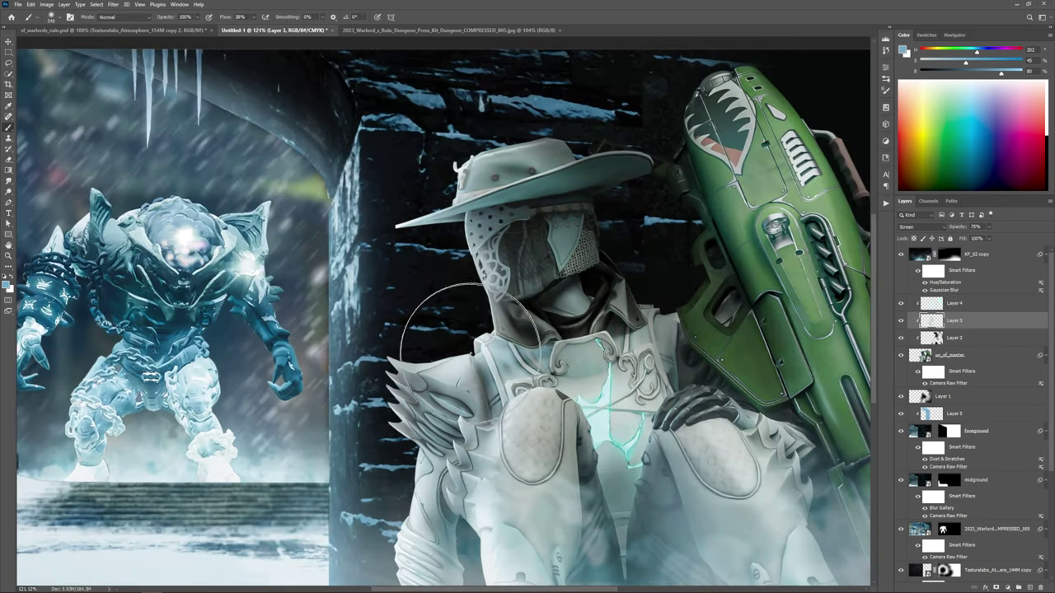
pyautogui.keyDown('alt'); pyautogui.click(457, 358); pyautogui.keyUp('alt')
pyautogui.moveTo(522, 330); pyautogui.dragTo(466, 279)
pyautogui.keyDown('alt'); pyautogui.click(459, 361); pyautogui.keyUp('alt')
pyautogui.moveTo(487, 326)
pyautogui.mouseDown()
pyautogui.moveTo(500, 245)
pyautogui.moveTo(525, 244)
pyautogui.moveTo(556, 269)
pyautogui.moveTo(547, 278)
pyautogui.moveTo(562, 266)
pyautogui.moveTo(527, 244)
pyautogui.moveTo(550, 254)
pyautogui.moveTo(512, 248)
pyautogui.moveTo(546, 273)
pyautogui.moveTo(571, 257)
pyautogui.mouseUp()
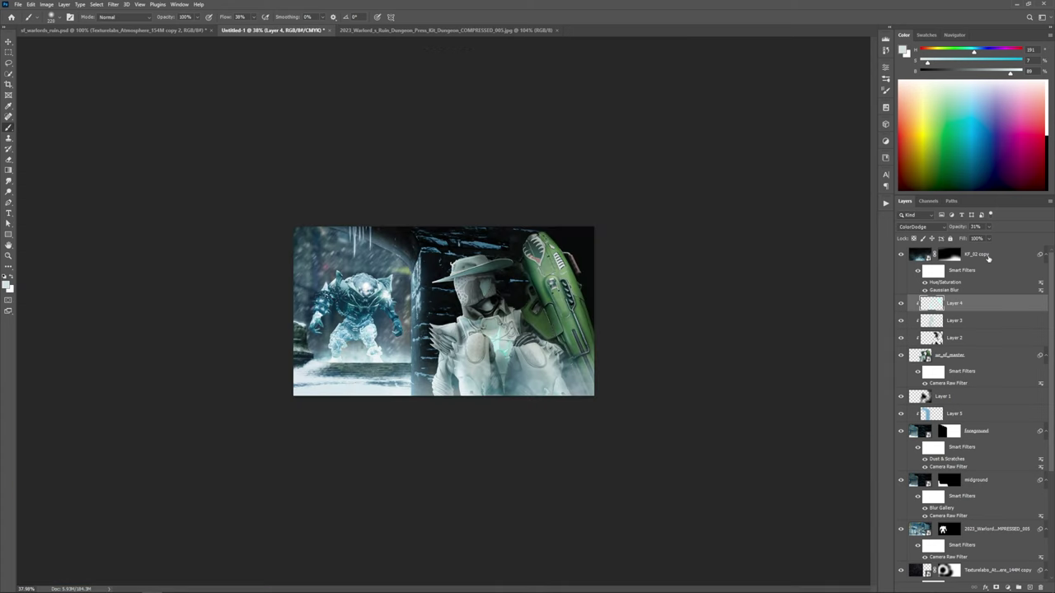
# Step: Add a new layer above KF_02 copy and set the Gradient tool to the Foreground to Transparent preset
pyautogui.click(988, 258)
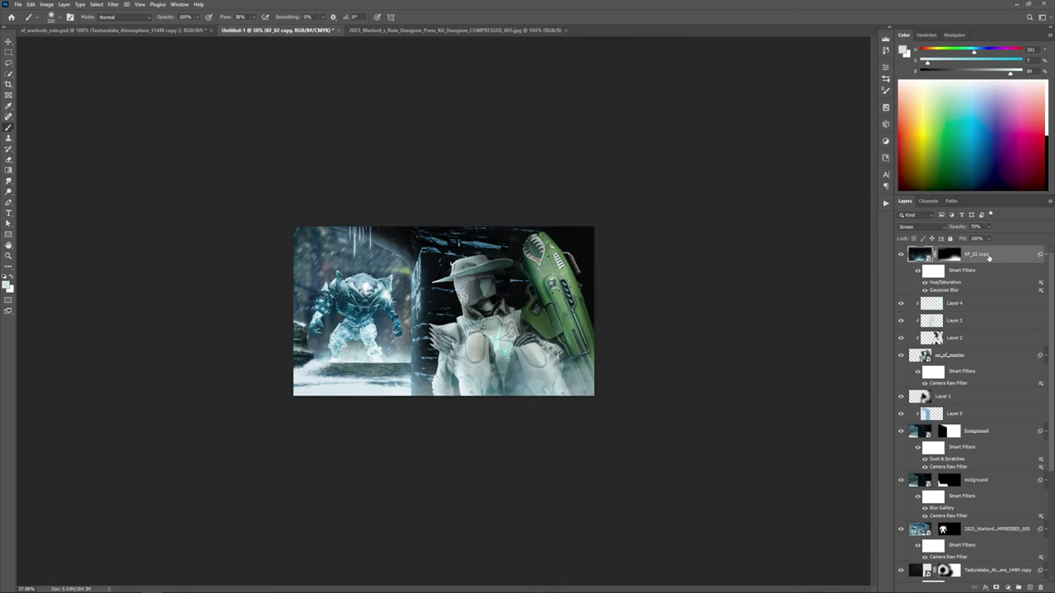
pyautogui.click(1030, 587)
pyautogui.scroll(3, 464, 428)
pyautogui.press('g')
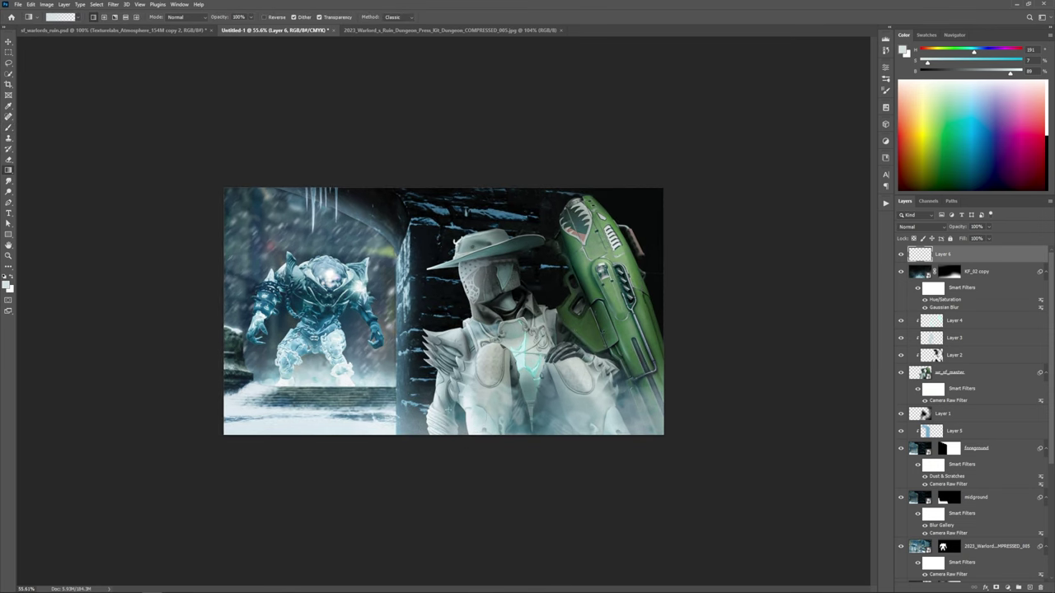
pyautogui.click(9, 170)
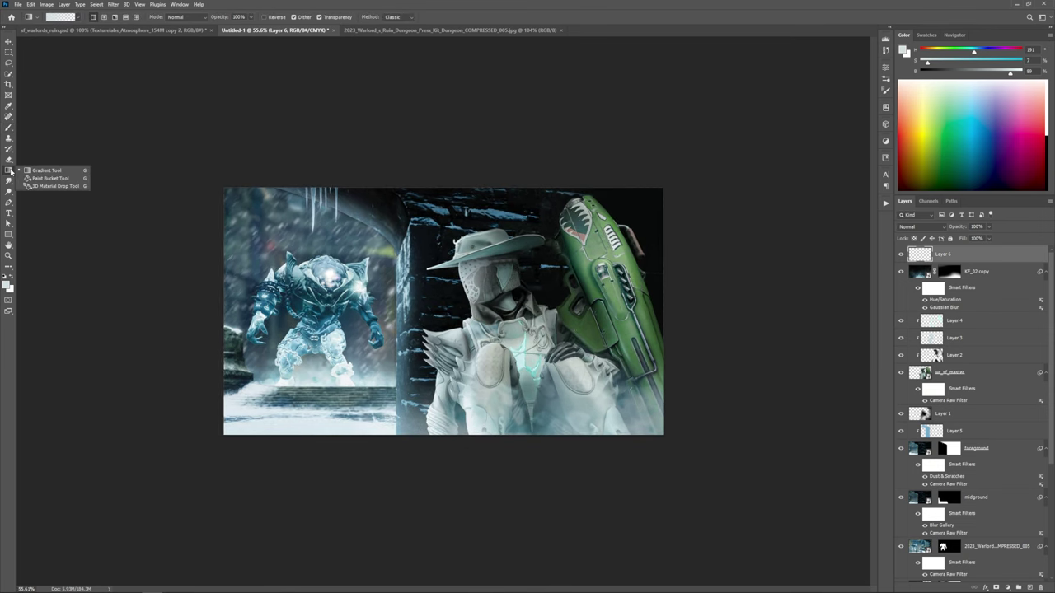
pyautogui.click(38, 171)
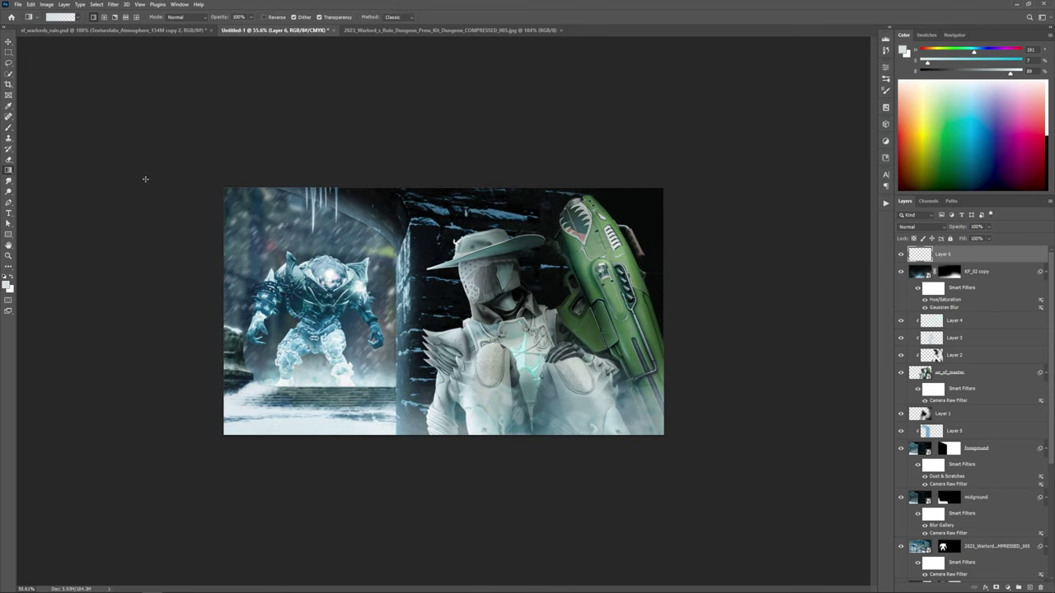
pyautogui.scroll(2, 146, 176)
pyautogui.click(57, 16)
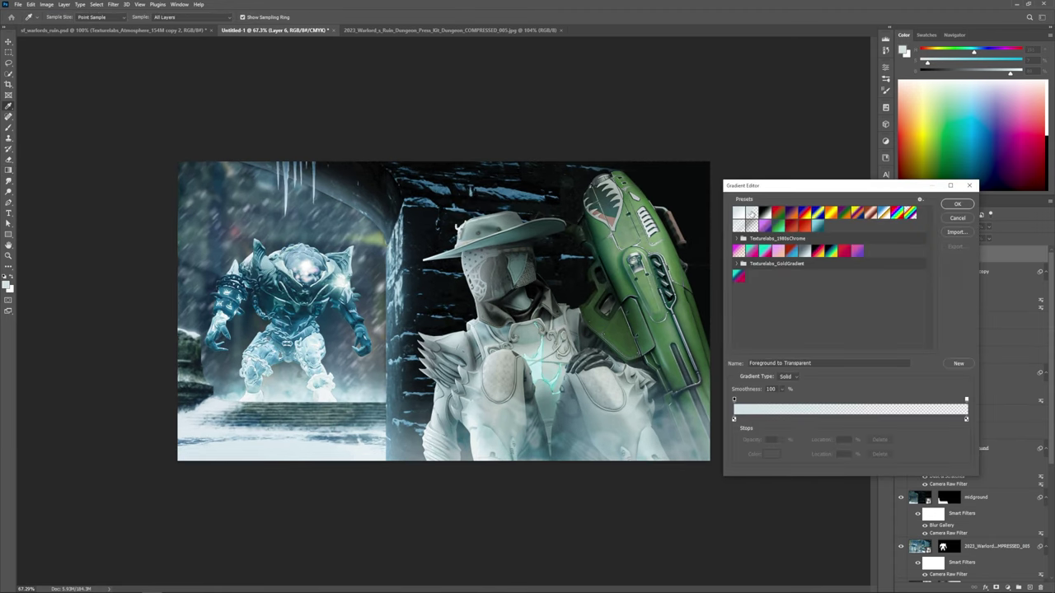
pyautogui.click(752, 213)
pyautogui.click(957, 203)
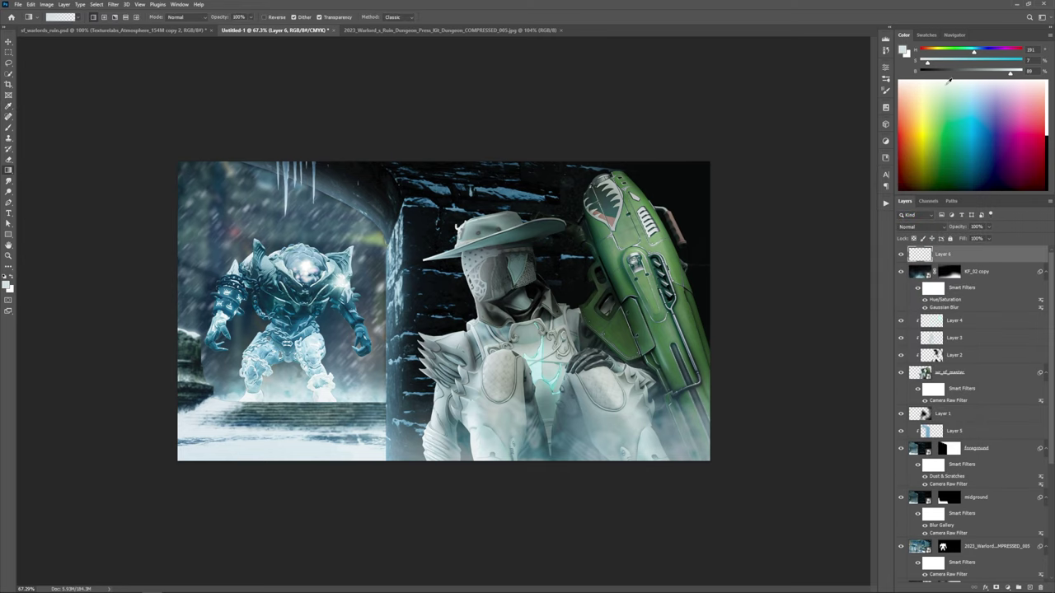
# Step: Sample a near-black blue from the stone arch and build up dark linear gradients rising from the canvas's lower edge
pyautogui.moveTo(381, 193)
pyautogui.mouseDown()
pyautogui.moveTo(377, 172)
pyautogui.moveTo(366, 186)
pyautogui.mouseUp()
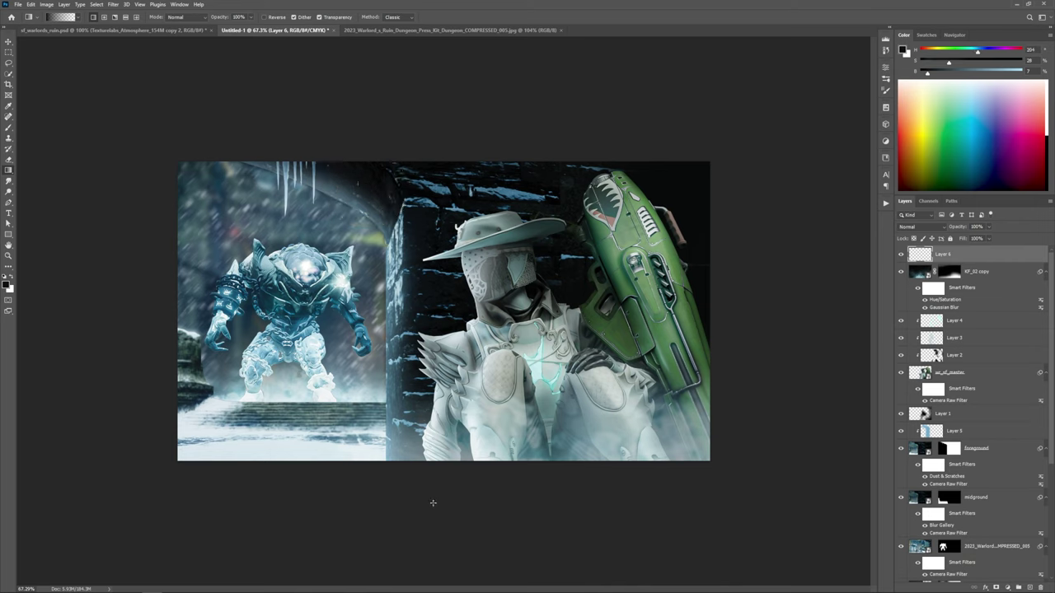
pyautogui.moveTo(432, 509); pyautogui.dragTo(433, 335)
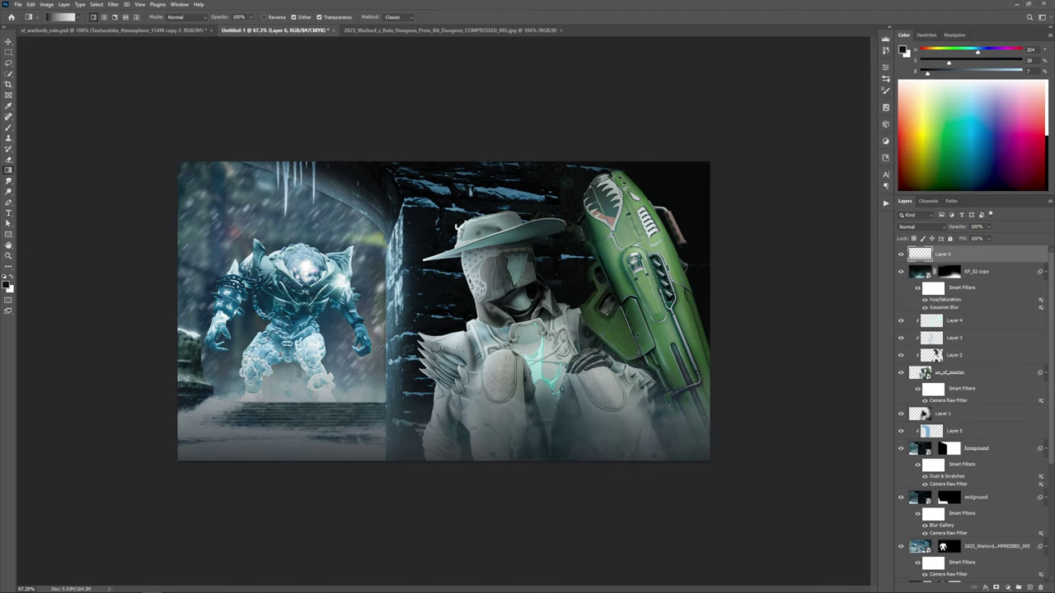
pyautogui.moveTo(462, 522); pyautogui.dragTo(463, 392)
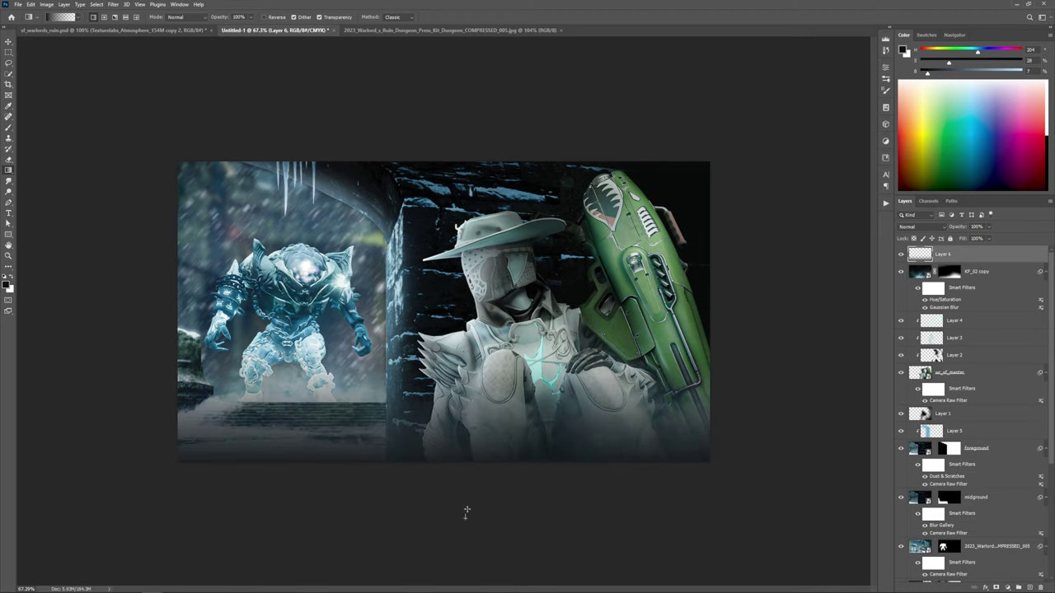
pyautogui.moveTo(466, 516); pyautogui.dragTo(478, 409)
pyautogui.scroll(-6, 454, 358)
pyautogui.scroll(4, 453, 359)
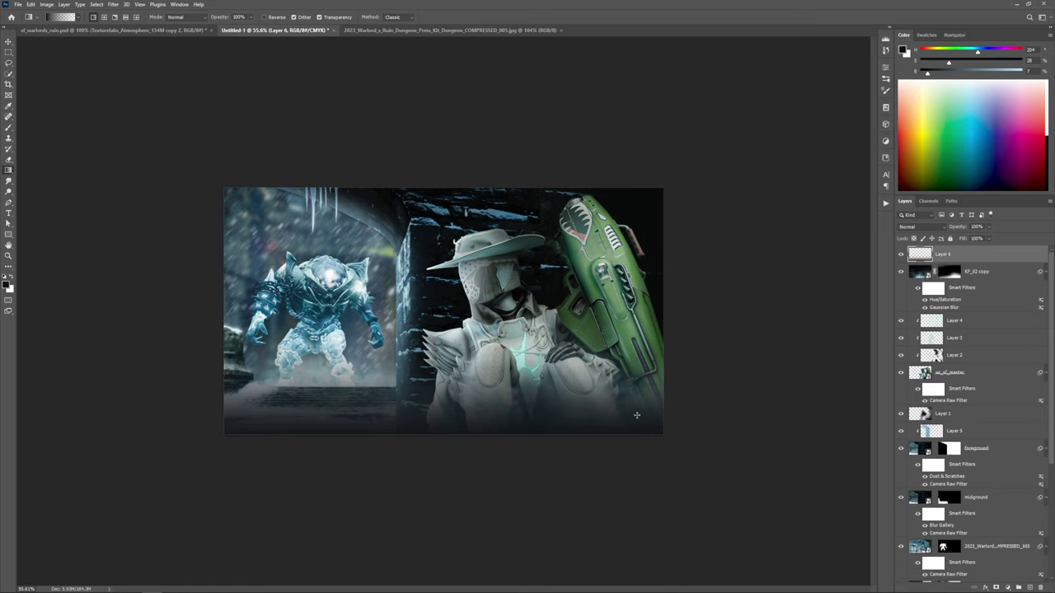
# Step: Paste the merged LOCUS OF WAILING GRIEF title banner from sf_warlords_ruin.psd and place it over the dark gradient along the lower edge
pyautogui.press('v')
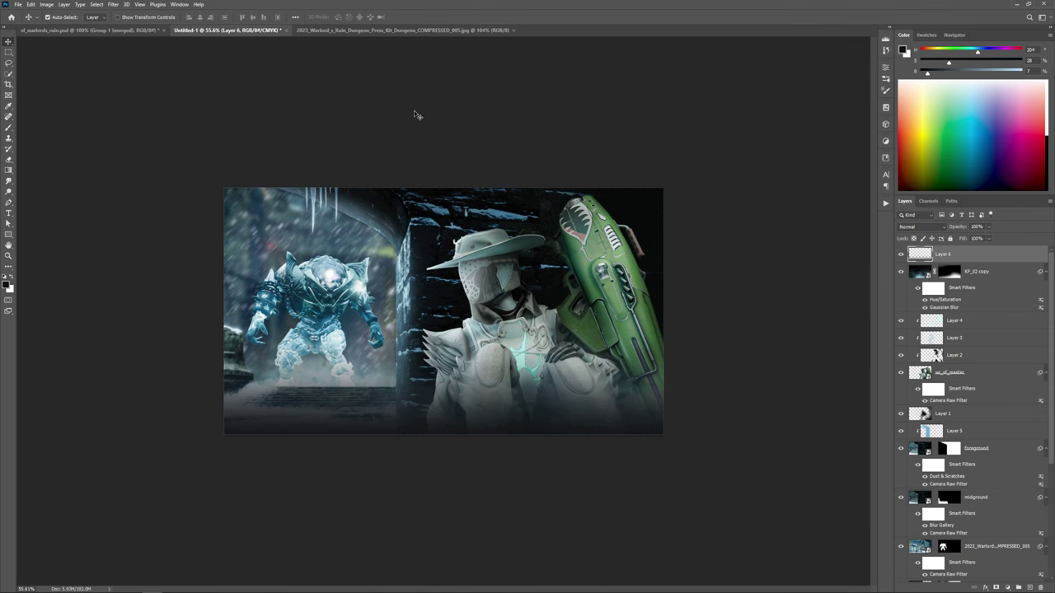
pyautogui.scroll(4, 532, 310)
pyautogui.hotkey('ctrl', 'v')
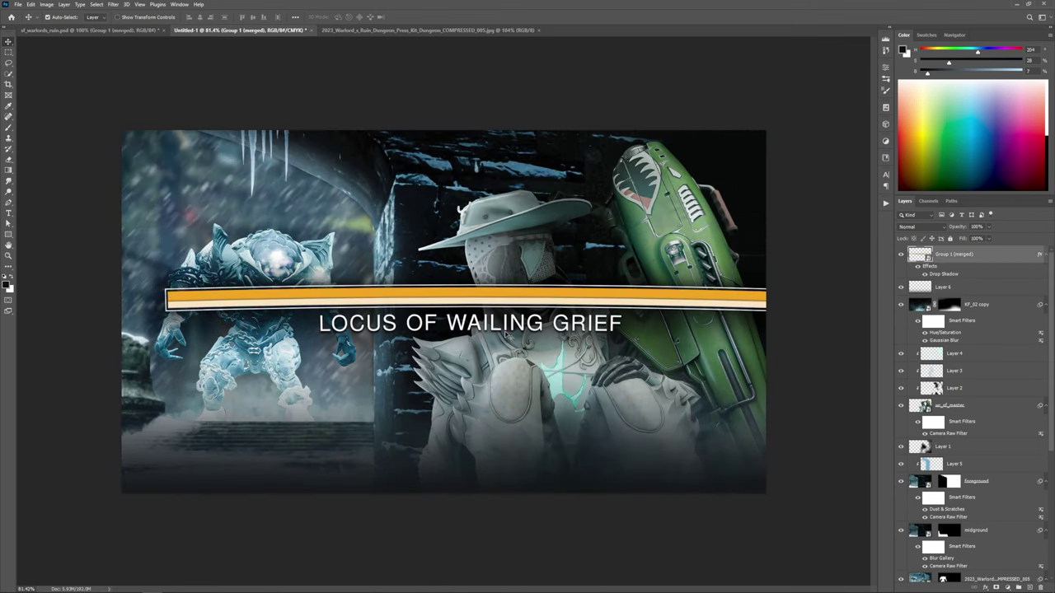
pyautogui.moveTo(545, 297)
pyautogui.mouseDown()
pyautogui.moveTo(510, 311)
pyautogui.moveTo(518, 447)
pyautogui.mouseUp()
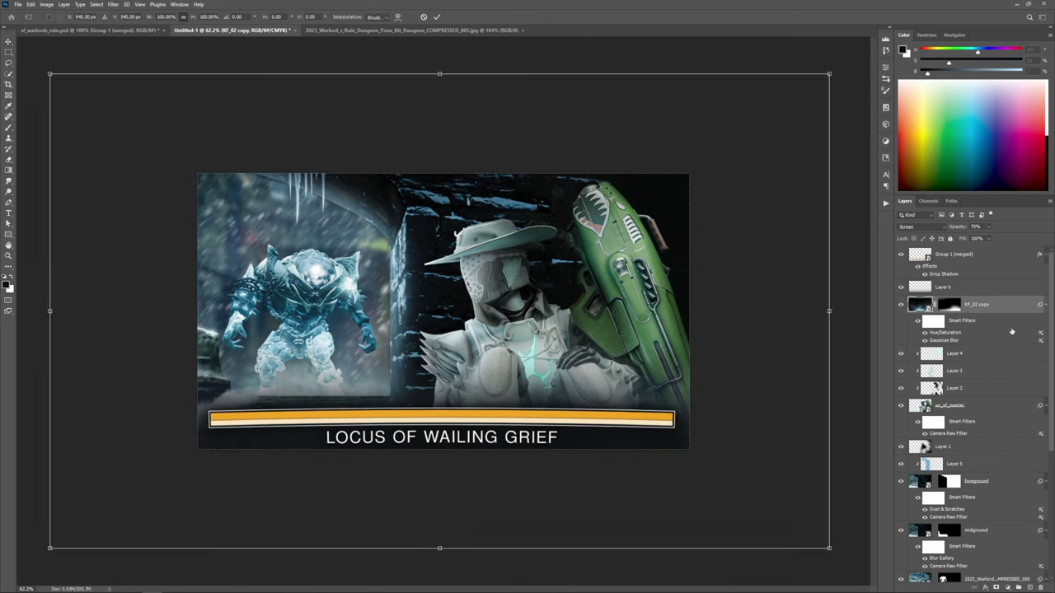
# Step: Shift the KF_02 copy smoke layer upward with Free Transform above the title banner
pyautogui.moveTo(837, 289); pyautogui.dragTo(840, 243)
pyautogui.press('Return')
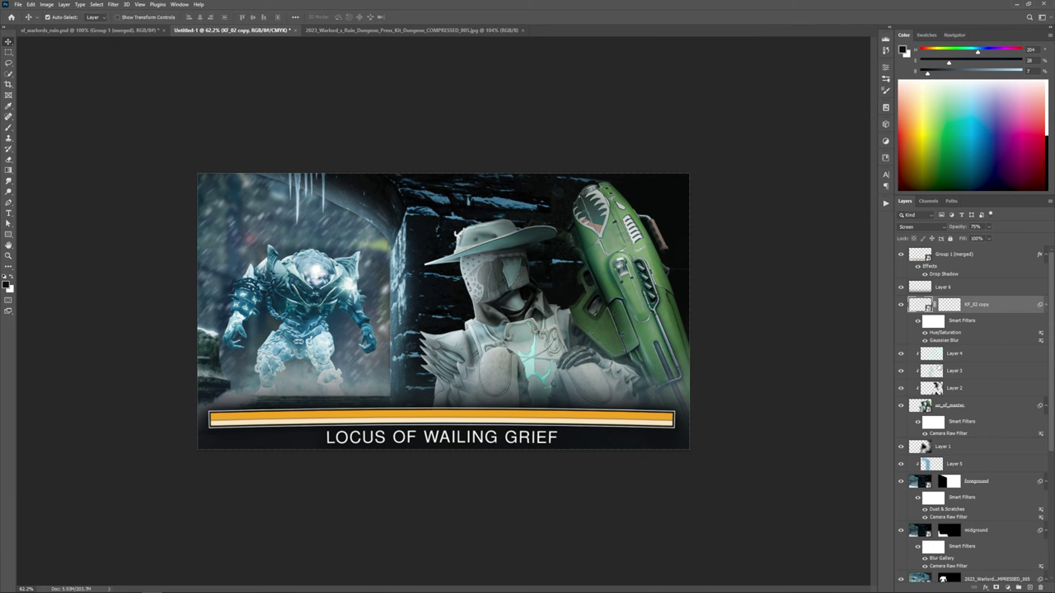
pyautogui.click(925, 354)
pyautogui.scroll(1, 505, 303)
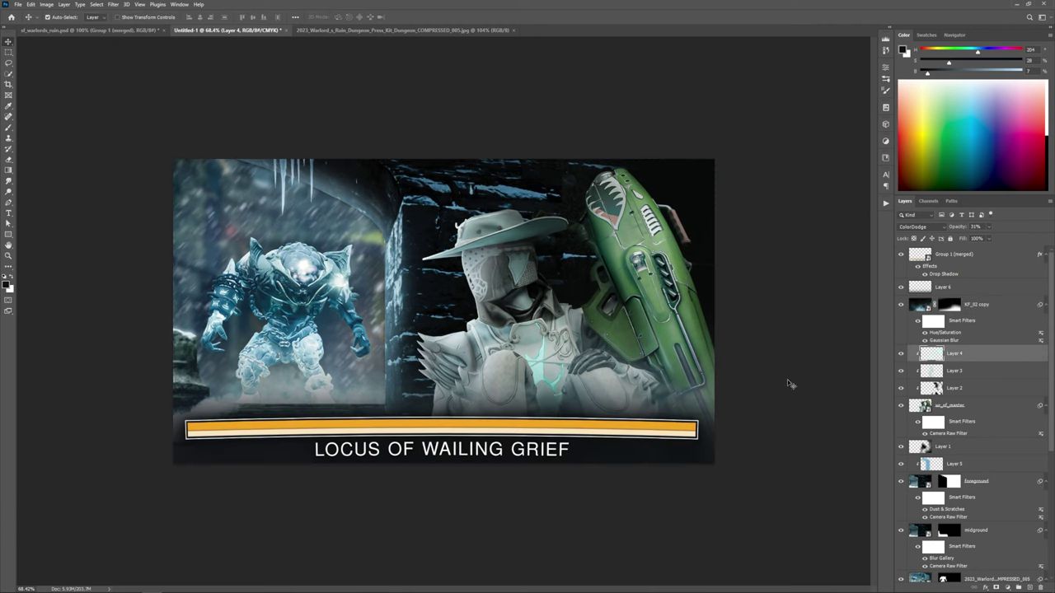
# Step: Add a clipped layer above the creature, sample its pale ice blue, and set the layer to Screen at 69% opacity
pyautogui.scroll(-5, 945, 445)
pyautogui.click(970, 371)
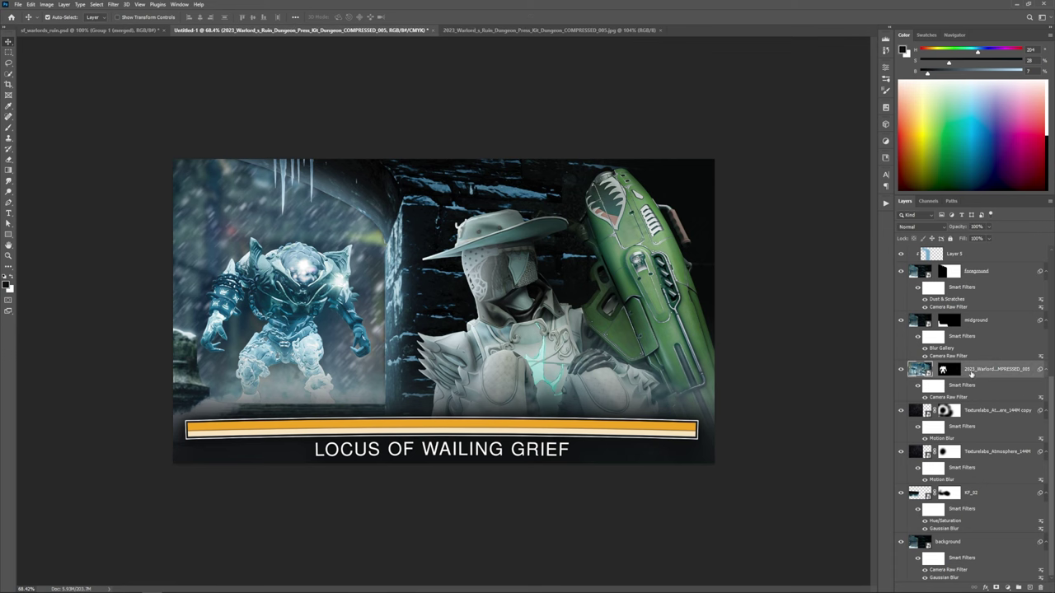
pyautogui.click(1030, 587)
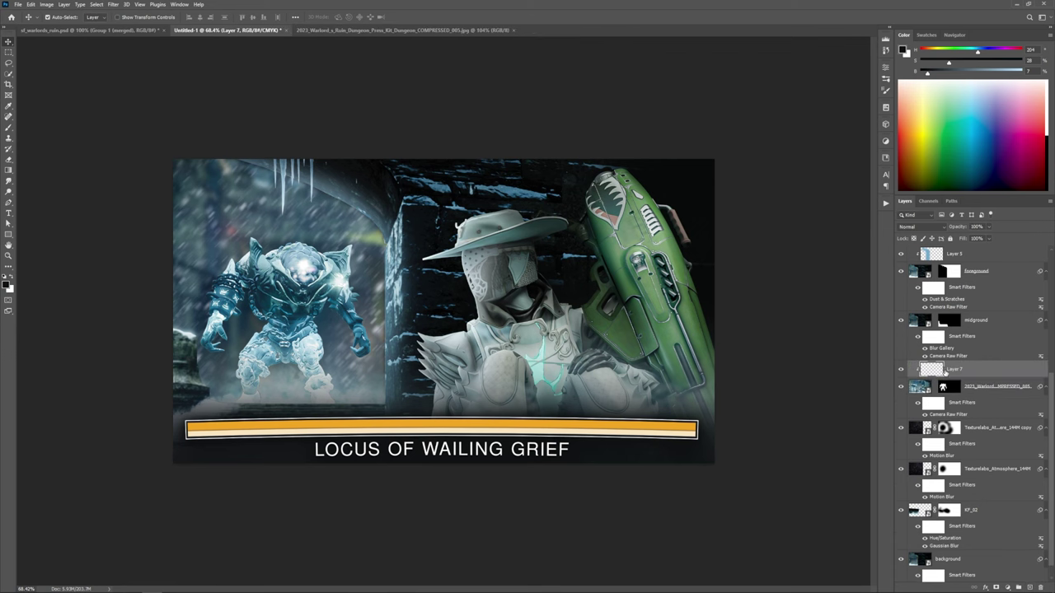
pyautogui.press('b')
pyautogui.hotkey('ctrl', '1')
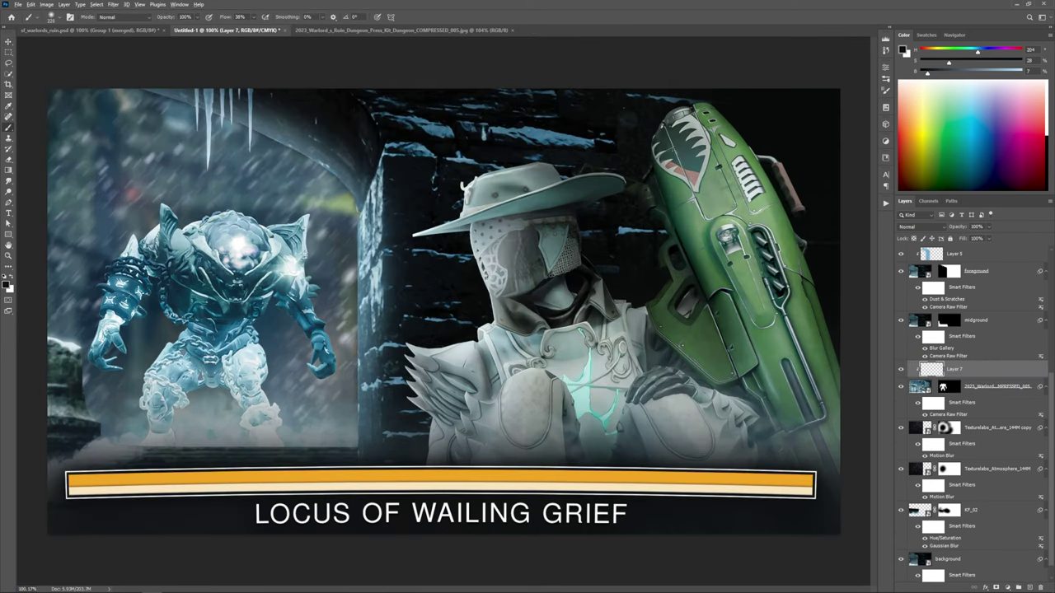
pyautogui.keyDown('alt'); pyautogui.click(292, 224); pyautogui.keyUp('alt')
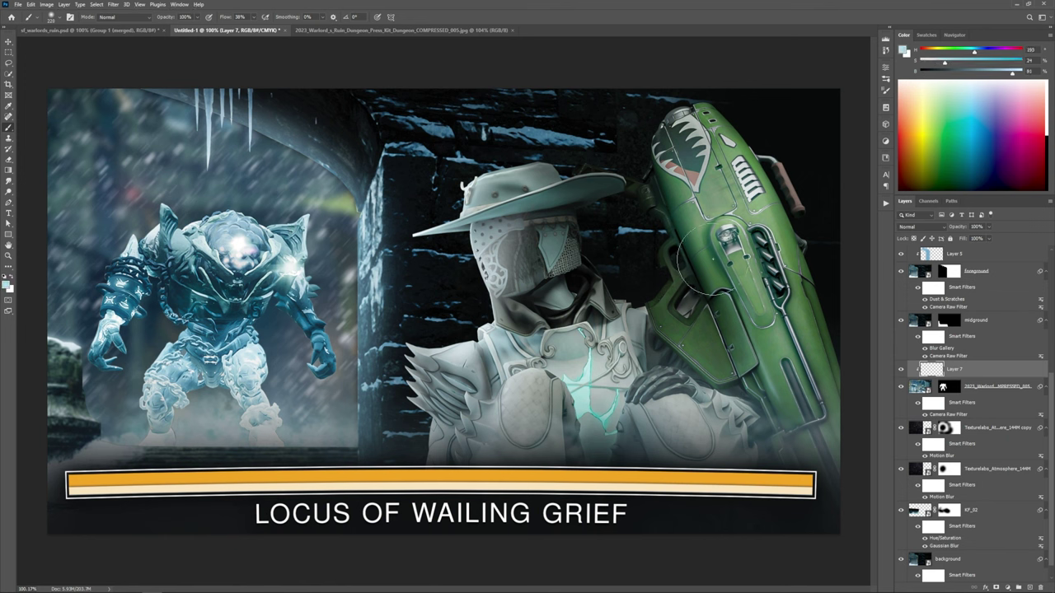
pyautogui.click(918, 227)
pyautogui.click(922, 303)
pyautogui.moveTo(957, 229); pyautogui.dragTo(948, 230)
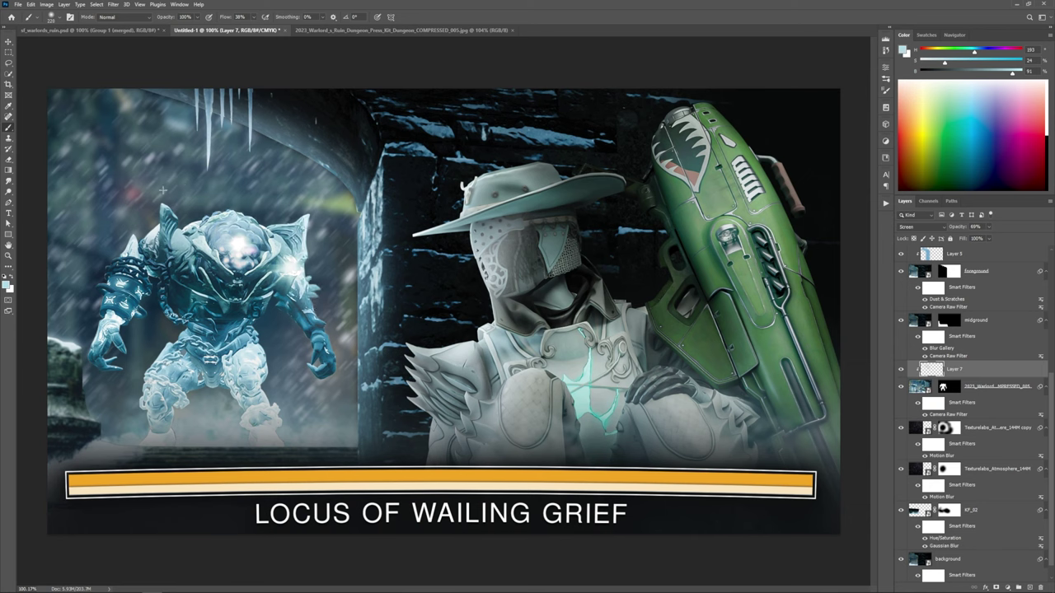
# Step: Add a second clipped layer directly above the creature, set it to Multiply and lower its opacity
pyautogui.click(998, 387)
pyautogui.click(1028, 587)
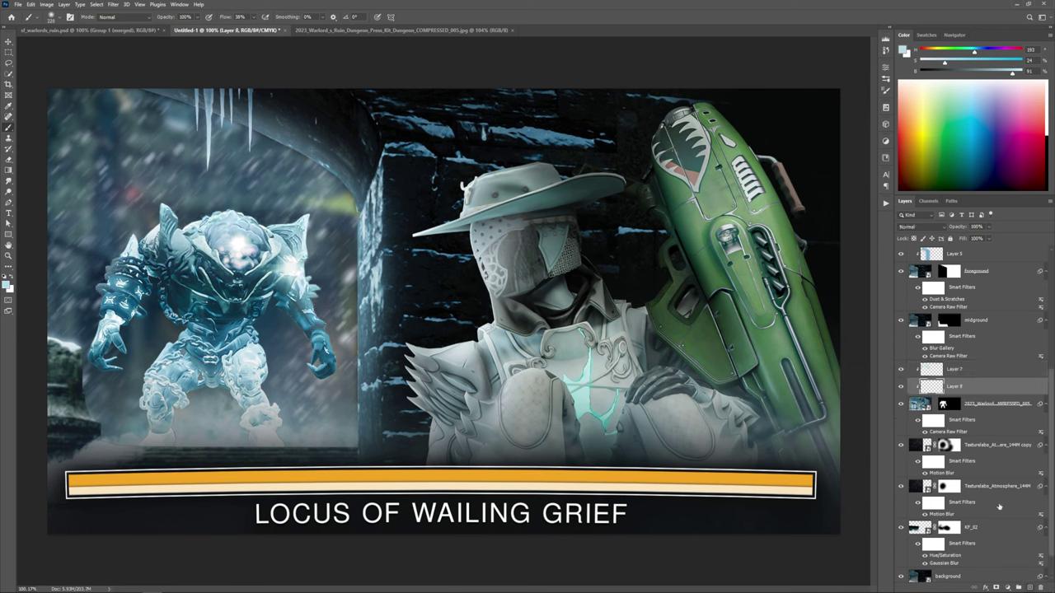
pyautogui.click(922, 227)
pyautogui.click(919, 264)
pyautogui.moveTo(964, 230); pyautogui.dragTo(946, 229)
# Step: Paint dark teal shadows sampled from the creature over its torso and arms, and reduce the Multiply layer's opacity to about 39%
pyautogui.keyDown('alt'); pyautogui.click(183, 292); pyautogui.keyUp('alt')
pyautogui.scroll(5, 204, 337)
pyautogui.moveTo(216, 338); pyautogui.dragTo(186, 343)
pyautogui.moveTo(189, 362); pyautogui.dragTo(180, 362)
pyautogui.moveTo(173, 278); pyautogui.dragTo(206, 294)
pyautogui.moveTo(311, 279); pyautogui.dragTo(270, 308)
pyautogui.moveTo(193, 281); pyautogui.dragTo(234, 318)
pyautogui.moveTo(960, 228); pyautogui.dragTo(952, 228)
pyautogui.scroll(-5, 437, 303)
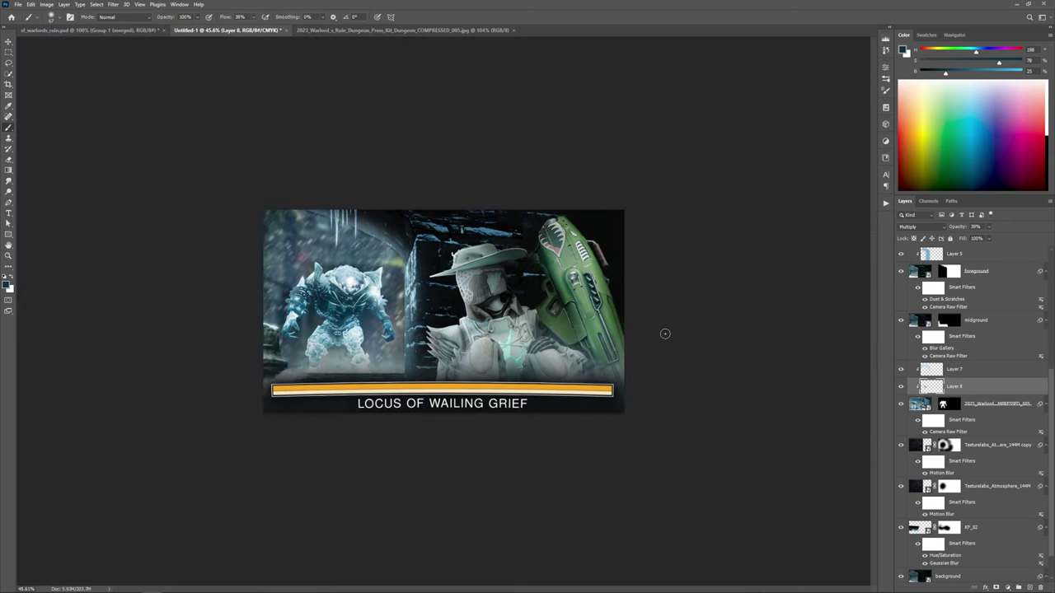
# Step: Stamp all visible layers into a new merged layer above the Group 1 (merged) title banner
pyautogui.scroll(5, 980, 366)
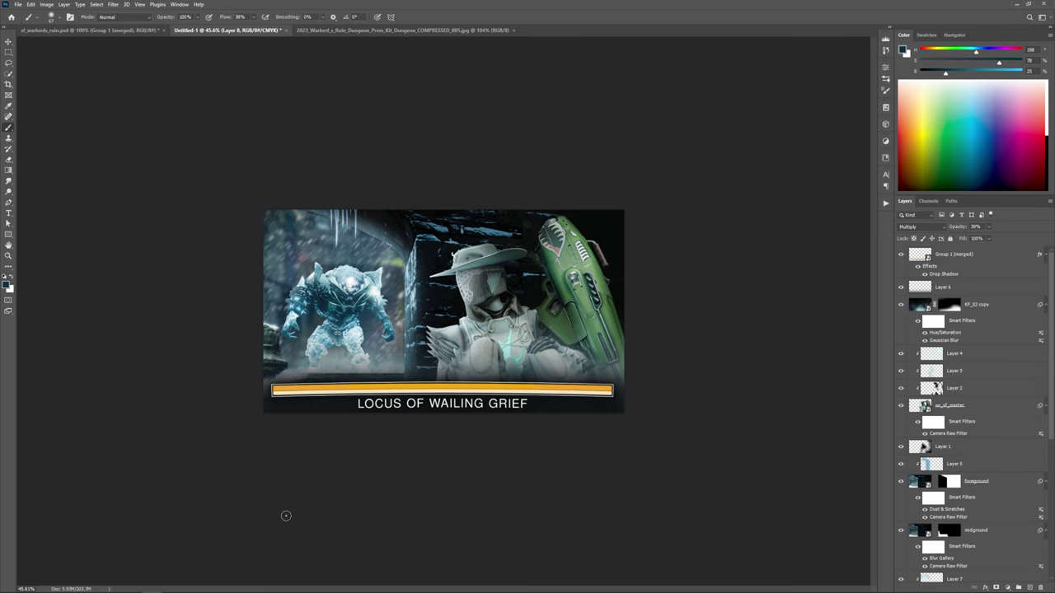
pyautogui.scroll(1, 446, 311)
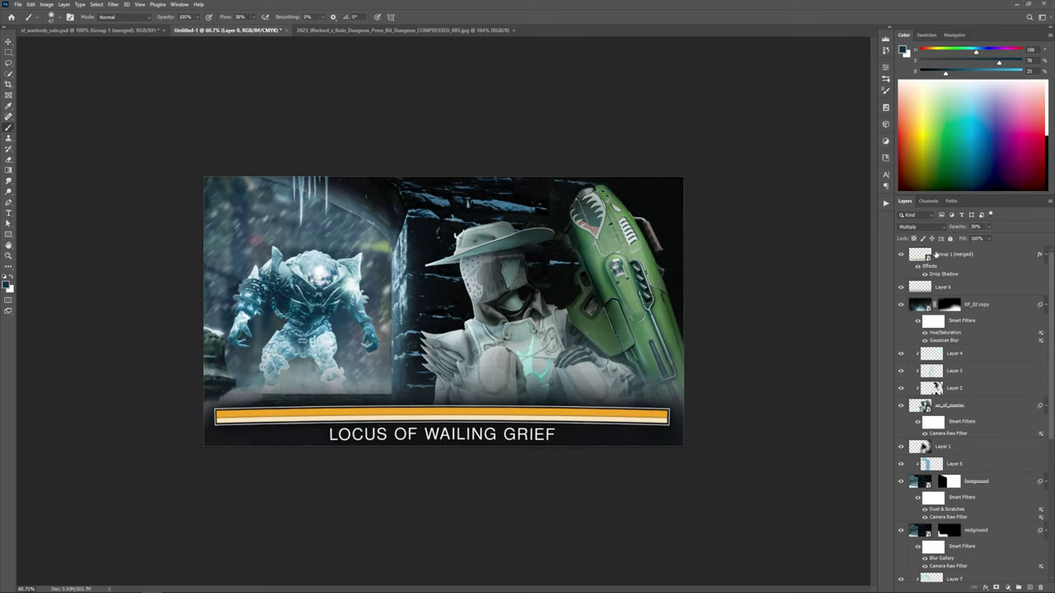
pyautogui.click(938, 256)
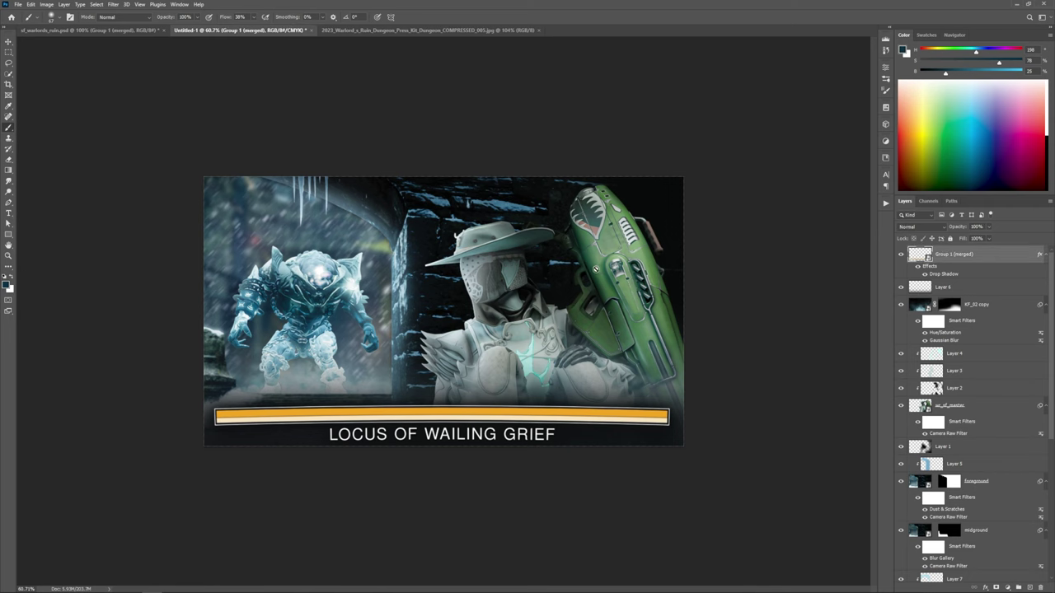
pyautogui.hotkey('ctrl', 'shift', 'alt', 'e')
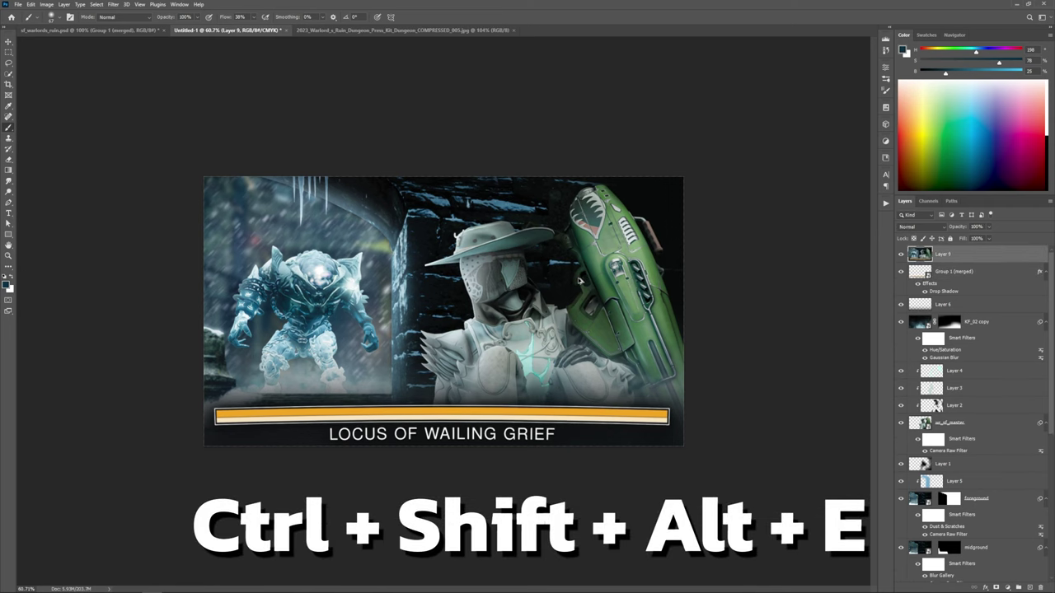
# Step: Look through the layer stack and compare the image with the merged top layer hidden and shown
pyautogui.scroll(-5, 984, 455)
pyautogui.scroll(-3, 973, 557)
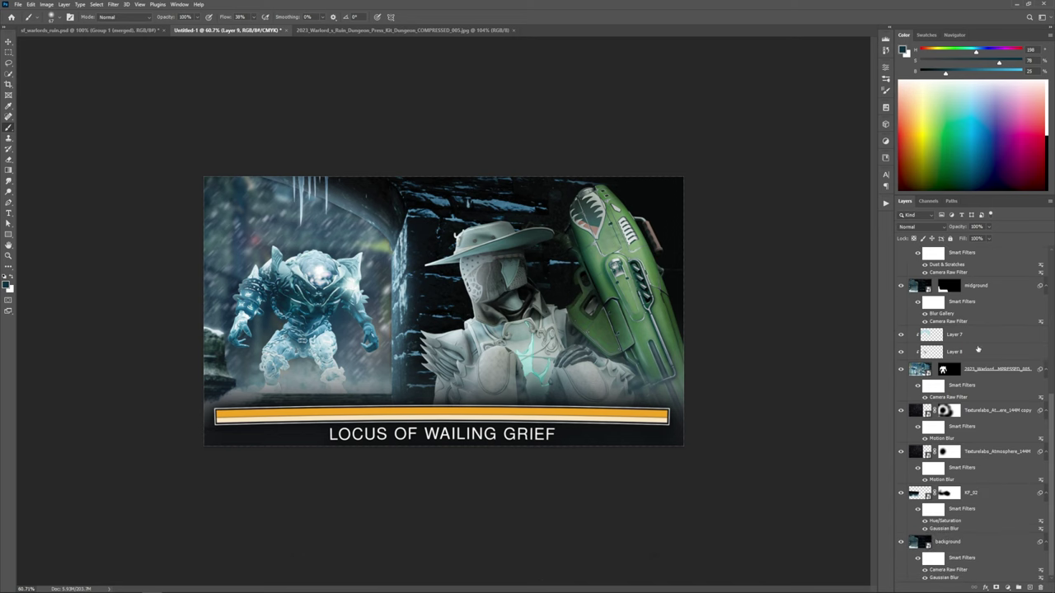
pyautogui.scroll(15, 978, 349)
pyautogui.click(901, 255)
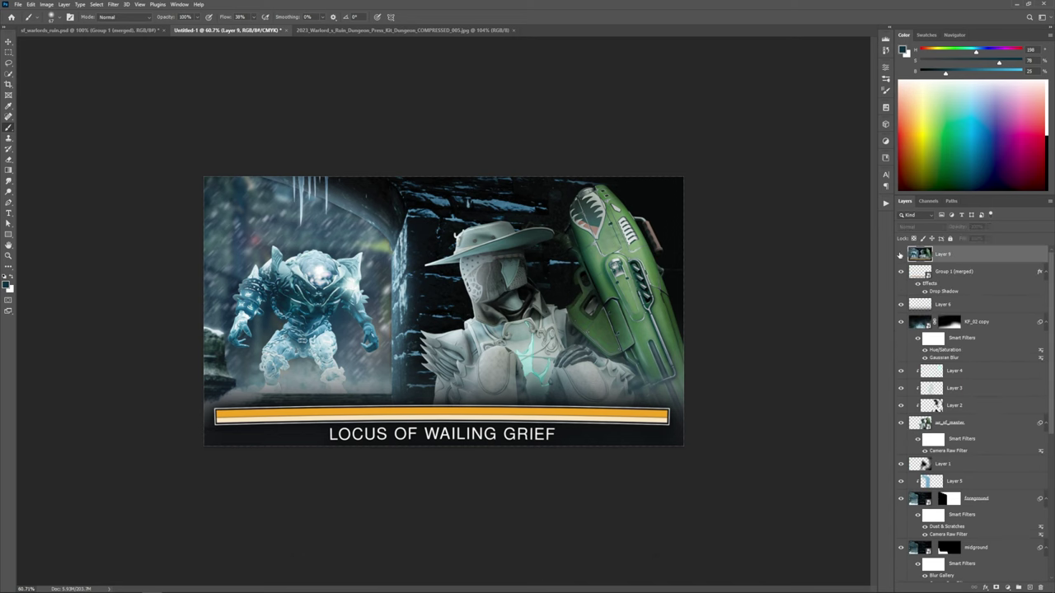
pyautogui.click(901, 254)
pyautogui.scroll(3, 641, 327)
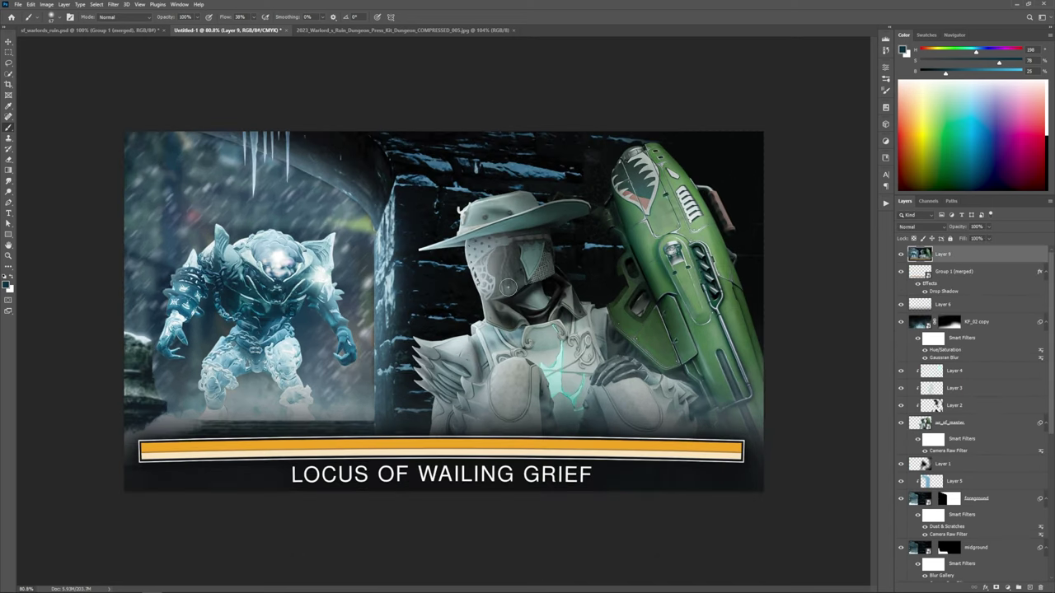
# Step: Convert the merged top layer to a smart object and set Texture to +28 and Clarity to +40 in the Camera Raw Filter
pyautogui.press('v')
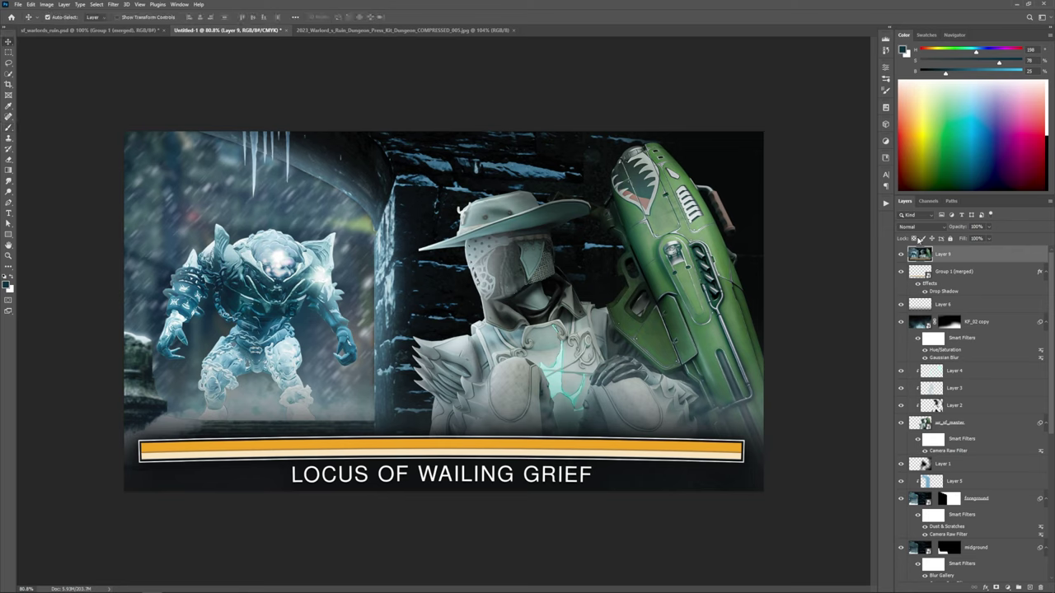
pyautogui.rightClick(1001, 254)
pyautogui.press('Escape')
pyautogui.hotkey('ctrl', 'shift', 'a')
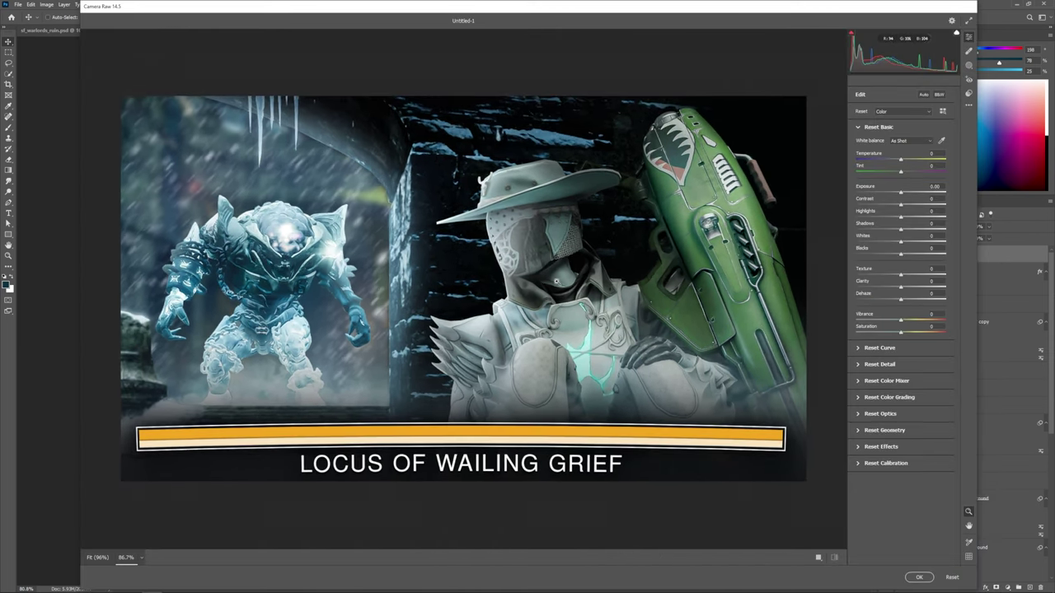
pyautogui.moveTo(904, 287)
pyautogui.mouseDown()
pyautogui.moveTo(921, 289)
pyautogui.moveTo(913, 278)
pyautogui.mouseUp()
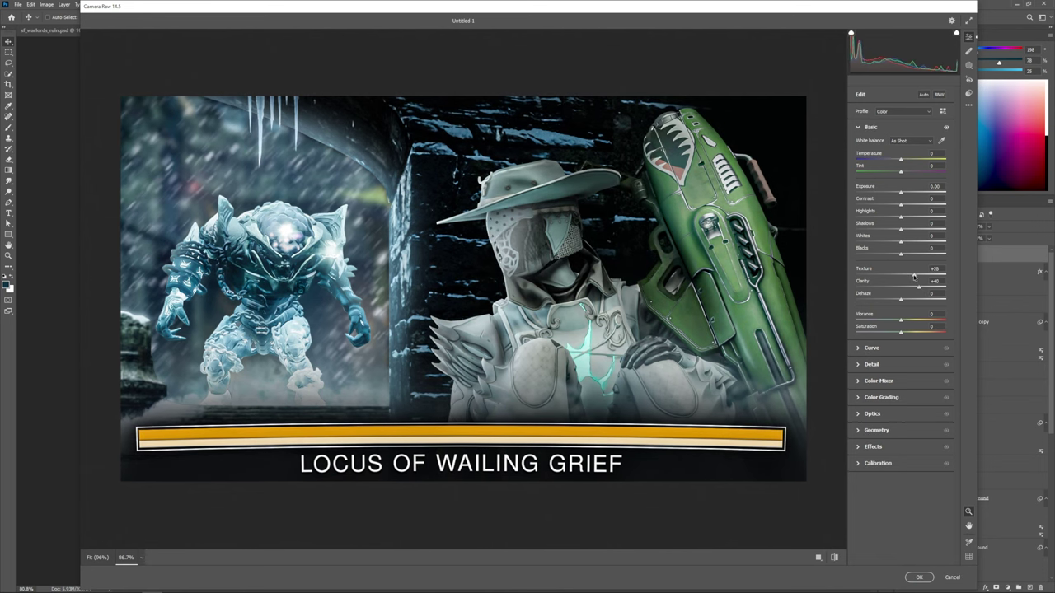
# Step: Examine the texture and clarity adjustments in the preview at both small thumbnail size and full size
pyautogui.scroll(-3, 571, 272)
pyautogui.scroll(-5, 549, 269)
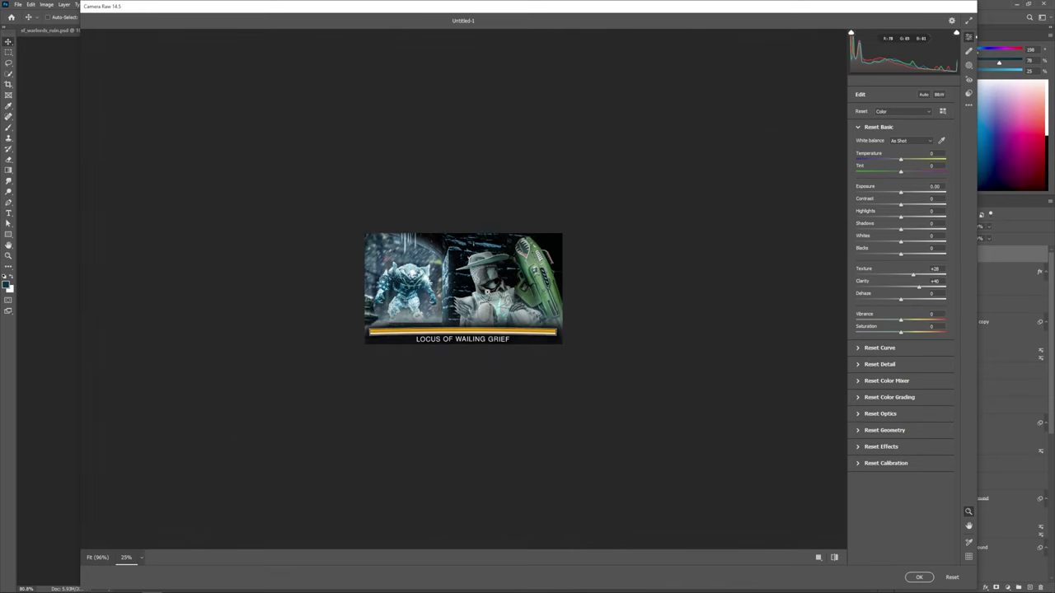
pyautogui.scroll(1, 498, 288)
pyautogui.scroll(-1, 494, 288)
pyautogui.scroll(1, 461, 288)
pyautogui.scroll(-1, 461, 289)
pyautogui.scroll(-1, 499, 280)
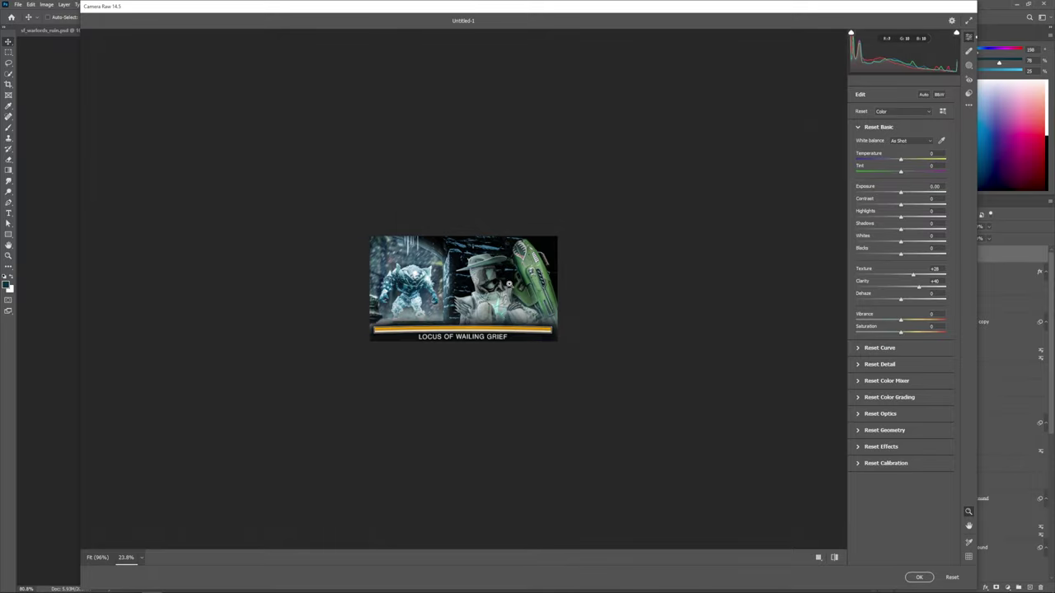
pyautogui.scroll(10, 509, 280)
pyautogui.scroll(-3, 510, 272)
pyautogui.scroll(3, 335, 256)
pyautogui.scroll(-2, 336, 253)
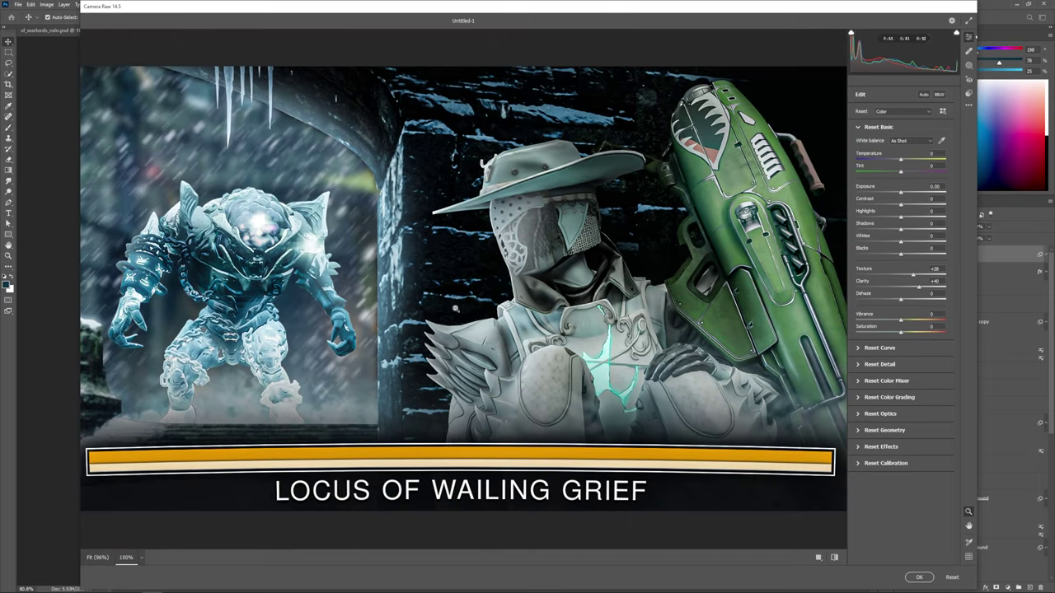
pyautogui.scroll(1, 465, 272)
pyautogui.scroll(-6, 464, 266)
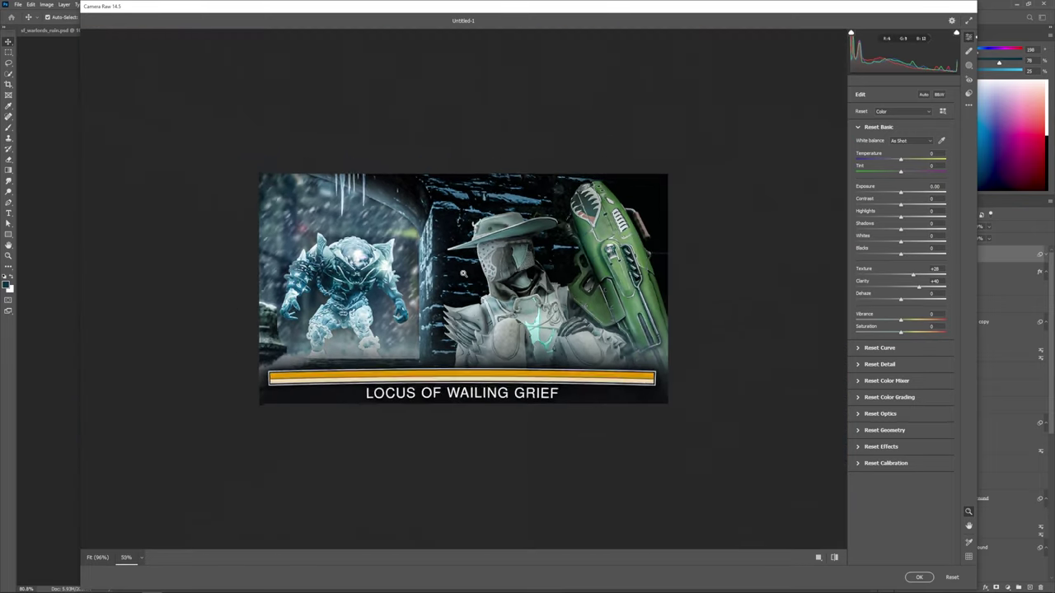
pyautogui.scroll(1, 468, 274)
# Step: Set Vibrance to +20, Saturation to about +13, Sharpening to 53 and Vignetting to -14 in the Camera Raw Filter
pyautogui.moveTo(901, 321); pyautogui.dragTo(911, 323)
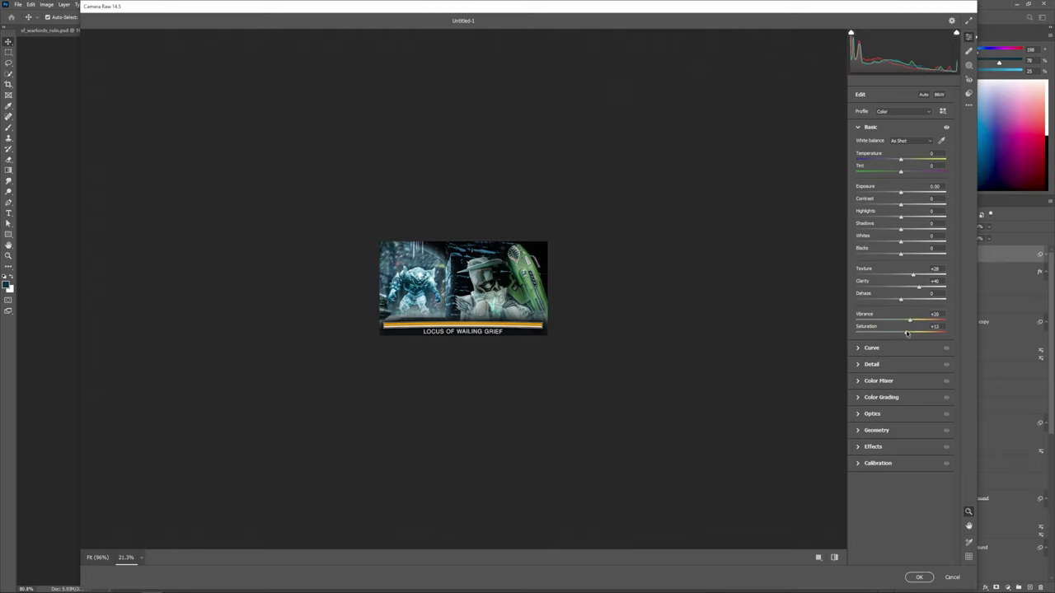
pyautogui.click(882, 365)
pyautogui.moveTo(877, 178); pyautogui.dragTo(888, 180)
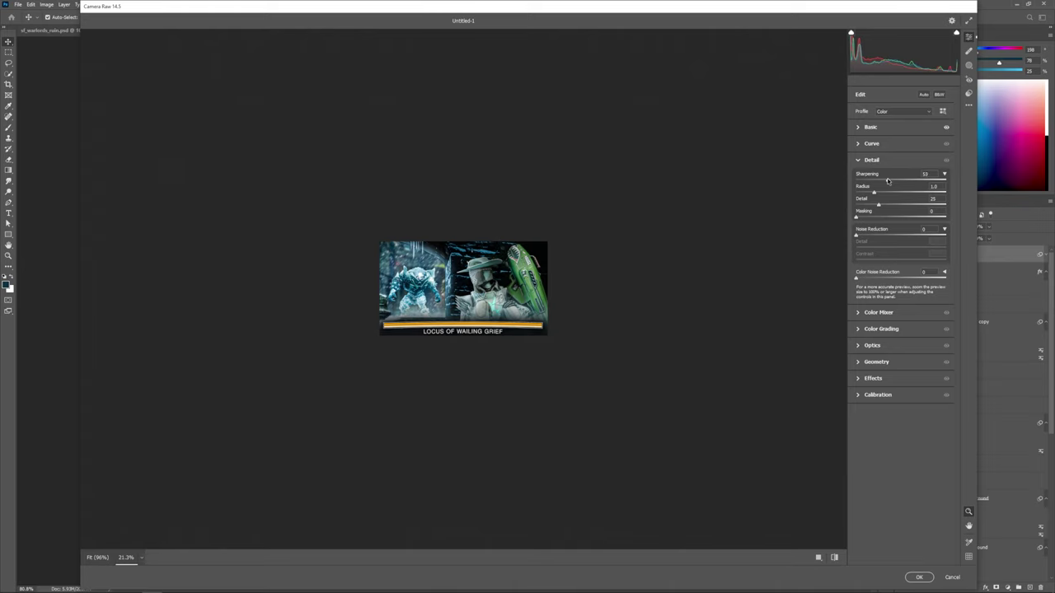
pyautogui.click(878, 380)
pyautogui.moveTo(900, 307)
pyautogui.mouseDown()
pyautogui.moveTo(910, 307)
pyautogui.moveTo(894, 305)
pyautogui.mouseUp()
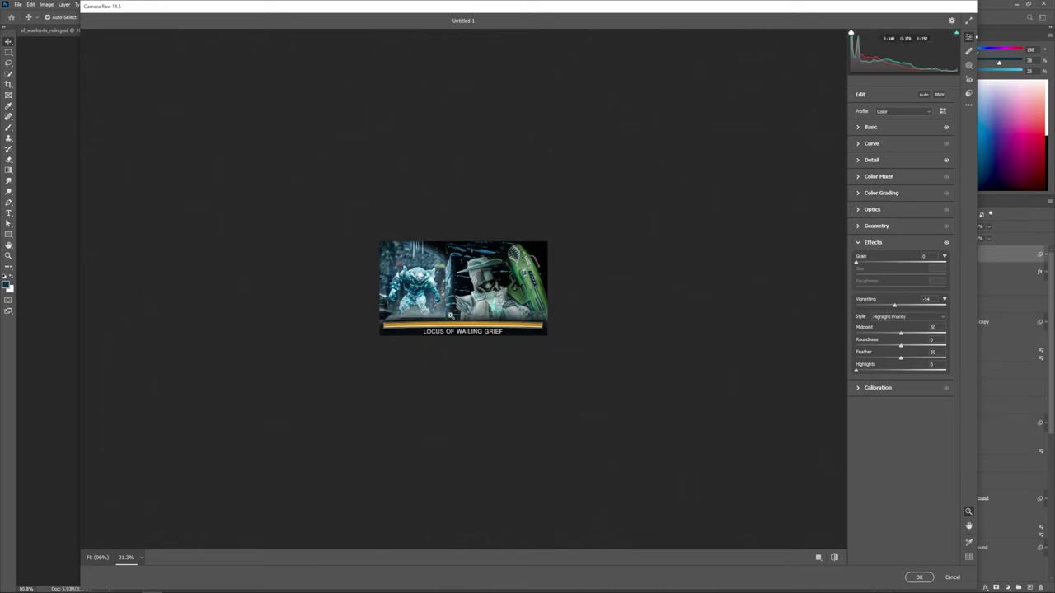
# Step: Shift the Aquas hue toward green in the Color Mixer and raise the saturation of the greens and oranges
pyautogui.click(867, 178)
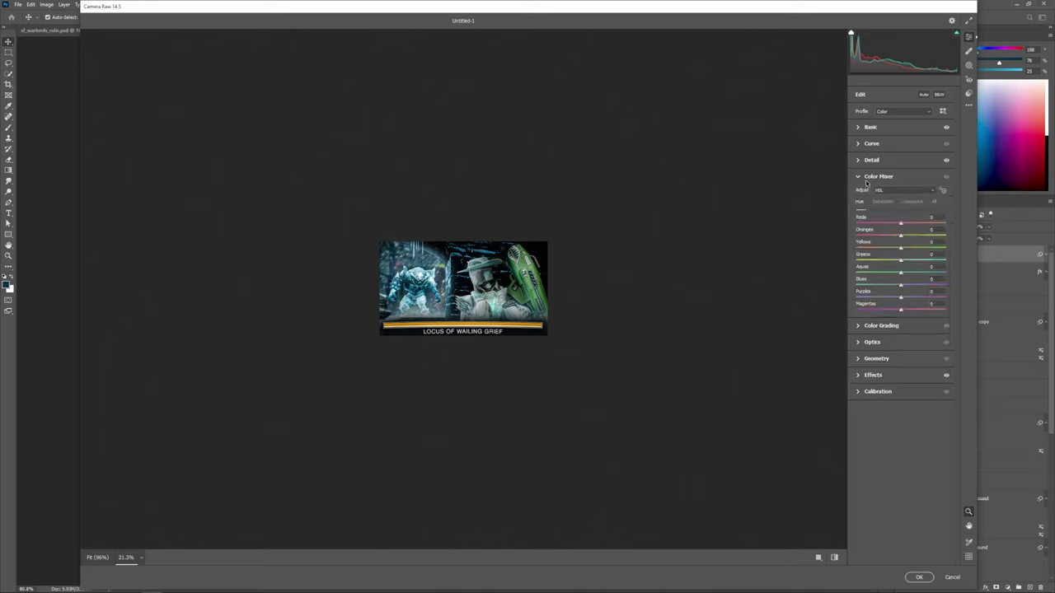
pyautogui.click(885, 202)
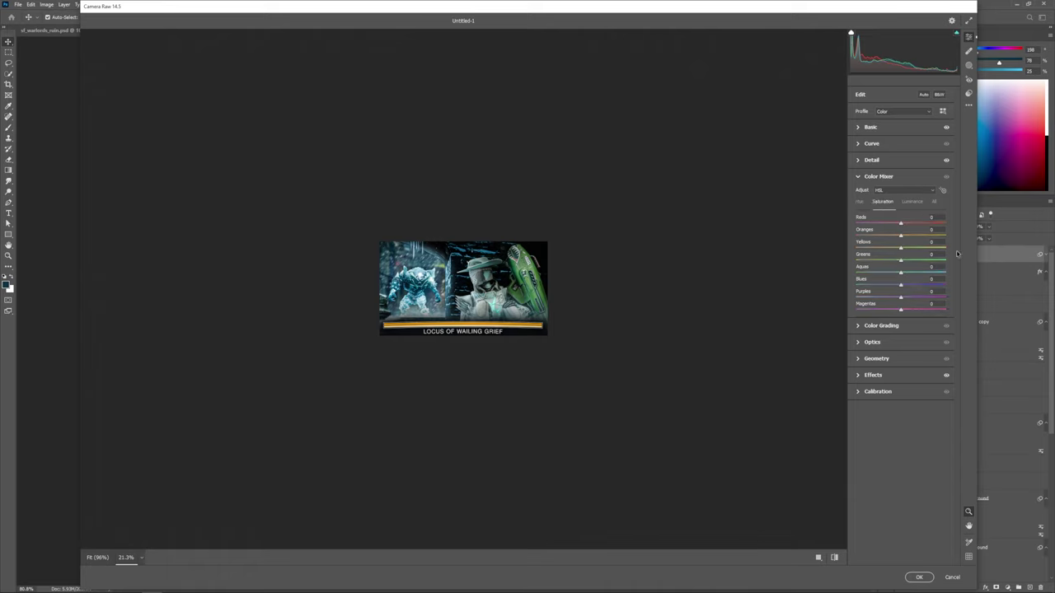
pyautogui.click(858, 205)
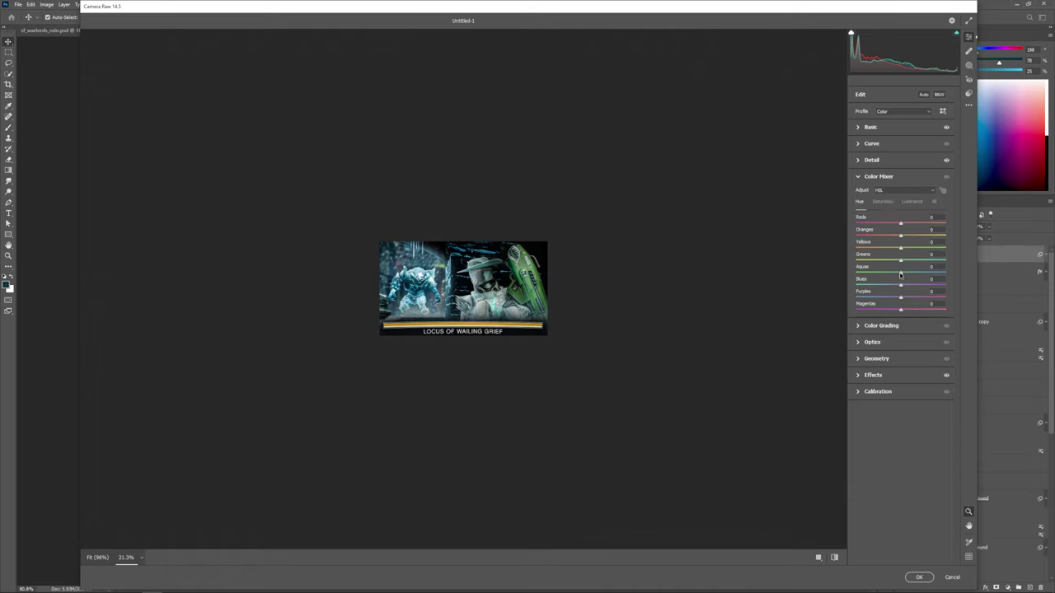
pyautogui.moveTo(900, 274)
pyautogui.mouseDown()
pyautogui.moveTo(872, 276)
pyautogui.moveTo(883, 274)
pyautogui.mouseUp()
pyautogui.click(883, 202)
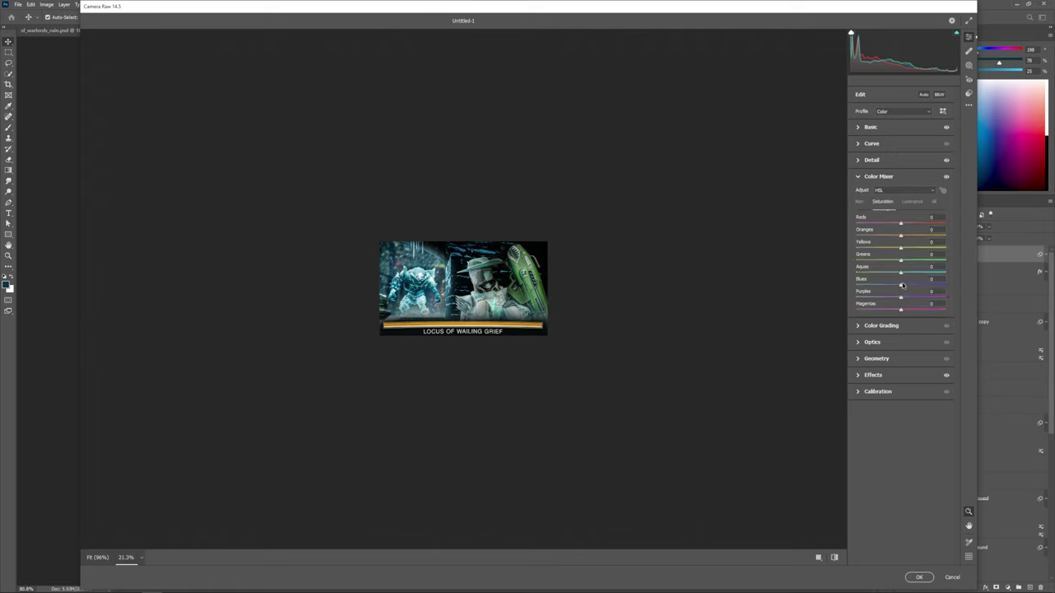
pyautogui.moveTo(902, 287); pyautogui.dragTo(902, 287)
pyautogui.moveTo(901, 261); pyautogui.dragTo(913, 262)
pyautogui.moveTo(902, 237); pyautogui.dragTo(910, 239)
# Step: Use Color Grading to tint the shadows teal-blue and the highlights slightly warm
pyautogui.click(882, 326)
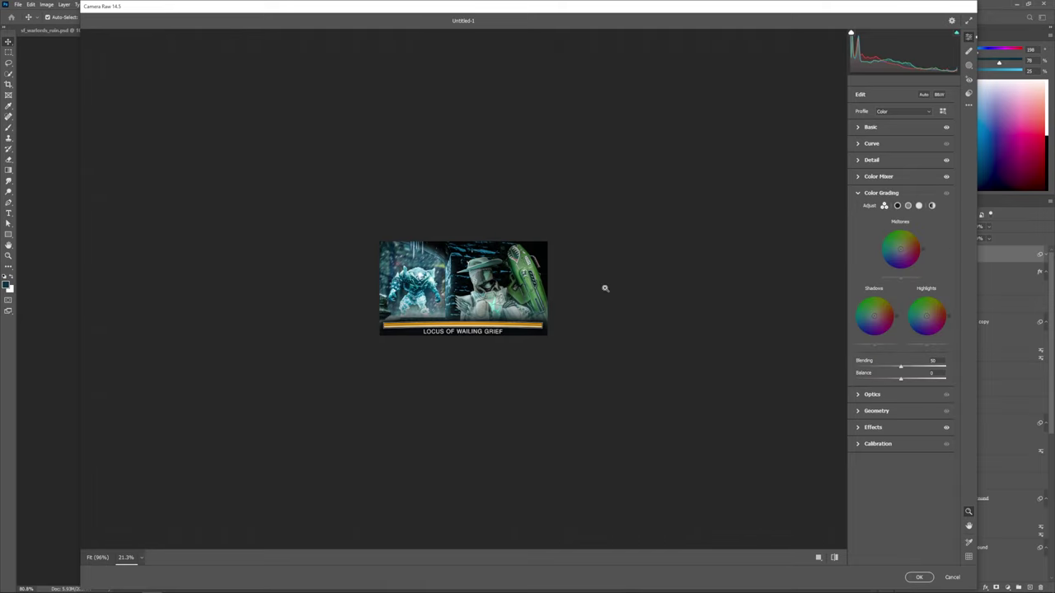
pyautogui.scroll(1, 535, 313)
pyautogui.scroll(2, 544, 326)
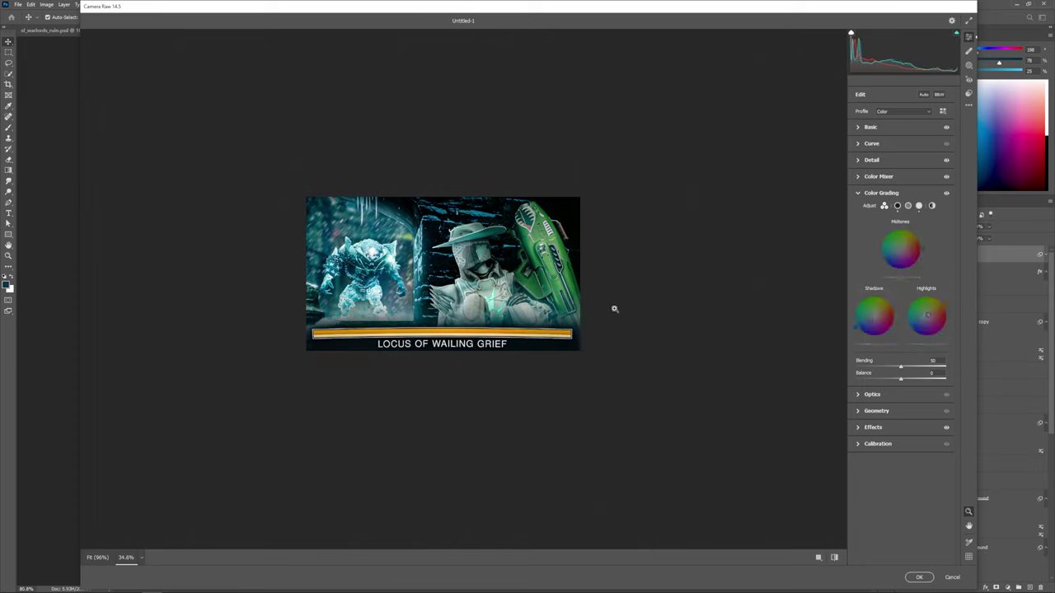
# Step: Compare the graded preview with the original image, then apply the Camera Raw adjustments to the merged layer
pyautogui.press('p')
pyautogui.press('p')
pyautogui.press('p')
pyautogui.press('p')
pyautogui.press('p')
pyautogui.press('p')
pyautogui.press('p')
pyautogui.press('p')
pyautogui.press('p')
pyautogui.press('p')
pyautogui.press('p')
pyautogui.press('p')
pyautogui.press('p')
pyautogui.press('p')
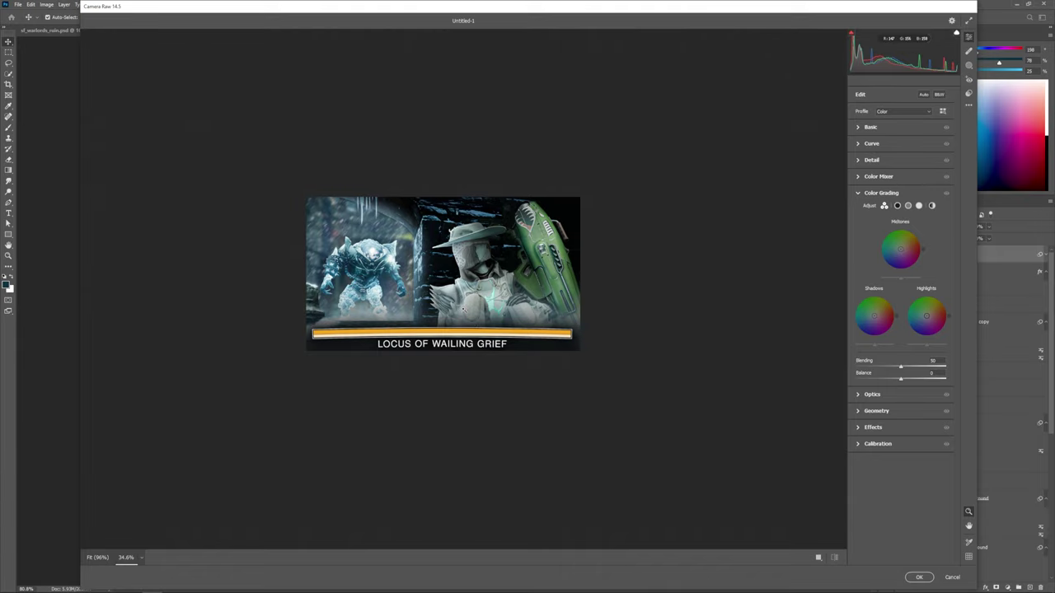
pyautogui.press('p')
pyautogui.press('p')
pyautogui.press('p')
pyautogui.press('p')
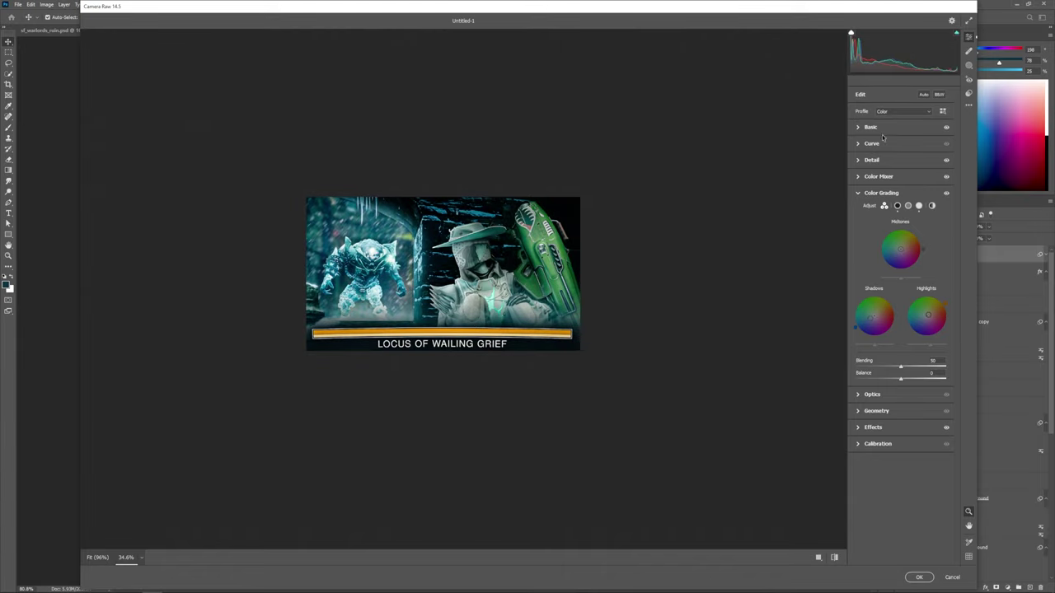
pyautogui.click(870, 127)
pyautogui.press('p')
pyautogui.press('p')
pyautogui.click(919, 577)
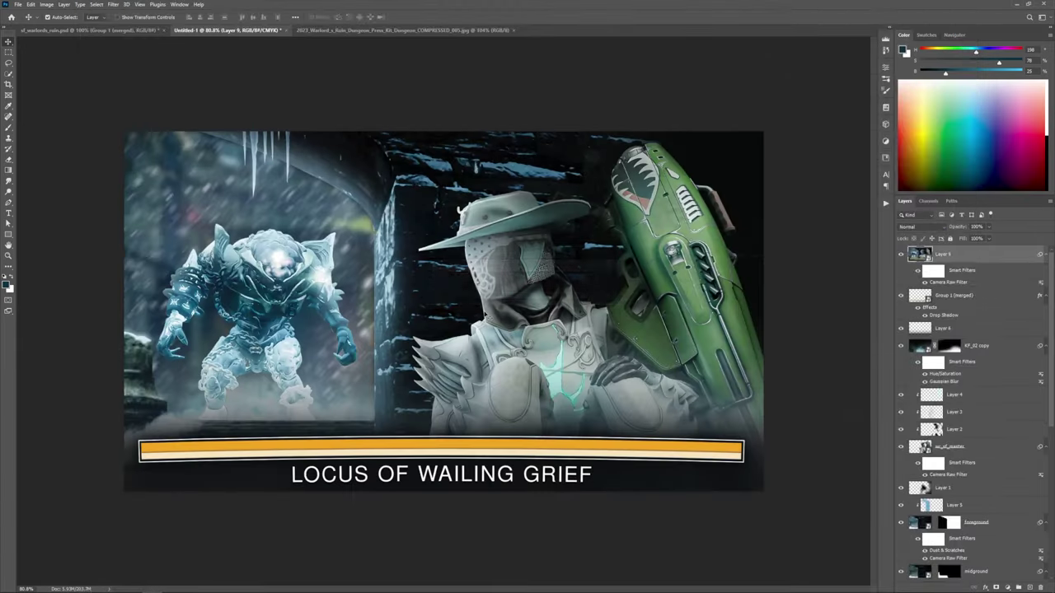
# Step: Compare the thumbnail with and without the graded top layer at small and larger sizes
pyautogui.scroll(-5, 415, 303)
pyautogui.scroll(4, 547, 328)
pyautogui.scroll(-5, 548, 328)
pyautogui.click(901, 255)
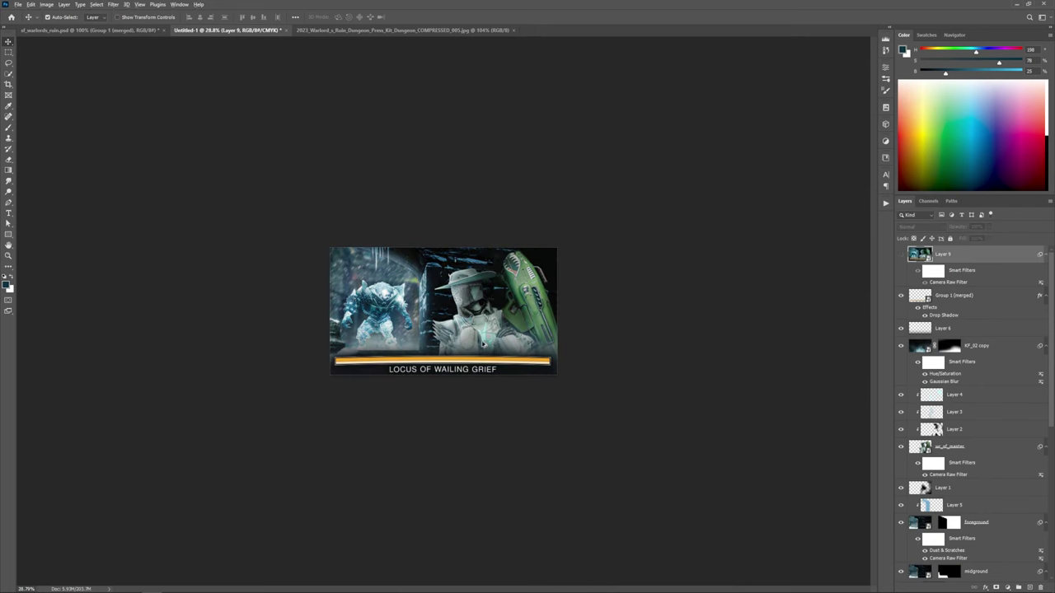
pyautogui.scroll(4, 485, 343)
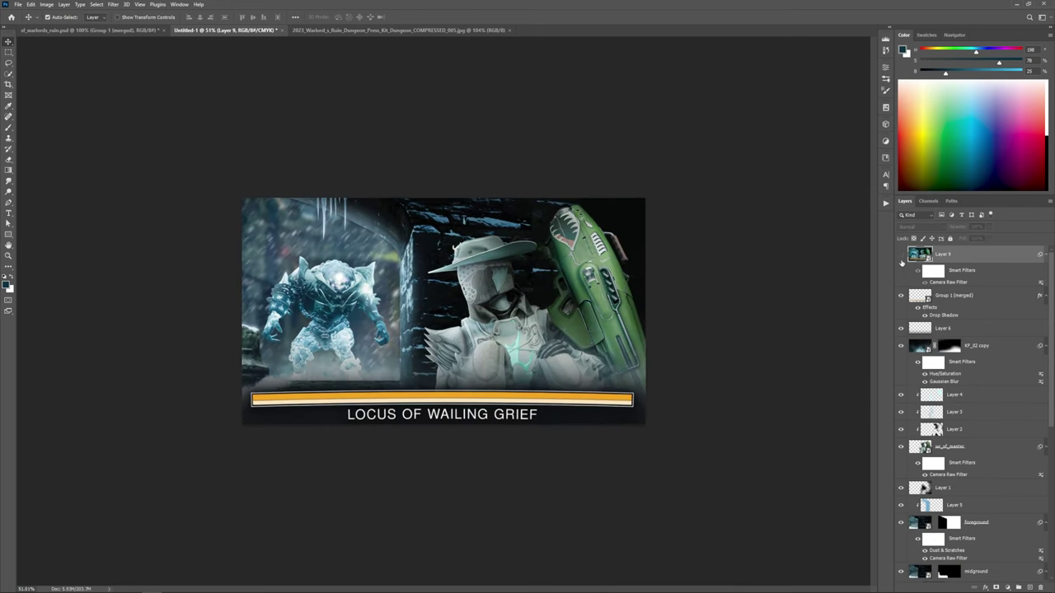
pyautogui.click(901, 254)
pyautogui.scroll(1, 554, 351)
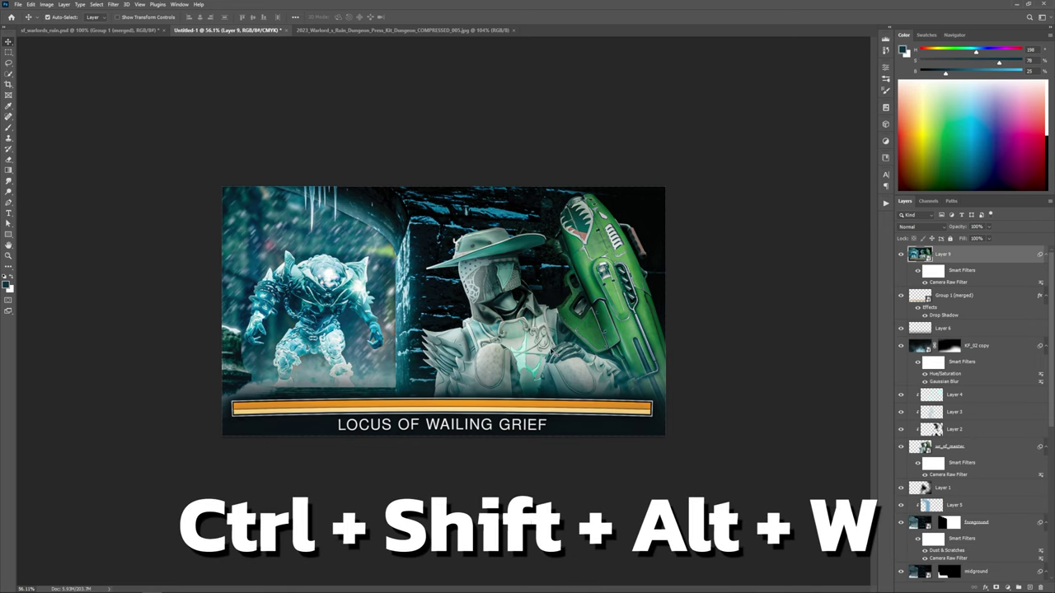
# Step: Set up a JPG export of the 1920 x 1080 thumbnail and close the export settings without exporting
pyautogui.hotkey('ctrl', 'shift', 'alt', 'w')
pyautogui.click(629, 134)
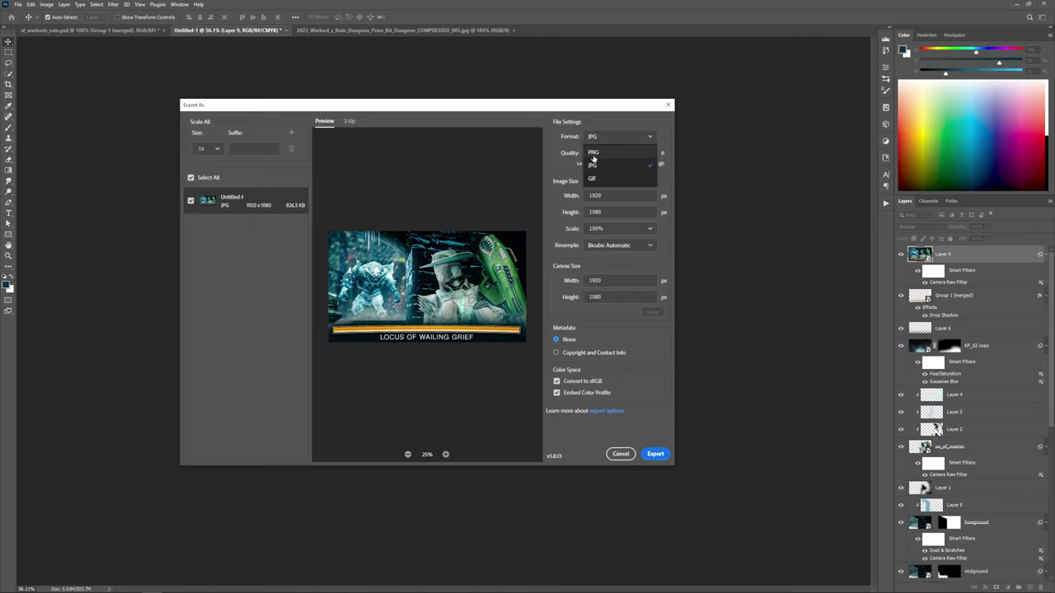
pyautogui.click(605, 164)
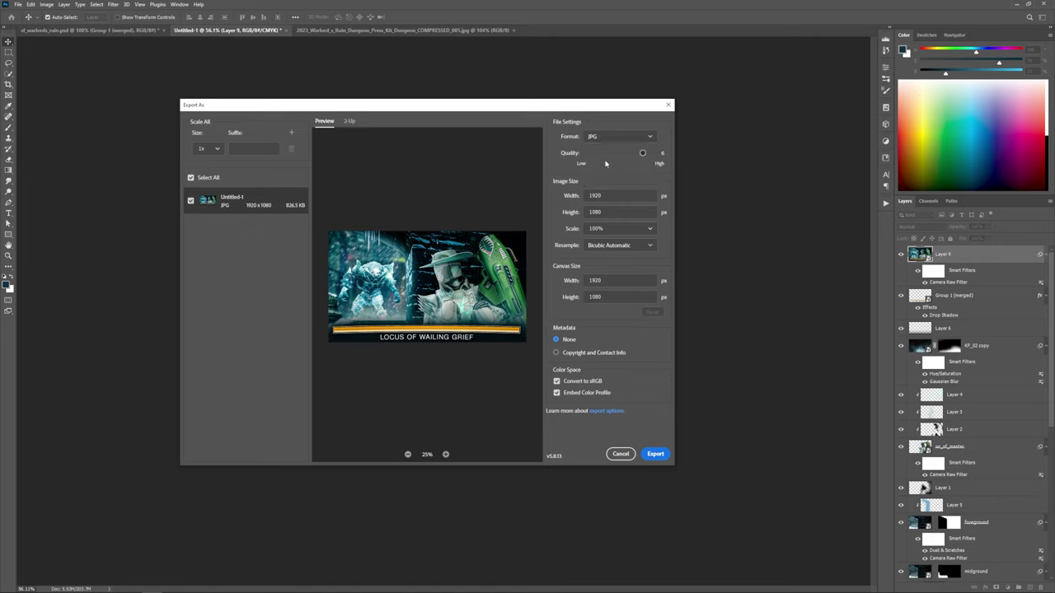
pyautogui.click(654, 153)
pyautogui.click(643, 155)
pyautogui.click(668, 105)
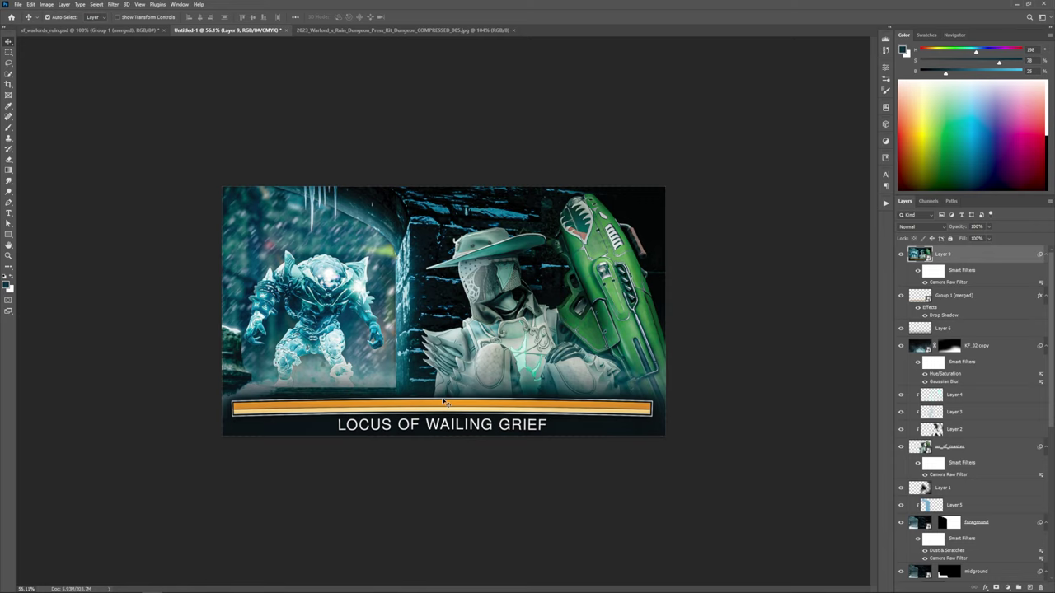
pyautogui.click(939, 436)
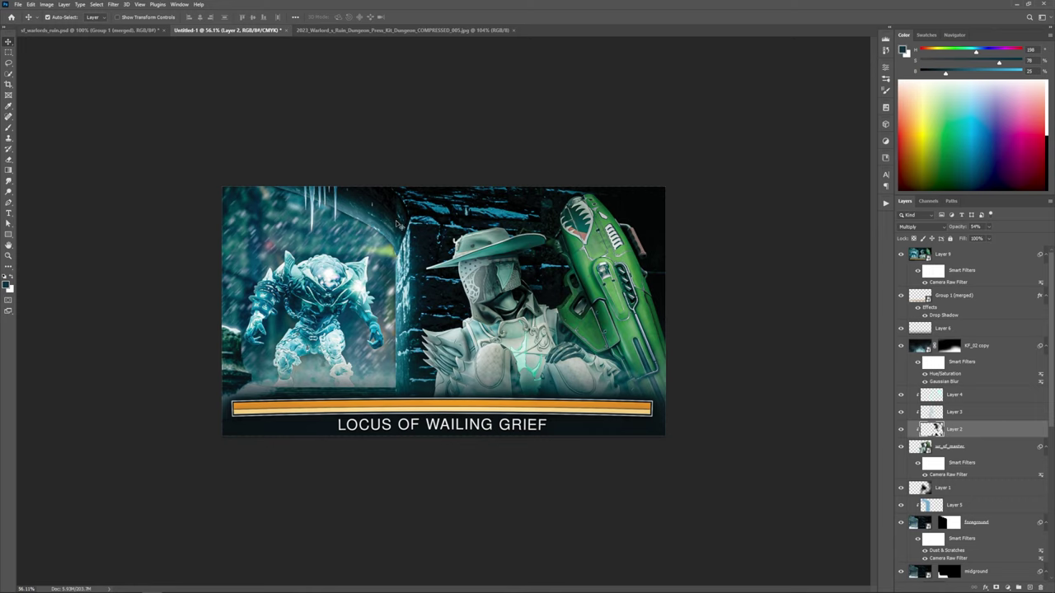
pyautogui.scroll(-5, 913, 441)
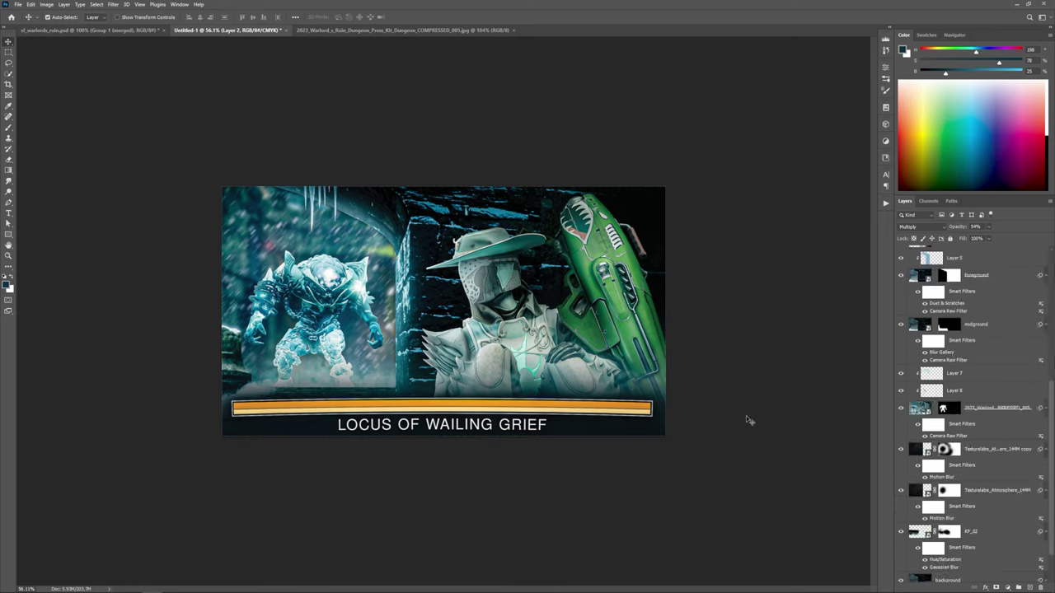
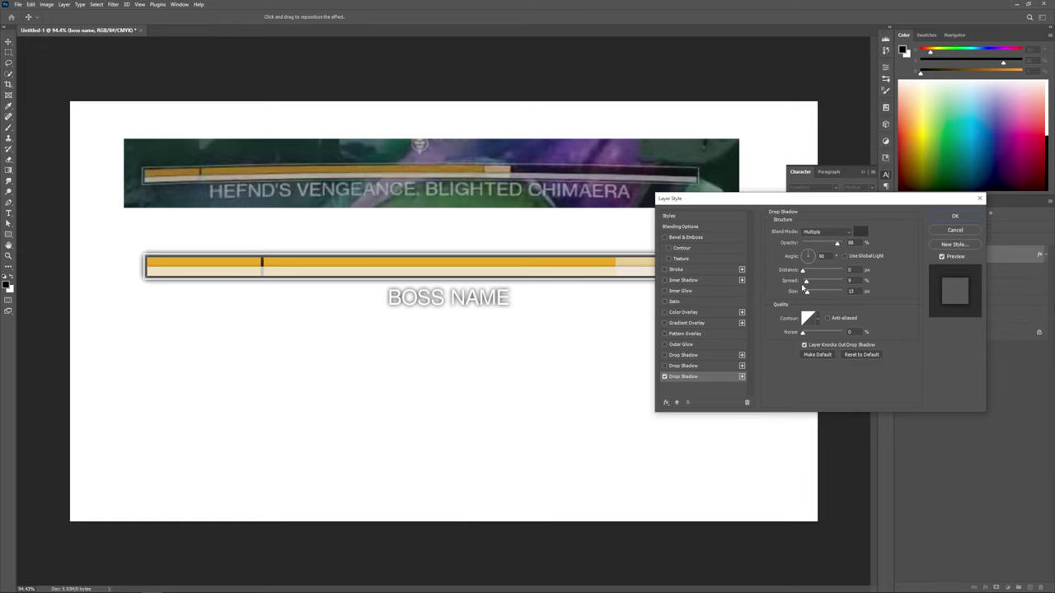
# Step: Set the Spread of the boss name text's drop shadow to 0% and accept the layer style
pyautogui.moveTo(806, 282); pyautogui.dragTo(791, 284)
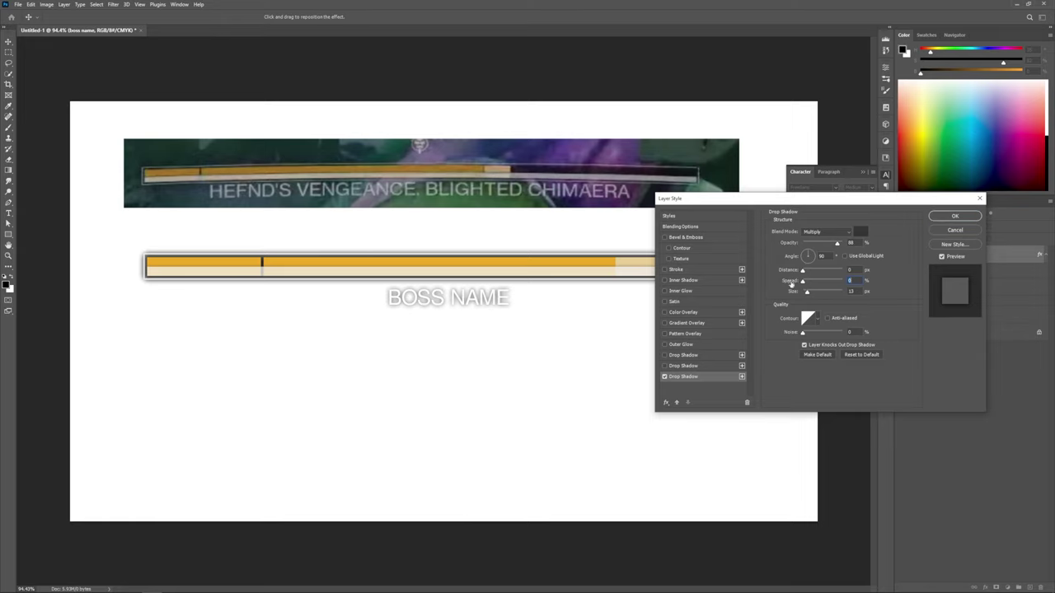
pyautogui.click(956, 217)
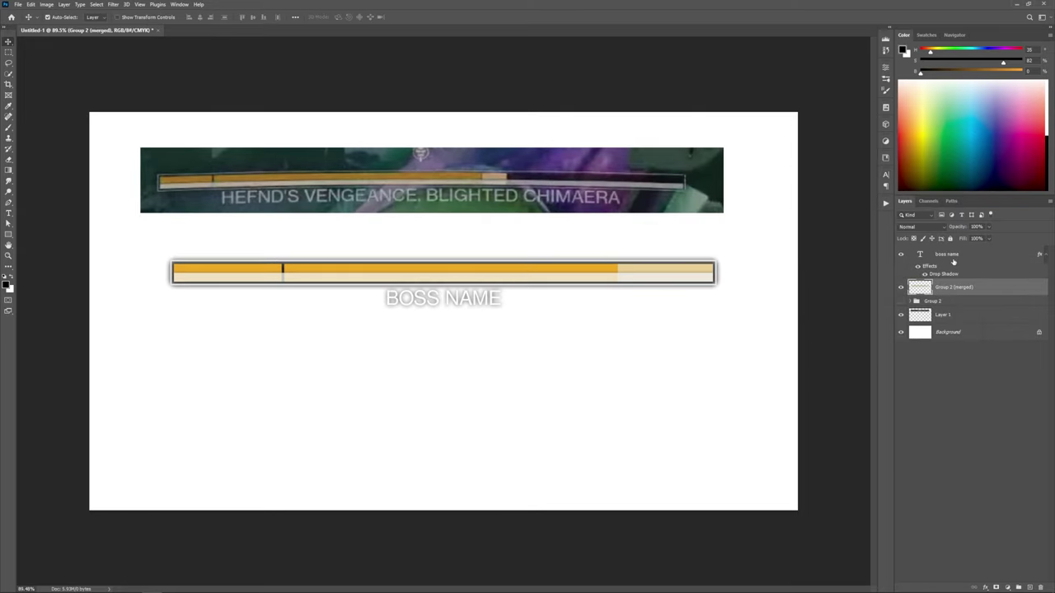
# Step: Merge a copy of the boss name text and the Group 2 (merged) health bar into one layer and hide the originals
pyautogui.click(953, 263)
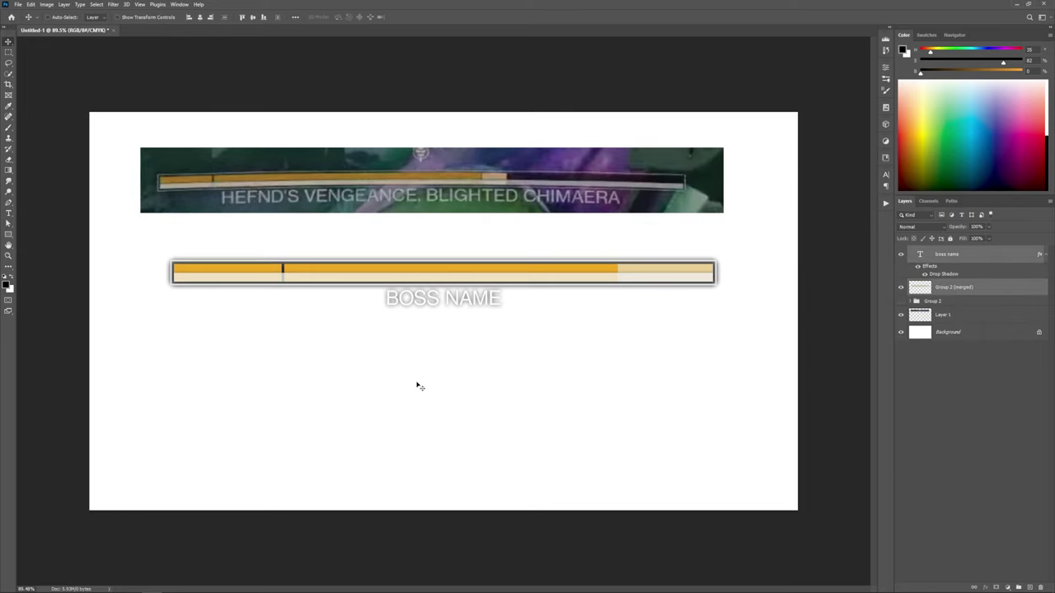
pyautogui.hotkey('ctrl', 'alt', 'e')
pyautogui.click(901, 271)
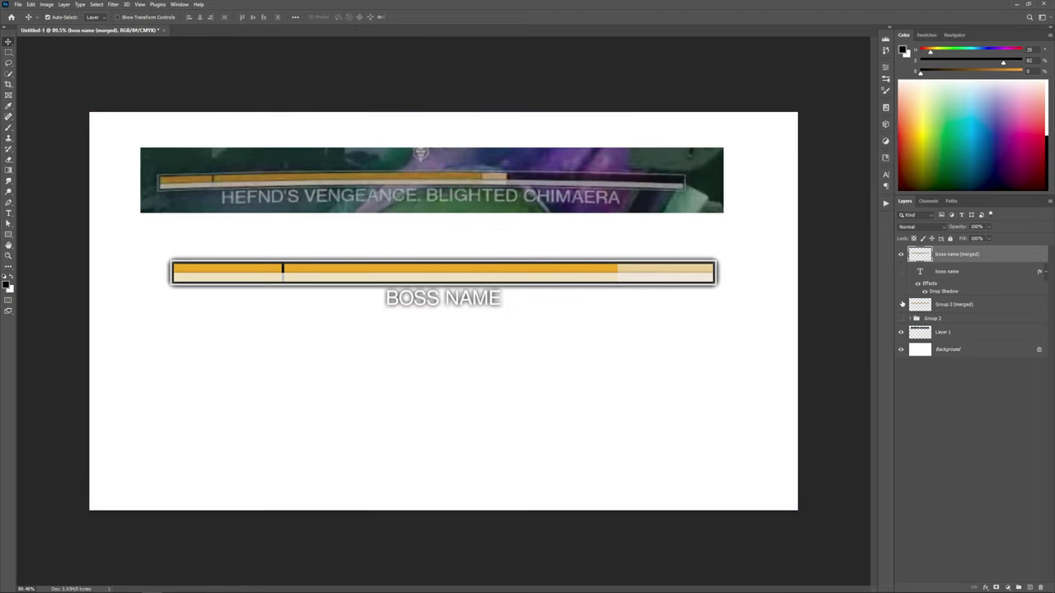
# Step: Move the merged boss name banner to the canvas's lower area and bend it slightly upward with an Arc warp
pyautogui.click(901, 304)
pyautogui.moveTo(443, 290); pyautogui.dragTo(440, 459)
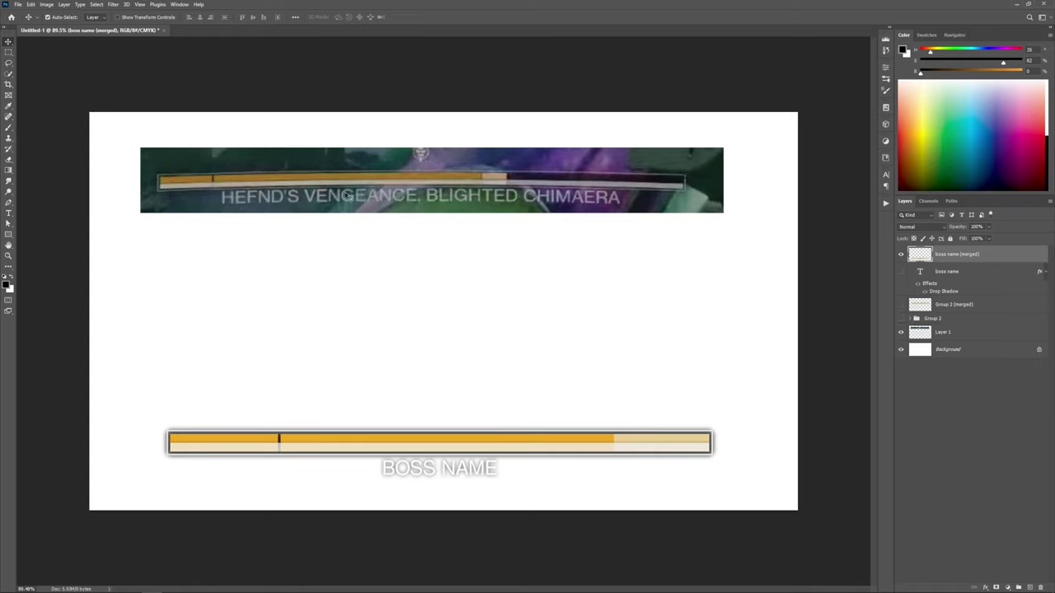
pyautogui.hotkey('ctrl', 't')
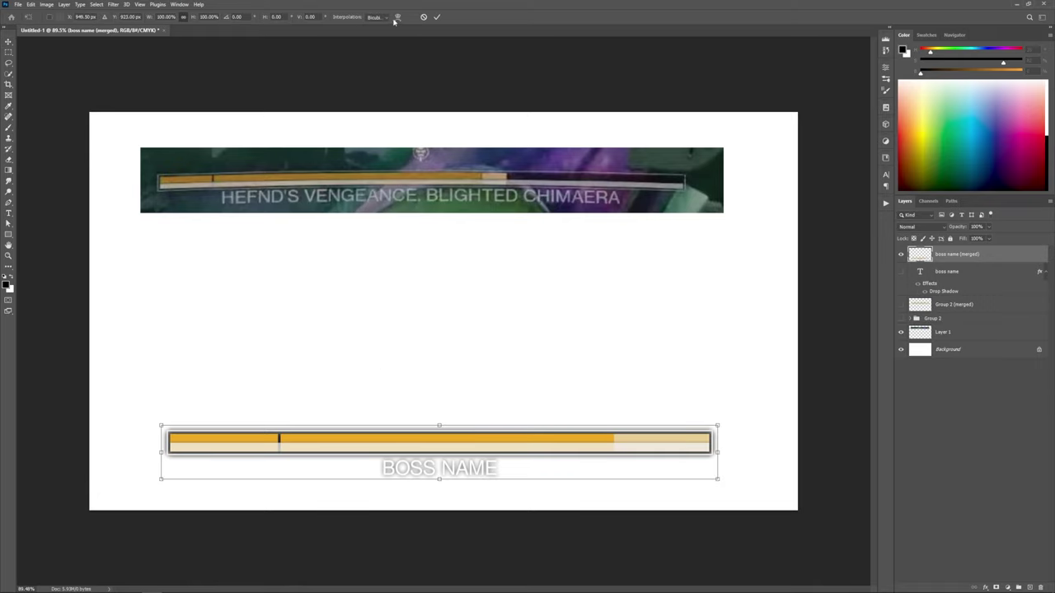
pyautogui.click(398, 17)
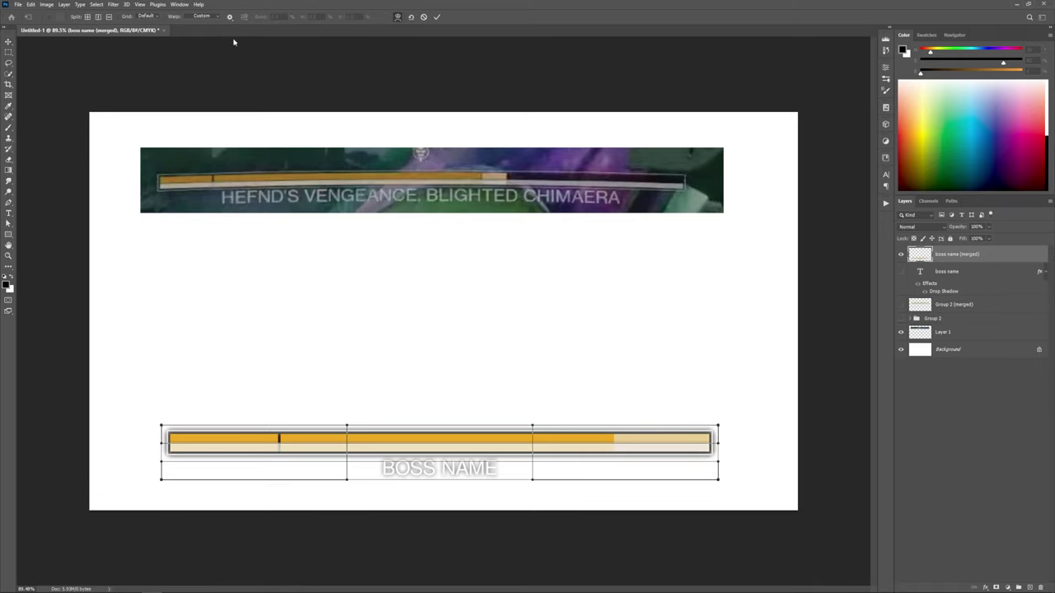
pyautogui.click(202, 17)
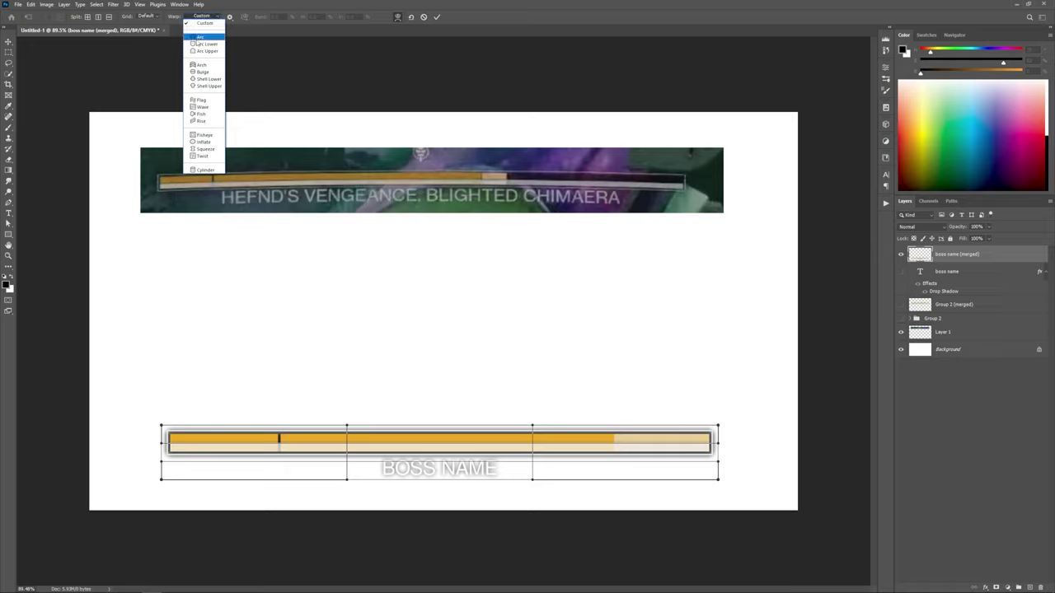
pyautogui.click(201, 38)
pyautogui.moveTo(439, 311); pyautogui.dragTo(439, 420)
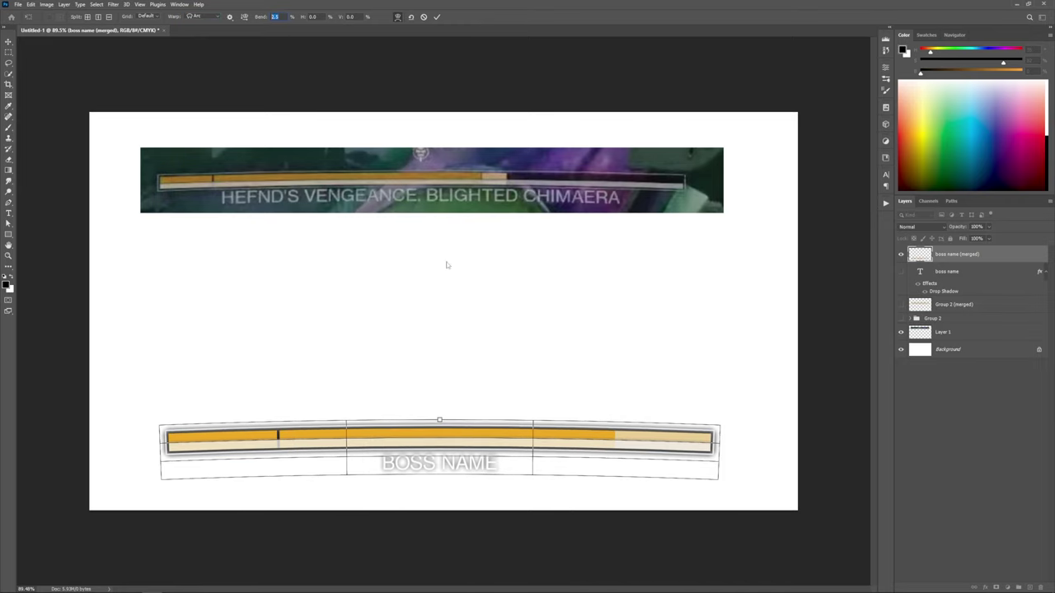
pyautogui.press('Return')
pyautogui.scroll(-6, 433, 304)
pyautogui.scroll(7, 431, 306)
# Step: Review the original Group 2 health bar and its layer stack by toggling the visibility of the banner's source layers
pyautogui.click(900, 254)
pyautogui.click(900, 318)
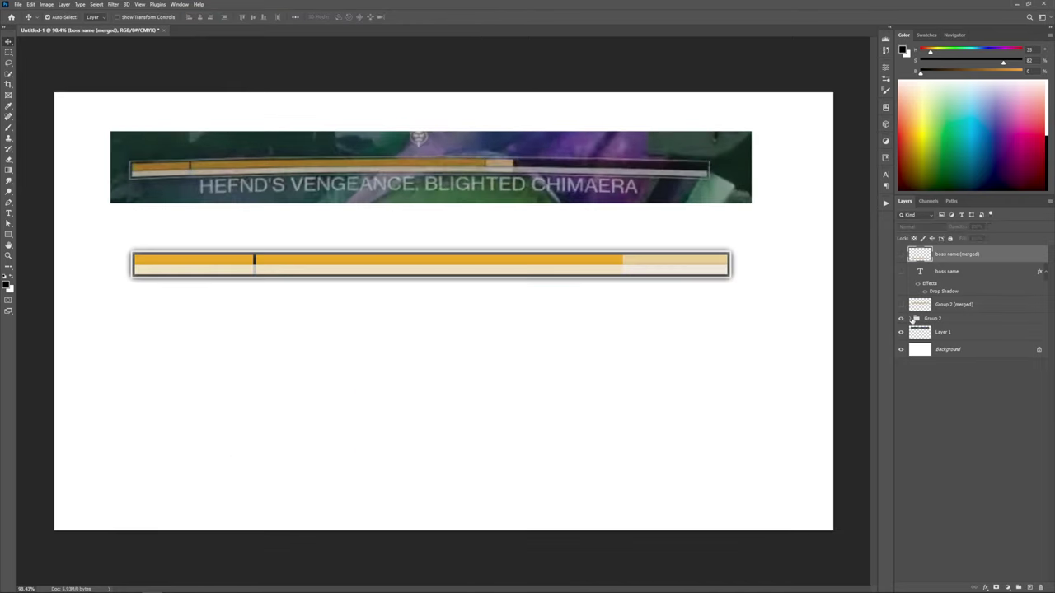
pyautogui.click(914, 319)
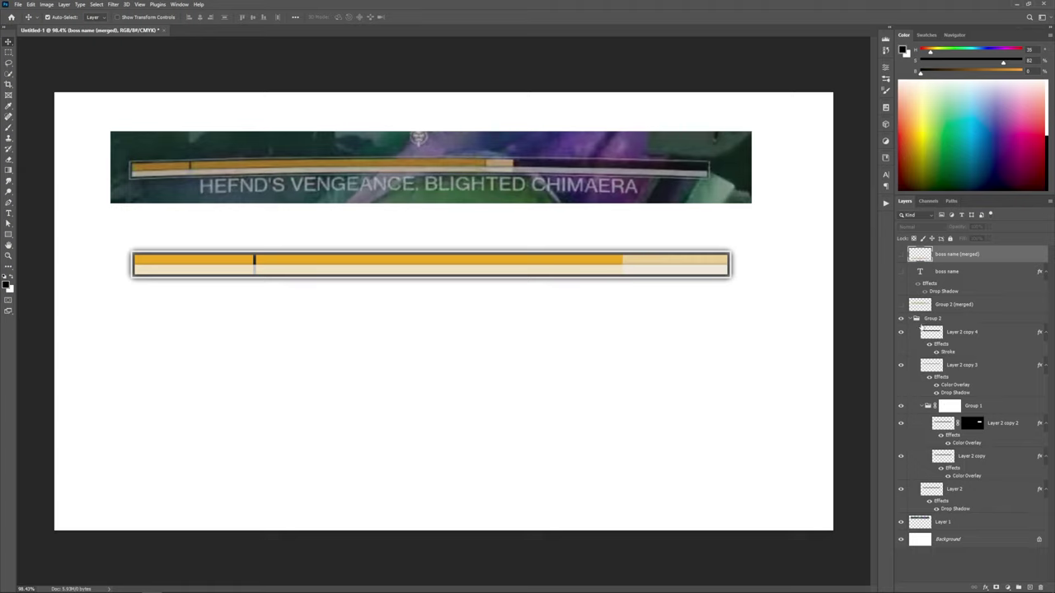
pyautogui.click(901, 318)
pyautogui.click(900, 271)
pyautogui.click(901, 271)
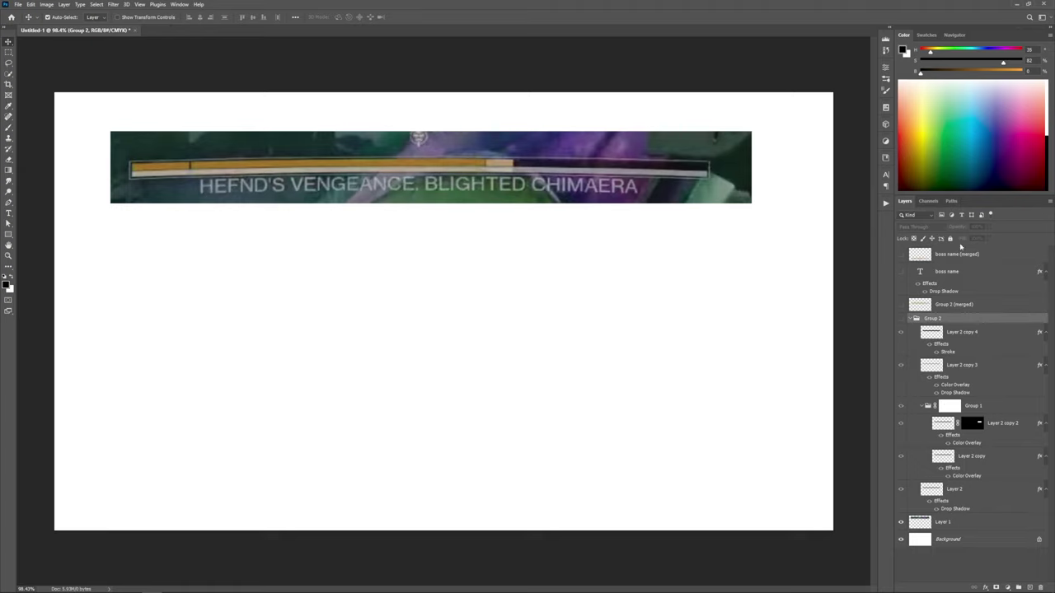
pyautogui.click(901, 254)
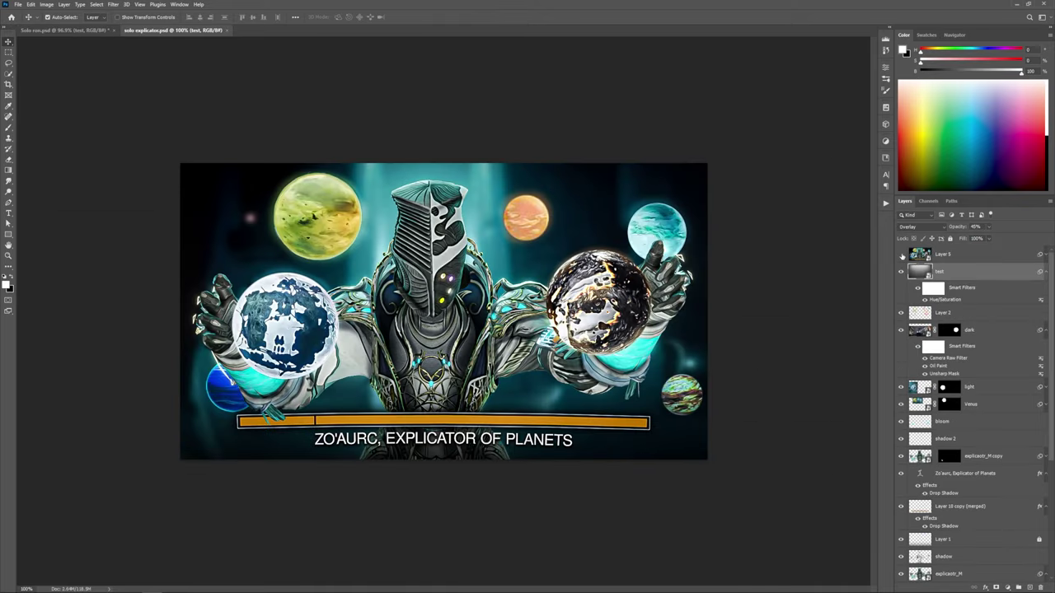
pyautogui.click(901, 257)
pyautogui.click(901, 272)
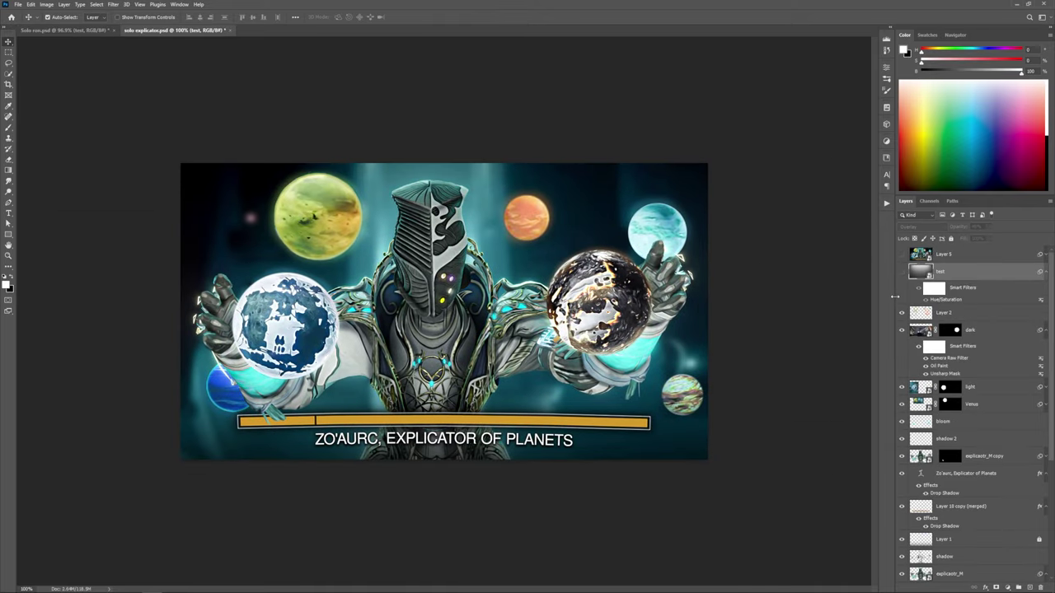
pyautogui.moveTo(895, 296); pyautogui.dragTo(888, 346)
pyautogui.moveTo(894, 520); pyautogui.dragTo(895, 575)
pyautogui.scroll(-3, 895, 569)
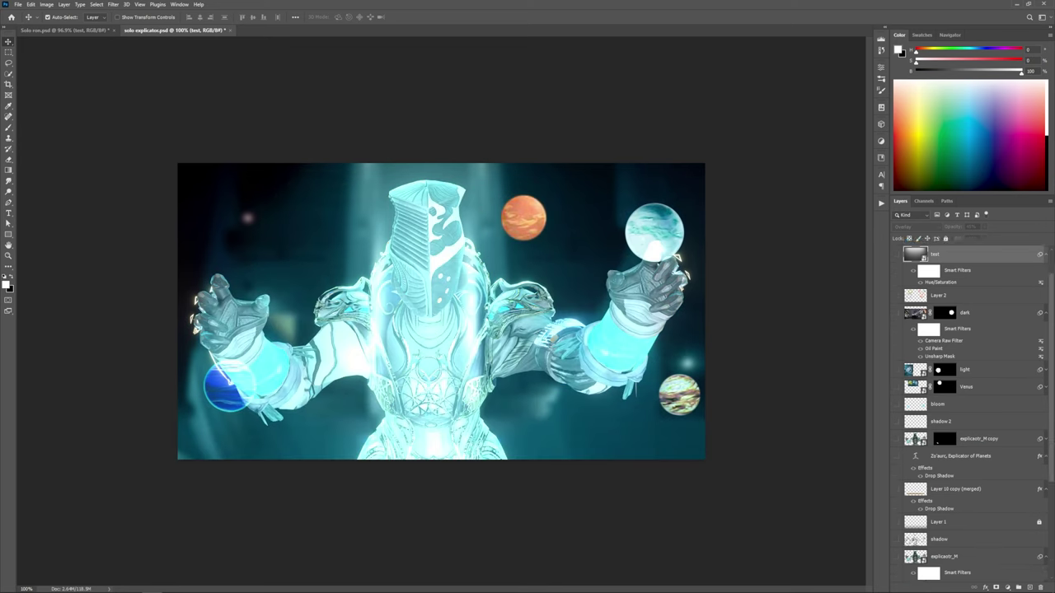
pyautogui.moveTo(896, 474); pyautogui.dragTo(894, 563)
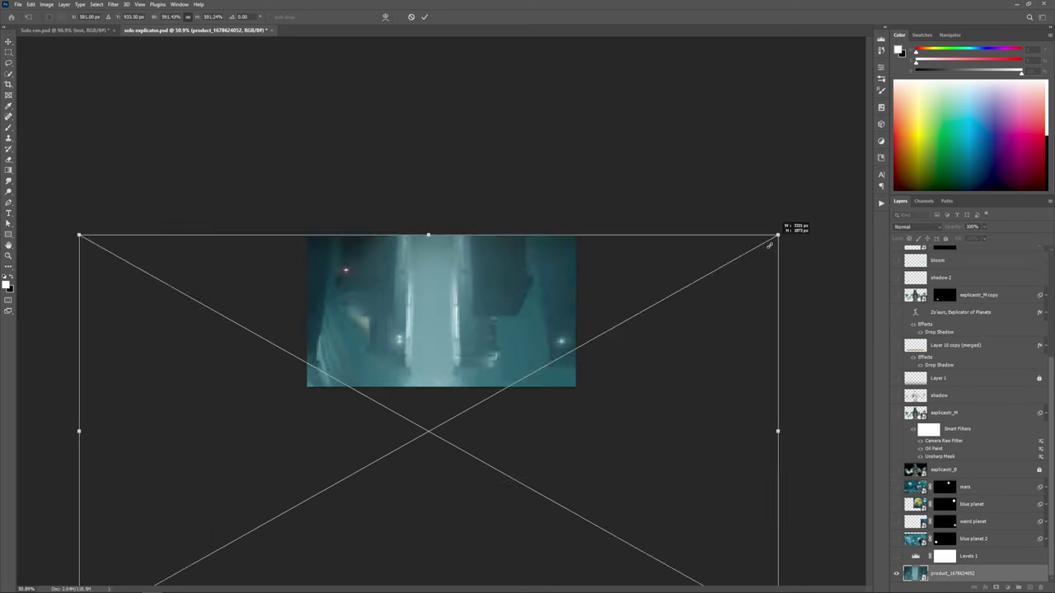
pyautogui.moveTo(777, 237); pyautogui.dragTo(625, 321)
pyautogui.moveTo(548, 410); pyautogui.dragTo(577, 316)
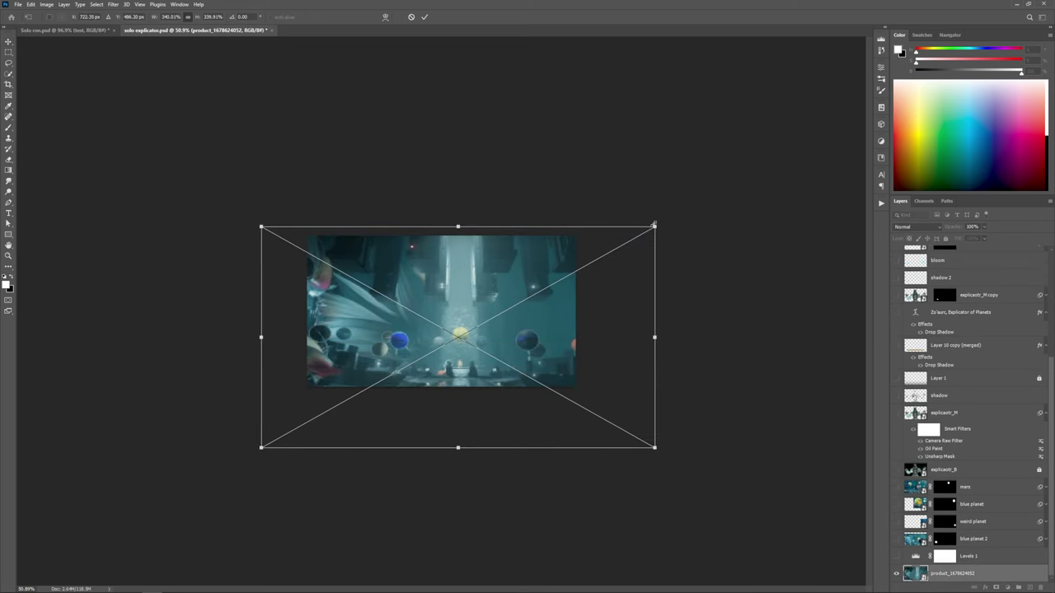
pyautogui.moveTo(654, 225); pyautogui.dragTo(588, 263)
pyautogui.moveTo(532, 314); pyautogui.dragTo(521, 288)
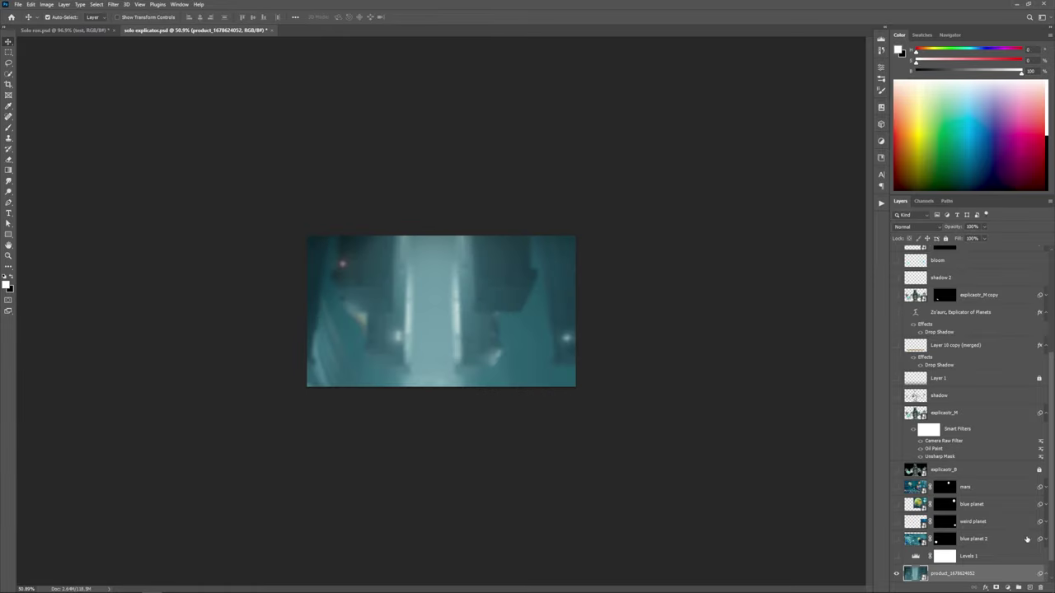
# Step: Show the Levels 1 adjustment above the background image and inspect its levels settings
pyautogui.scroll(-2, 1026, 540)
pyautogui.scroll(5, 497, 375)
pyautogui.click(948, 534)
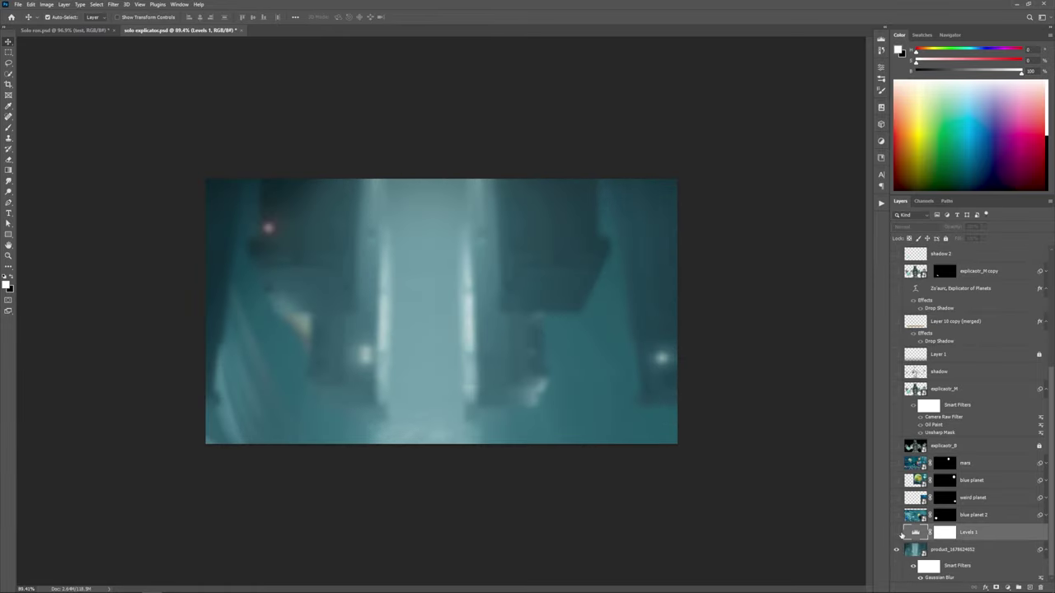
pyautogui.click(897, 533)
pyautogui.doubleClick(915, 534)
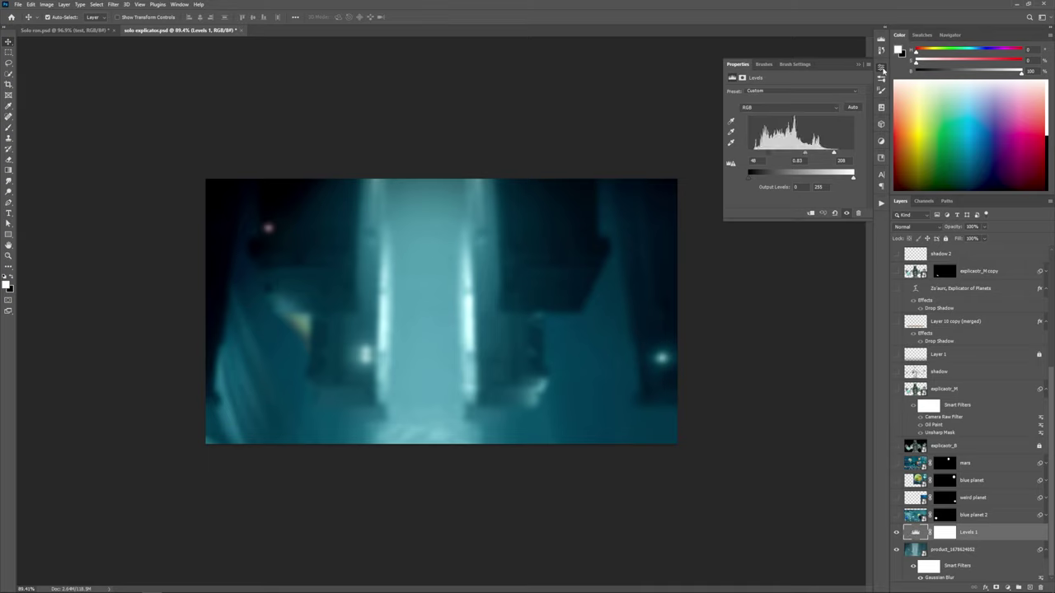
pyautogui.click(882, 70)
# Step: Show the masked blue planet 2 and weird planet layers above the Levels adjustment
pyautogui.click(897, 516)
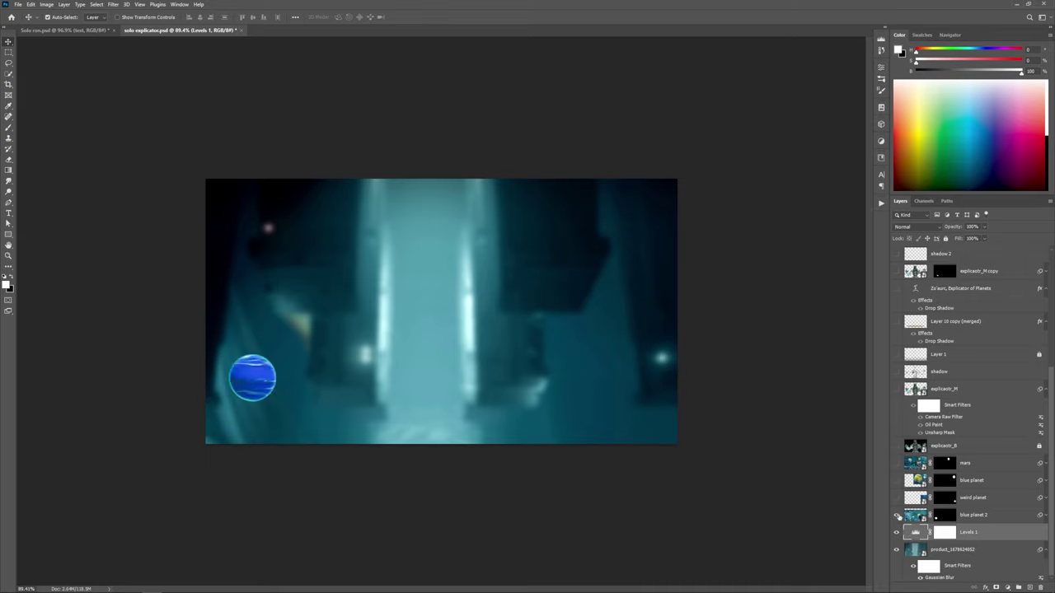
pyautogui.click(897, 499)
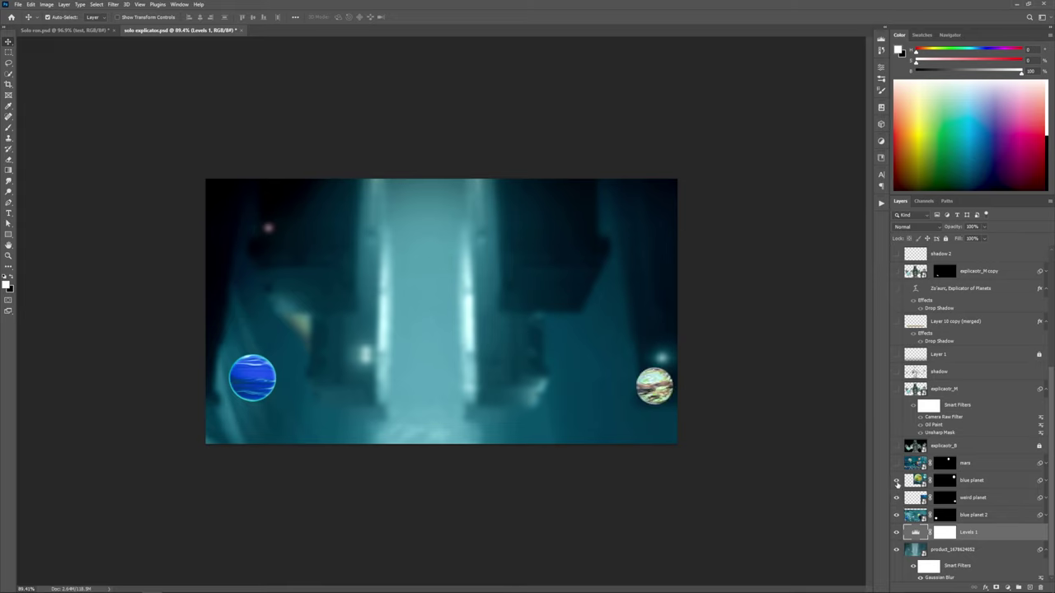
pyautogui.click(898, 481)
pyautogui.click(897, 481)
# Step: Disable the blue planet 2 layer mask to examine its full source image, and enable the mask again
pyautogui.click(947, 517)
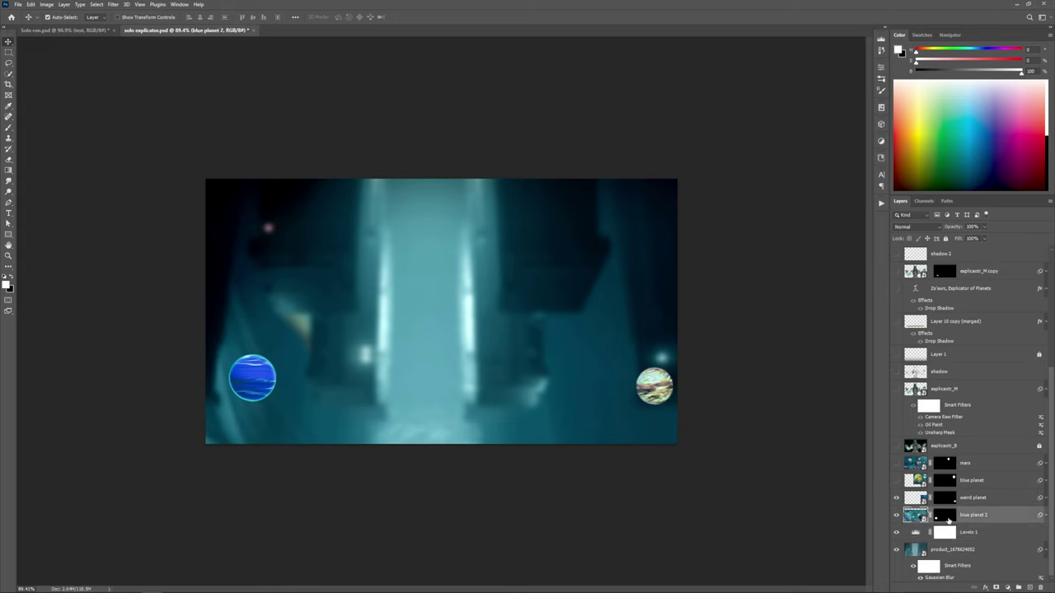
pyautogui.keyDown('shift'); pyautogui.click(949, 517); pyautogui.keyUp('shift')
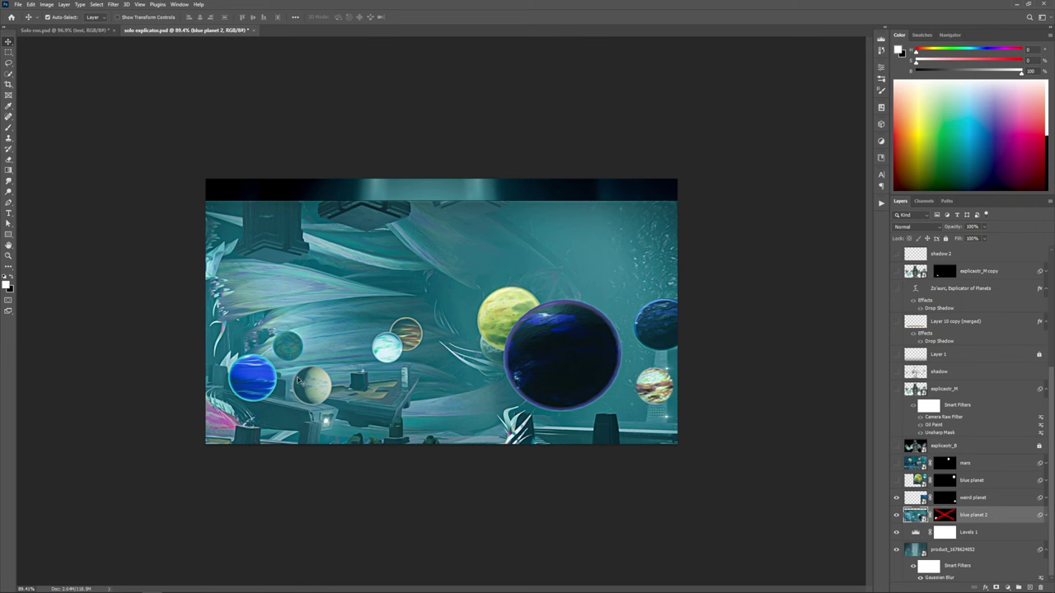
pyautogui.scroll(5, 384, 364)
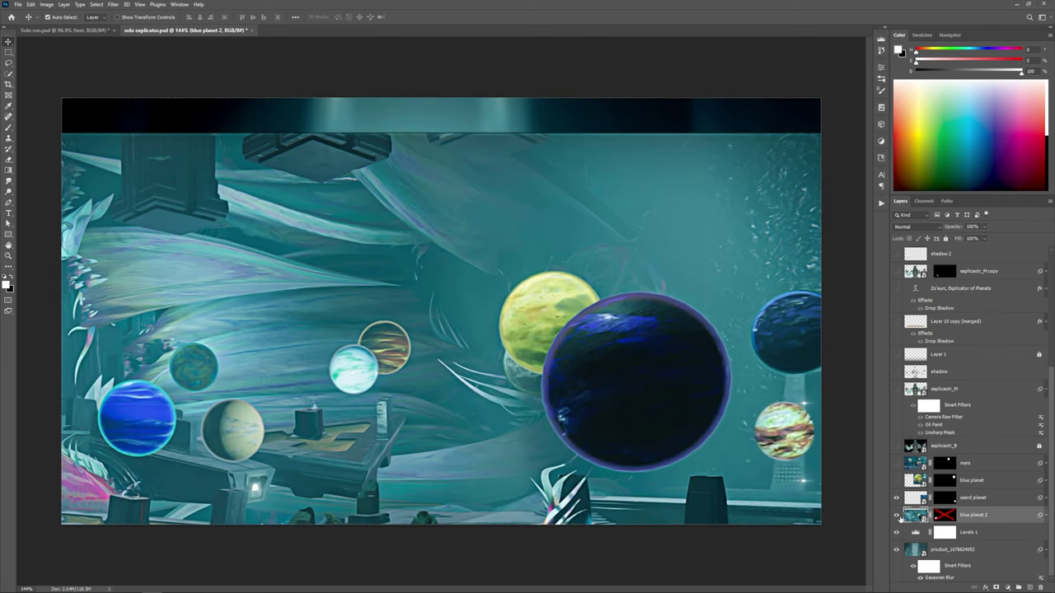
pyautogui.click(897, 515)
pyautogui.click(898, 516)
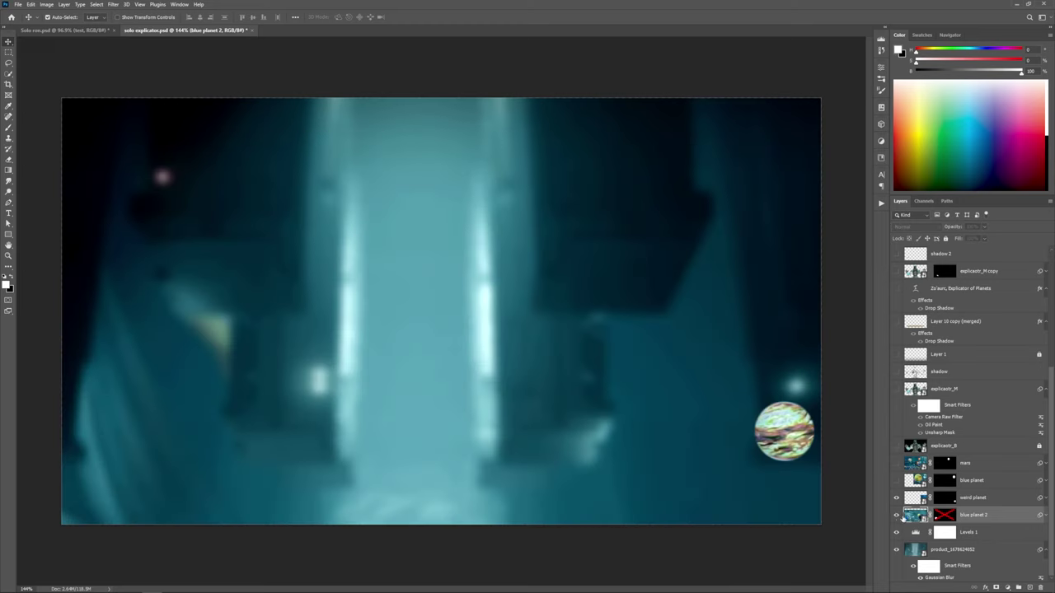
pyautogui.keyDown('shift'); pyautogui.click(941, 514); pyautogui.keyUp('shift')
# Step: Show the blue planet and mars layers
pyautogui.click(913, 499)
pyautogui.click(946, 482)
pyautogui.click(896, 481)
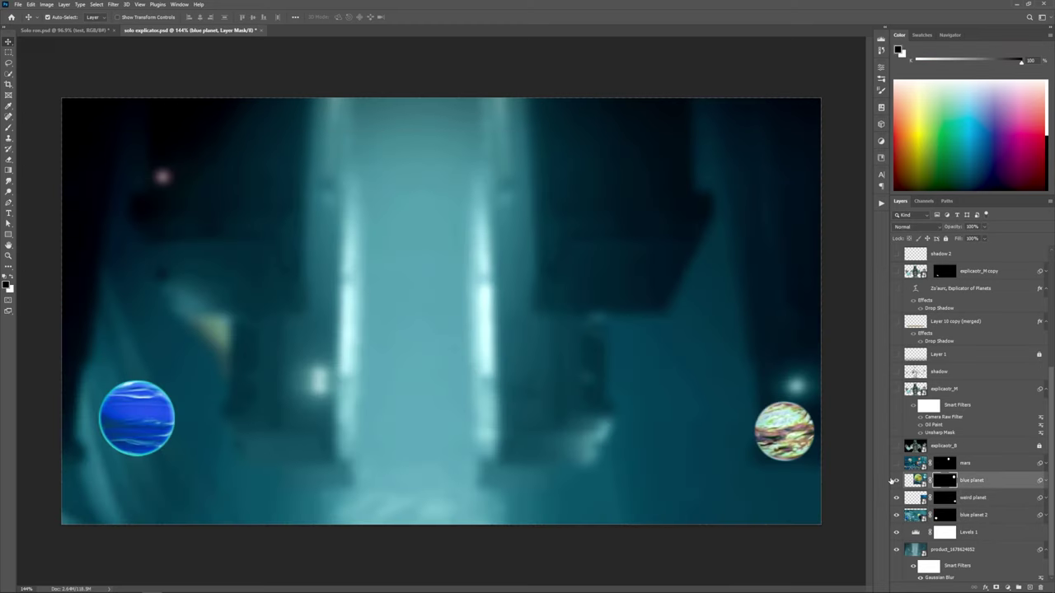
pyautogui.click(896, 464)
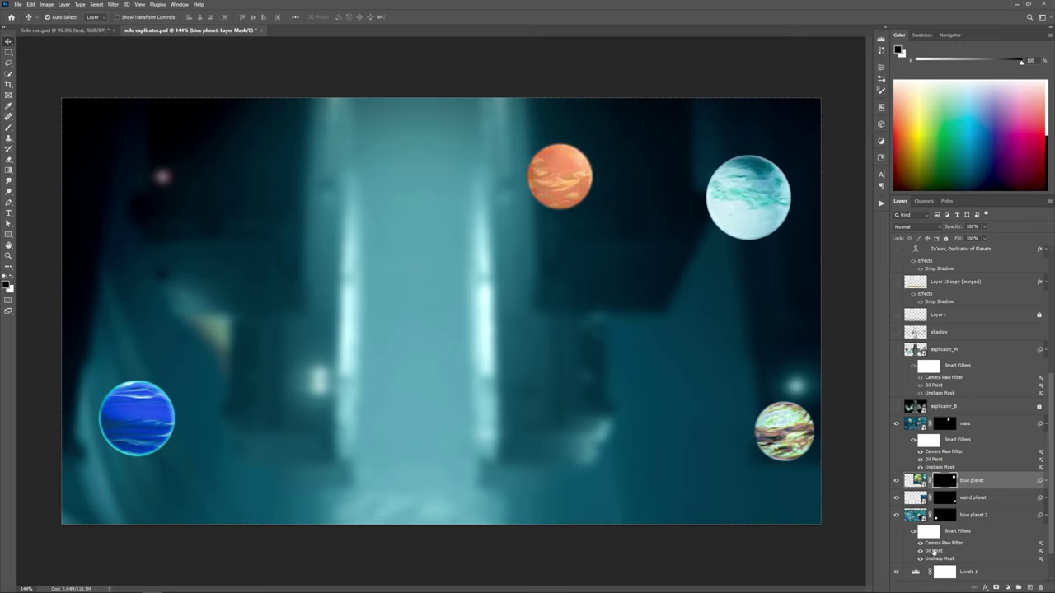
# Step: Inspect the Oil Paint and Unsharp Mask smart filter settings on blue planet 2, and collapse its filter list
pyautogui.doubleClick(934, 550)
pyautogui.moveTo(777, 171); pyautogui.dragTo(483, 202)
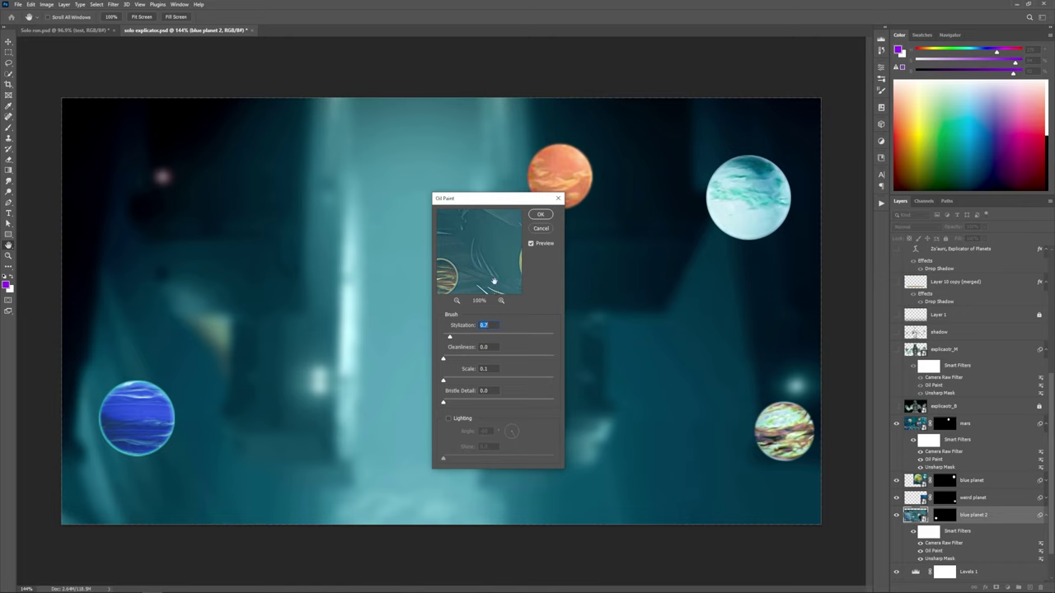
pyautogui.click(543, 216)
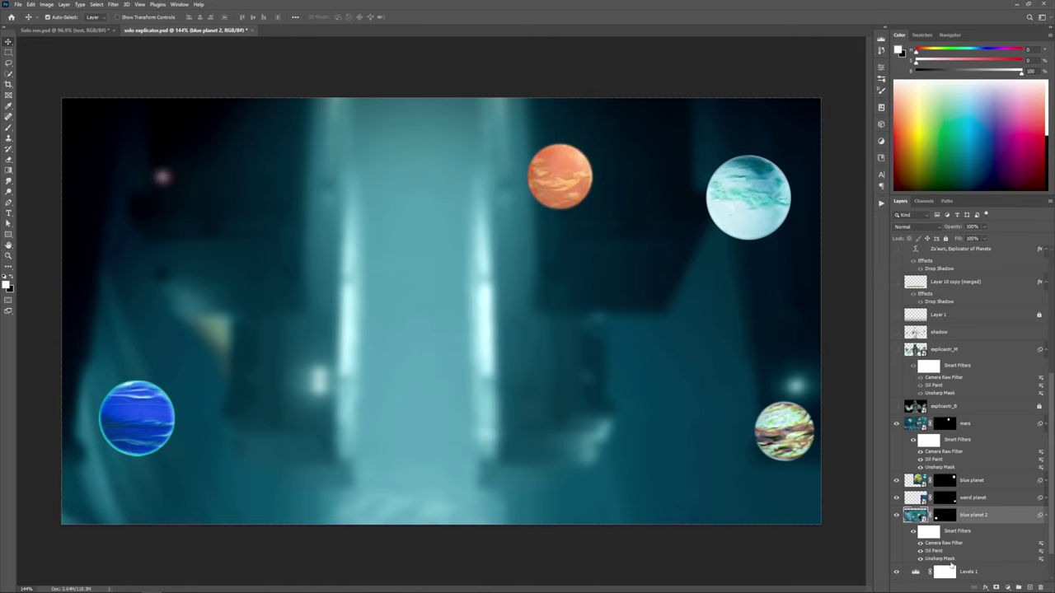
pyautogui.doubleClick(940, 559)
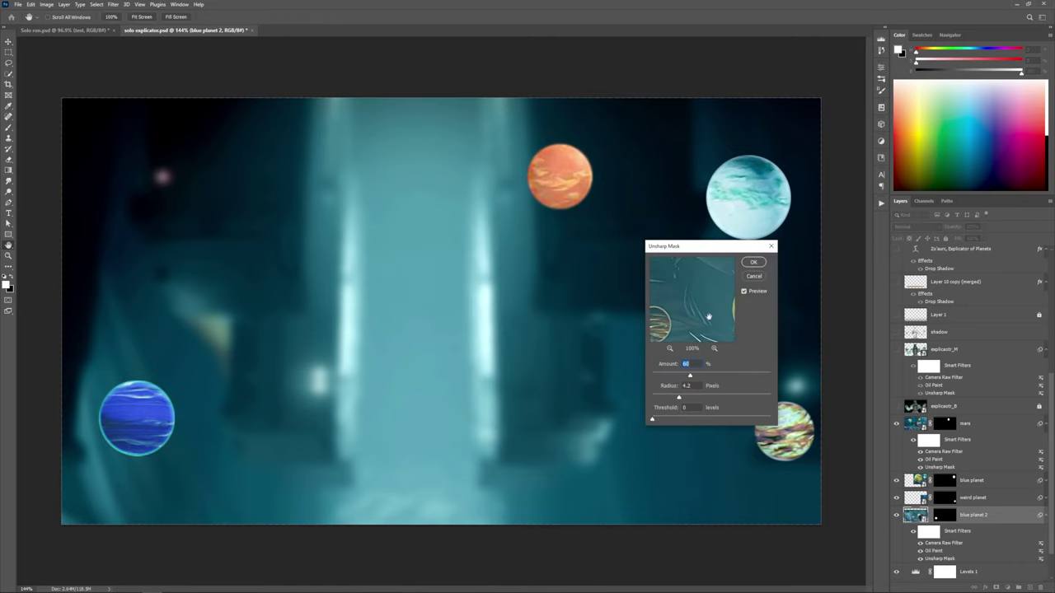
pyautogui.click(770, 246)
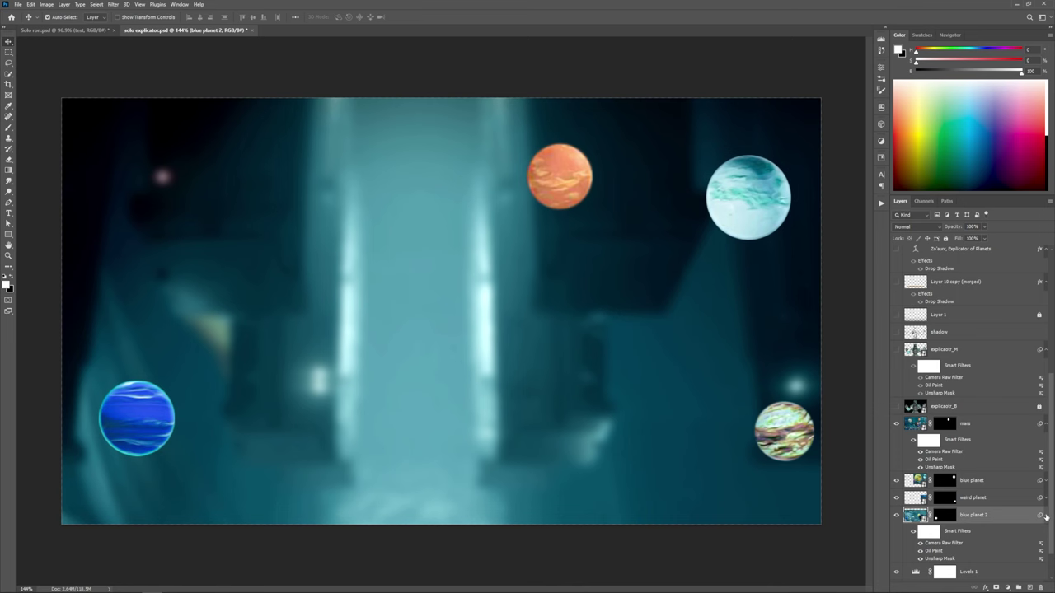
pyautogui.click(1045, 516)
pyautogui.click(914, 499)
pyautogui.click(915, 480)
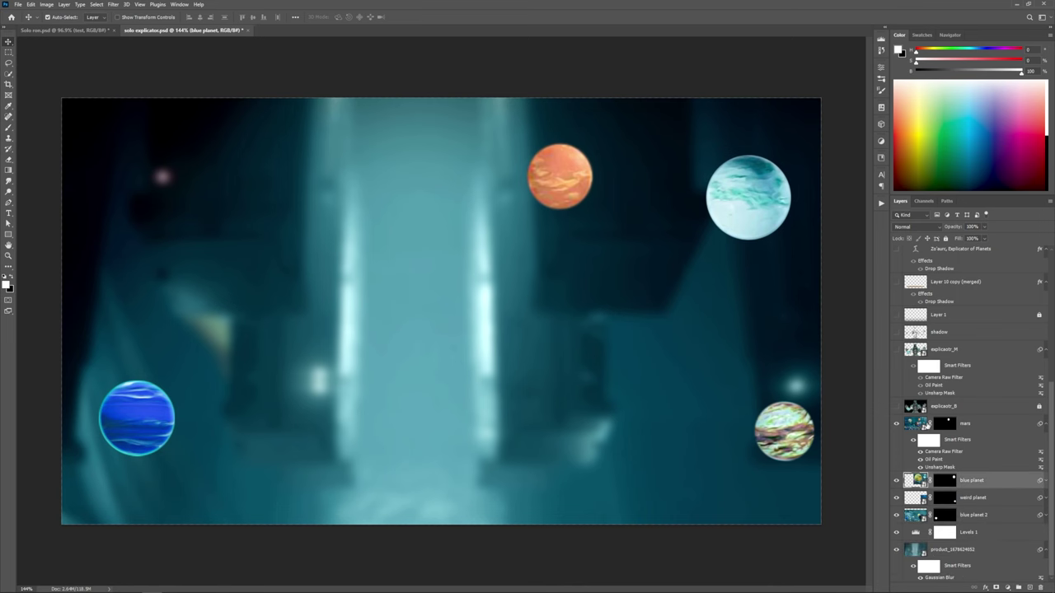
# Step: Show the explicastr_B and explicastr_M character layers and the shadow layer above them
pyautogui.moveTo(900, 404); pyautogui.dragTo(901, 349)
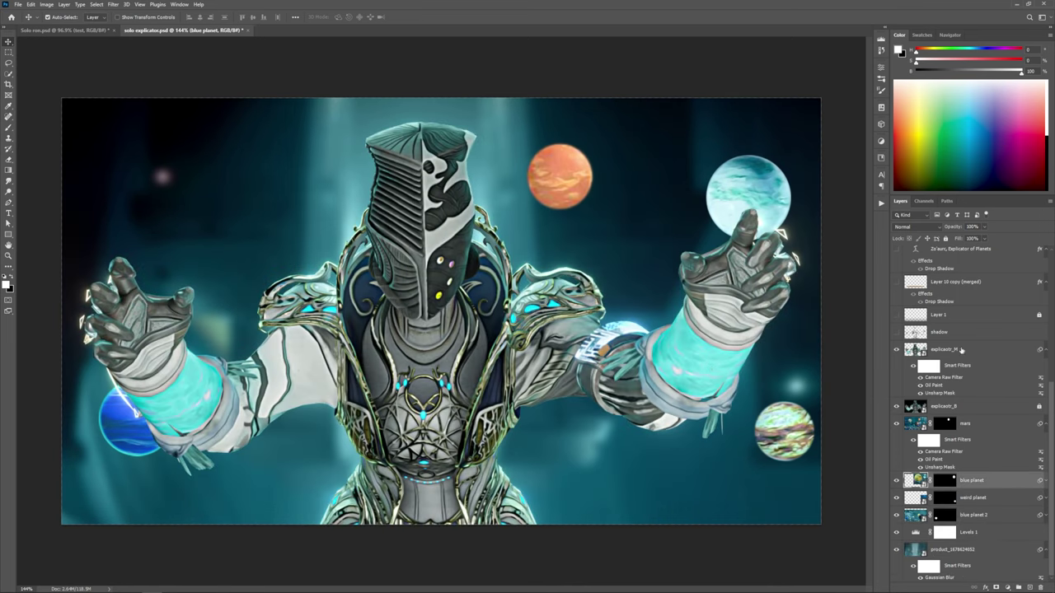
pyautogui.click(931, 399)
pyautogui.scroll(3, 944, 421)
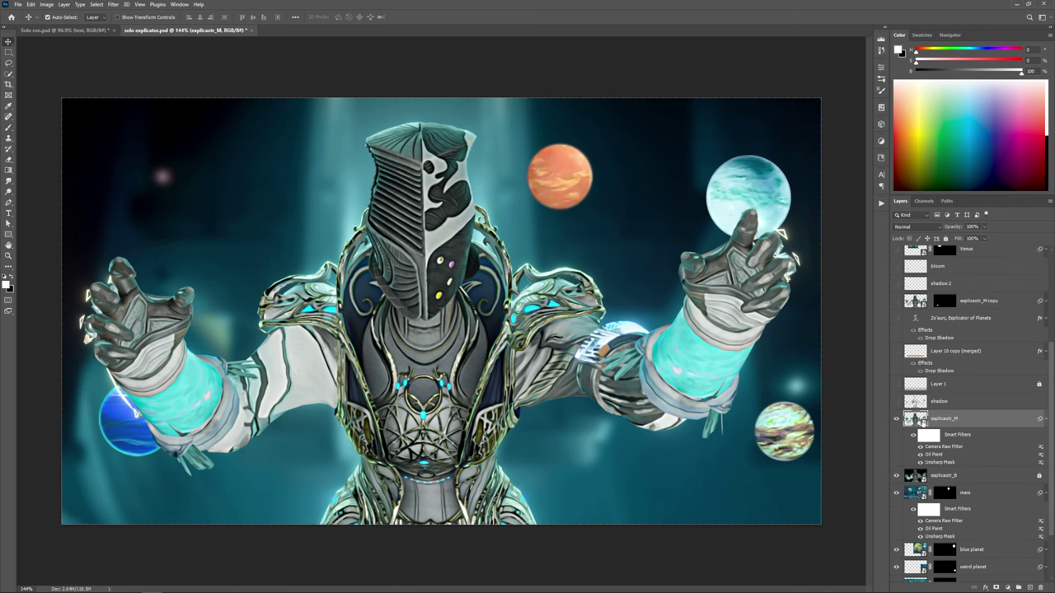
pyautogui.click(896, 403)
pyautogui.scroll(-1, 863, 383)
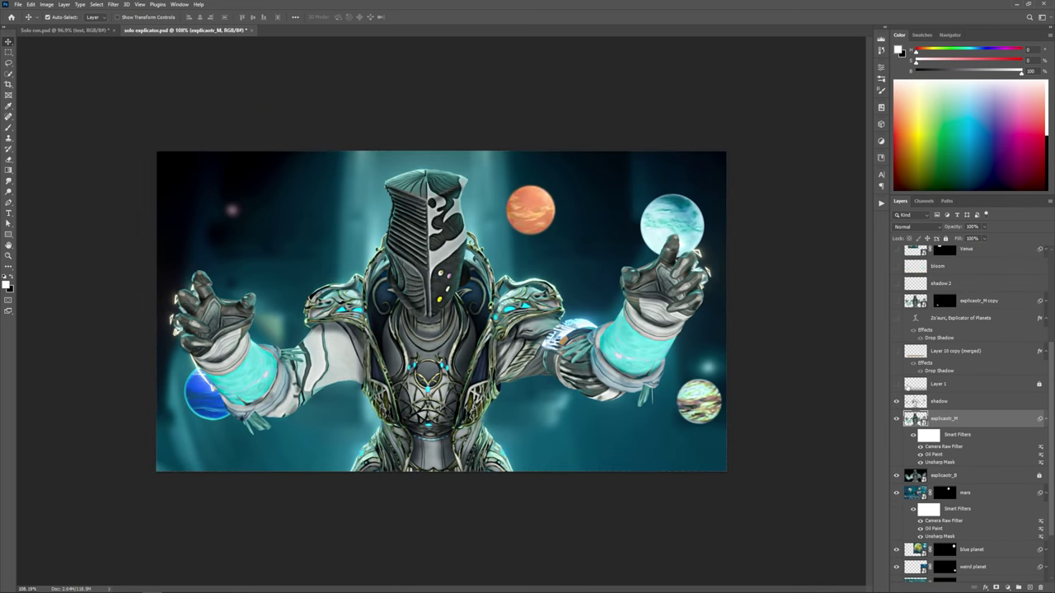
# Step: Show Layer 1, the Layer 10 copy (merged) health bar and the Zo'aurc, Explicator of Planets title text
pyautogui.click(899, 385)
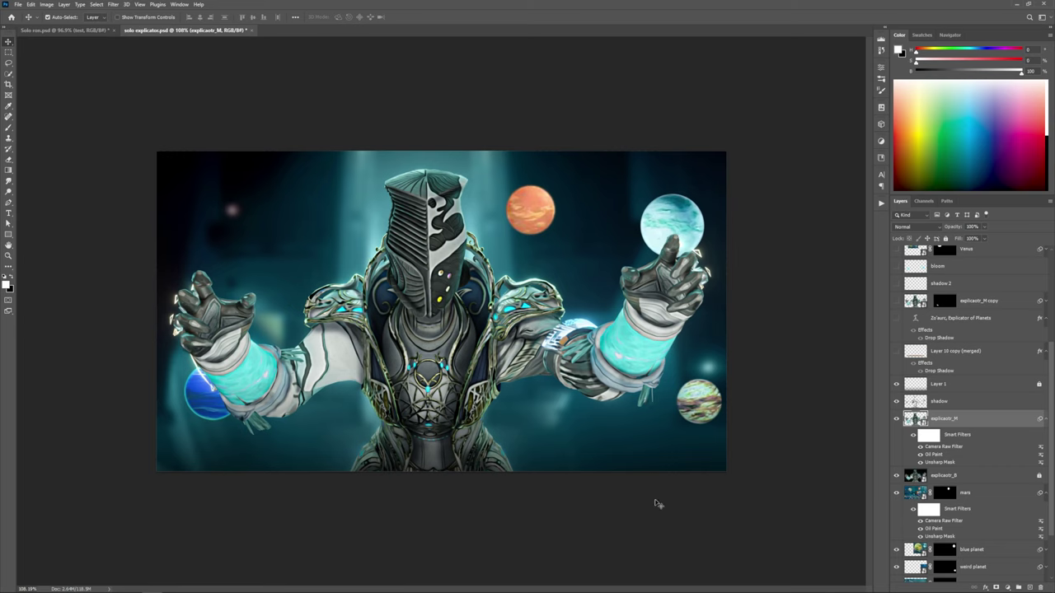
pyautogui.click(896, 352)
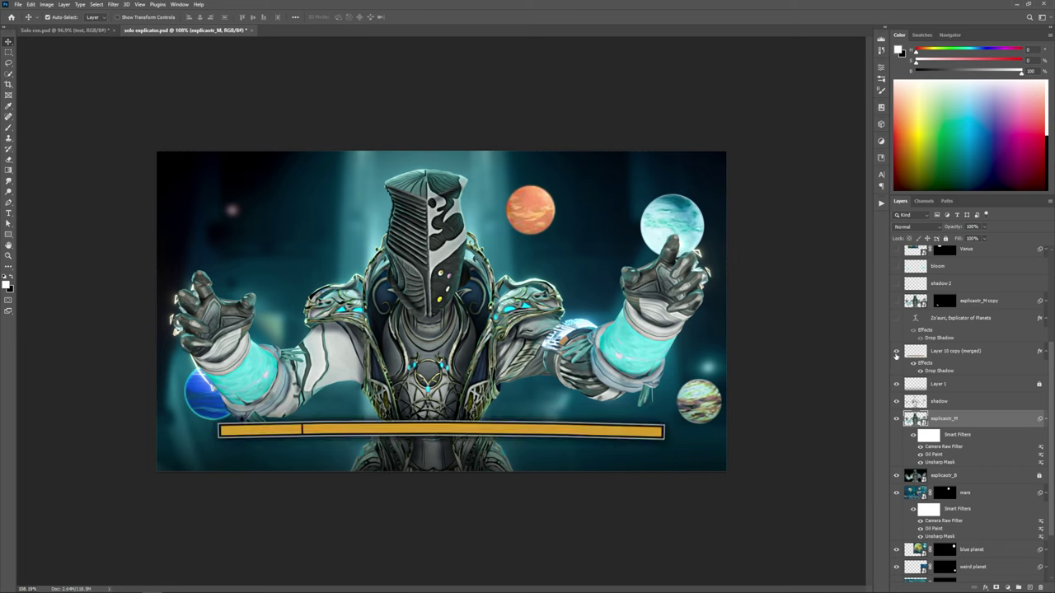
pyautogui.click(896, 317)
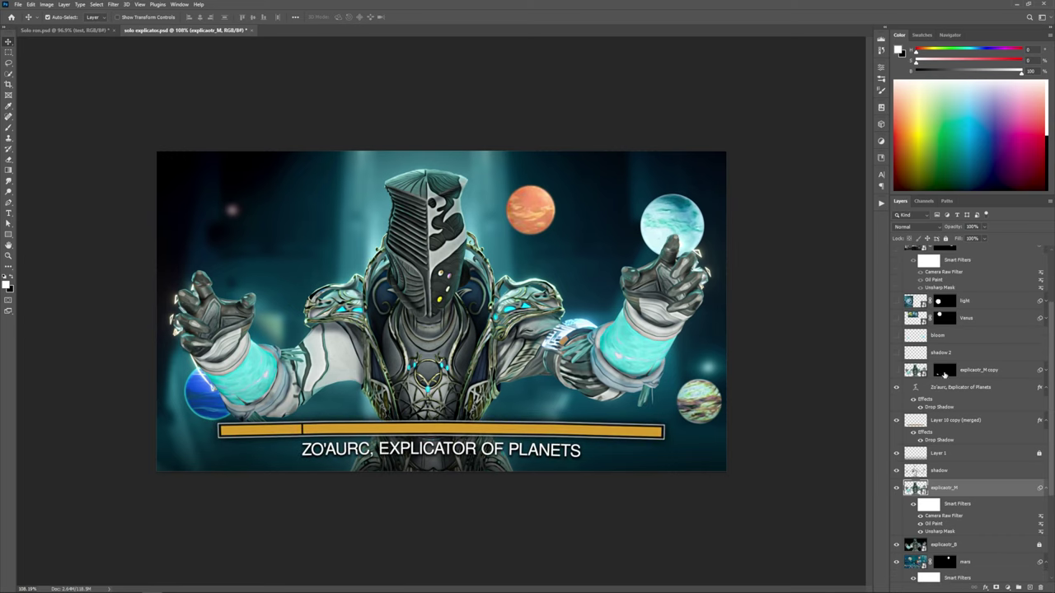
# Step: Show the explicastr_M copy layer, examine the hand overlapping the health bar up close, and show the shadow 2 layer
pyautogui.scroll(2, 906, 371)
pyautogui.click(897, 370)
pyautogui.scroll(6, 175, 460)
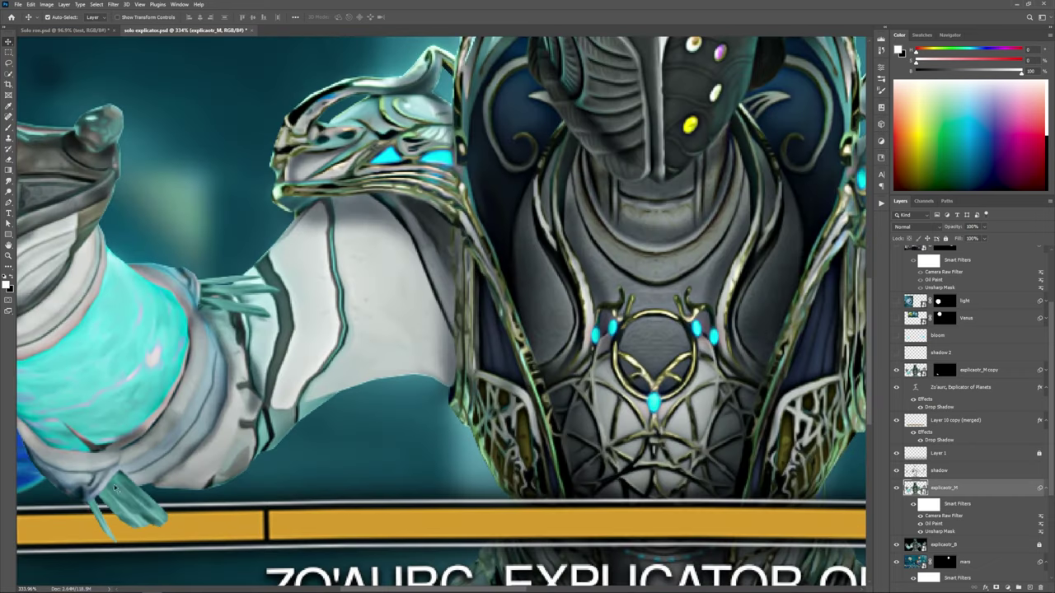
pyautogui.scroll(-6, 182, 508)
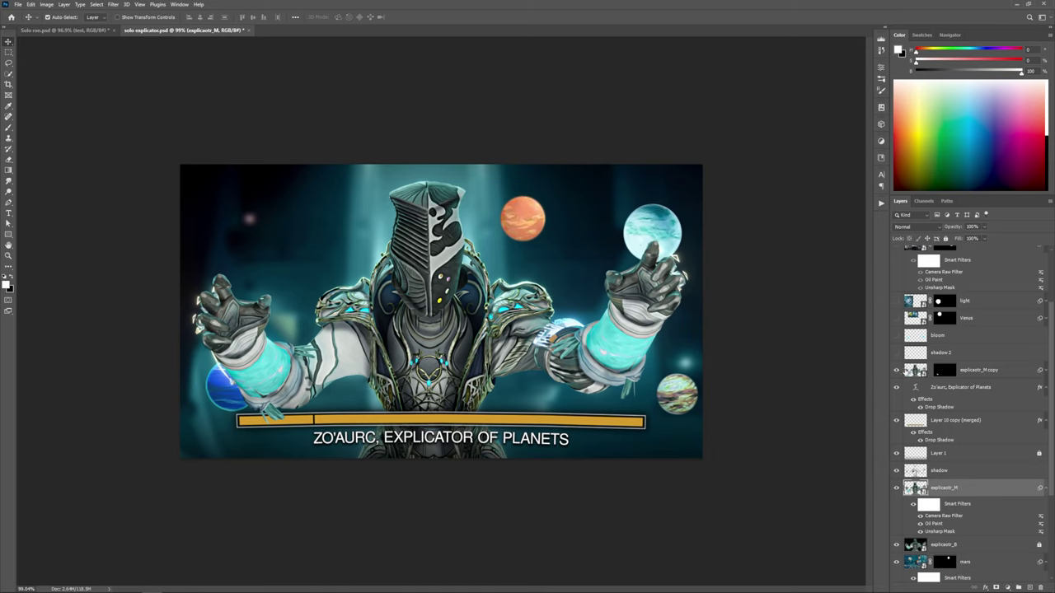
pyautogui.scroll(2, 892, 420)
pyautogui.click(898, 422)
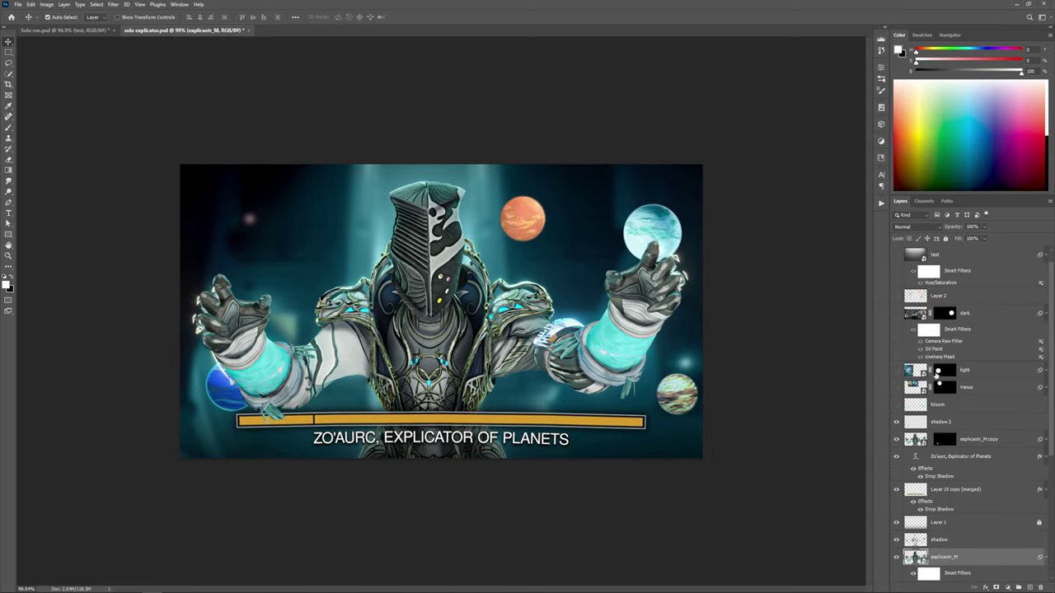
# Step: Show the bloom layer and toggle its visibility repeatedly to compare the glow on and off
pyautogui.click(896, 404)
pyautogui.click(923, 408)
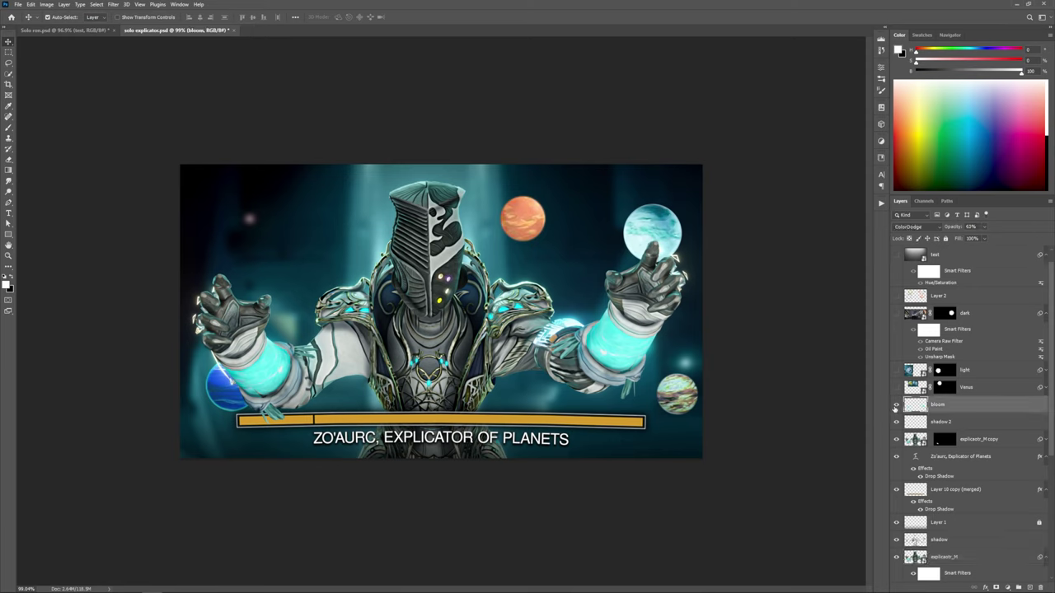
pyautogui.click(895, 410)
pyautogui.click(896, 406)
pyautogui.click(896, 404)
pyautogui.click(896, 405)
pyautogui.click(898, 404)
pyautogui.click(898, 404)
pyautogui.click(898, 404)
pyautogui.click(897, 403)
# Step: Show the Venus, light and dark planet layers
pyautogui.click(898, 387)
pyautogui.click(898, 370)
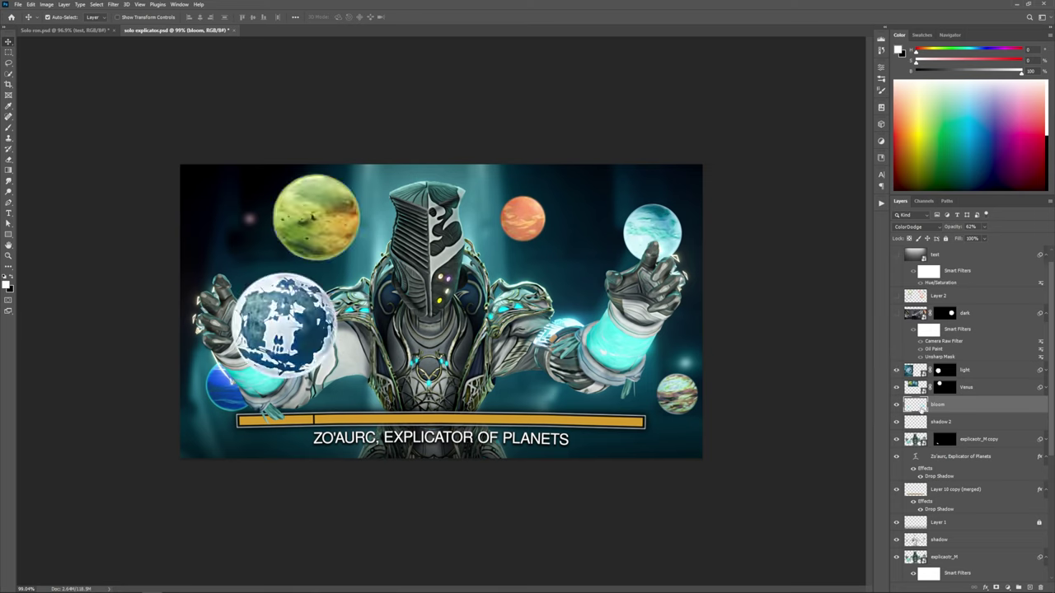
pyautogui.scroll(1, 948, 396)
pyautogui.click(896, 314)
pyautogui.click(895, 329)
# Step: Show Layer 2 above the dark planet and toggle its visibility to compare the added glow
pyautogui.click(901, 313)
pyautogui.click(896, 313)
pyautogui.click(895, 313)
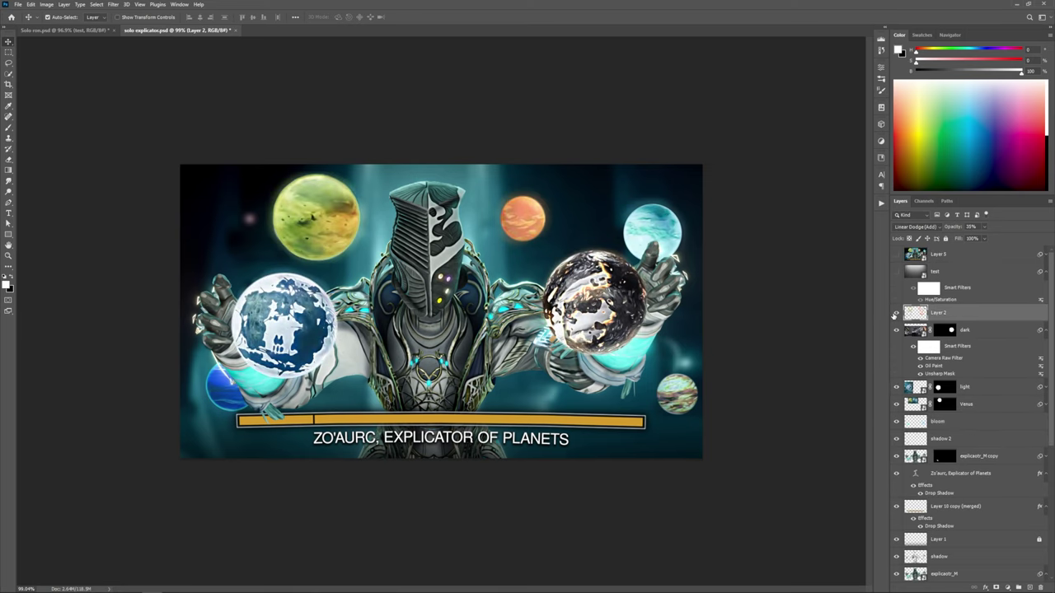
pyautogui.click(896, 313)
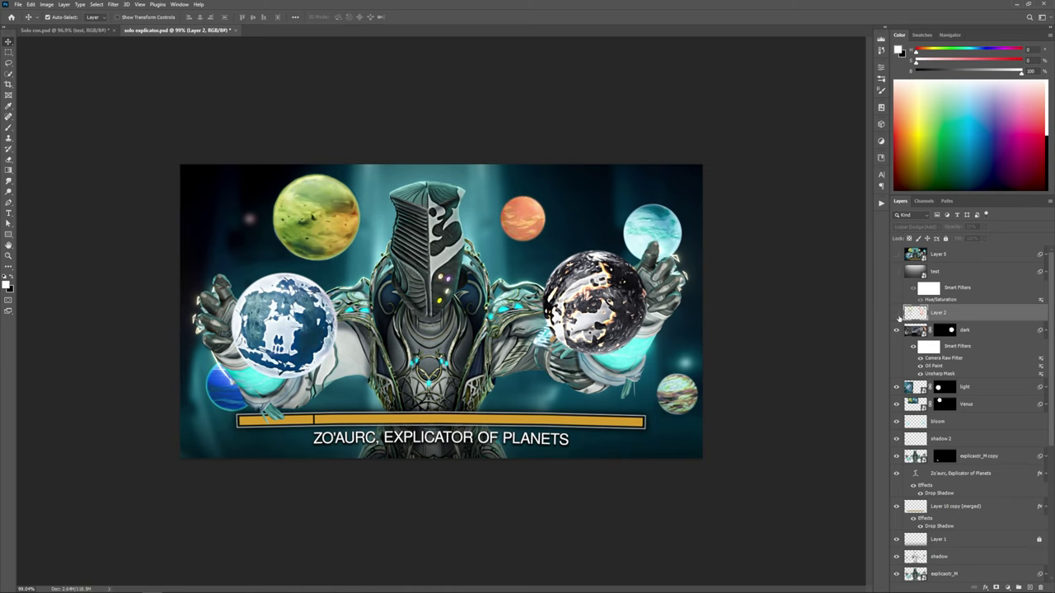
pyautogui.click(898, 316)
pyautogui.click(896, 315)
pyautogui.click(897, 314)
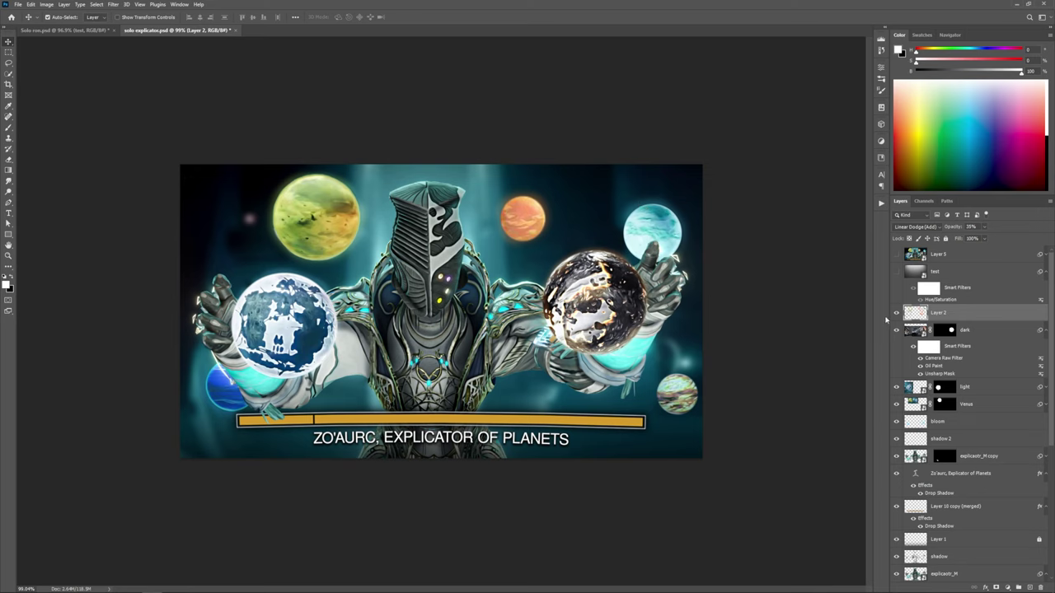
pyautogui.click(897, 316)
pyautogui.click(897, 316)
# Step: Show the test gradient layer and preview it in Normal blend mode at 100% opacity, fitted to the window
pyautogui.click(979, 277)
pyautogui.click(896, 272)
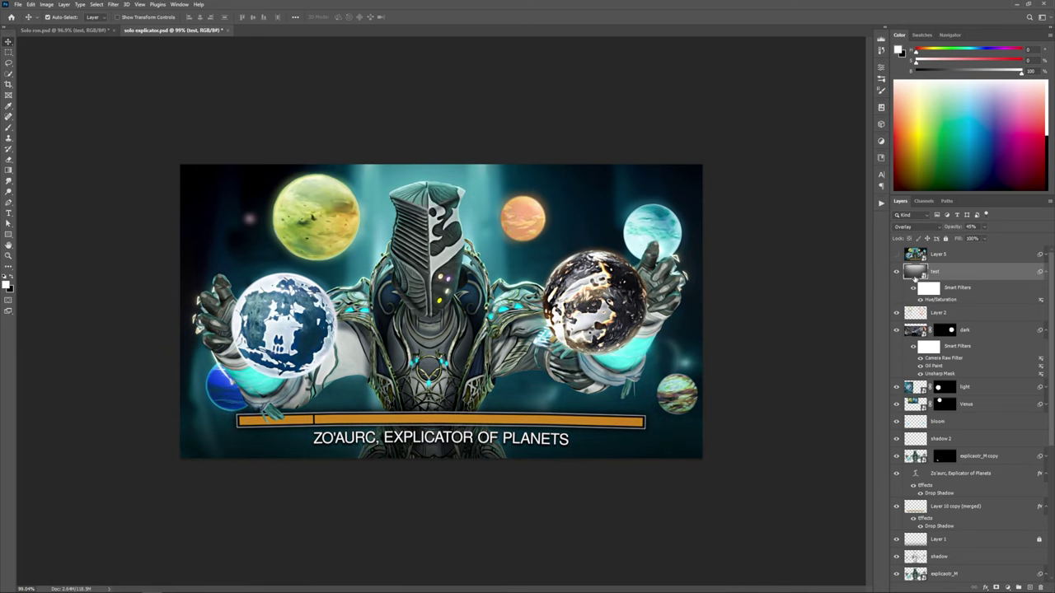
pyautogui.click(915, 227)
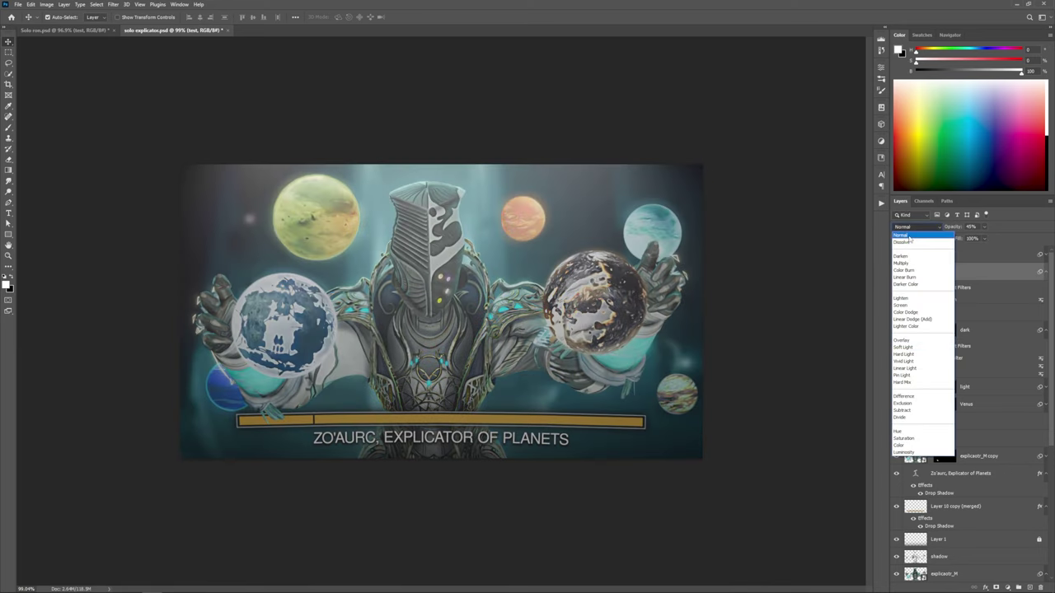
pyautogui.click(906, 234)
pyautogui.moveTo(954, 228); pyautogui.dragTo(1017, 233)
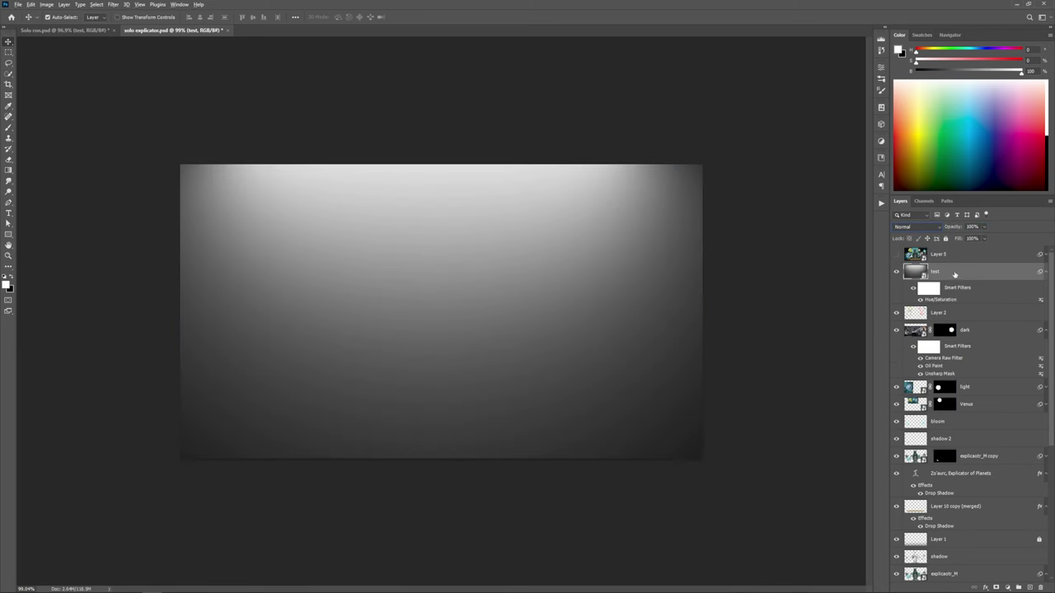
pyautogui.hotkey('ctrl', '0')
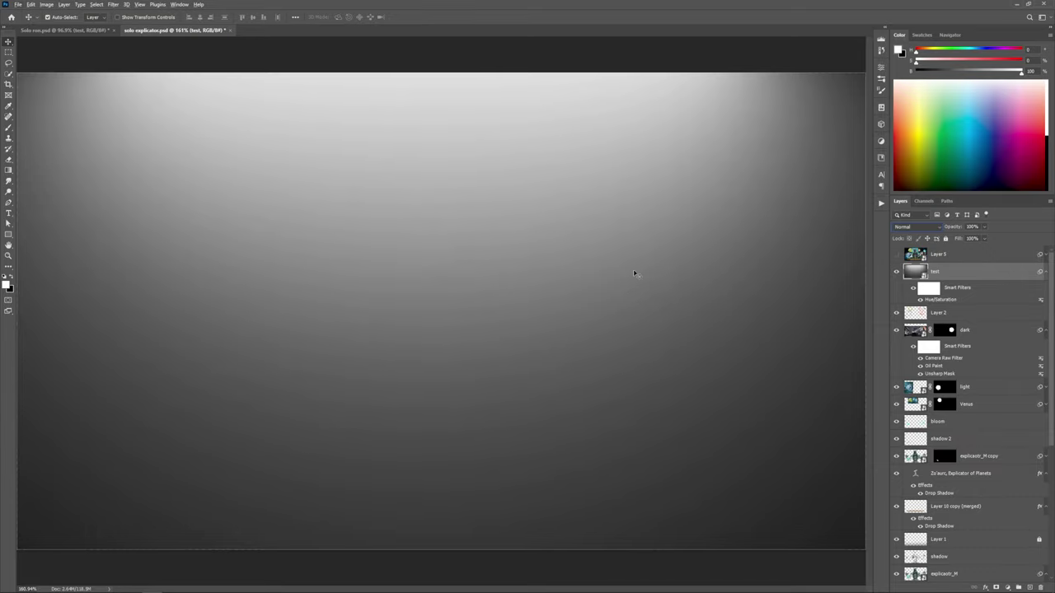
# Step: Set the test layer to Overlay at 45% opacity and compare the thumbnail with the layer off and on
pyautogui.click(915, 226)
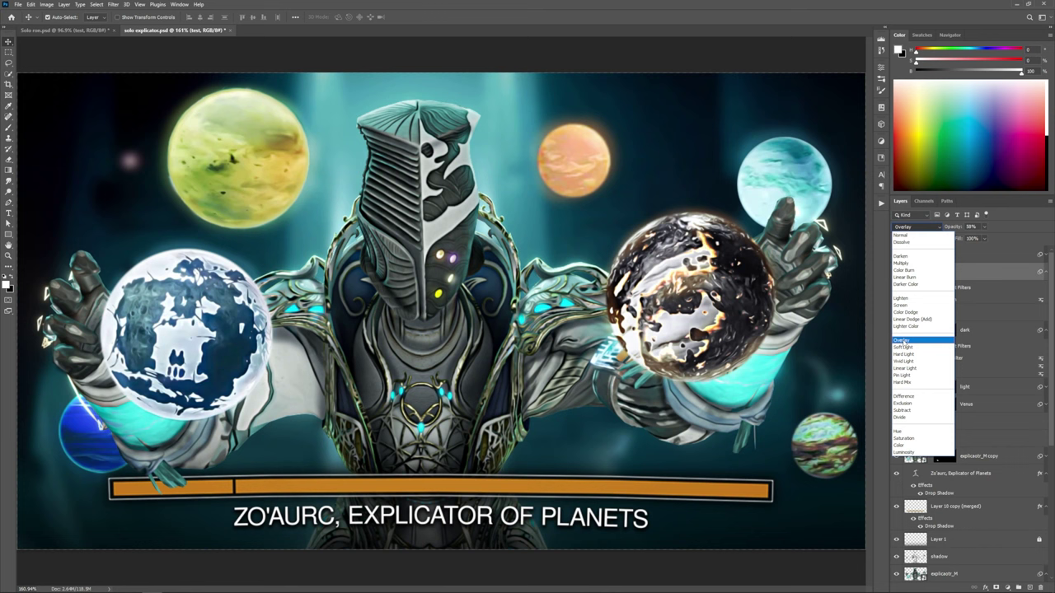
pyautogui.click(902, 340)
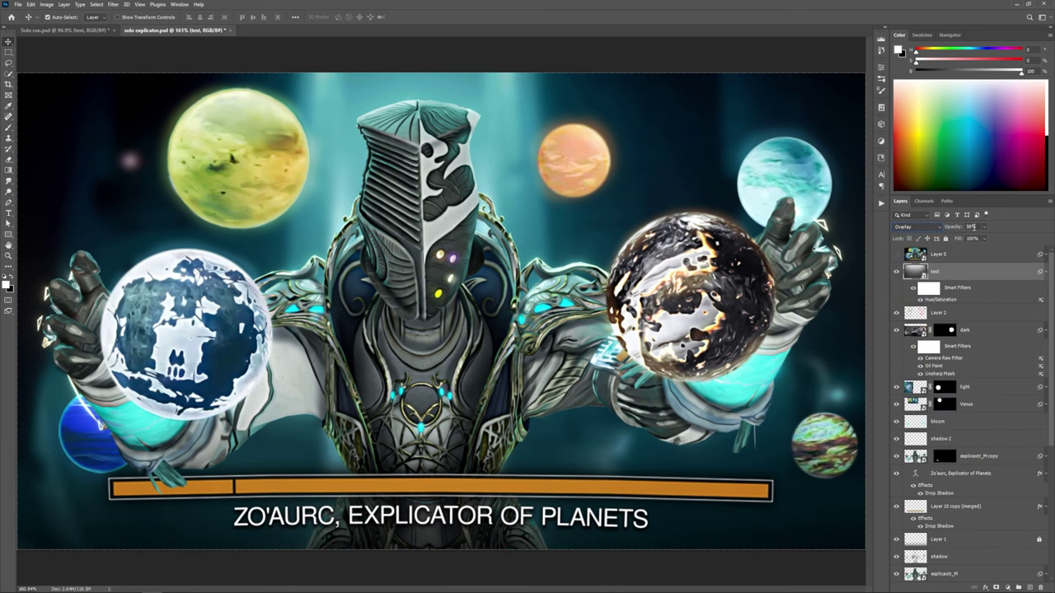
pyautogui.write('45')
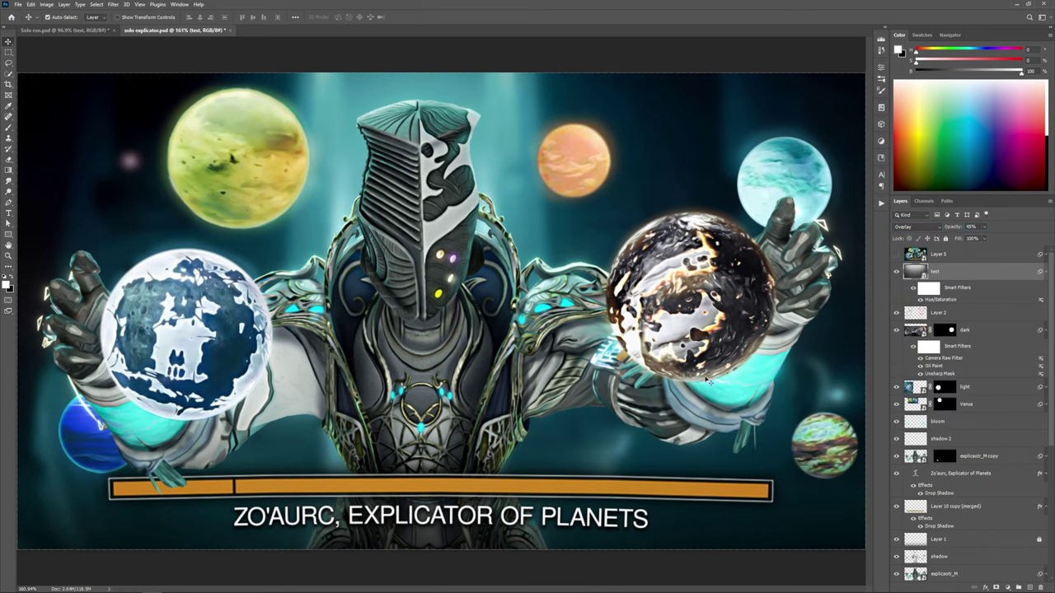
pyautogui.scroll(-8, 709, 381)
pyautogui.hotkey('ctrl', ',')
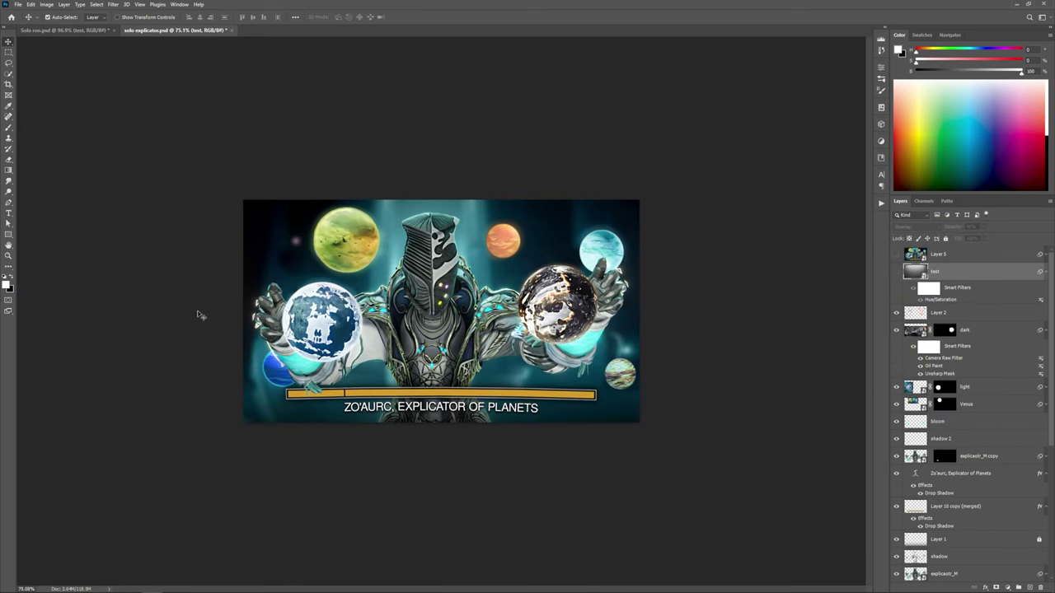
pyautogui.click(897, 272)
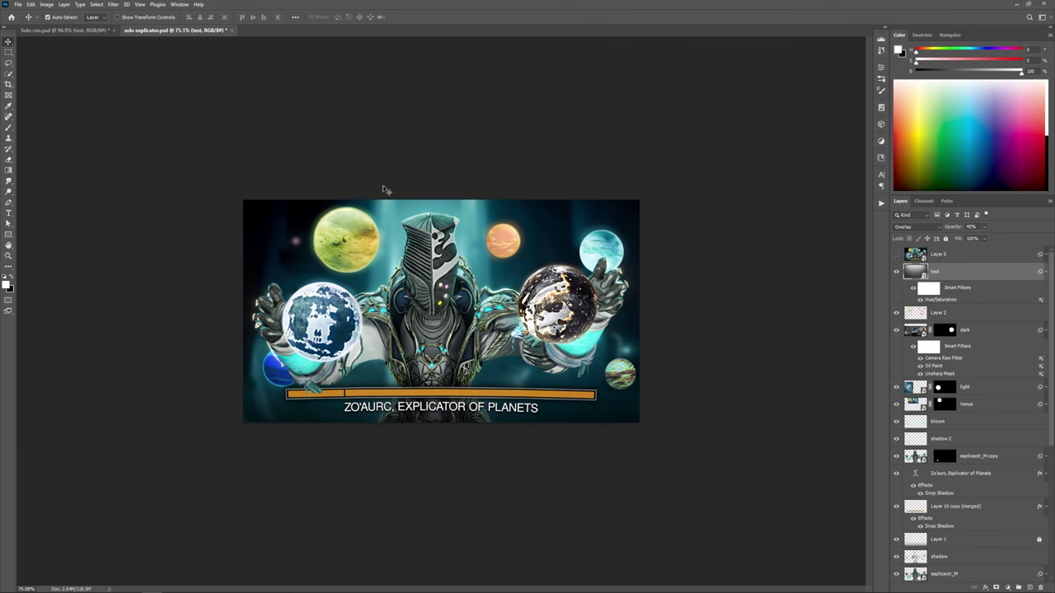
# Step: Show Layer 5 at the top of the stack, check its smart filter list, and collapse it again
pyautogui.click(926, 257)
pyautogui.click(896, 255)
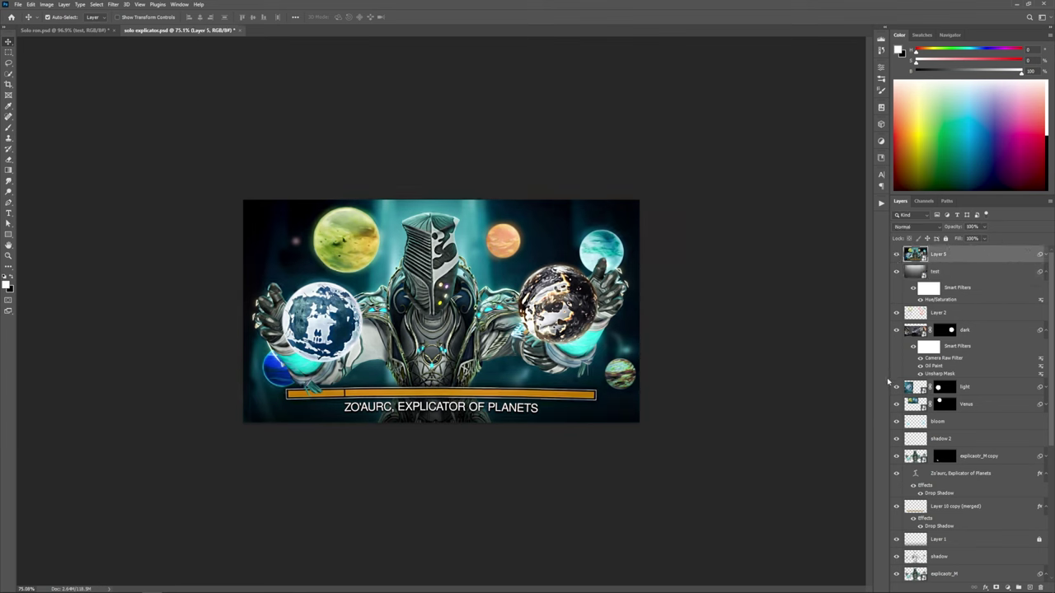
pyautogui.click(1047, 255)
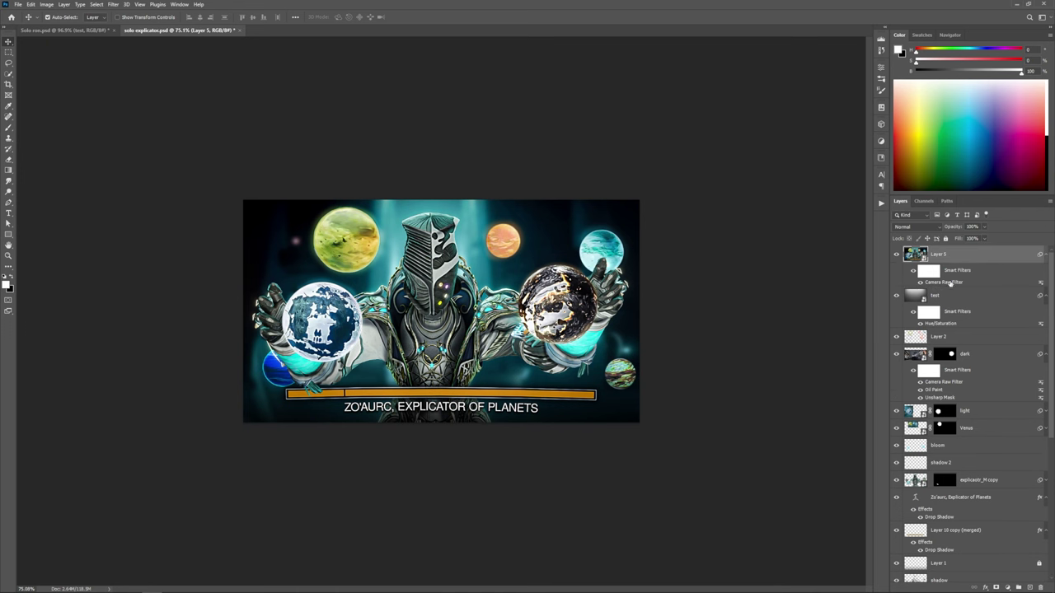
pyautogui.click(1046, 254)
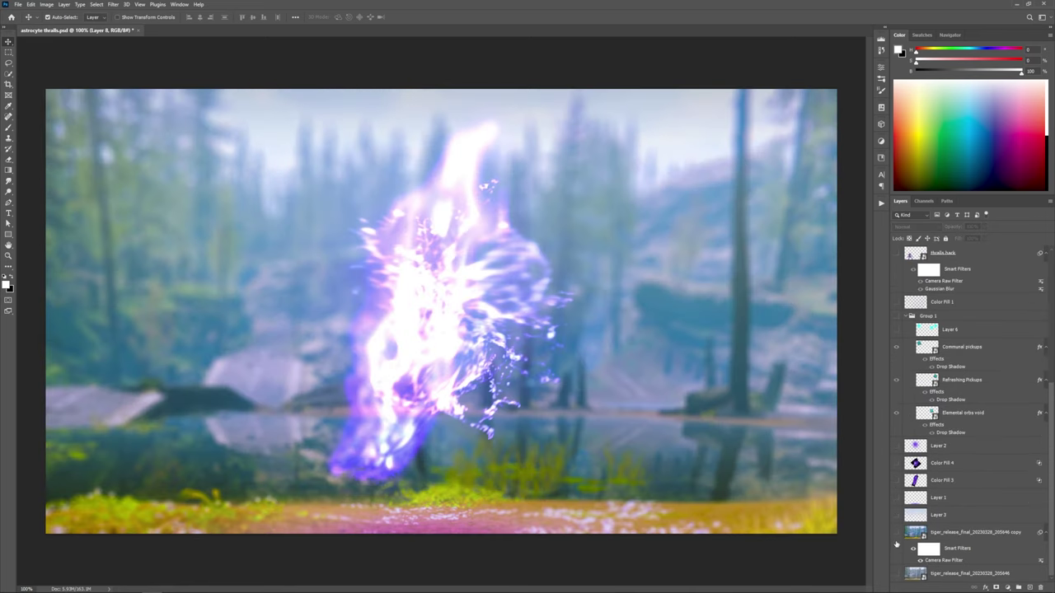
# Step: In astrocyte thralls.psd, hide the composition, show the original tiger_release_final_20230328_205646 background alone, and add its filtered copy
pyautogui.moveTo(896, 544); pyautogui.dragTo(913, 583)
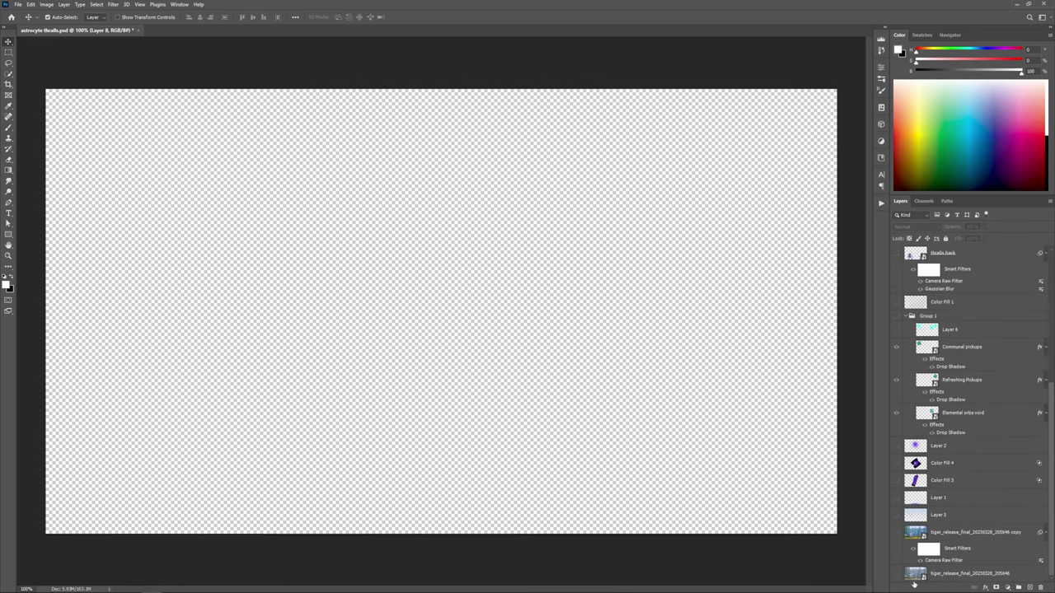
pyautogui.click(896, 573)
pyautogui.hotkey('ctrl', '-')
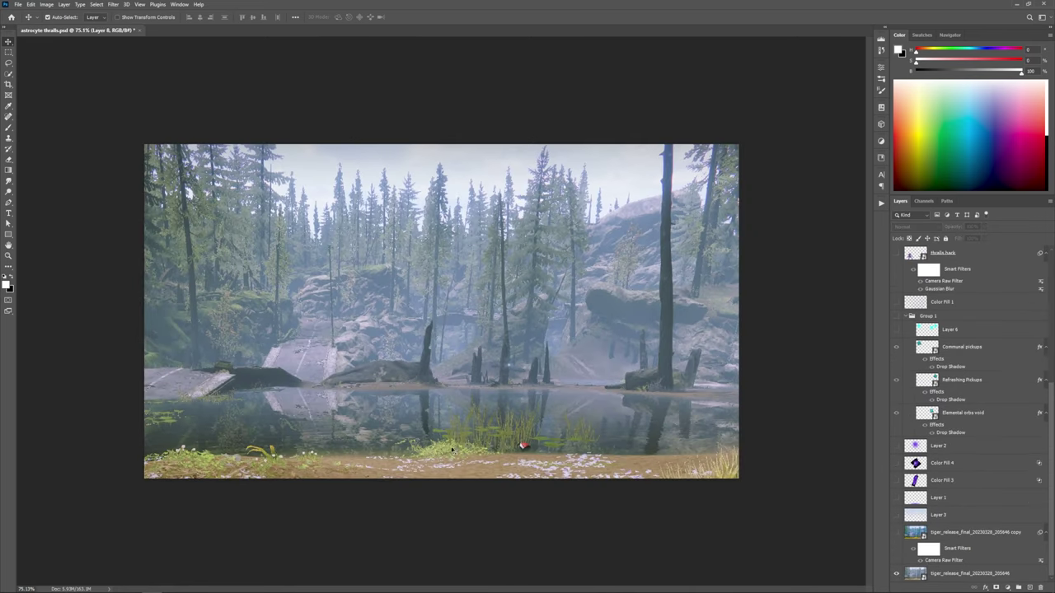
pyautogui.click(897, 534)
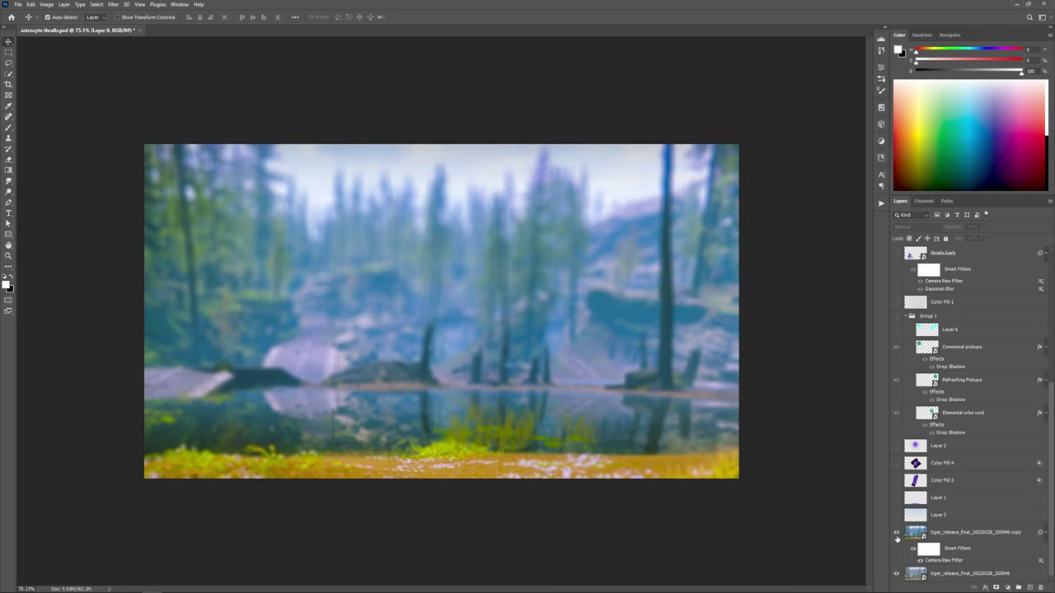
pyautogui.click(985, 540)
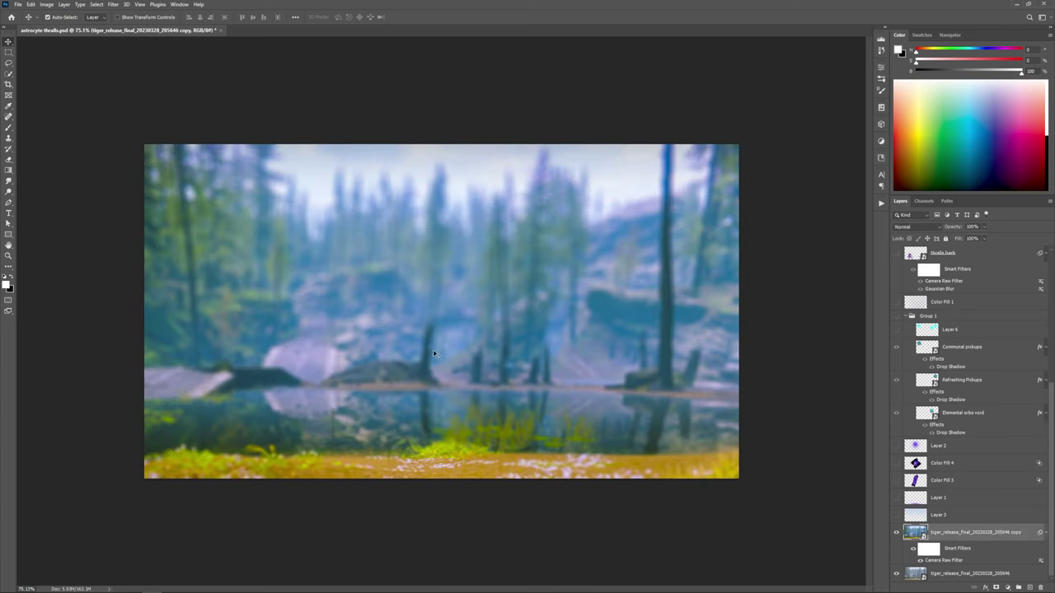
# Step: Show Layer 3 above the background copy and toggle its visibility to compare the haze on and off
pyautogui.click(904, 516)
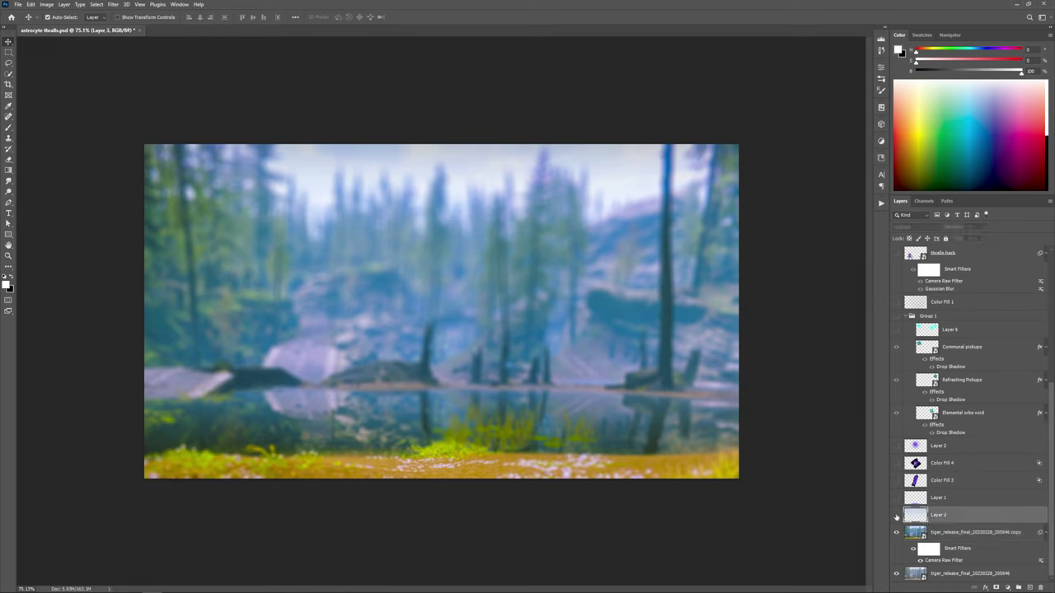
pyautogui.click(897, 515)
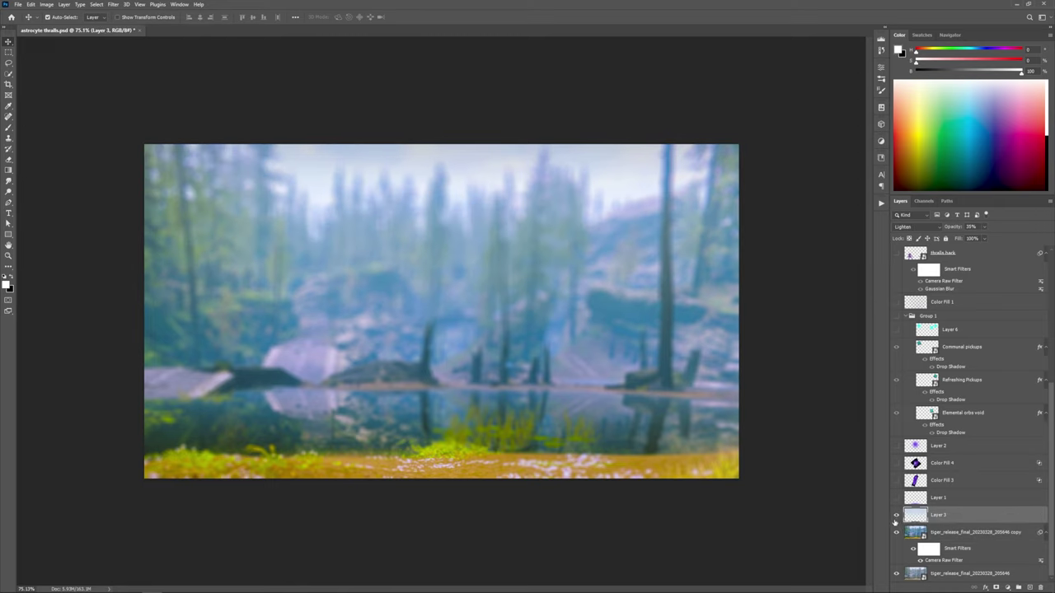
pyautogui.click(897, 515)
pyautogui.click(897, 515)
pyautogui.click(897, 515)
pyautogui.click(897, 515)
pyautogui.click(896, 515)
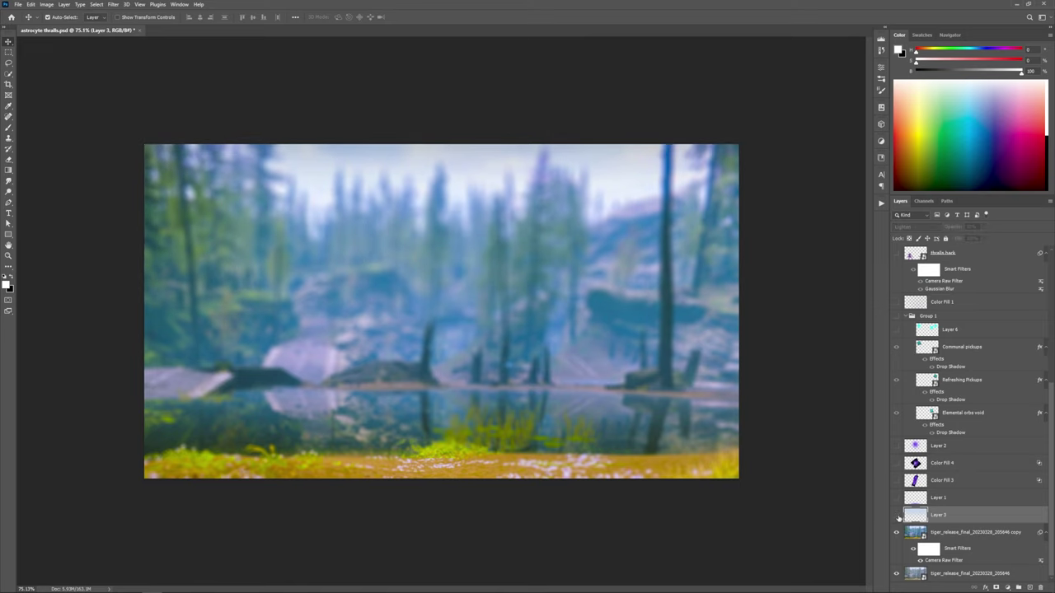
pyautogui.click(897, 515)
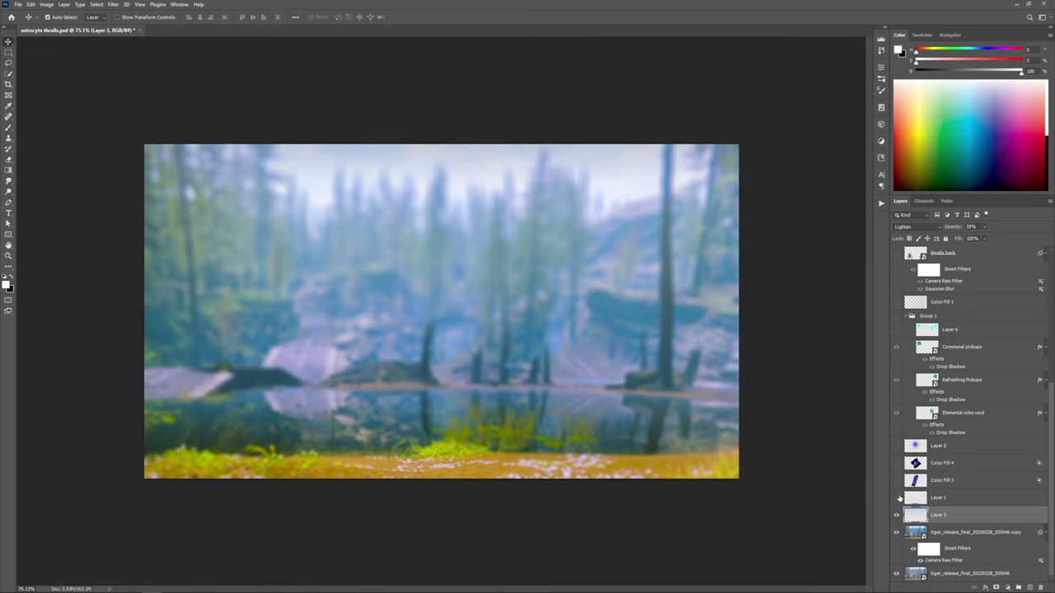
# Step: Show Layer 1 with the ground tint and check its blend mode
pyautogui.click(896, 498)
pyautogui.click(931, 501)
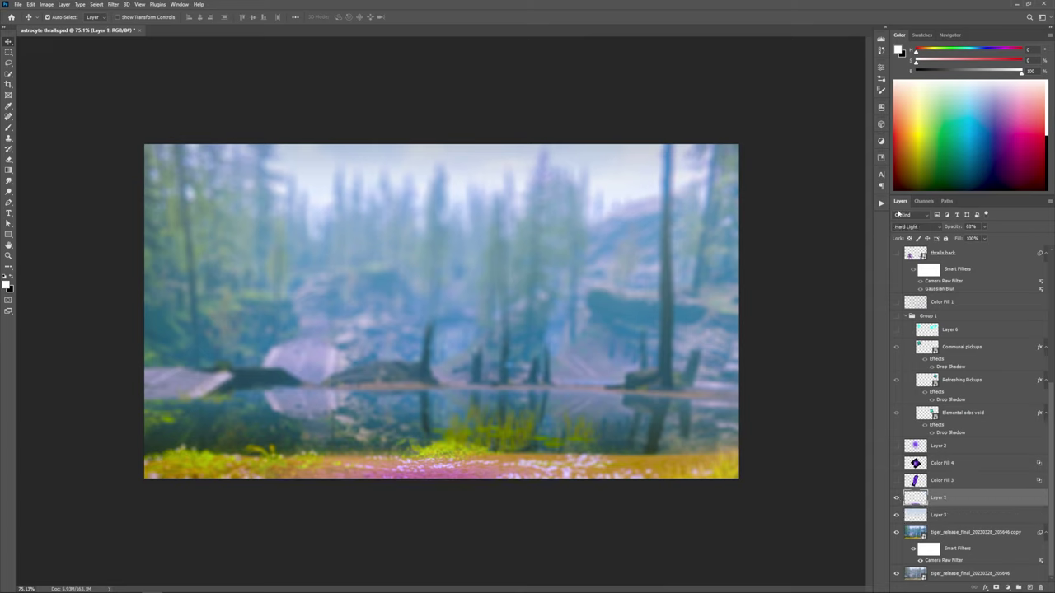
pyautogui.click(916, 227)
pyautogui.click(917, 228)
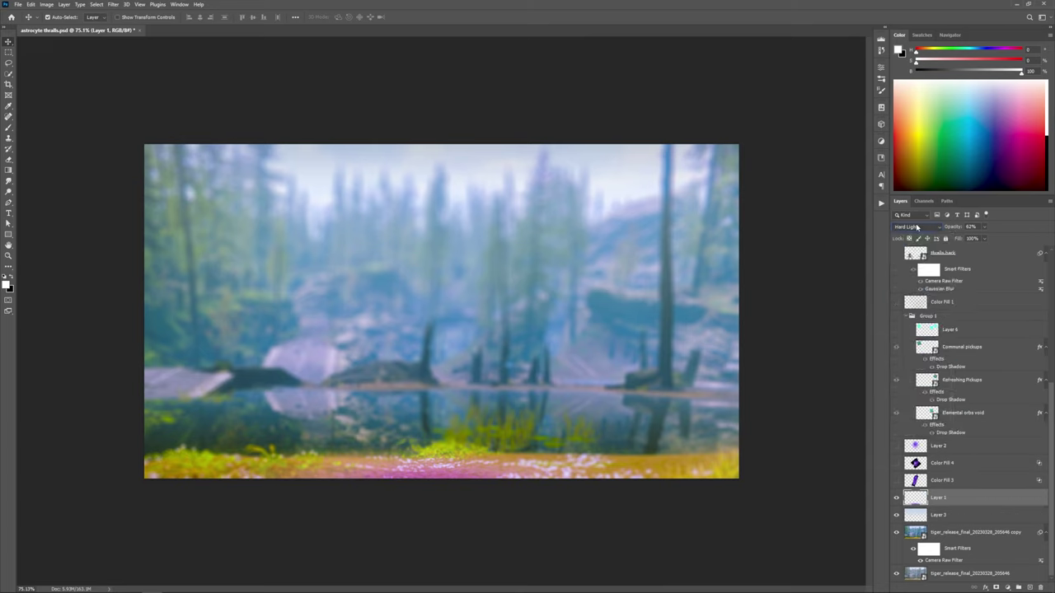